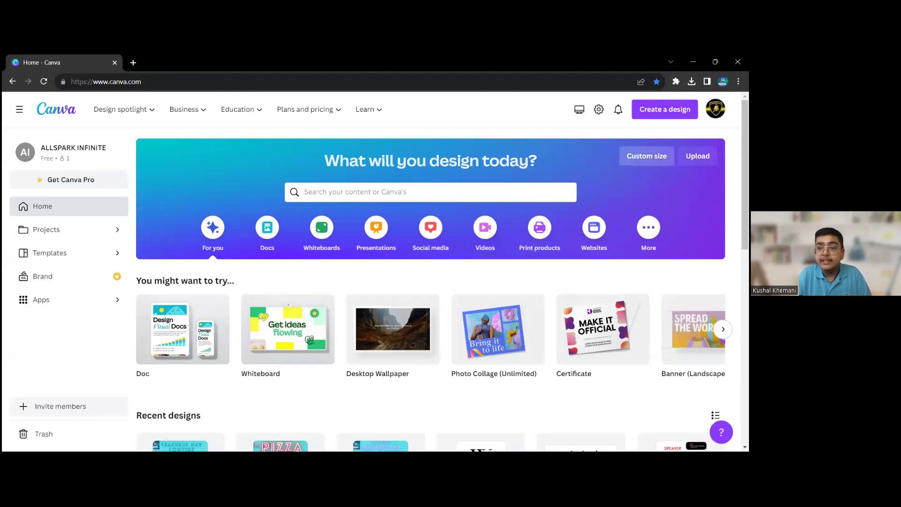
# Browse the custom size, Presentations and Docs design types, then search design types for 'poster'
pyautogui.click(647, 156)
pyautogui.press('Escape')
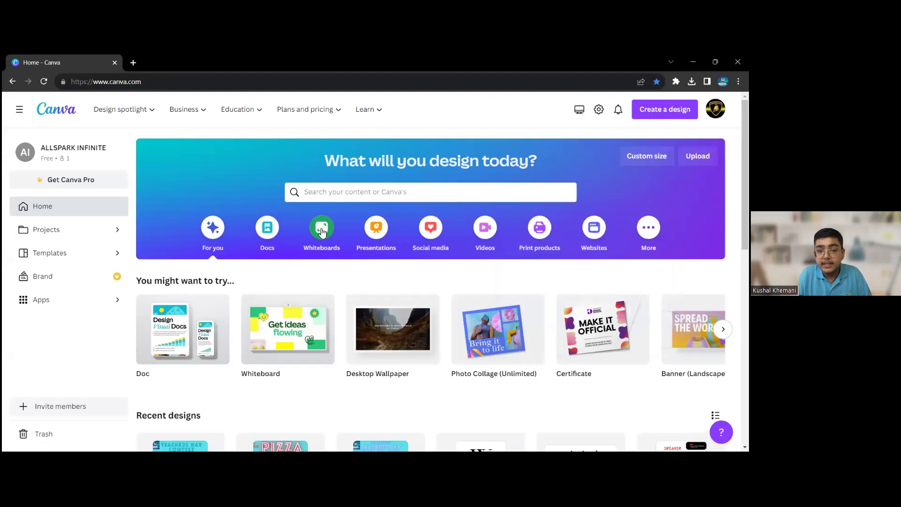
pyautogui.click(377, 229)
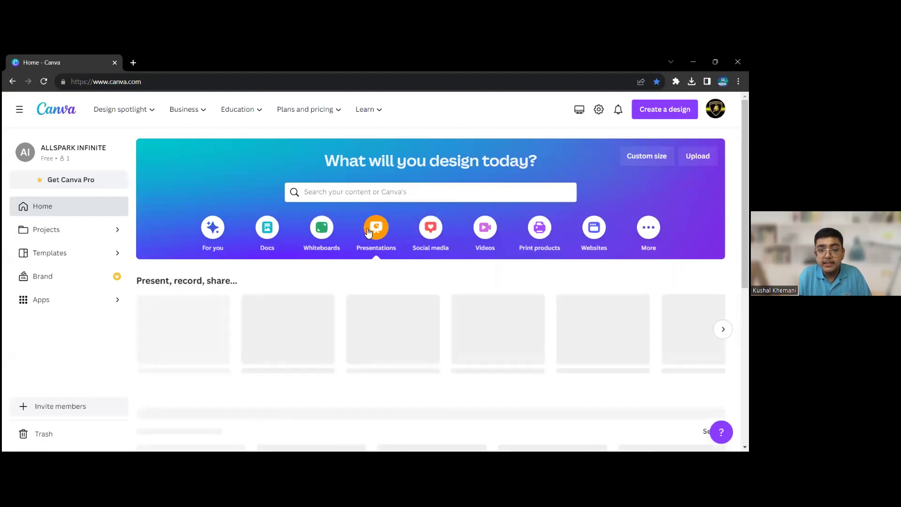
pyautogui.scroll(-3, 290, 231)
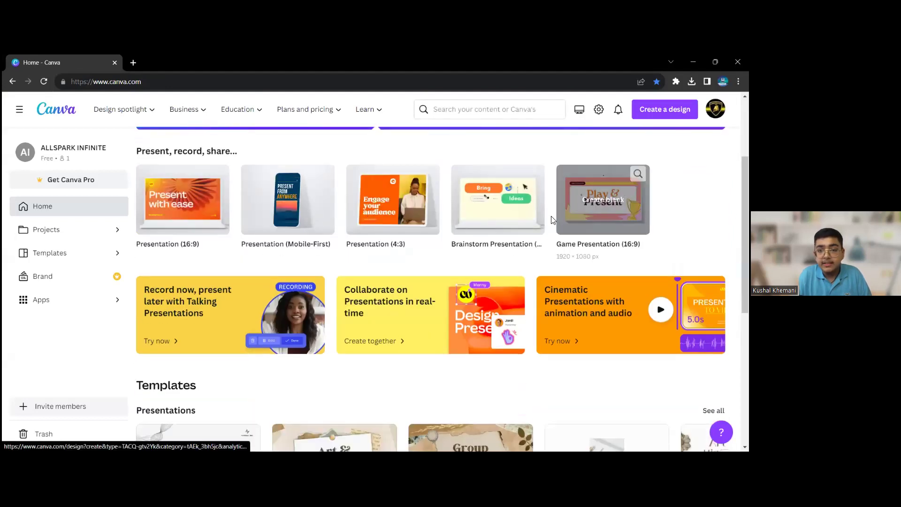
pyautogui.scroll(3, 225, 125)
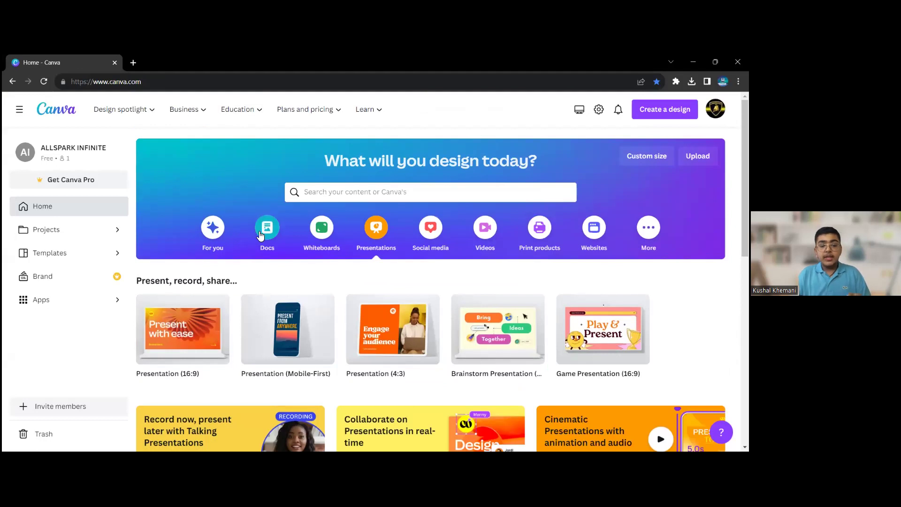
pyautogui.click(261, 235)
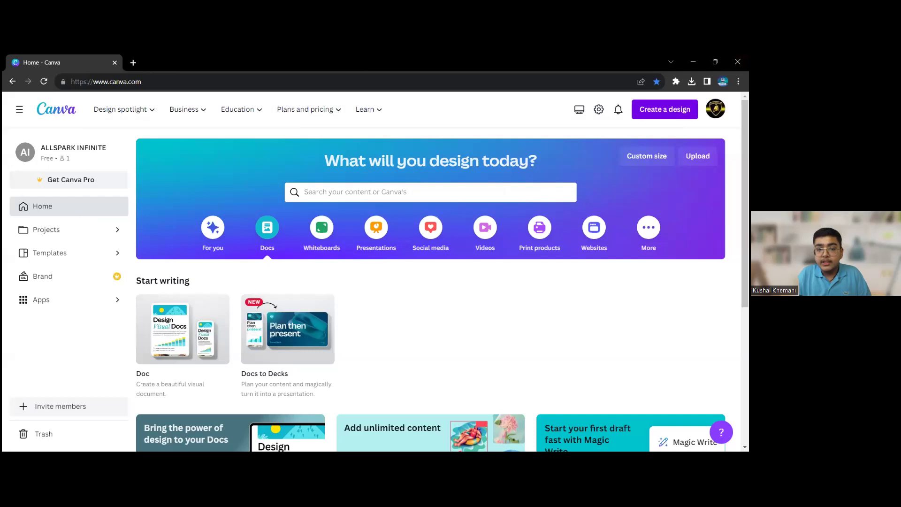
pyautogui.click(664, 108)
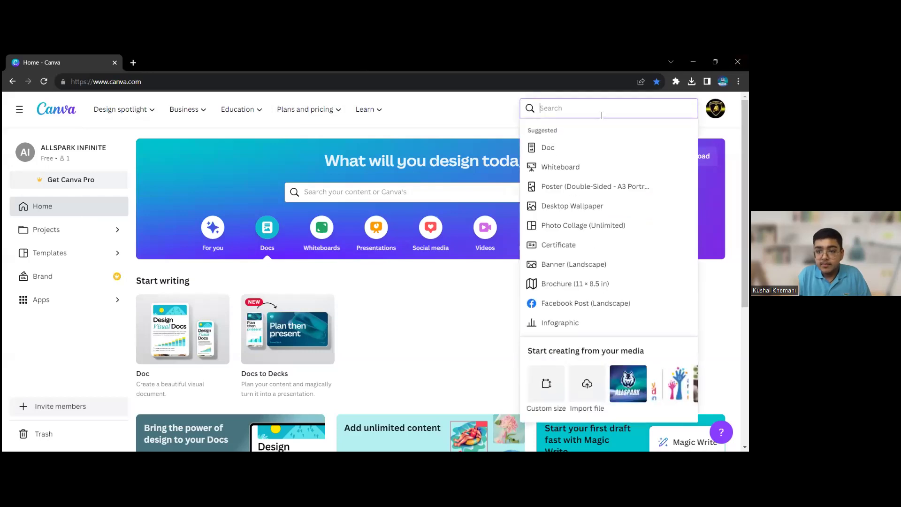
pyautogui.write('po')
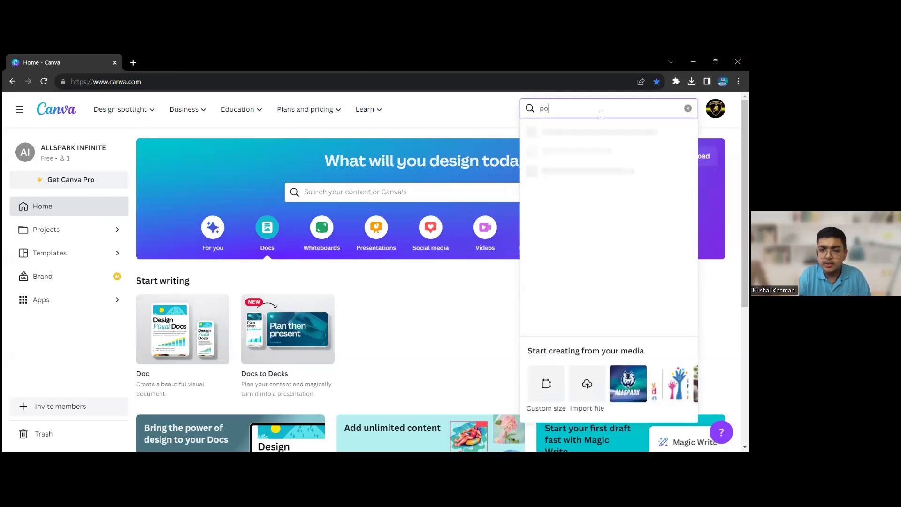
pyautogui.write('ster')
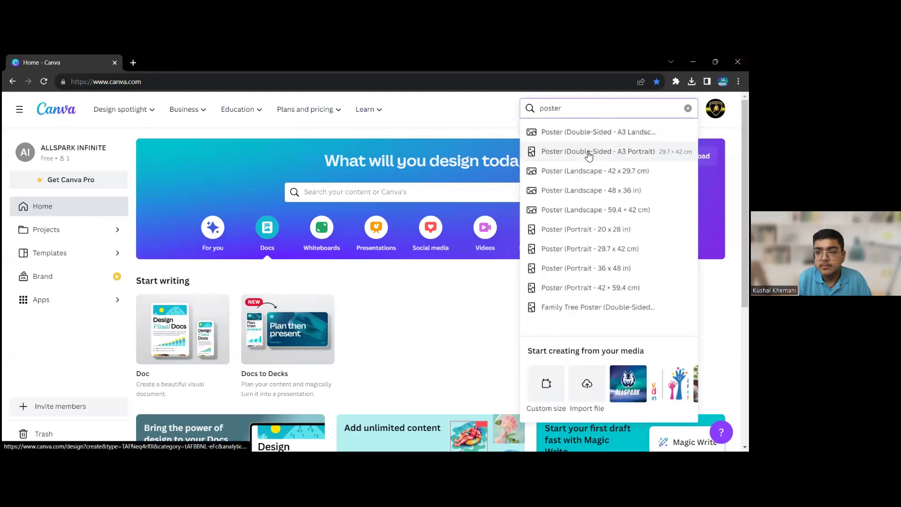
# Create a blank Poster (Double-Sided - A3 Portrait) and browse its Design and Elements panels
pyautogui.click(589, 155)
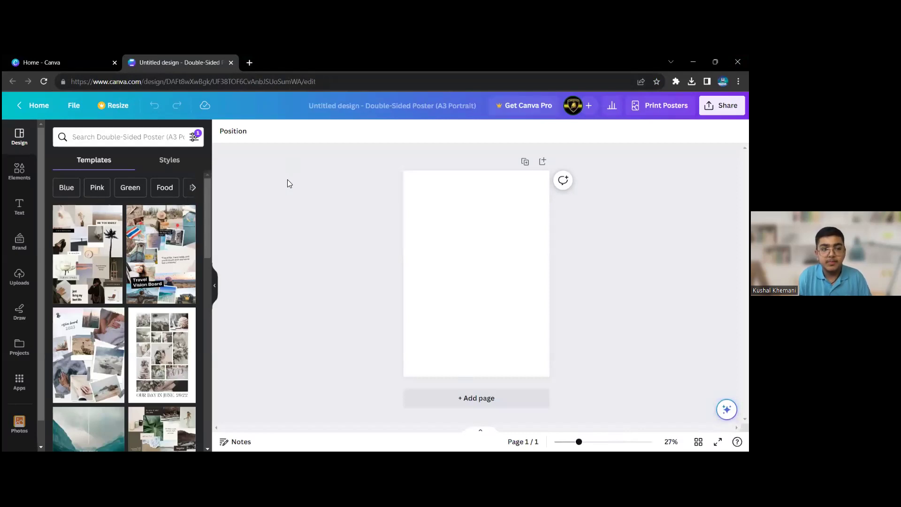
pyautogui.click(14, 138)
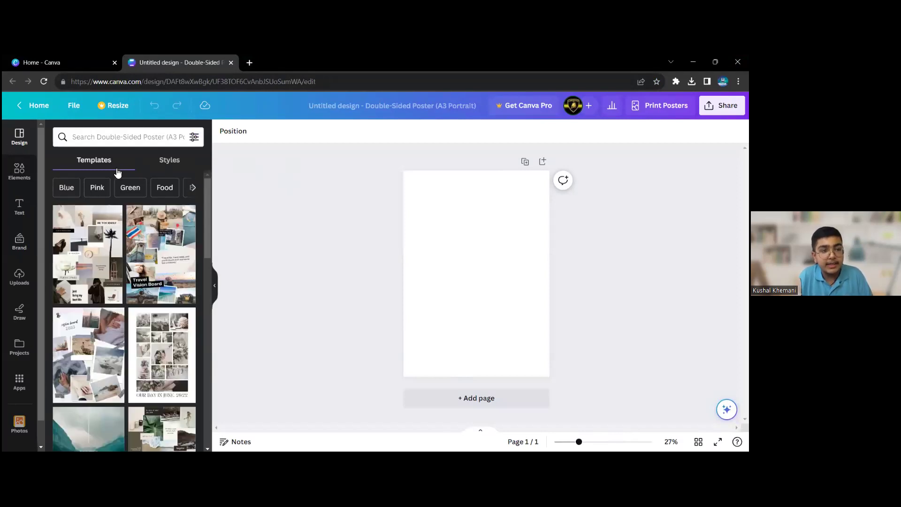
pyautogui.click(19, 171)
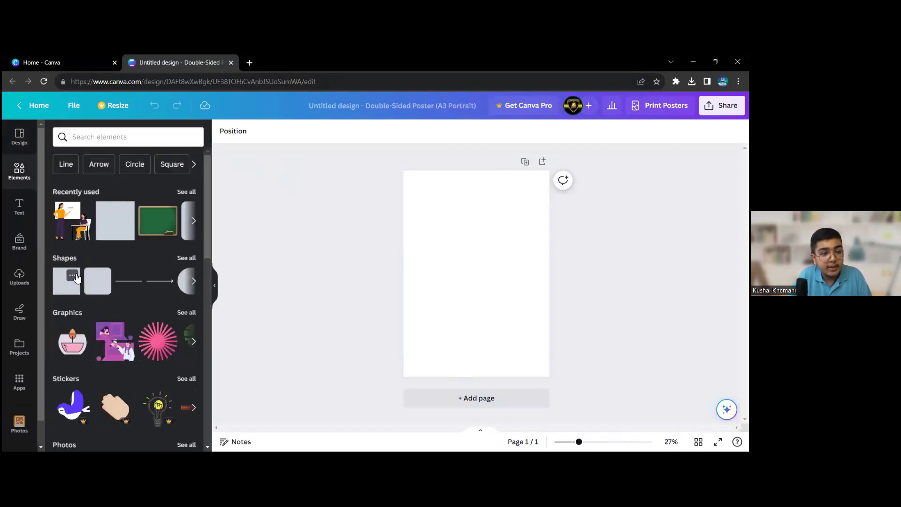
pyautogui.scroll(-3, 112, 315)
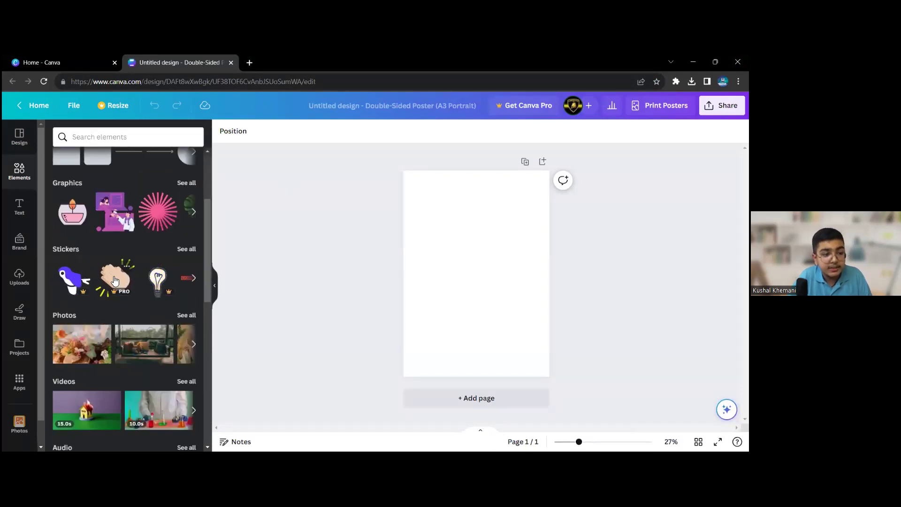
pyautogui.scroll(-2, 115, 281)
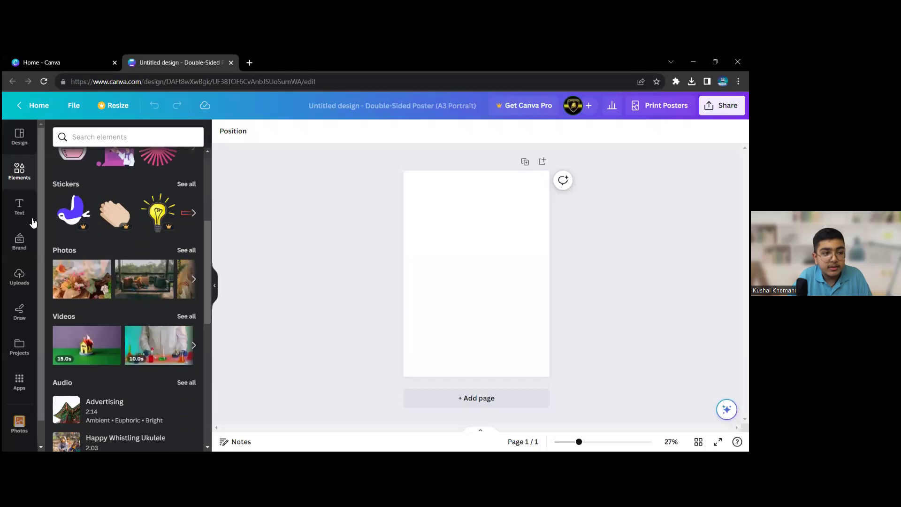
# Look through the Text, Uploads, Draw, Projects and Apps panels, ending back on Elements
pyautogui.click(19, 206)
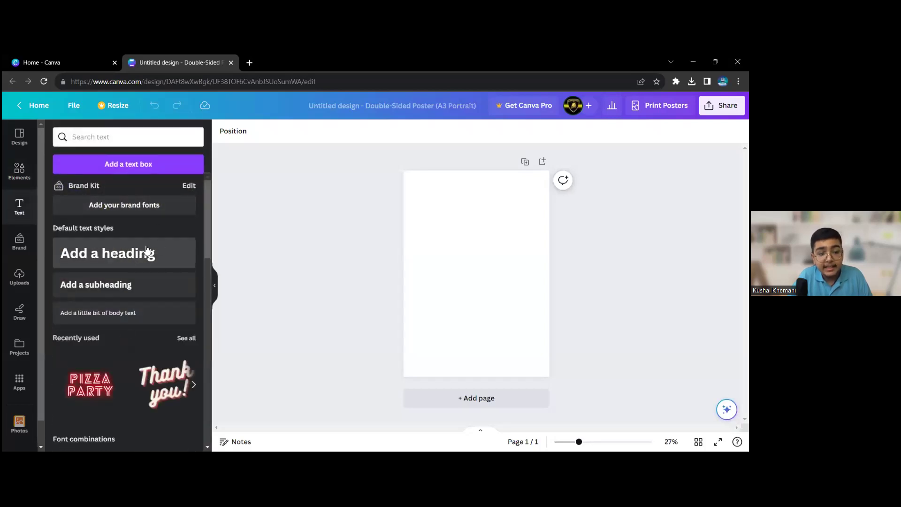
pyautogui.scroll(-5, 136, 254)
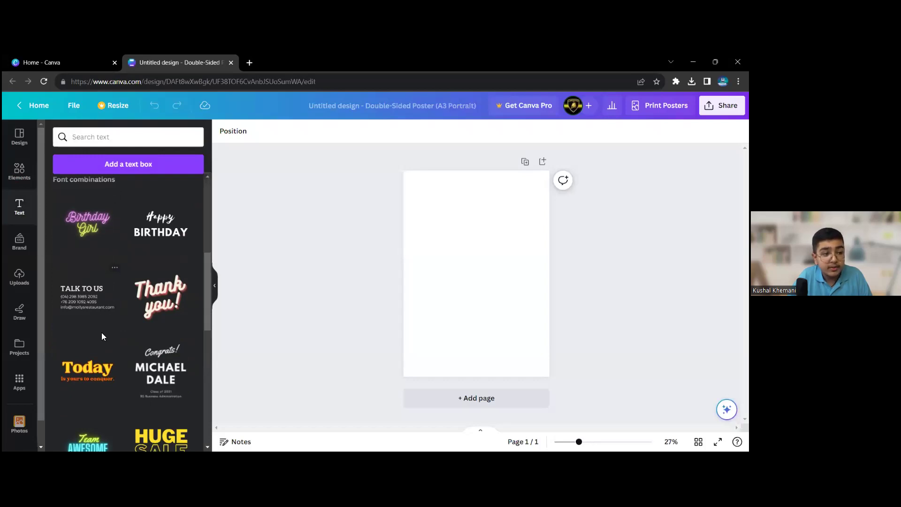
pyautogui.click(17, 281)
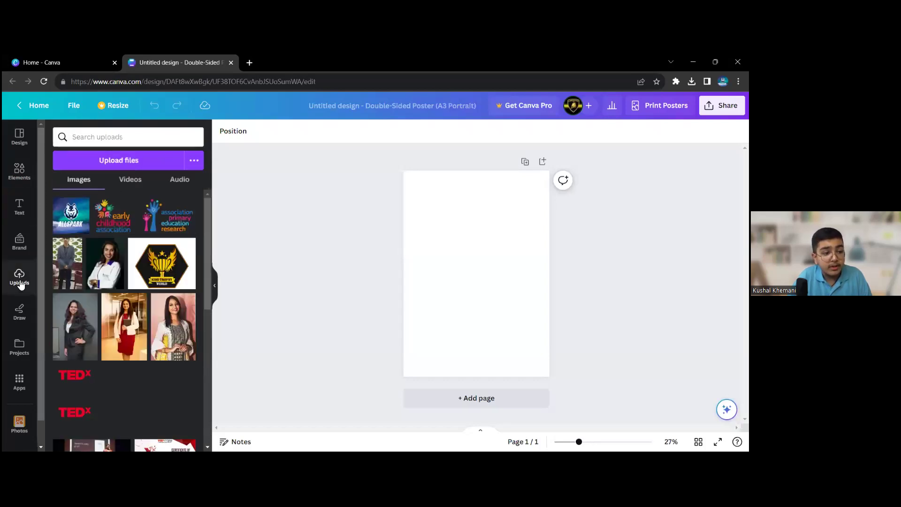
pyautogui.click(19, 312)
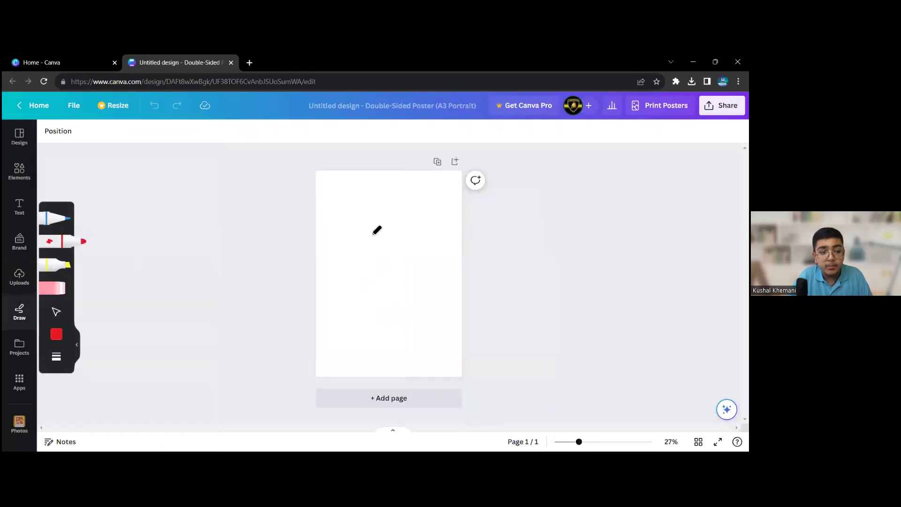
pyautogui.click(18, 350)
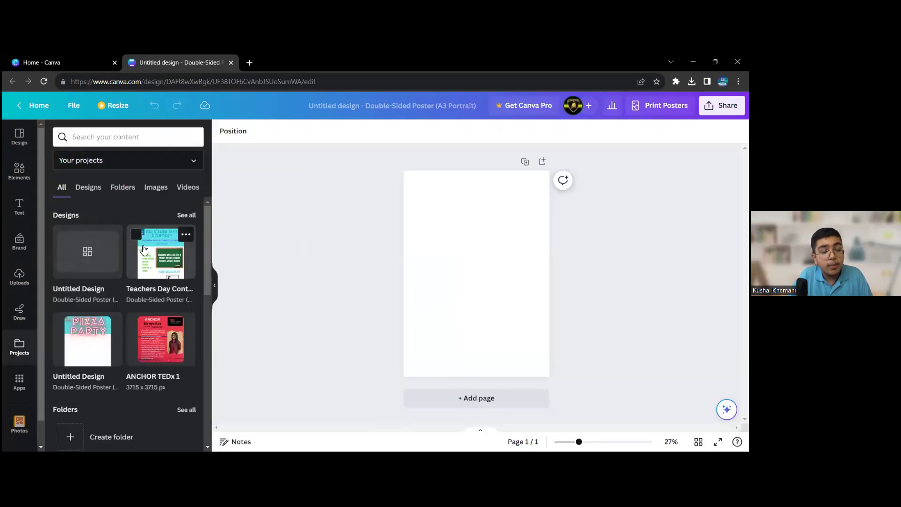
pyautogui.click(19, 383)
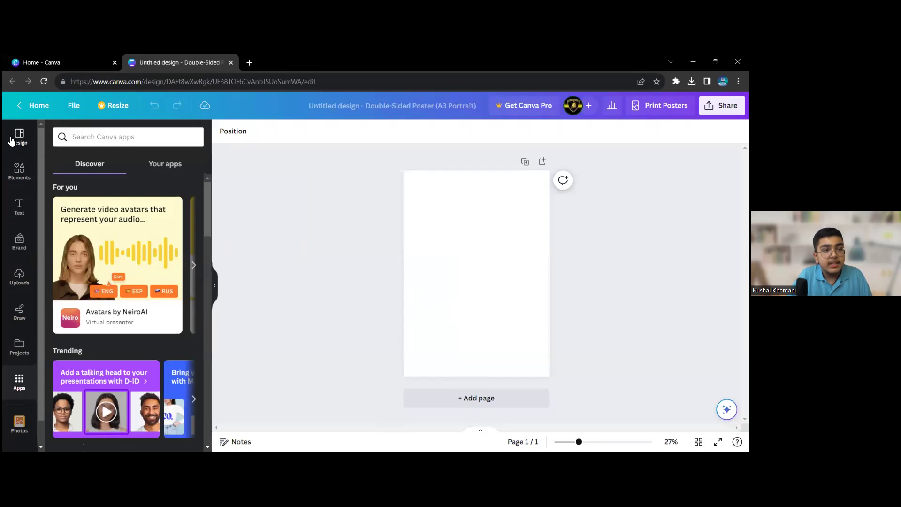
pyautogui.click(19, 173)
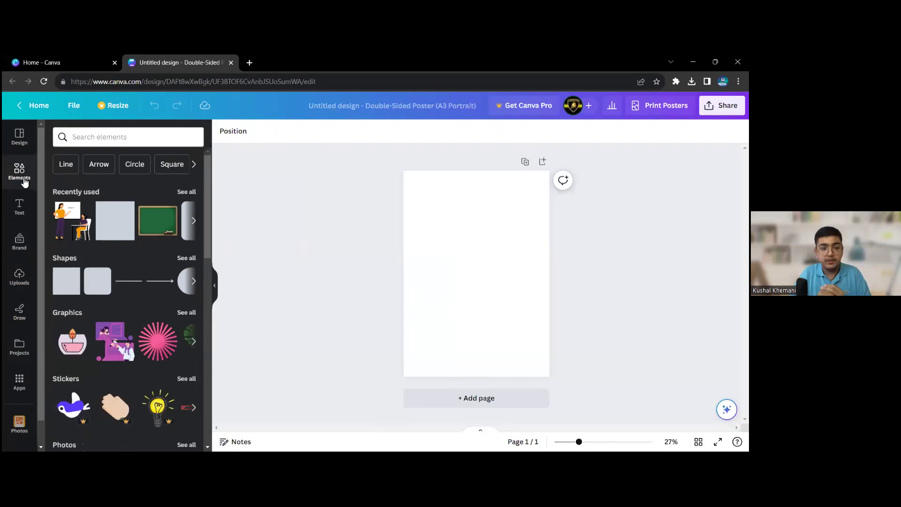
# Add a rectangle and stretch it across the full width at the top of the page
pyautogui.click(110, 225)
pyautogui.moveTo(464, 264); pyautogui.dragTo(407, 194)
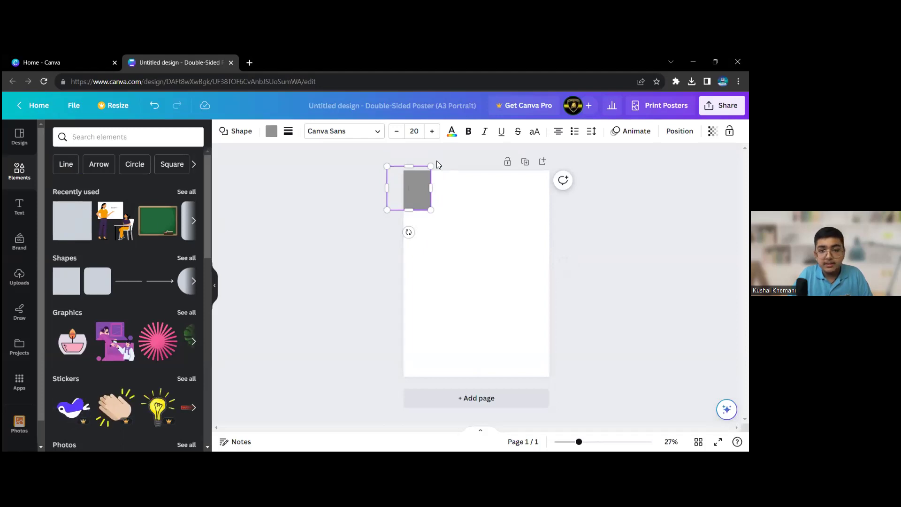
pyautogui.moveTo(431, 194); pyautogui.dragTo(563, 191)
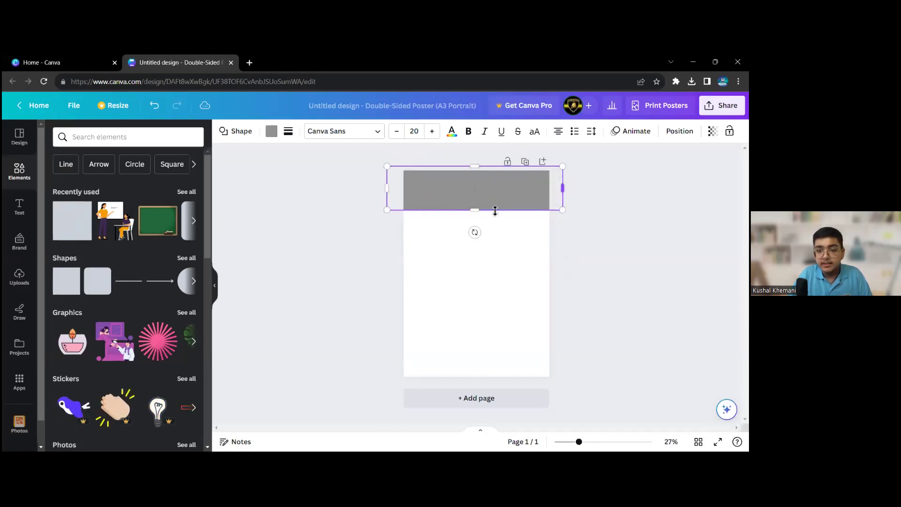
pyautogui.moveTo(473, 211); pyautogui.dragTo(474, 217)
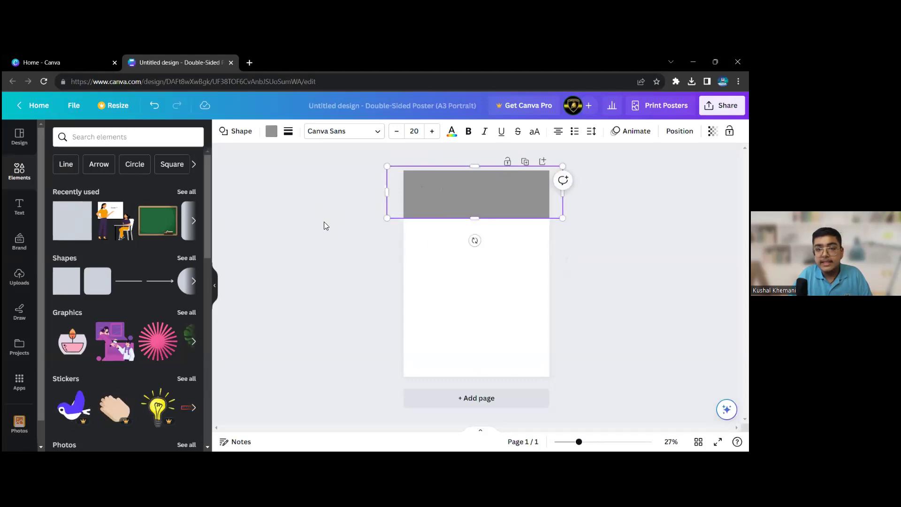
pyautogui.click(324, 222)
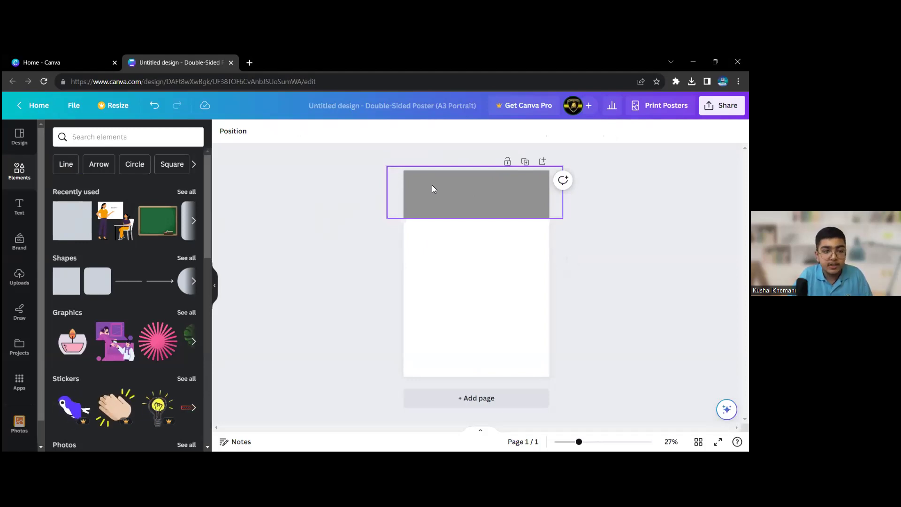
# Fill the header rectangle with turquoise
pyautogui.click(427, 201)
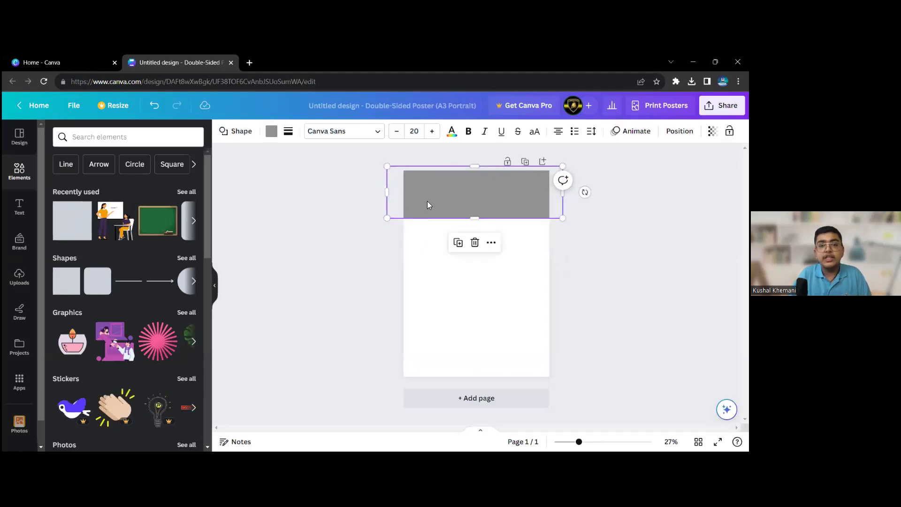
pyautogui.click(273, 132)
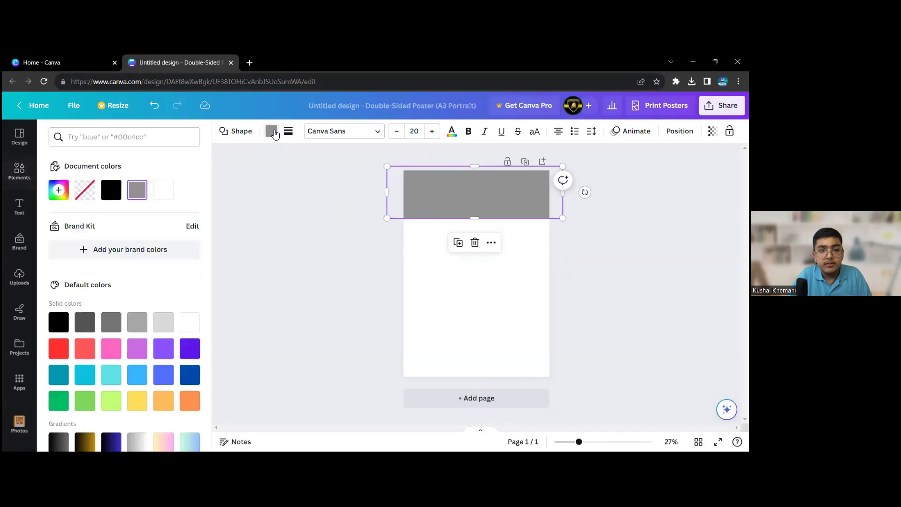
pyautogui.scroll(-2, 121, 262)
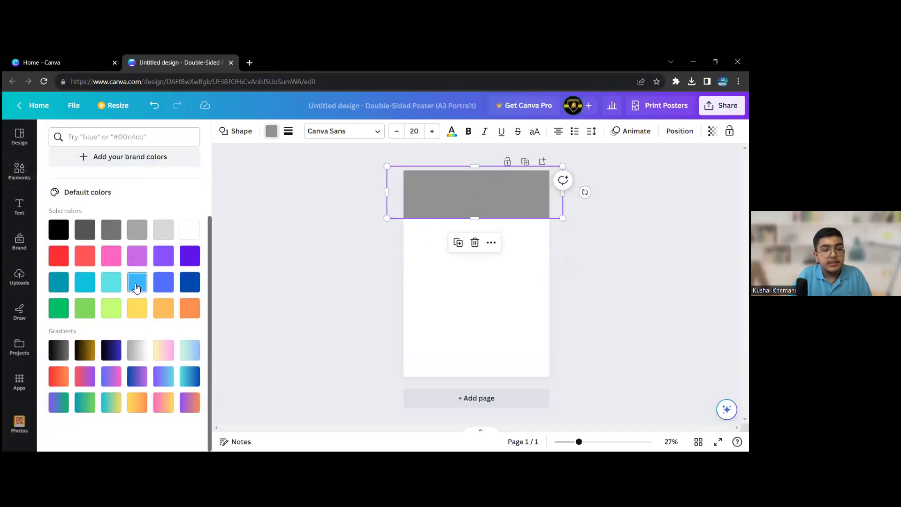
pyautogui.click(111, 282)
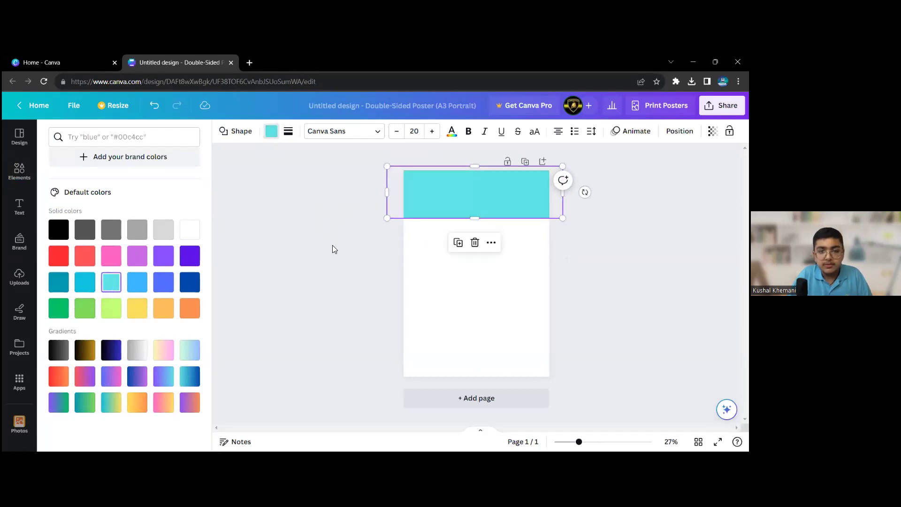
pyautogui.press('Escape')
pyautogui.click(287, 218)
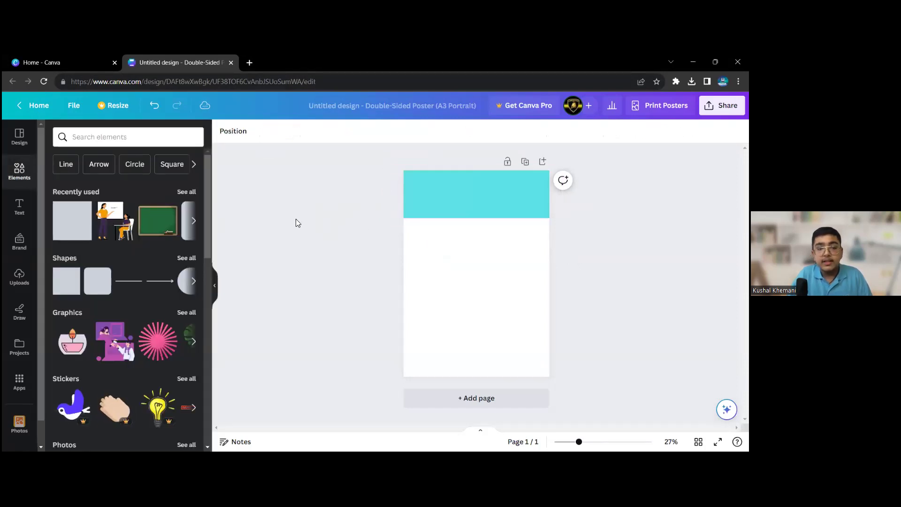
# Search Google for 'allspark infinite logo', copy the wolf logo image, and return to Canva
pyautogui.click(248, 61)
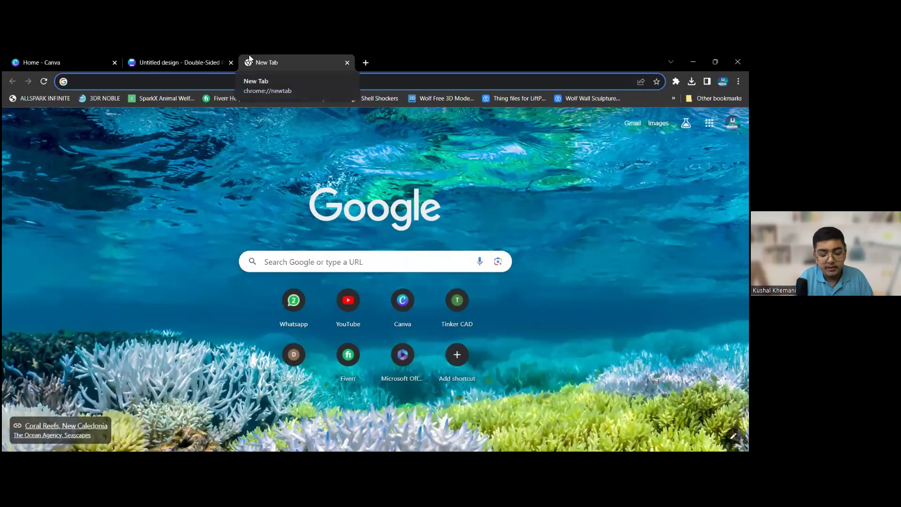
pyautogui.write('all')
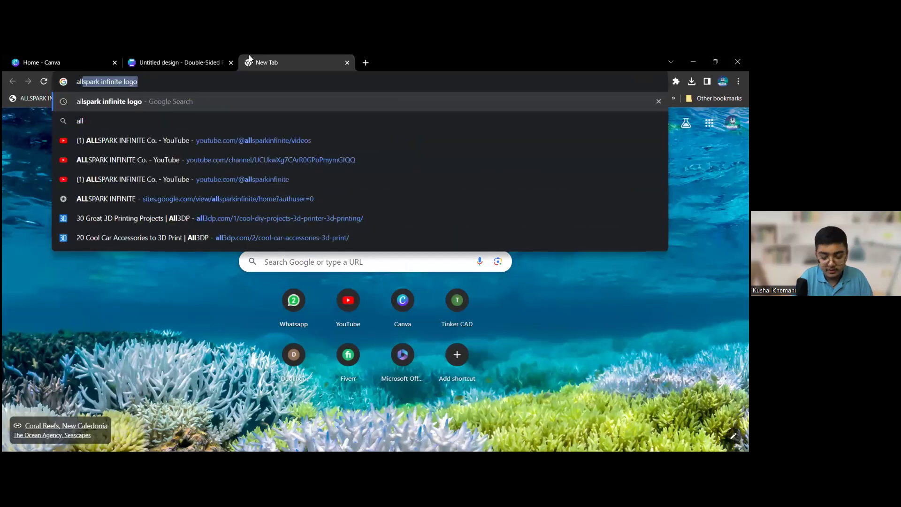
pyautogui.press('Return')
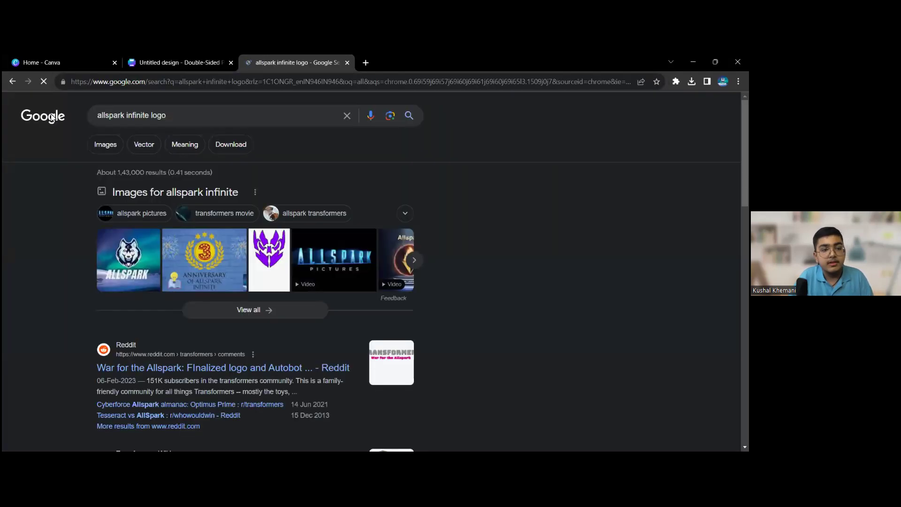
pyautogui.click(134, 264)
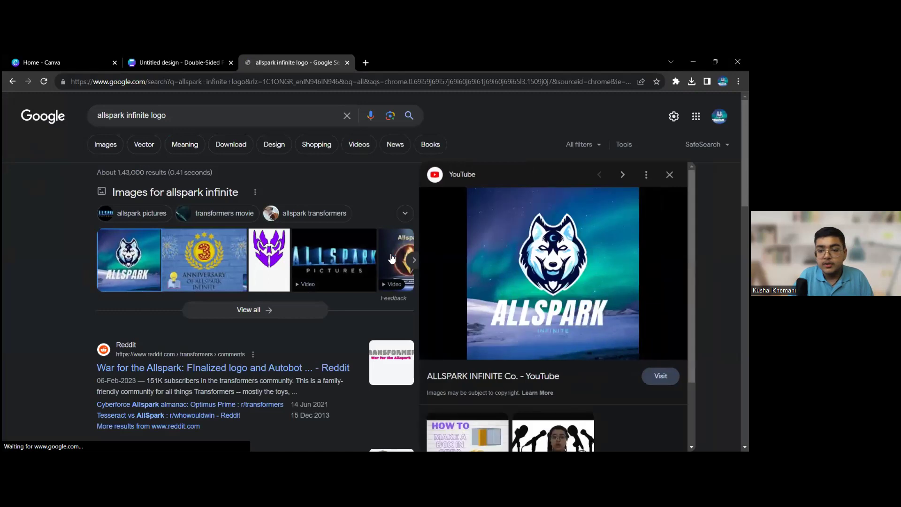
pyautogui.rightClick(532, 266)
pyautogui.click(574, 214)
pyautogui.click(169, 62)
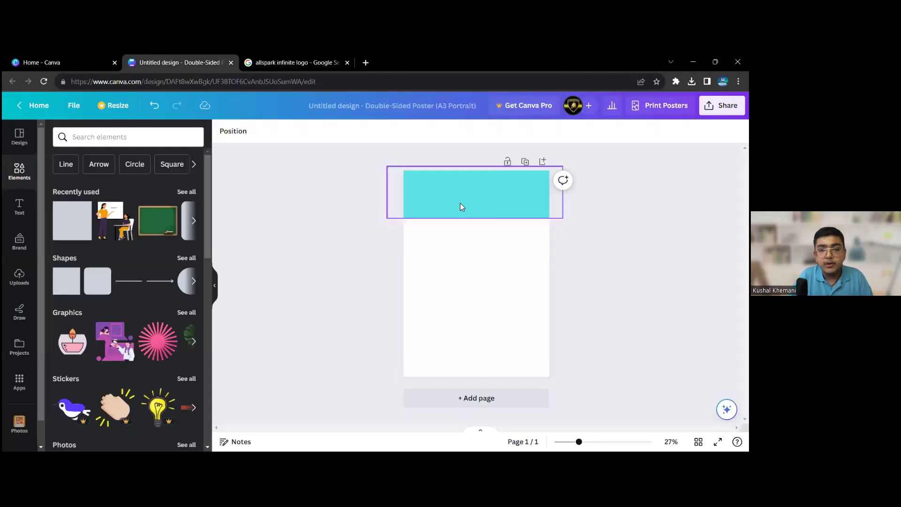
# Paste the wolf logo and shrink it into the header's top-left corner
pyautogui.click(465, 272)
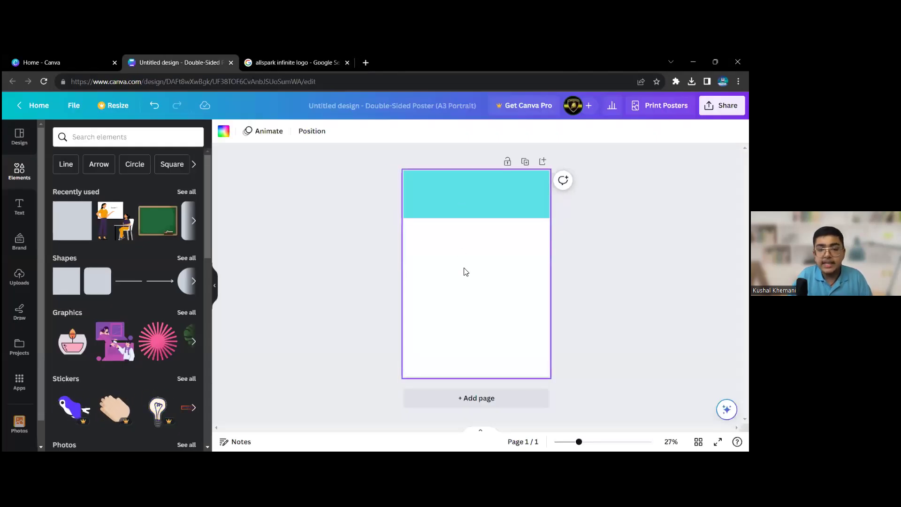
pyautogui.hotkey('ctrl', 'v')
pyautogui.moveTo(432, 228); pyautogui.dragTo(417, 182)
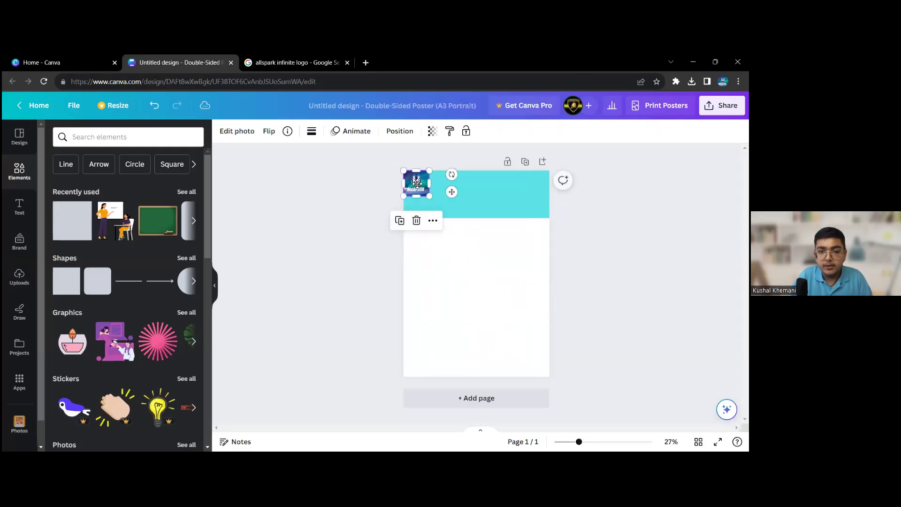
# Drag the turquoise header band's bottom edge down to make it taller
pyautogui.click(480, 209)
pyautogui.moveTo(475, 218); pyautogui.dragTo(475, 232)
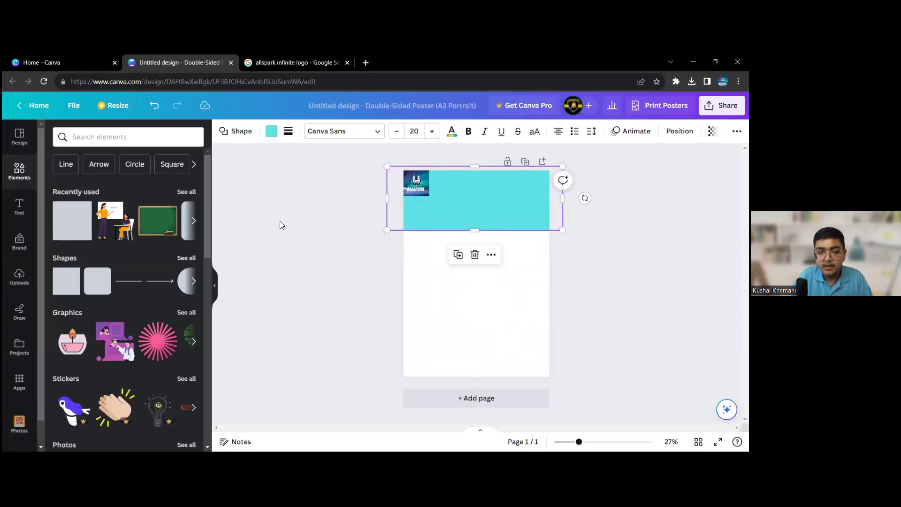
pyautogui.click(280, 222)
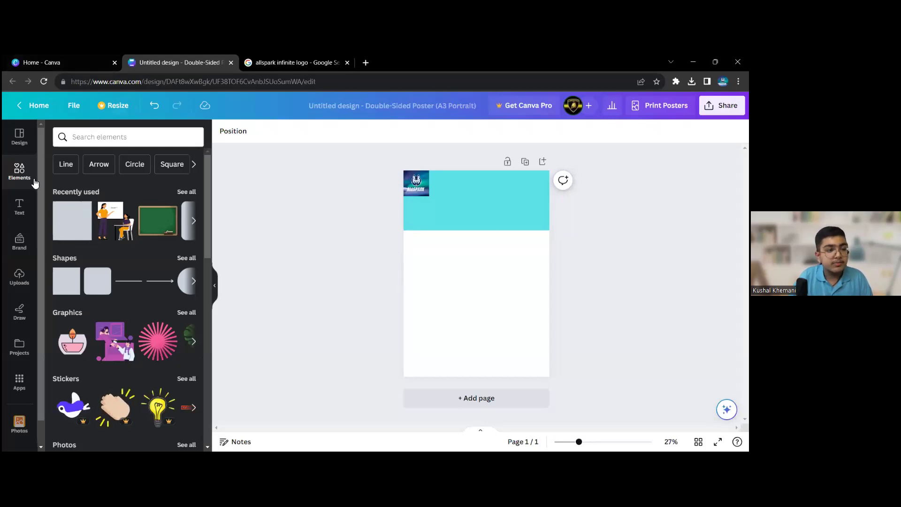
# Add the Pizza Party text style and change its text to 'TEACHERS DAY CONTEST ALERT'
pyautogui.click(19, 205)
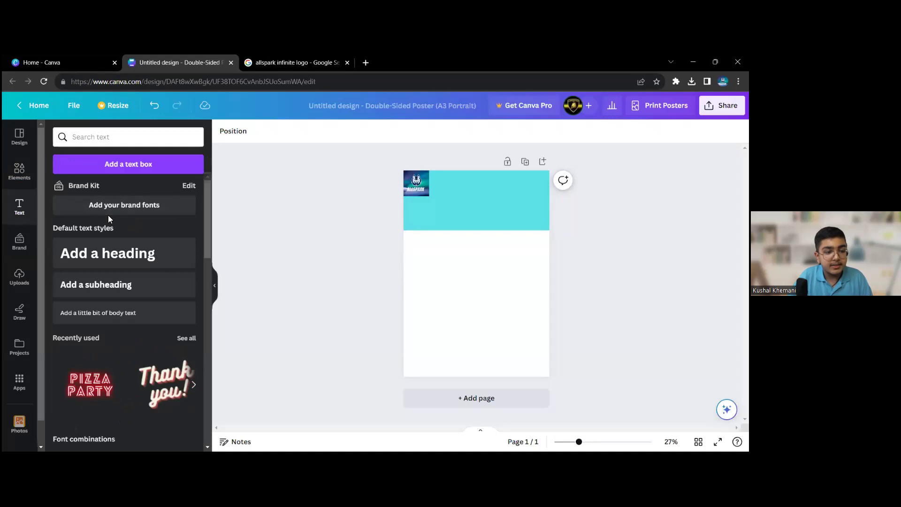
pyautogui.scroll(-10, 108, 216)
pyautogui.scroll(-10, 109, 220)
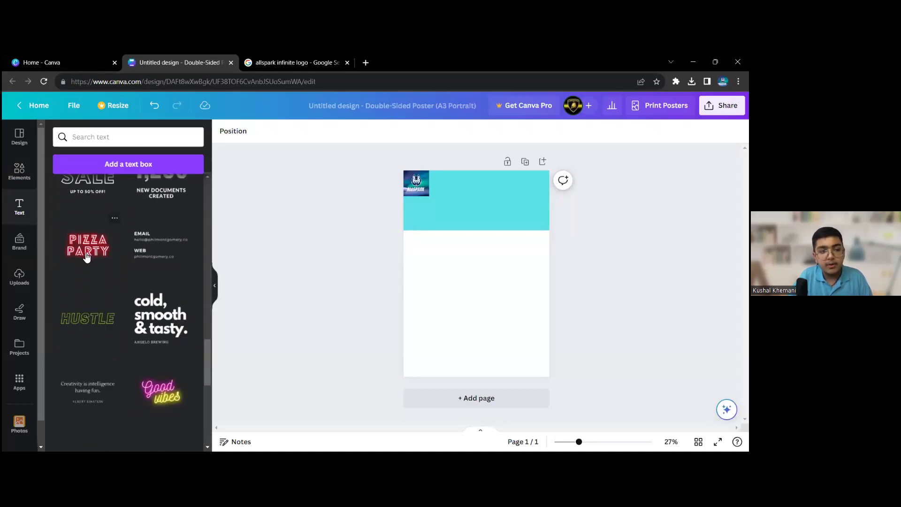
pyautogui.doubleClick(471, 248)
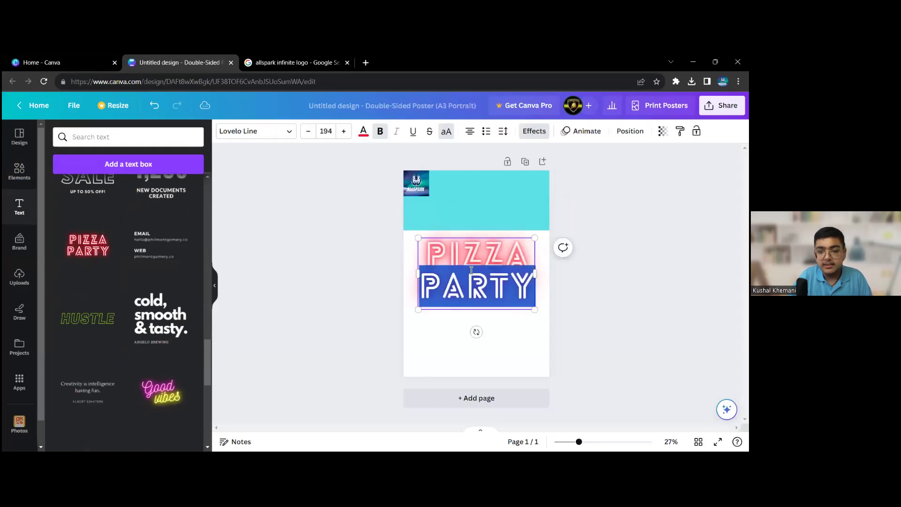
pyautogui.doubleClick(468, 256)
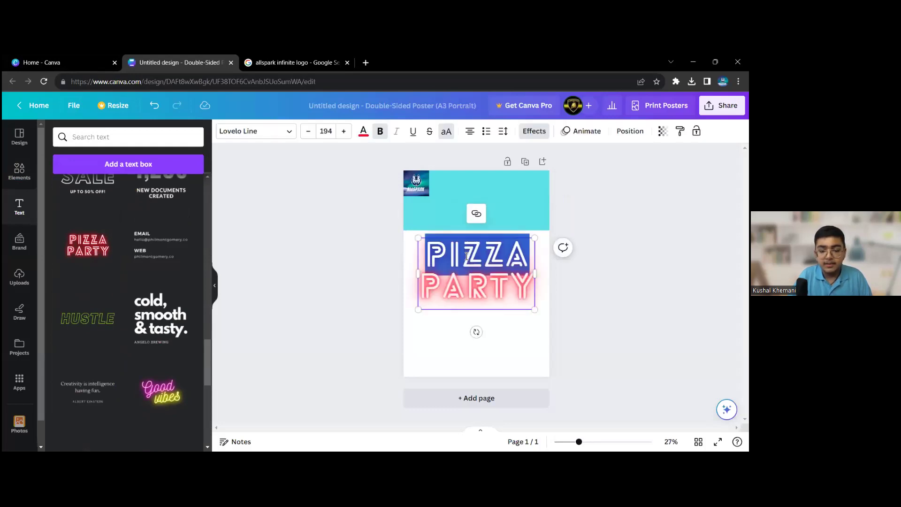
pyautogui.press('BackSpace')
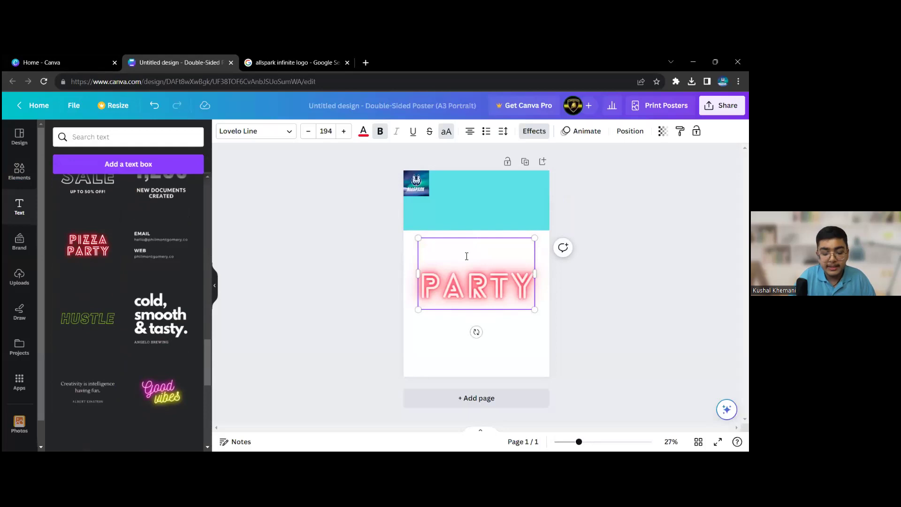
pyautogui.hotkey('ctrl', 'a')
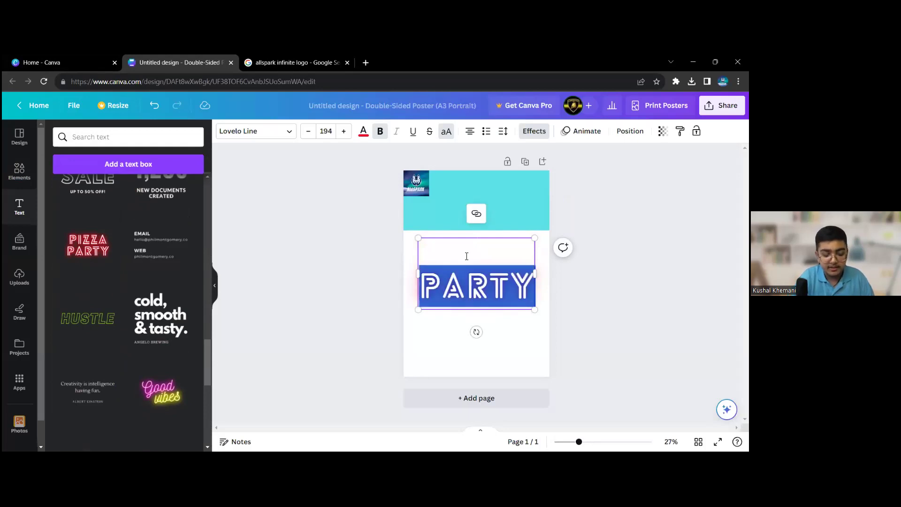
pyautogui.write('T')
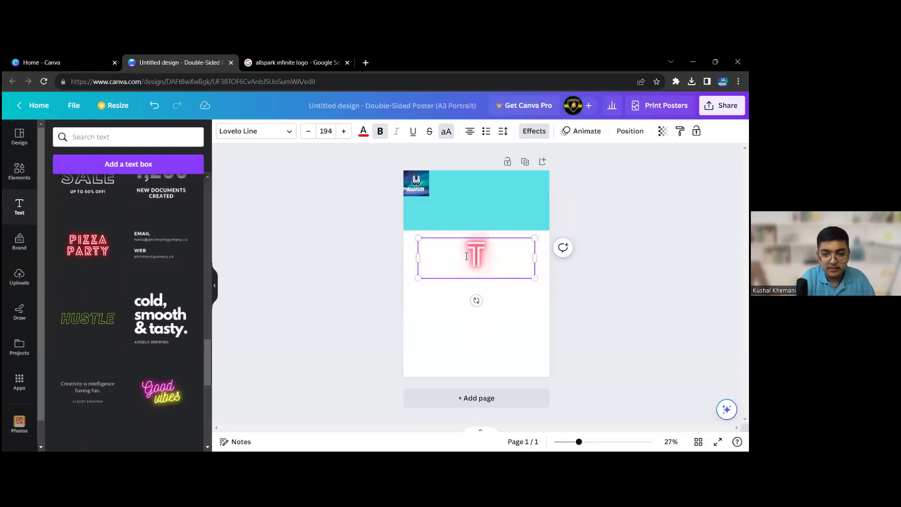
pyautogui.write('EACHER')
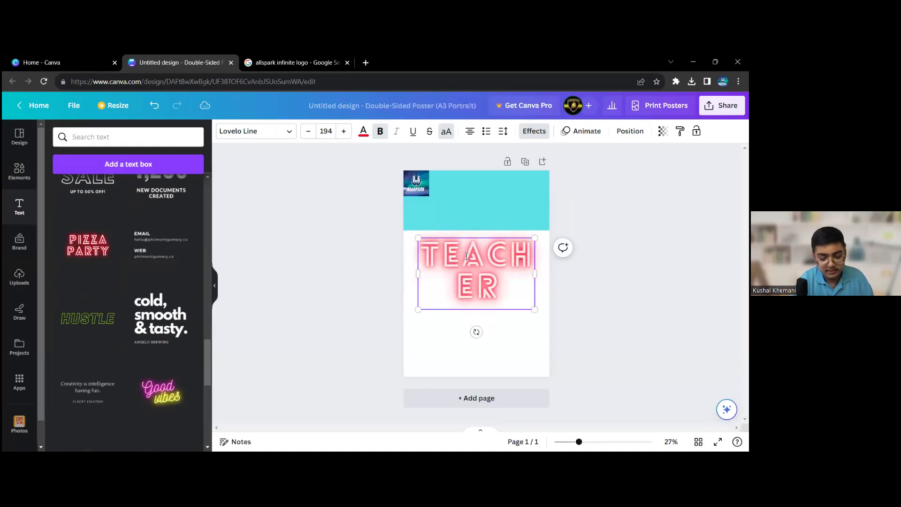
pyautogui.write('S')
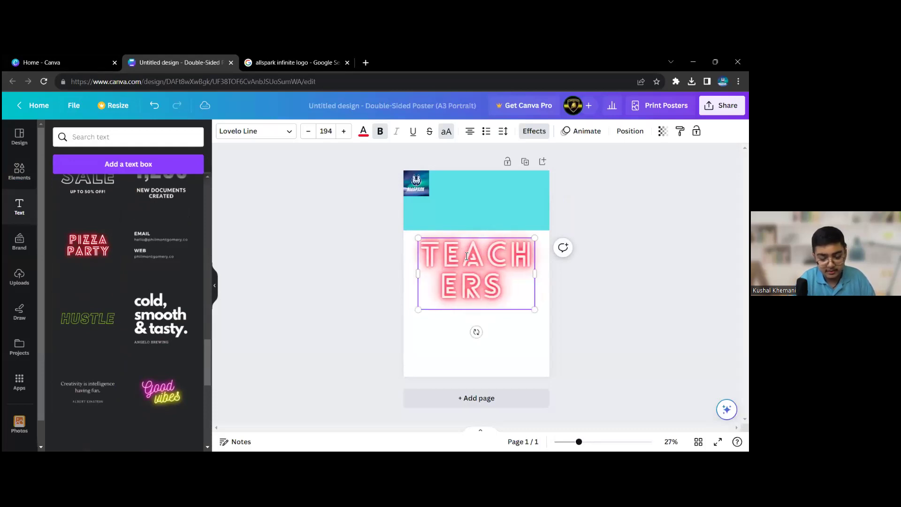
pyautogui.write(' DAY CO')
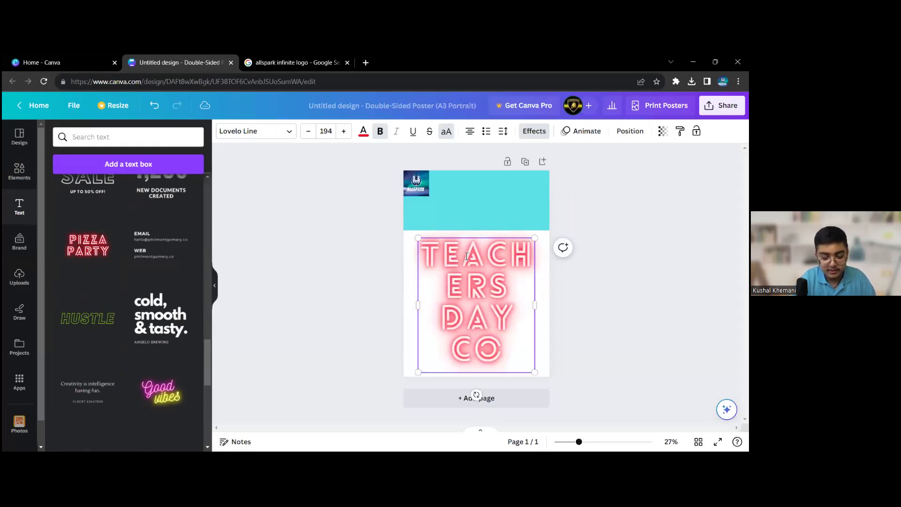
pyautogui.write('NTEST ALERT')
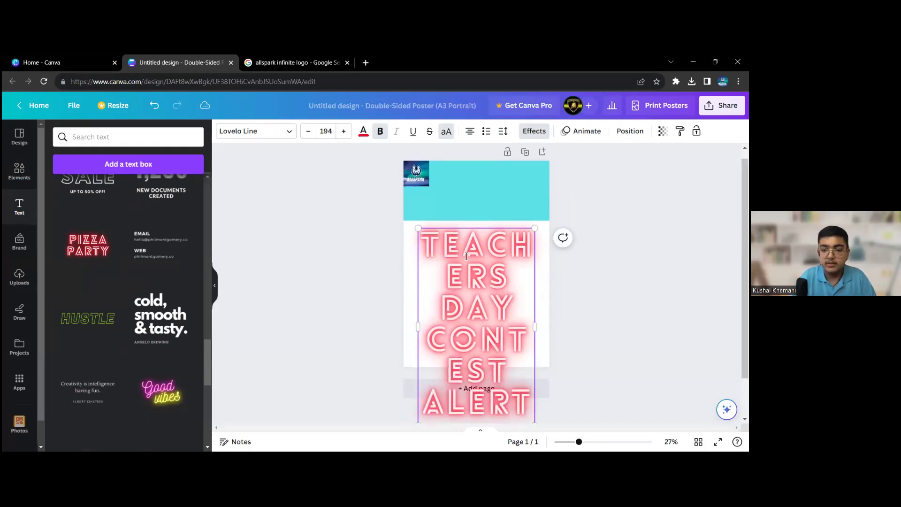
# Reduce the heading's font size, via 104, down to 74
pyautogui.click(308, 132)
pyautogui.click(308, 132)
pyautogui.click(308, 132)
pyautogui.click(308, 132)
pyautogui.click(325, 131)
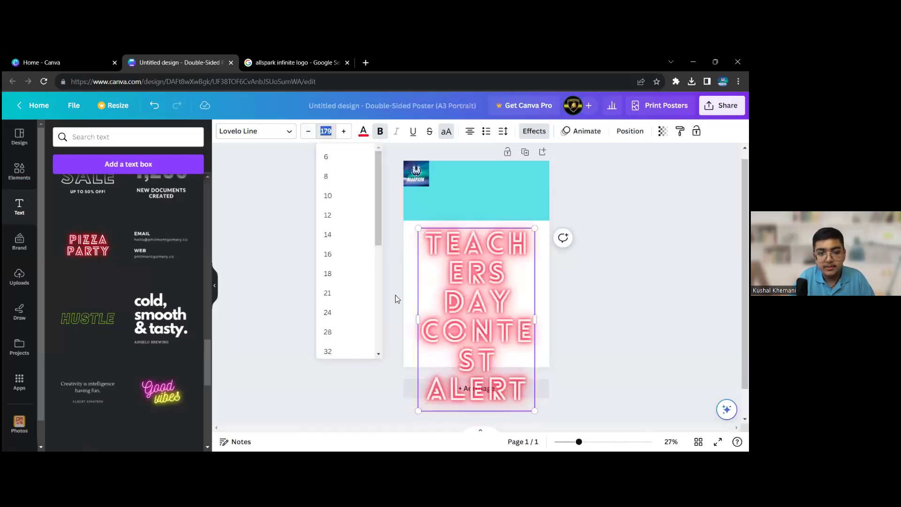
pyautogui.scroll(-5, 342, 306)
pyautogui.click(331, 306)
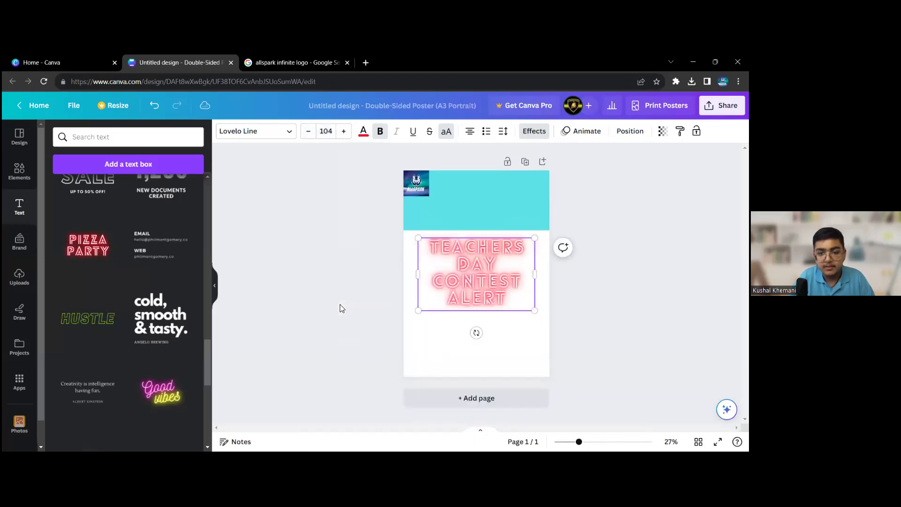
pyautogui.click(308, 132)
pyautogui.click(308, 132)
pyautogui.click(308, 132)
pyautogui.click(308, 132)
pyautogui.click(308, 132)
pyautogui.click(308, 132)
pyautogui.click(308, 132)
pyautogui.click(308, 132)
pyautogui.click(308, 132)
pyautogui.click(308, 132)
pyautogui.click(308, 132)
pyautogui.click(308, 132)
pyautogui.click(308, 131)
pyautogui.click(308, 132)
pyautogui.click(308, 132)
pyautogui.click(308, 132)
# Move the heading up into the turquoise header and shrink the logo beside it
pyautogui.moveTo(486, 288); pyautogui.dragTo(492, 230)
pyautogui.click(413, 178)
pyautogui.moveTo(429, 196); pyautogui.dragTo(423, 191)
pyautogui.moveTo(490, 204); pyautogui.dragTo(487, 202)
# Recolour the whole TEACHERS DAY CONTEST ALERT heading Dark Turquoise #0097b2
pyautogui.doubleClick(475, 197)
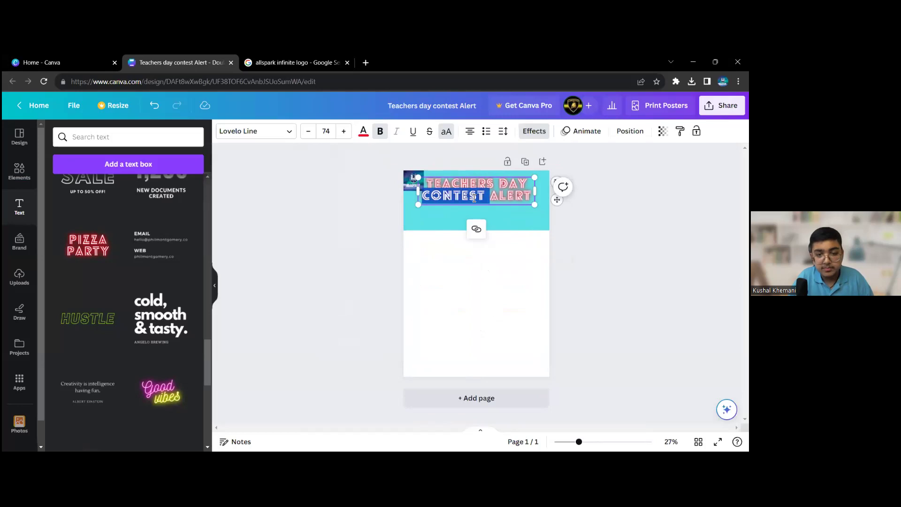
pyautogui.hotkey('ctrl', 'a')
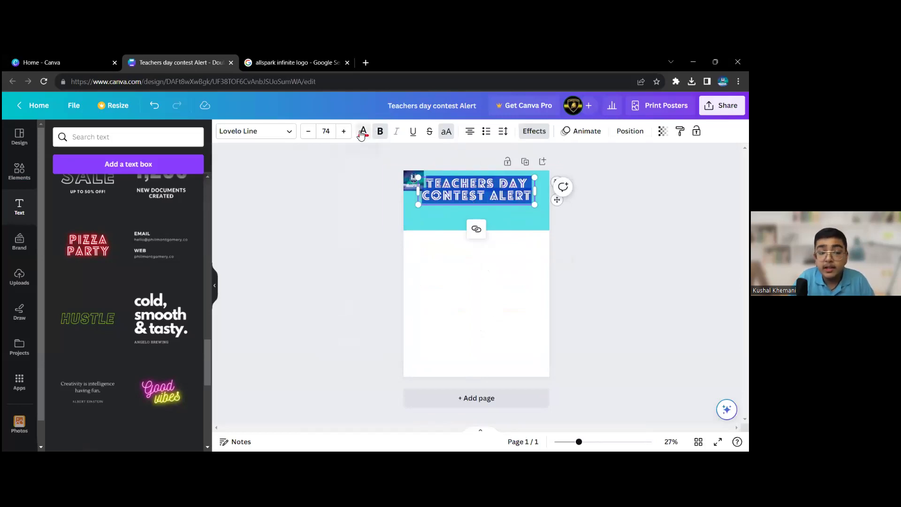
pyautogui.click(363, 132)
pyautogui.scroll(-2, 149, 240)
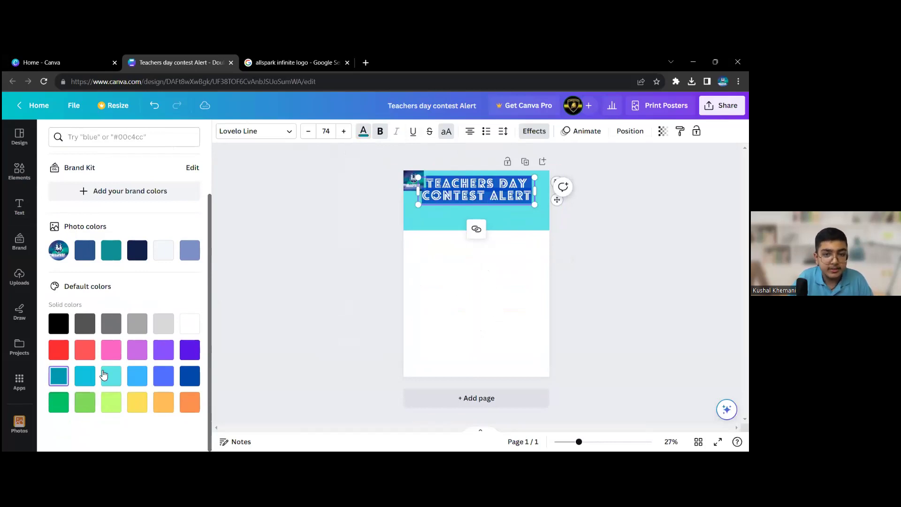
pyautogui.click(360, 223)
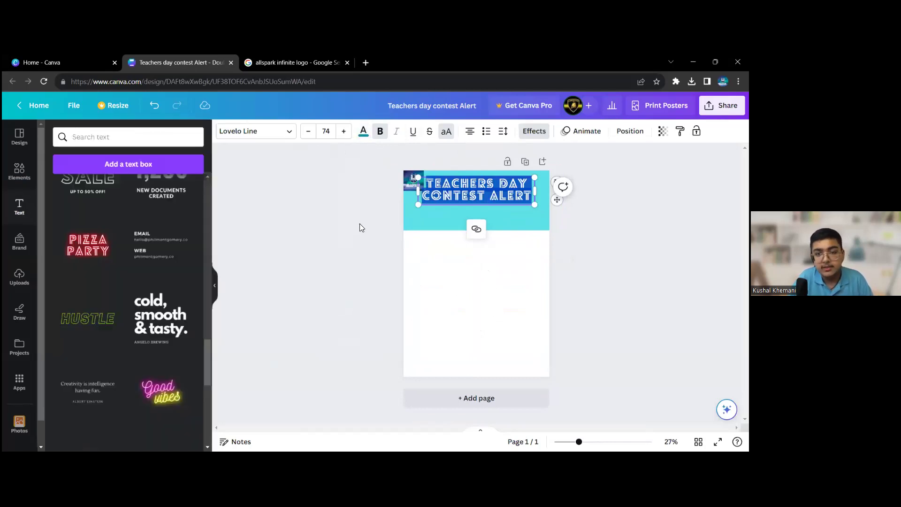
pyautogui.click(468, 195)
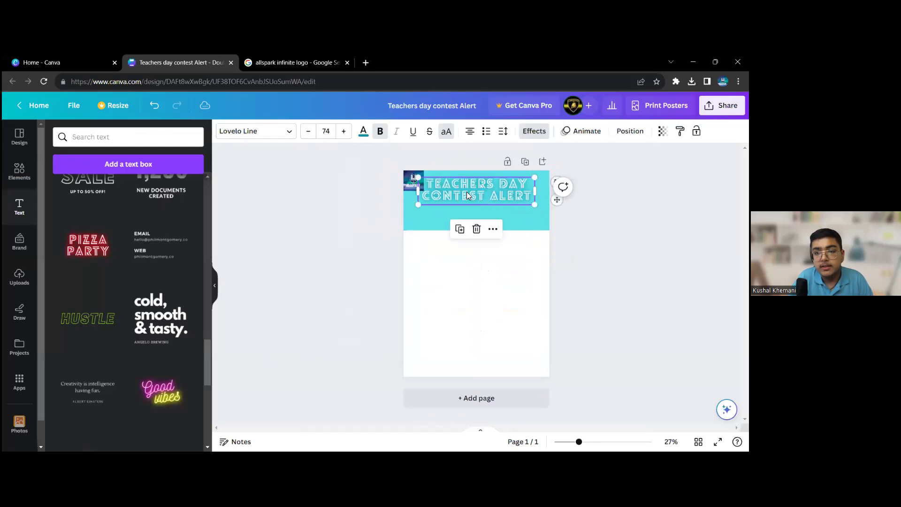
pyautogui.click(534, 205)
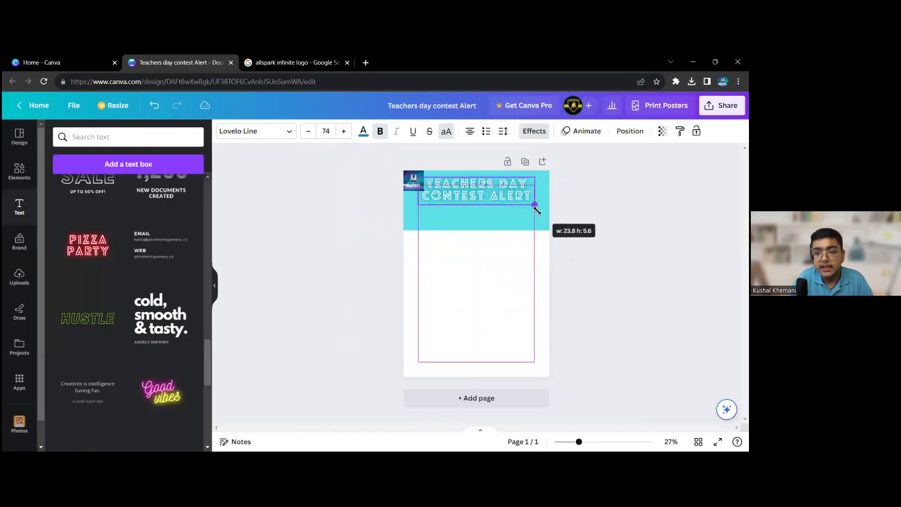
# Preview the Glitch, Echo, Outline, Splice, Hollow, Lift and Shadow effects, then remove all effects
pyautogui.click(528, 138)
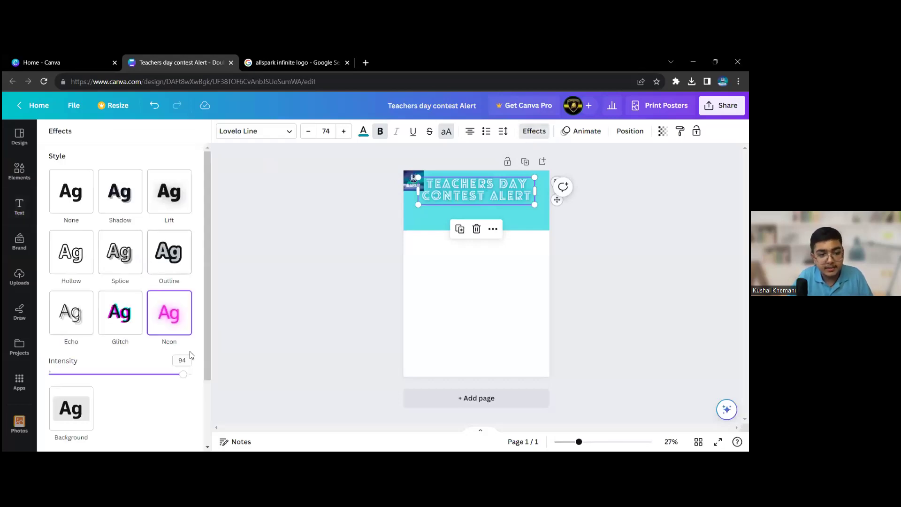
pyautogui.click(123, 315)
pyautogui.click(73, 312)
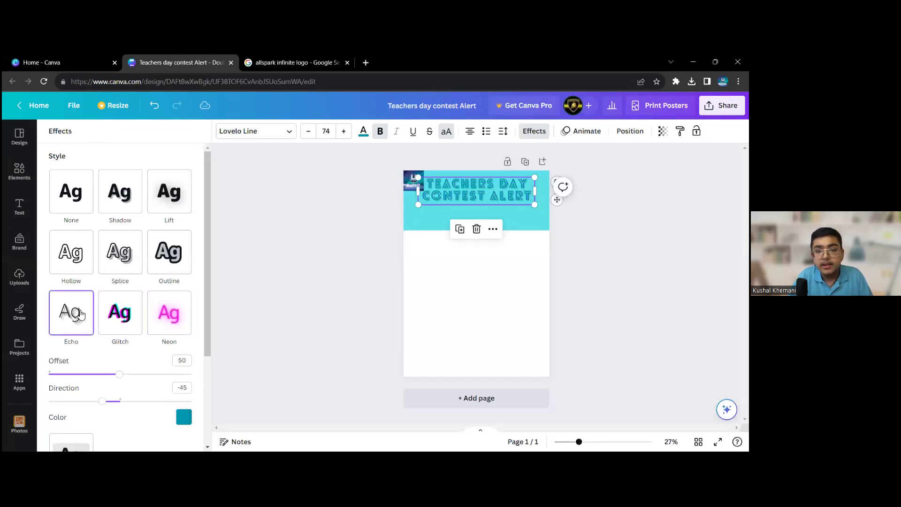
pyautogui.click(157, 267)
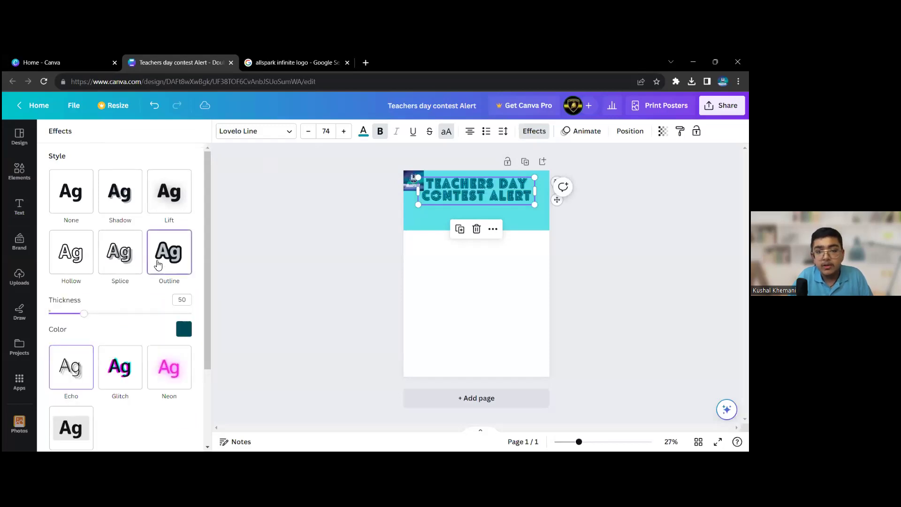
pyautogui.click(119, 258)
pyautogui.click(75, 251)
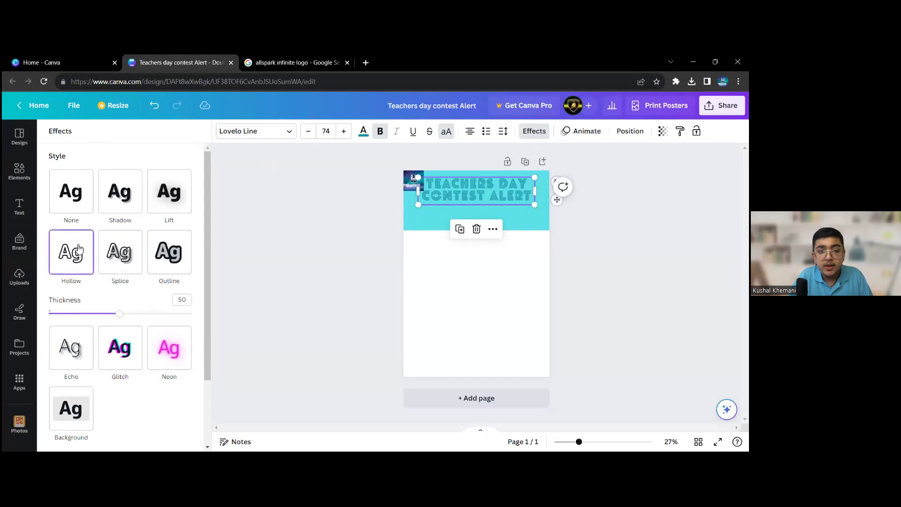
pyautogui.click(179, 199)
pyautogui.click(123, 197)
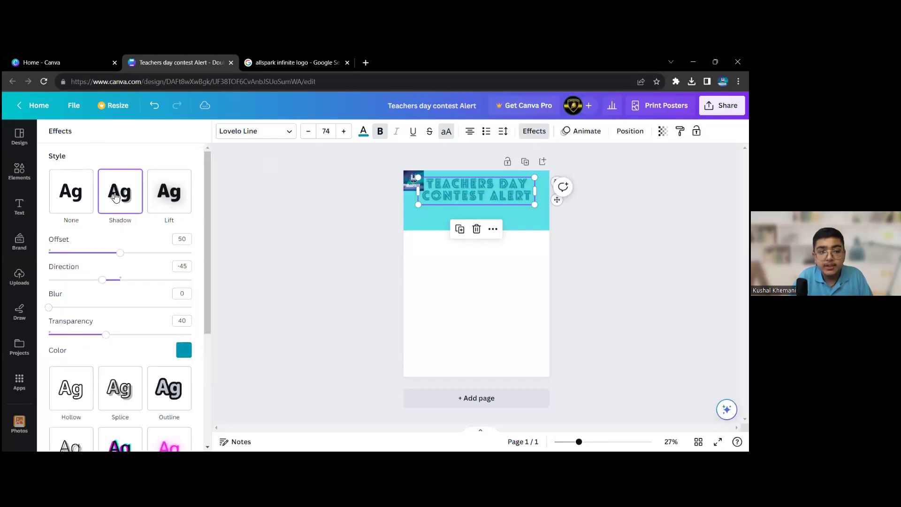
pyautogui.click(80, 197)
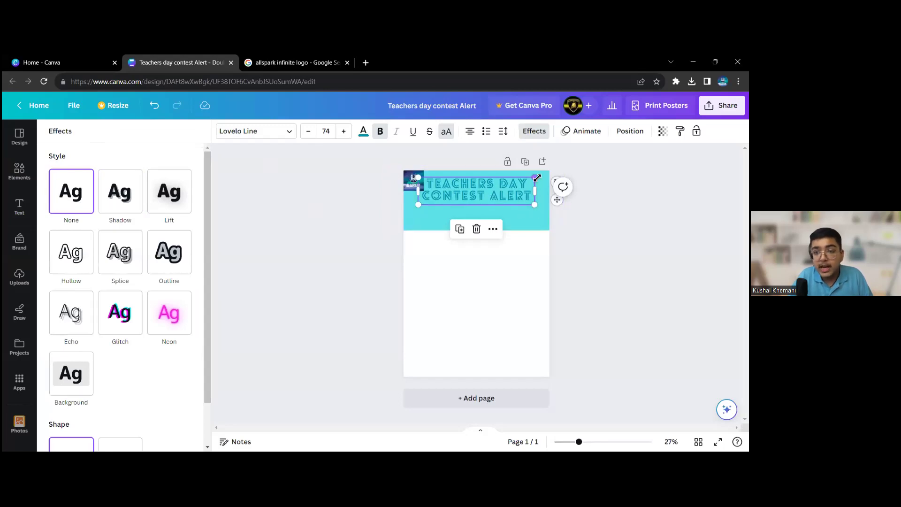
# Lower the heading within the header, set its size to 74.4, and select the word TEACHERS
pyautogui.moveTo(538, 177); pyautogui.dragTo(499, 184)
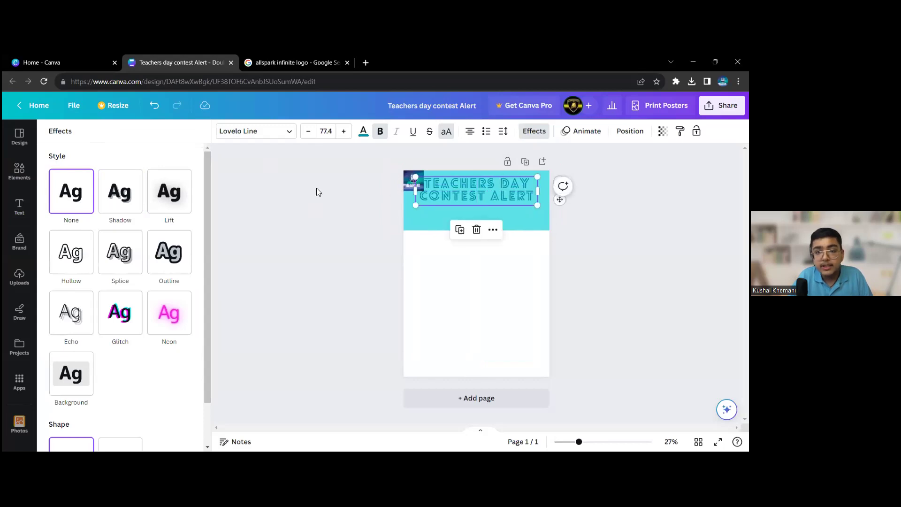
pyautogui.click(316, 190)
pyautogui.click(324, 210)
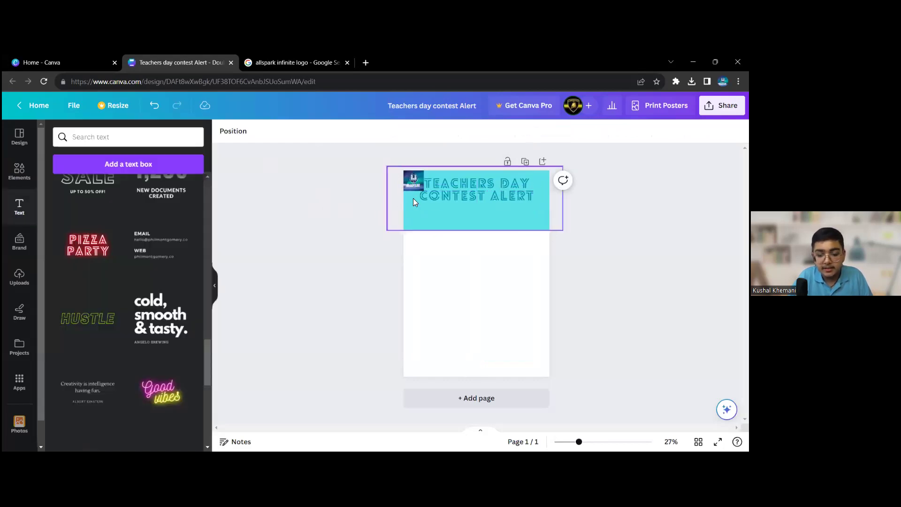
pyautogui.moveTo(506, 190); pyautogui.dragTo(506, 199)
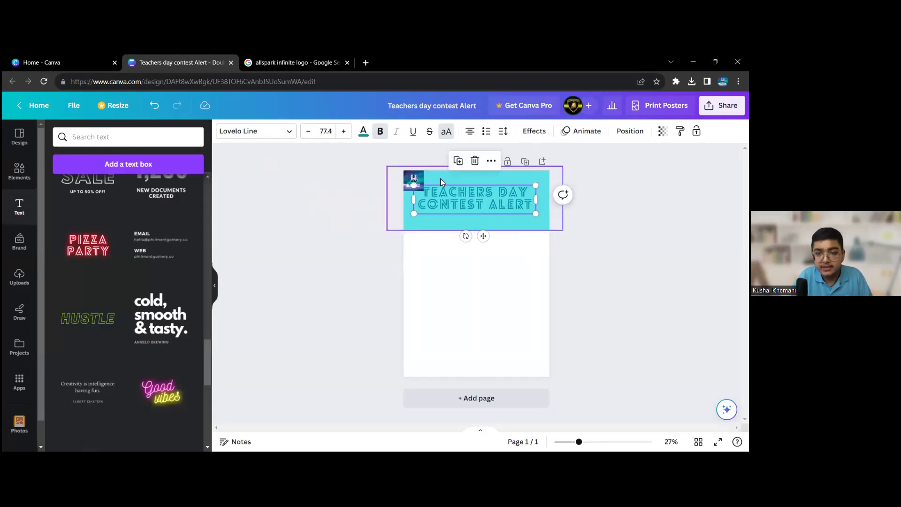
pyautogui.click(308, 132)
pyautogui.click(308, 135)
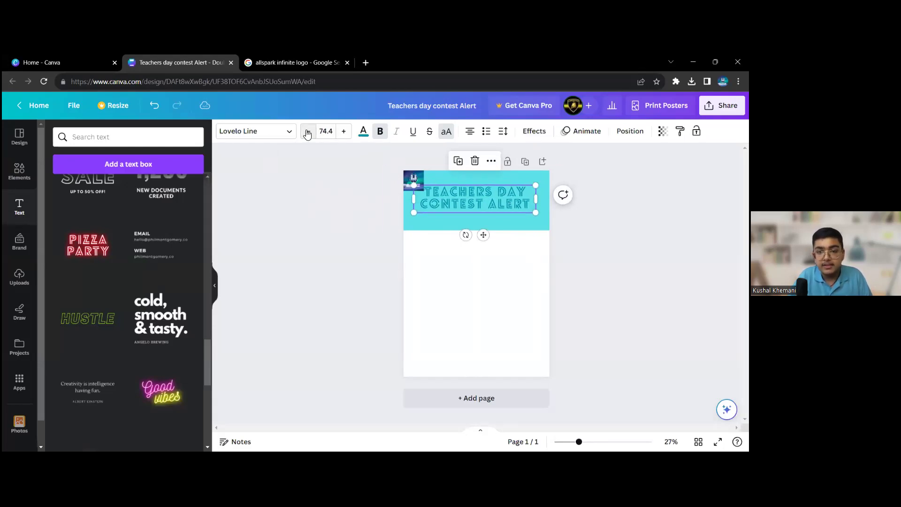
pyautogui.click(313, 214)
pyautogui.click(473, 184)
pyautogui.doubleClick(469, 193)
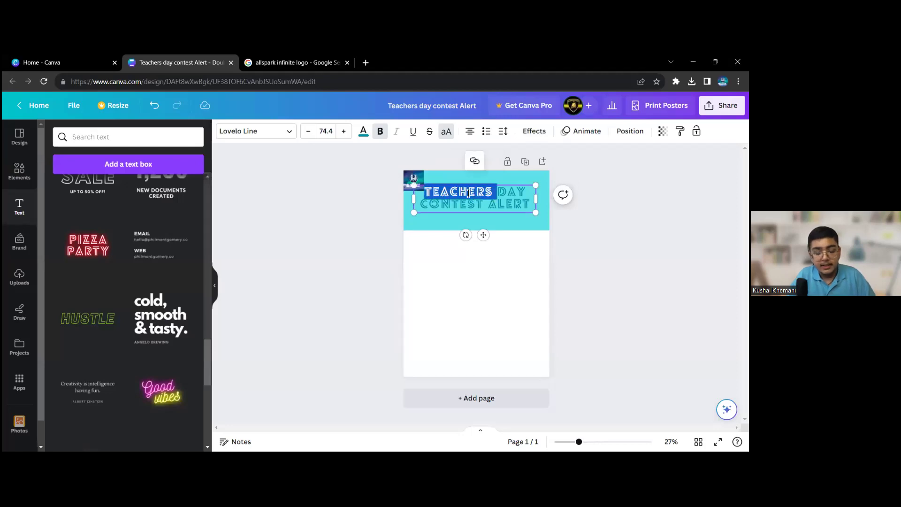
pyautogui.click(464, 283)
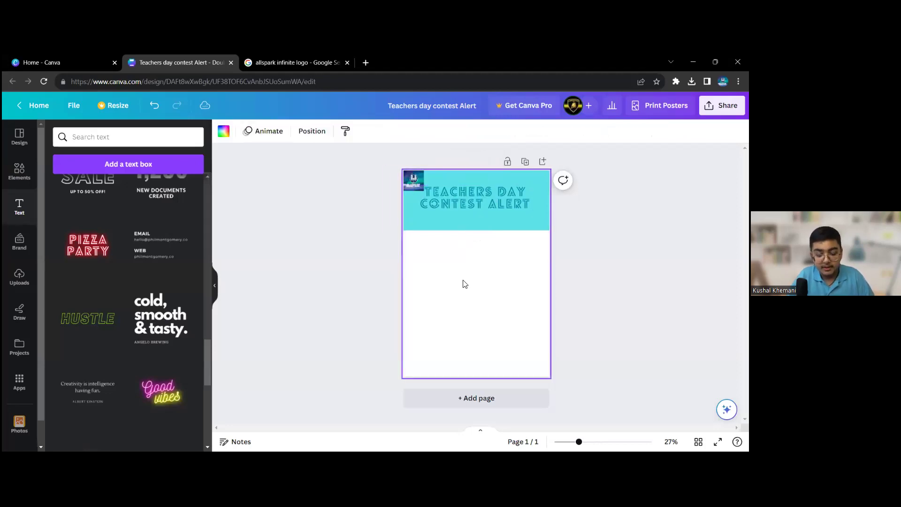
# Paste a new text box and raise its font size to 47
pyautogui.press('t')
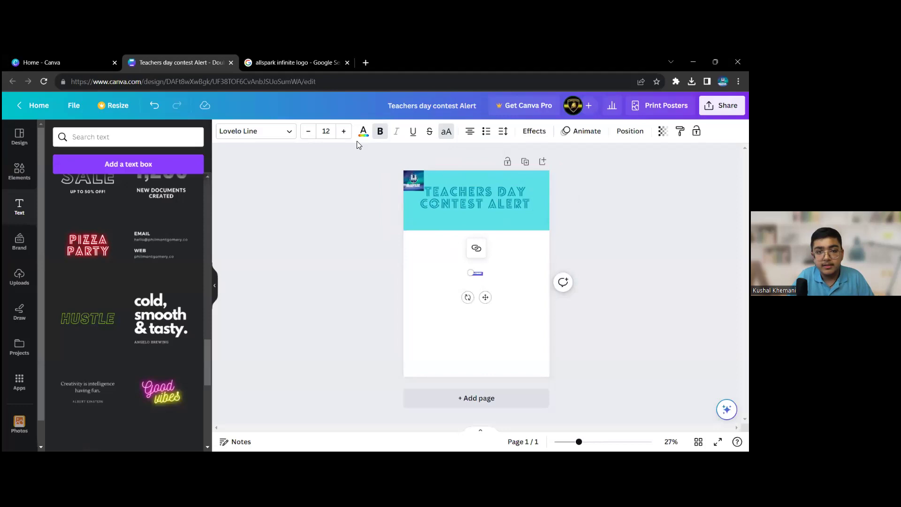
pyautogui.click(344, 132)
pyautogui.click(344, 131)
pyautogui.click(344, 131)
pyautogui.click(344, 131)
pyautogui.click(344, 131)
pyautogui.click(344, 132)
pyautogui.click(344, 131)
pyautogui.click(344, 132)
pyautogui.click(345, 132)
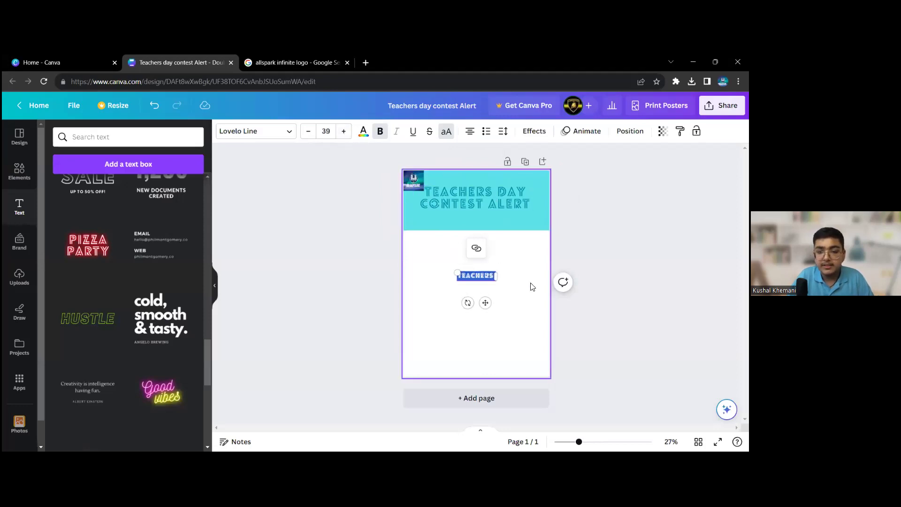
pyautogui.click(343, 132)
pyautogui.click(344, 132)
pyautogui.click(343, 132)
pyautogui.click(344, 132)
pyautogui.click(343, 132)
pyautogui.click(343, 131)
pyautogui.click(344, 132)
# Change the new text to 'THROUGH PHOTO & VIDEO RECORDING'
pyautogui.press('BackSpace')
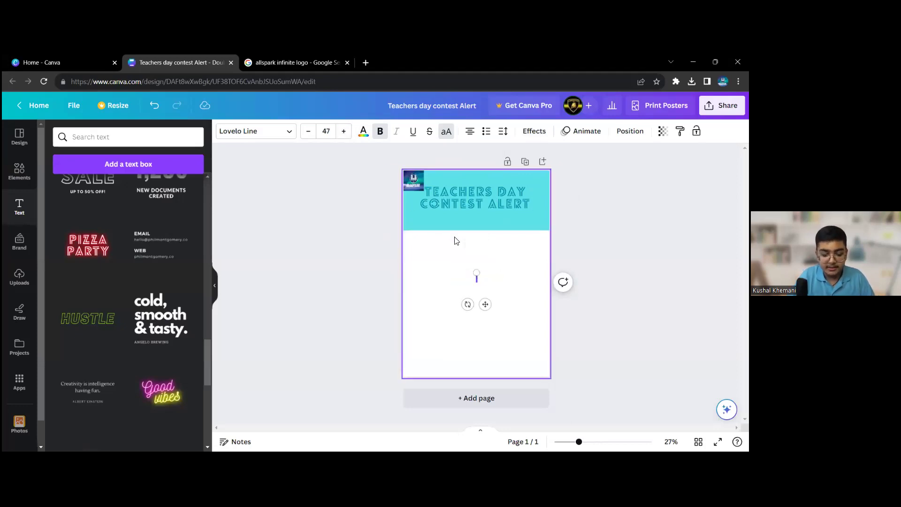
pyautogui.write('THR')
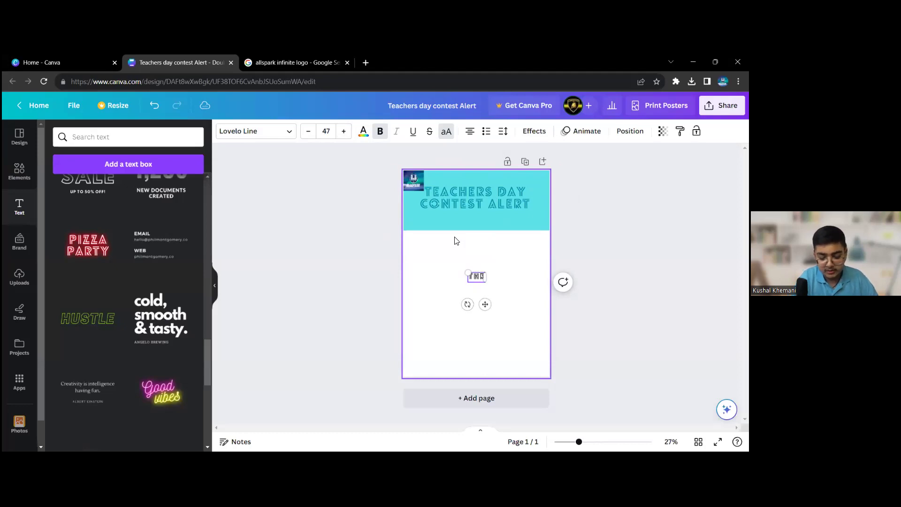
pyautogui.write('OUGH')
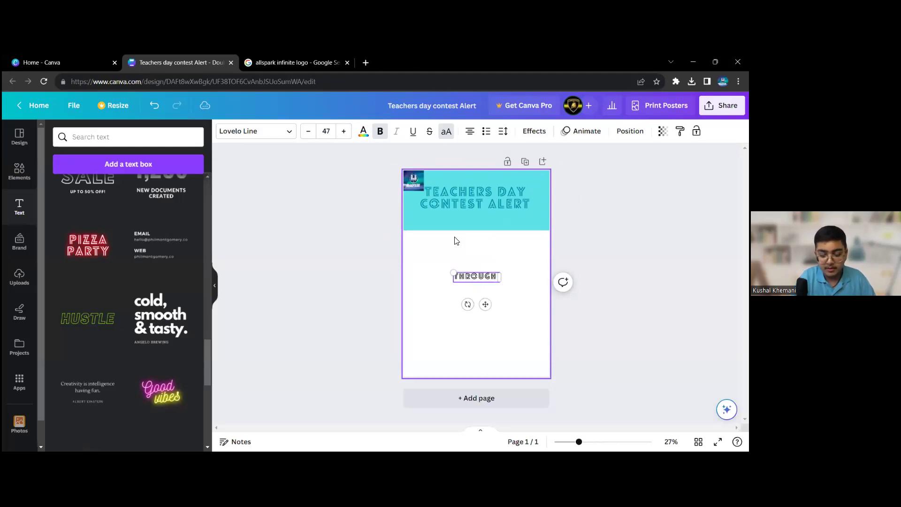
pyautogui.write(' PHO')
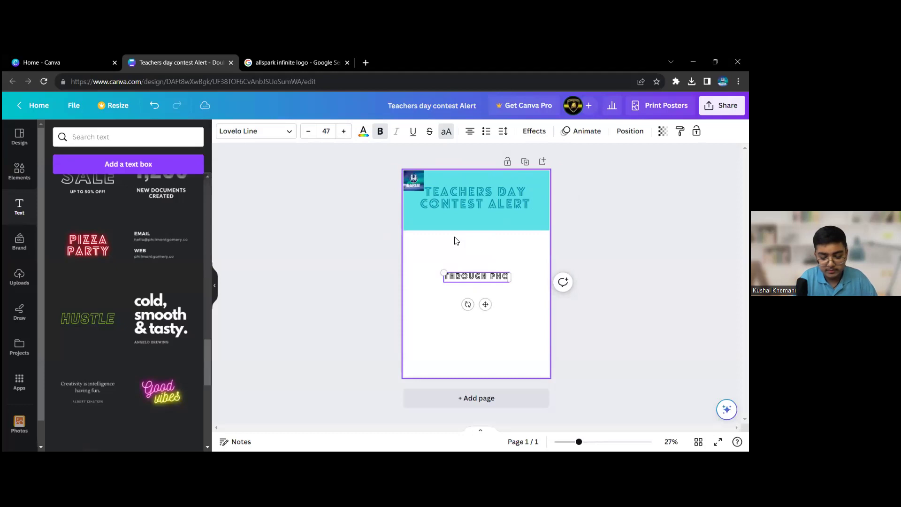
pyautogui.write('TO AND')
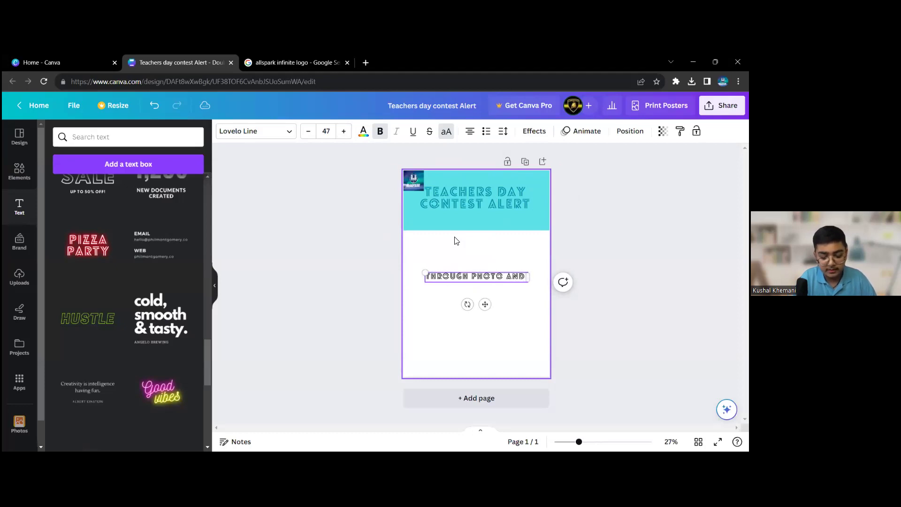
pyautogui.write(' VIDEO RECORDING')
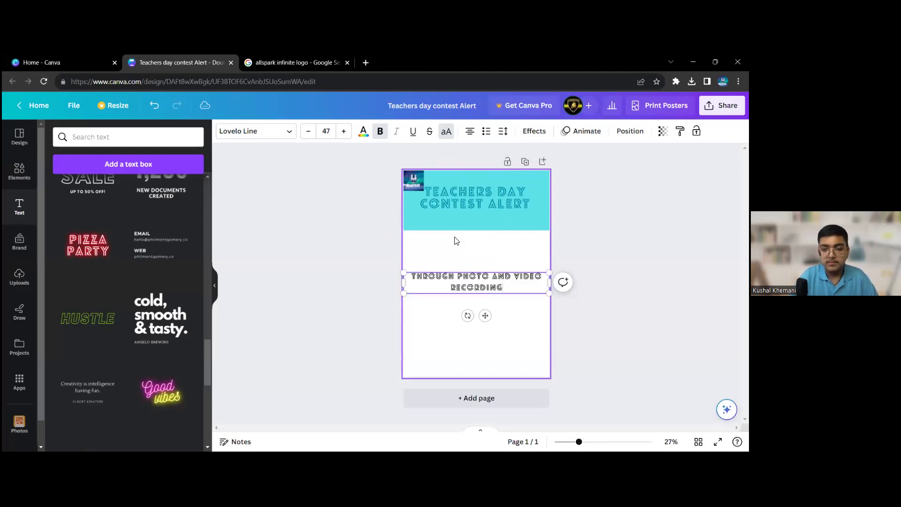
pyautogui.moveTo(515, 278); pyautogui.dragTo(499, 278)
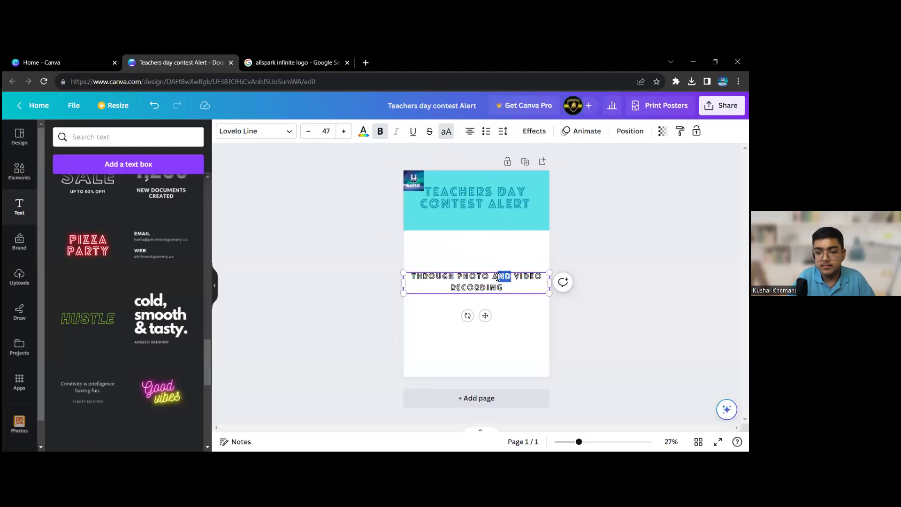
pyautogui.press('BackSpace')
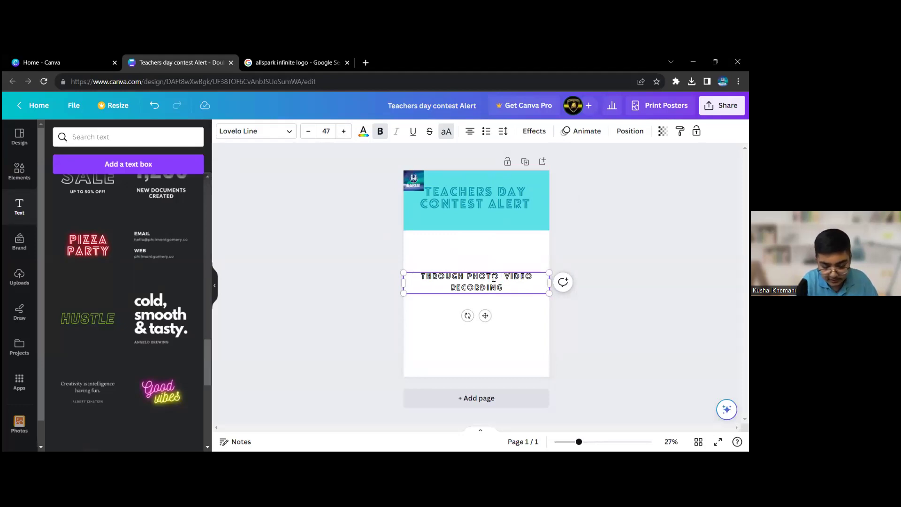
pyautogui.write('&')
# Move the subtitle into the header at size 36 on one line, nudging title and subtitle up
pyautogui.moveTo(485, 316); pyautogui.dragTo(489, 256)
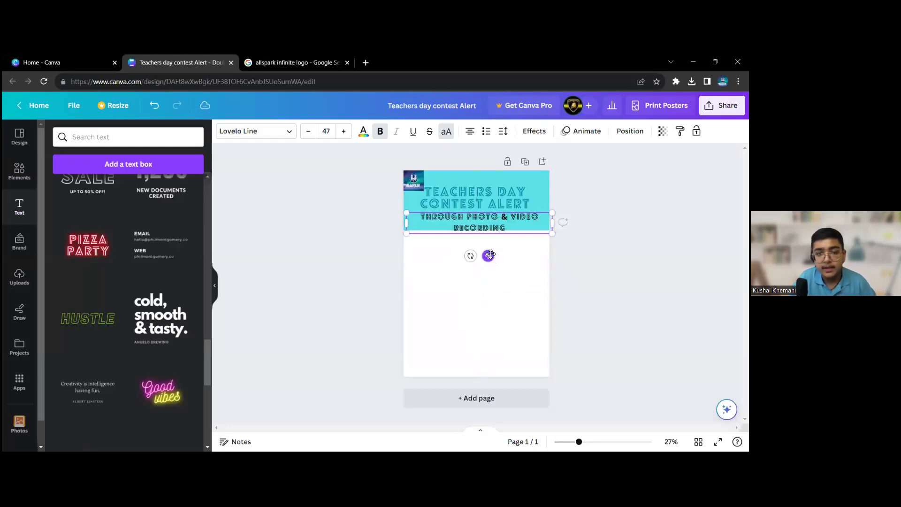
pyautogui.click(309, 131)
pyautogui.click(309, 132)
pyautogui.click(308, 131)
pyautogui.click(308, 131)
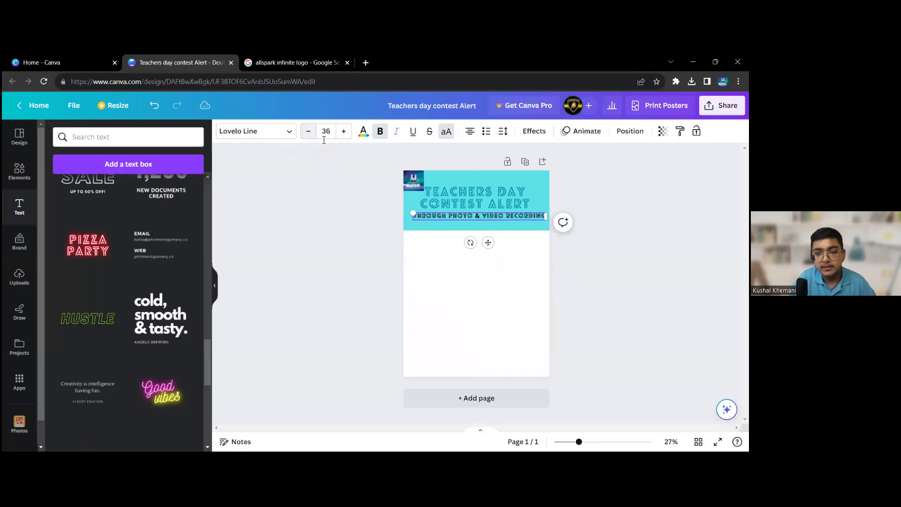
pyautogui.click(472, 193)
pyautogui.moveTo(471, 193); pyautogui.dragTo(471, 185)
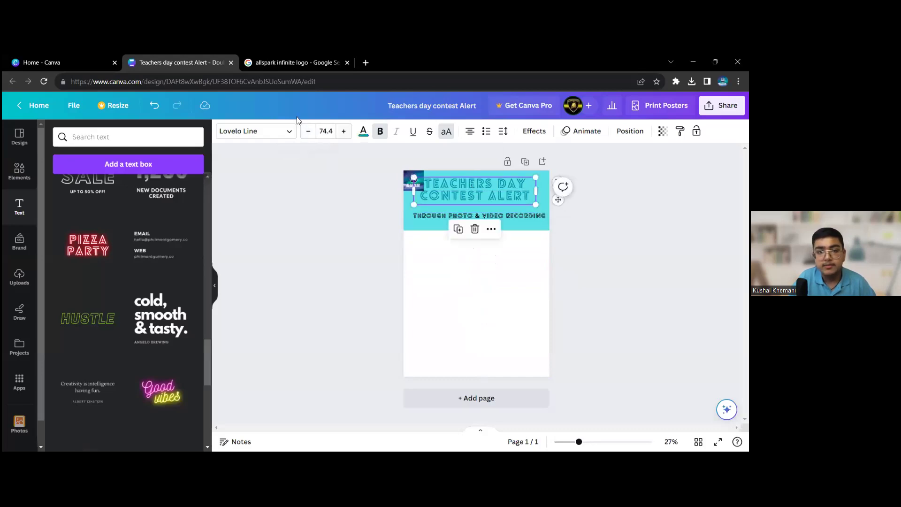
pyautogui.click(308, 131)
pyautogui.click(308, 132)
pyautogui.click(438, 214)
pyautogui.moveTo(438, 214); pyautogui.dragTo(437, 208)
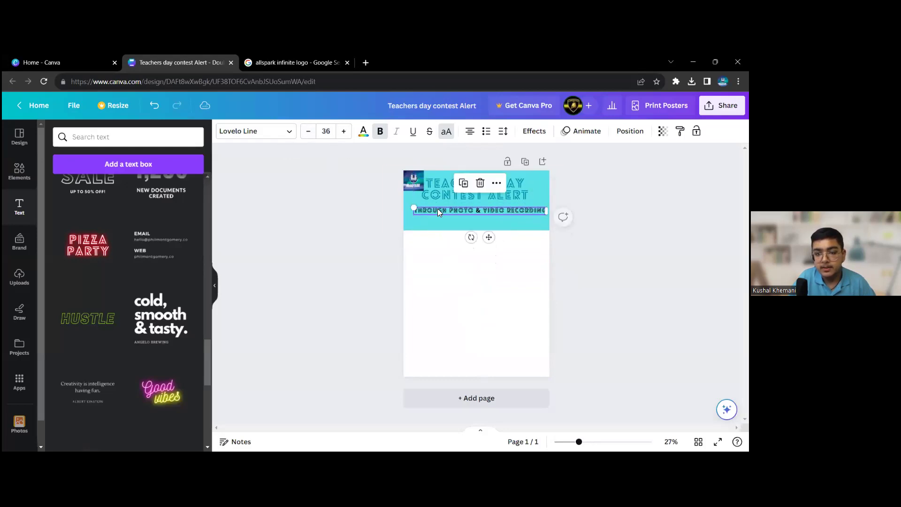
pyautogui.click(308, 198)
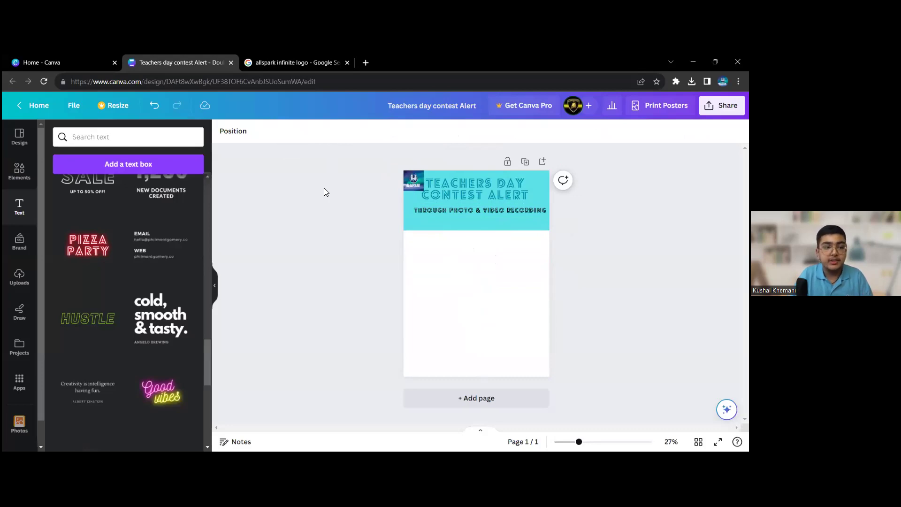
# Turn the pasted text box into a size-43 line reading 'ANY TOPIC'
pyautogui.click(458, 212)
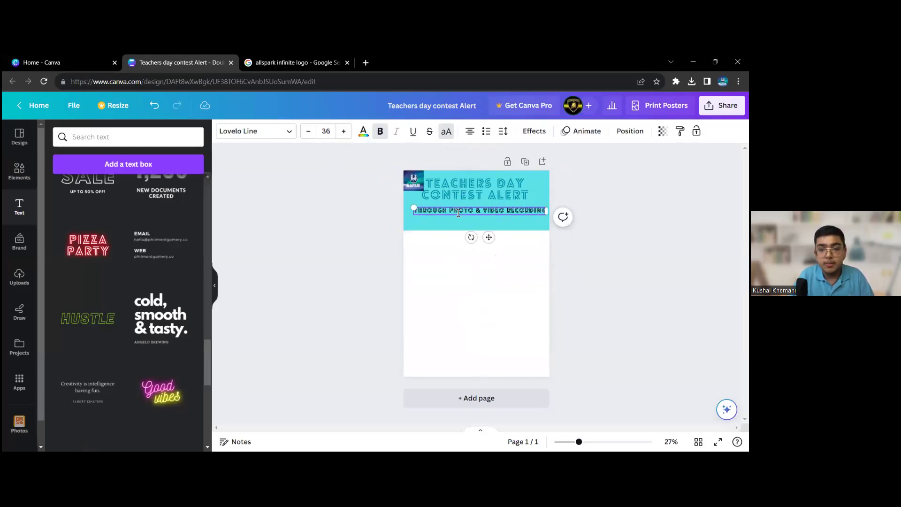
pyautogui.click(464, 266)
pyautogui.click(475, 268)
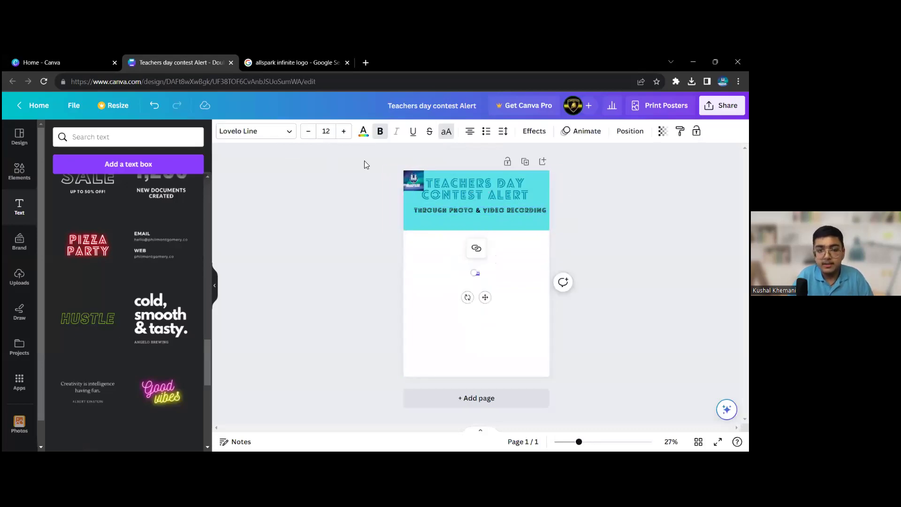
pyautogui.click(344, 133)
pyautogui.click(344, 132)
pyautogui.click(344, 133)
pyautogui.click(344, 133)
pyautogui.click(344, 133)
pyautogui.click(344, 133)
pyautogui.click(344, 133)
pyautogui.click(344, 133)
pyautogui.click(344, 133)
pyautogui.click(344, 133)
pyautogui.click(344, 133)
pyautogui.click(344, 132)
pyautogui.click(344, 133)
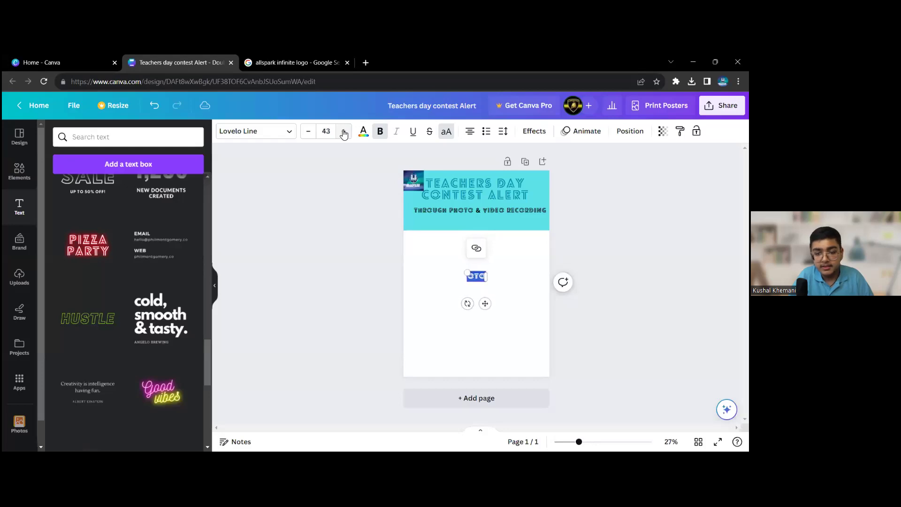
pyautogui.press('BackSpace')
pyautogui.write('ANY TOPIC')
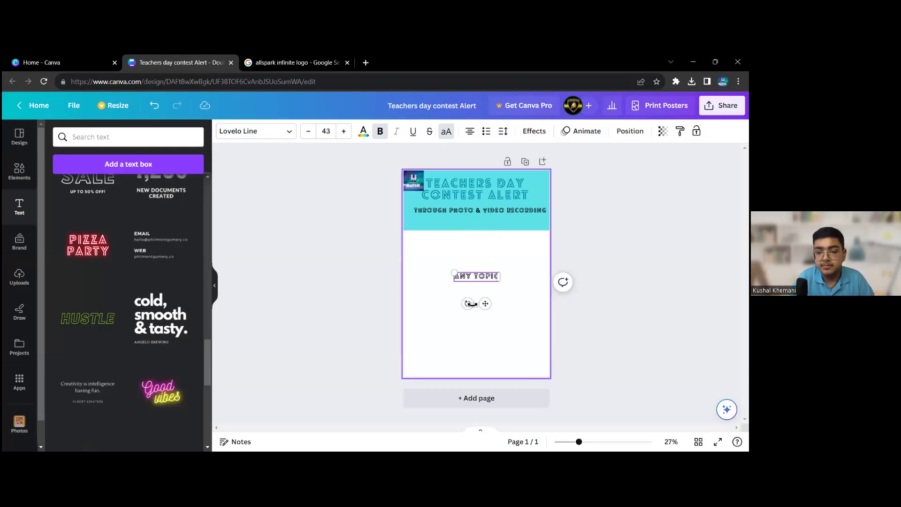
# Place ANY TOPIC centred under the subtitle and make the turquoise header band shorter
pyautogui.moveTo(484, 303); pyautogui.dragTo(487, 251)
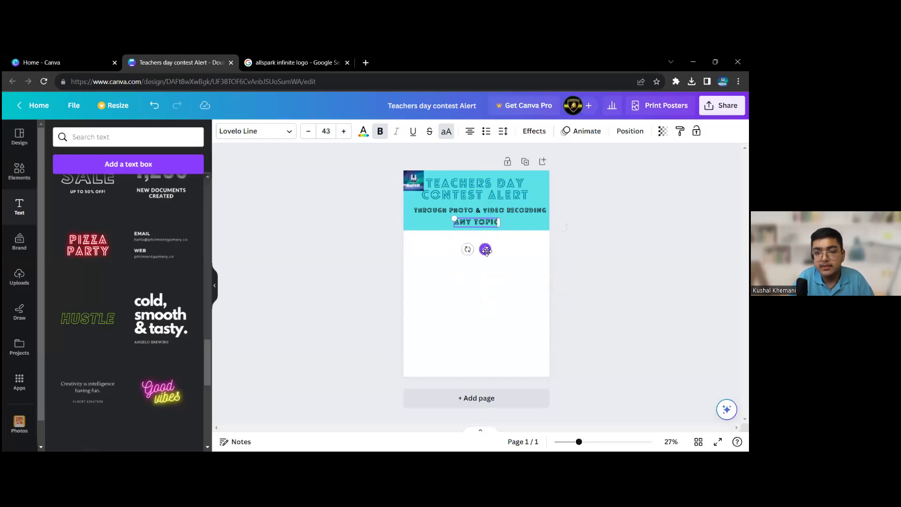
pyautogui.click(463, 236)
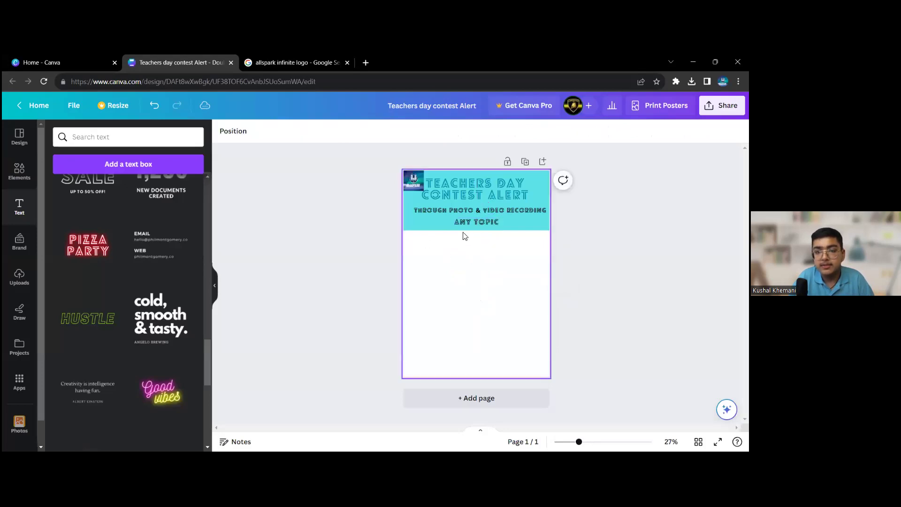
pyautogui.click(498, 210)
pyautogui.moveTo(489, 222); pyautogui.dragTo(478, 228)
pyautogui.click(524, 222)
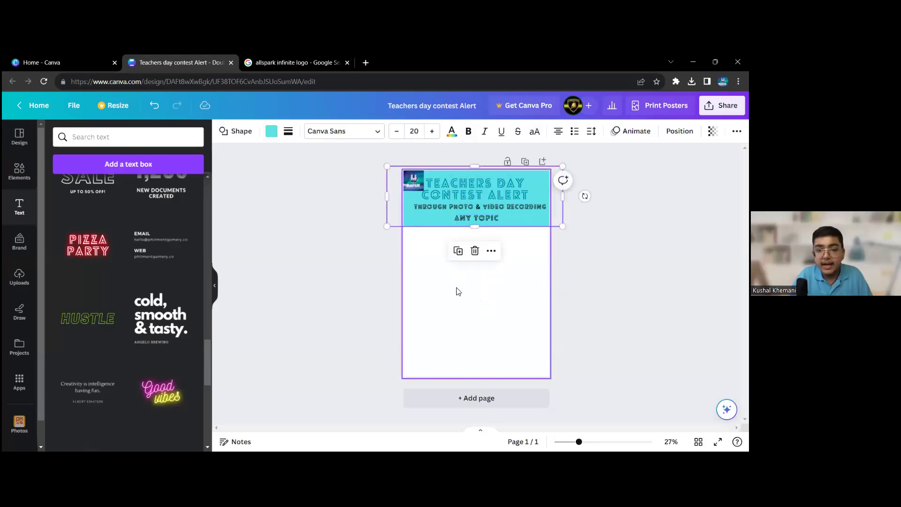
pyautogui.click(259, 261)
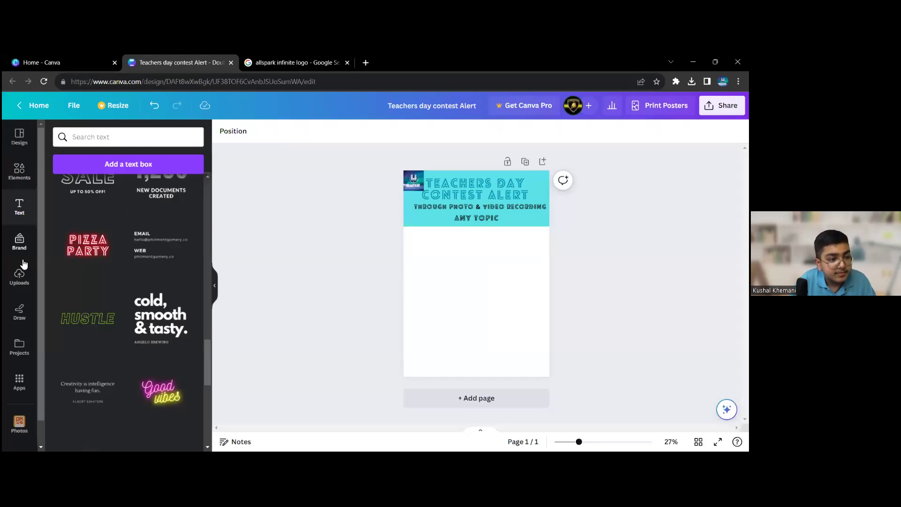
# Search Elements graphics for 'blackboard' and add the green chalkboard to the page
pyautogui.click(19, 177)
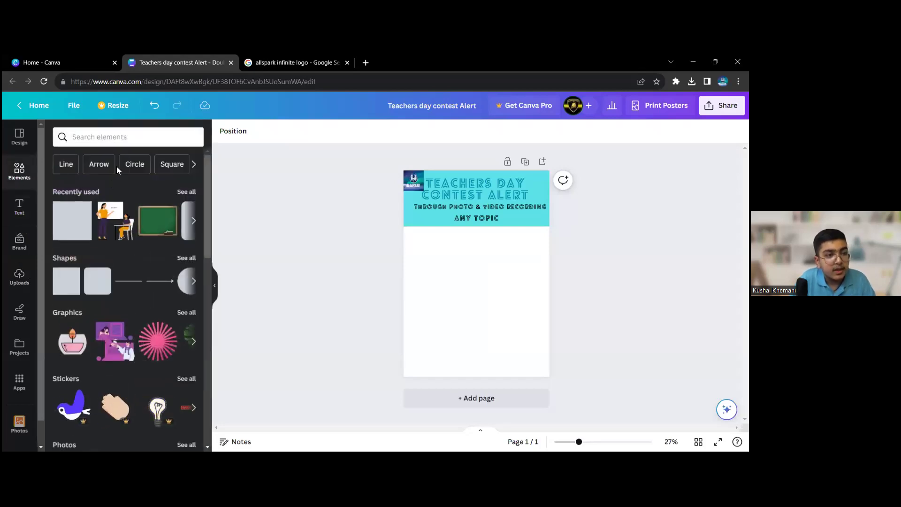
pyautogui.click(120, 138)
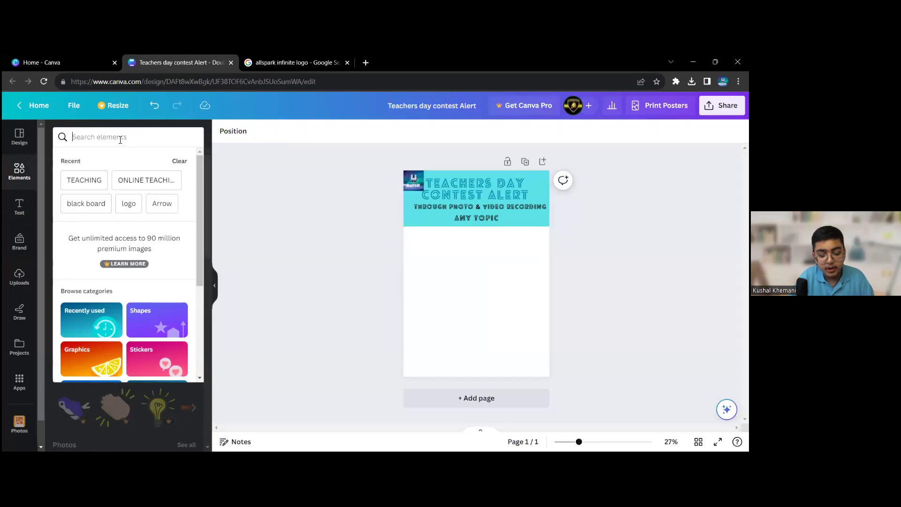
pyautogui.write('blackboard')
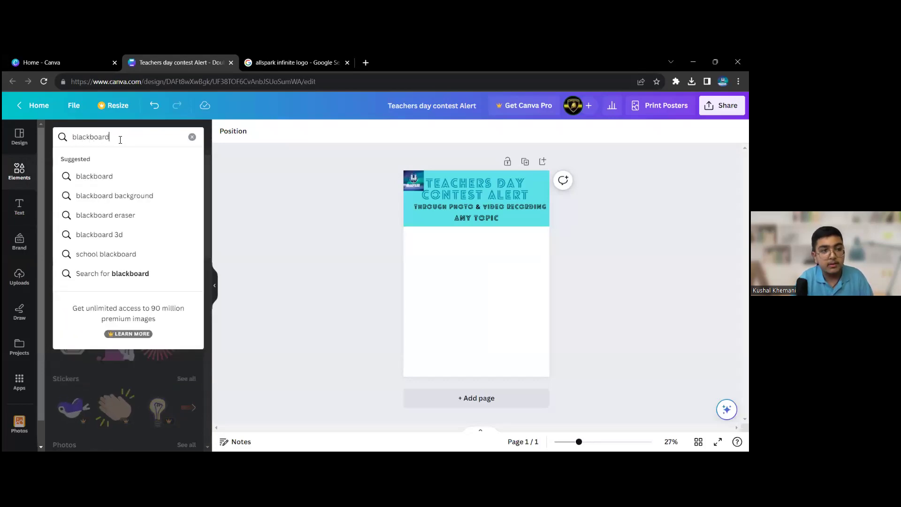
pyautogui.press('Return')
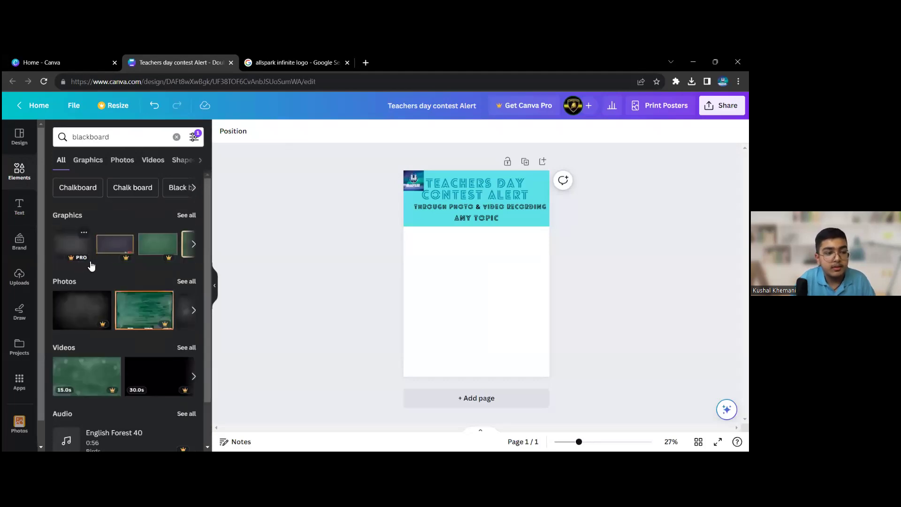
pyautogui.click(186, 215)
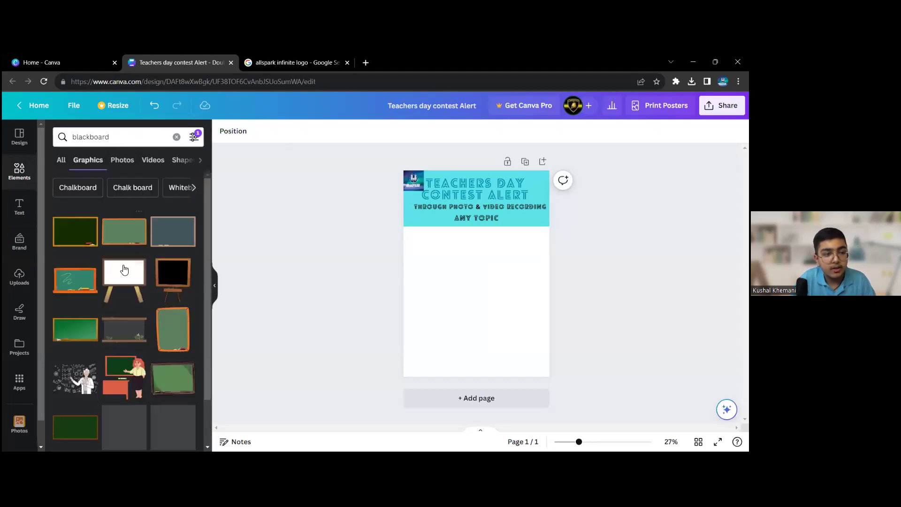
pyautogui.scroll(-1, 96, 268)
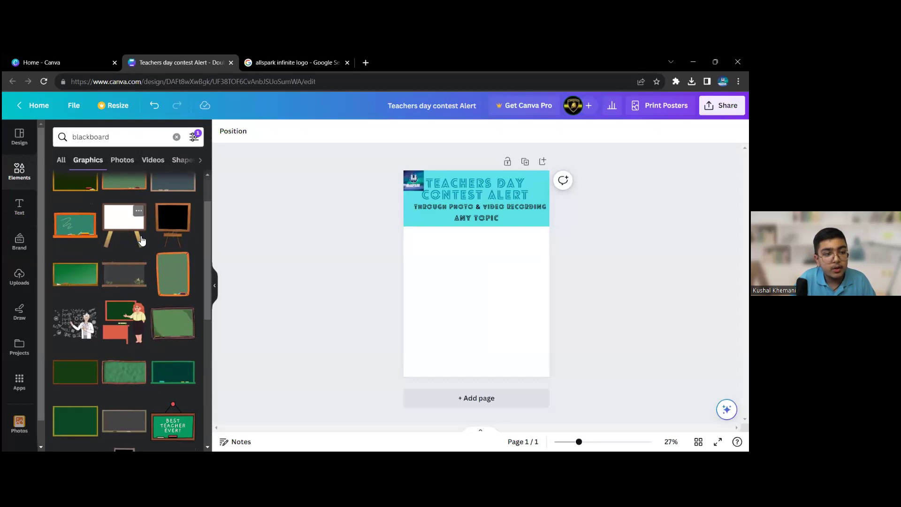
pyautogui.scroll(1, 115, 267)
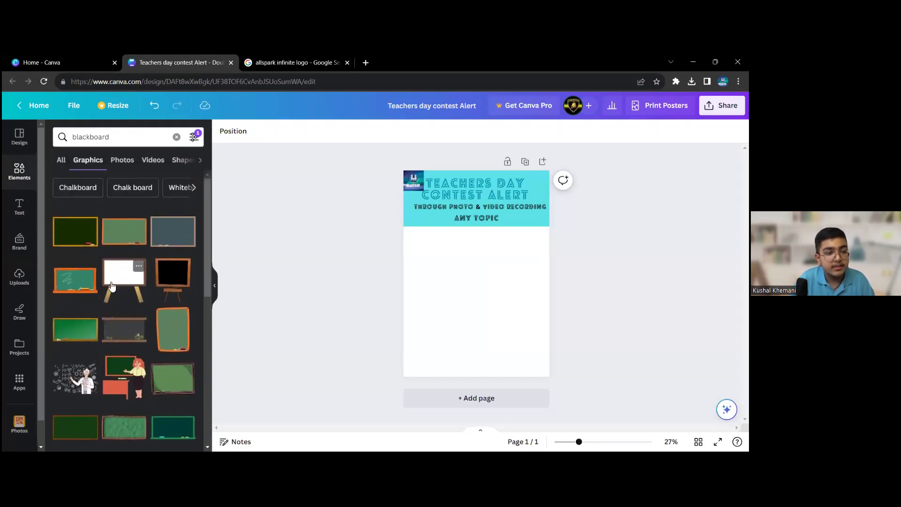
pyautogui.scroll(-1, 122, 327)
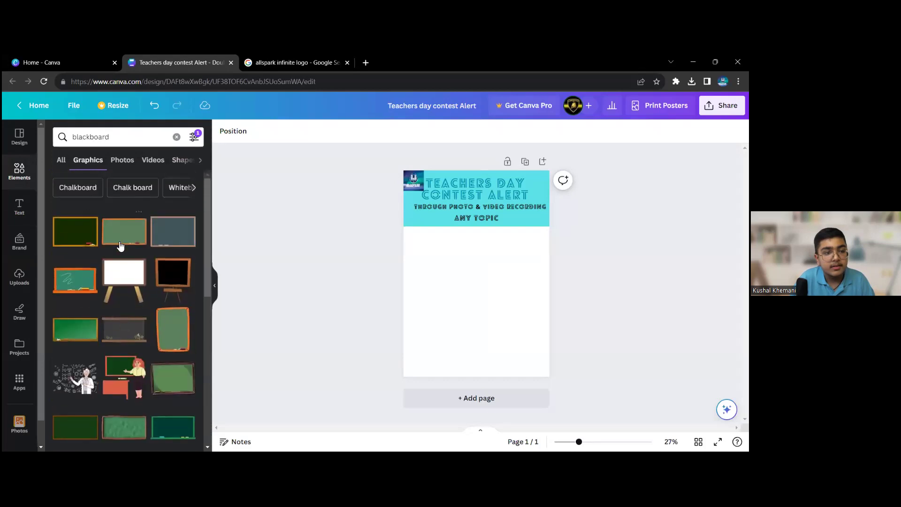
pyautogui.click(121, 243)
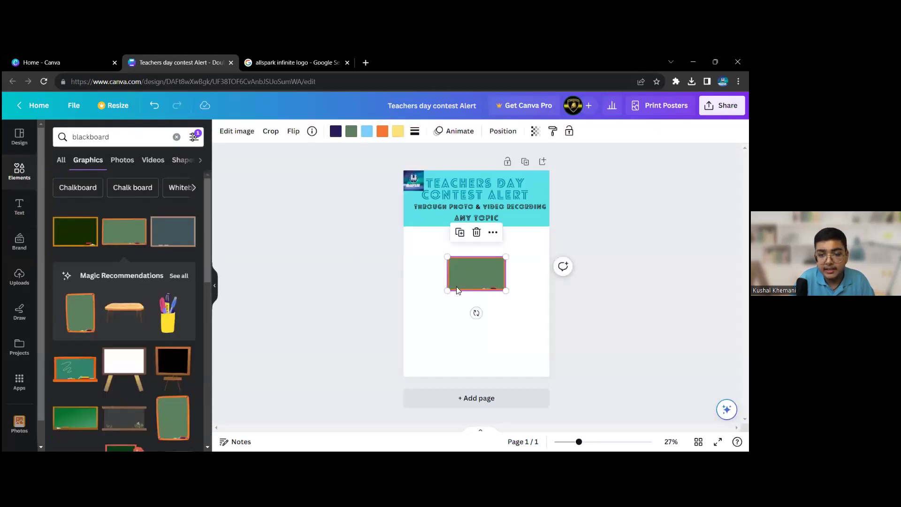
# Enlarge the chalkboard and position it just below the turquoise header
pyautogui.moveTo(448, 291); pyautogui.dragTo(422, 311)
pyautogui.moveTo(460, 287)
pyautogui.mouseDown()
pyautogui.moveTo(502, 269)
pyautogui.moveTo(501, 261)
pyautogui.moveTo(463, 285)
pyautogui.mouseUp()
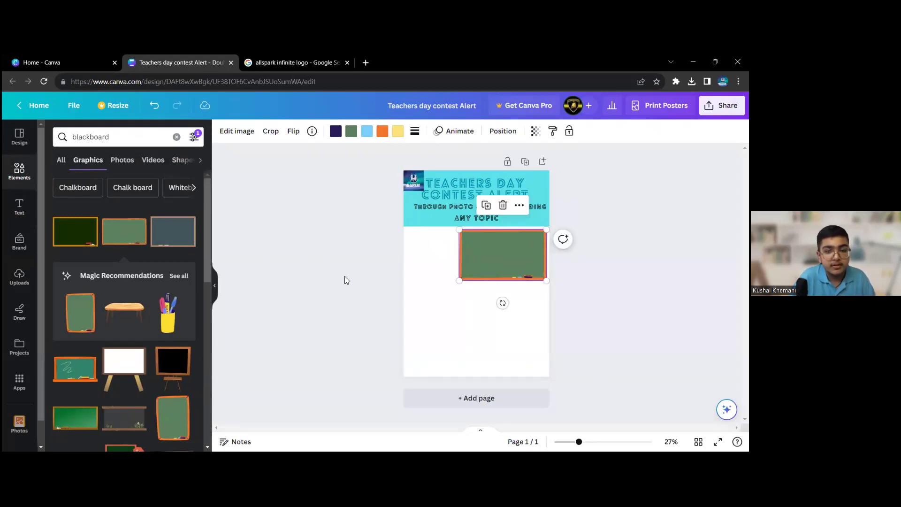
pyautogui.click(440, 285)
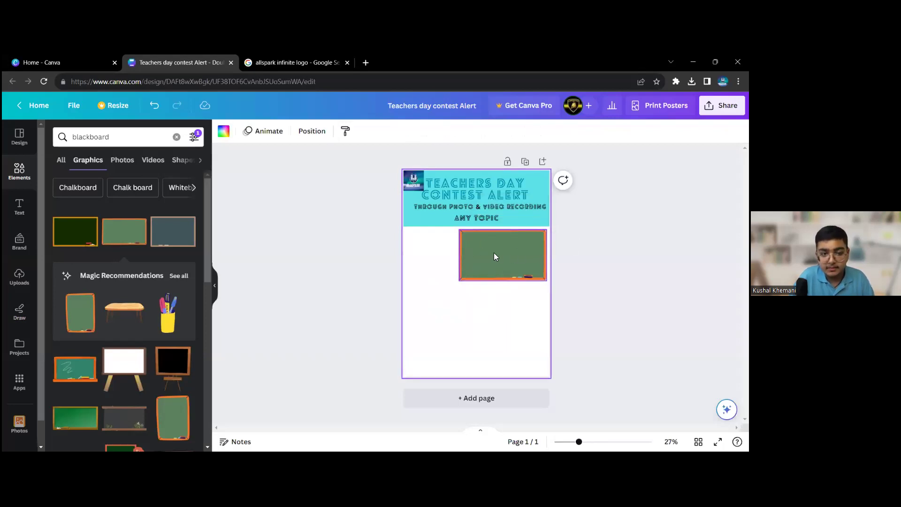
pyautogui.click(283, 212)
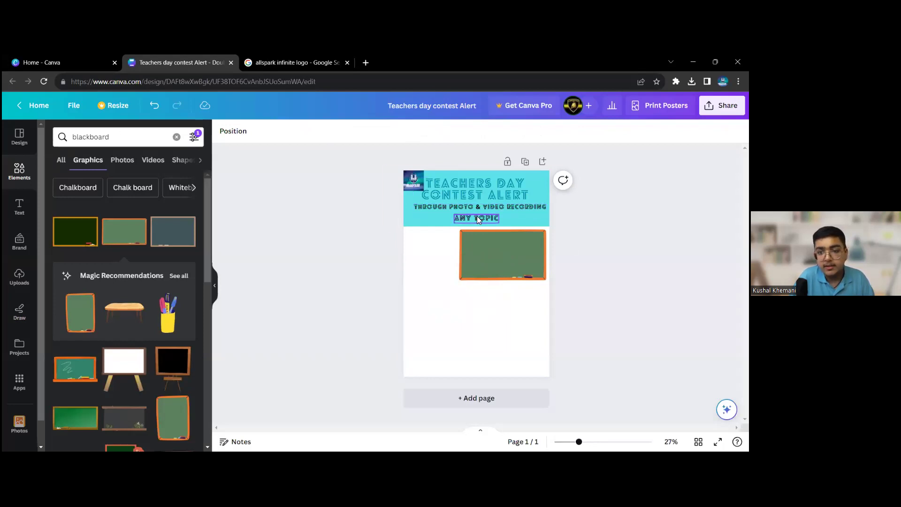
pyautogui.click(18, 204)
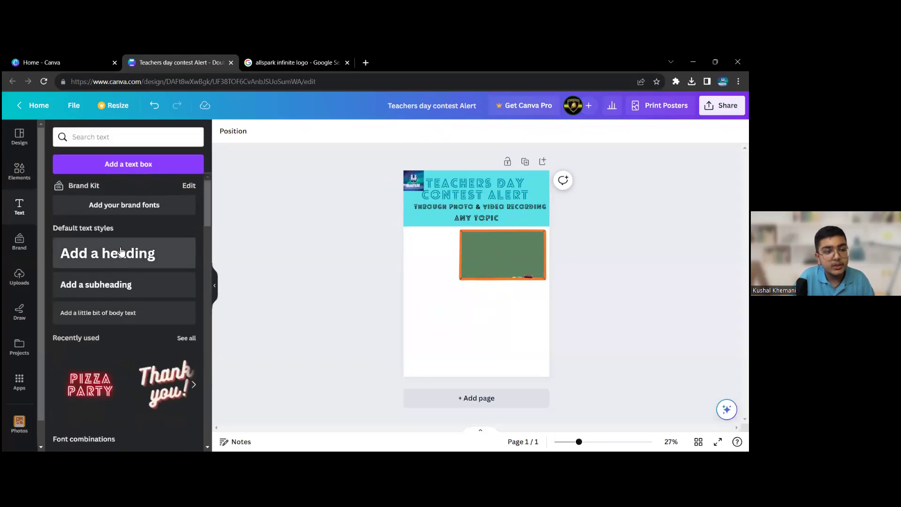
# Add a heading 'Students of gader 4 to 9' and reduce its font size to 45
pyautogui.click(125, 262)
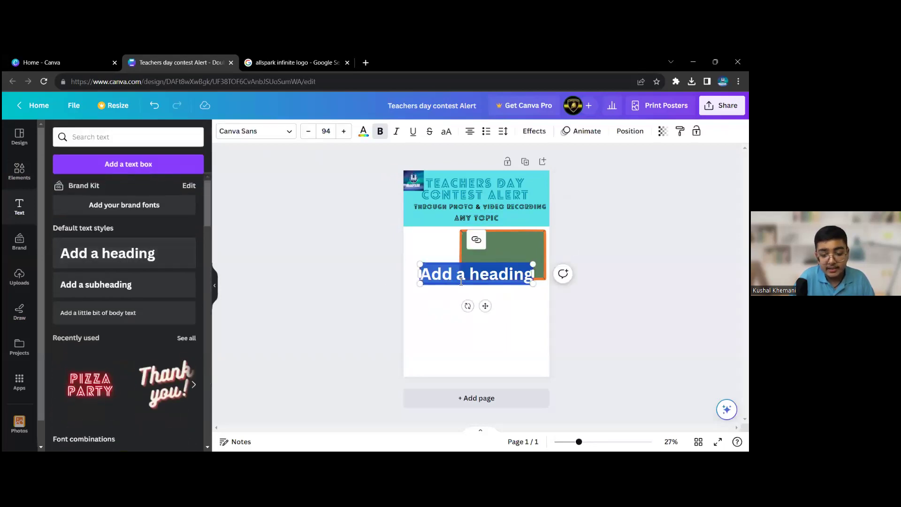
pyautogui.press('BackSpace')
pyautogui.write('Stu')
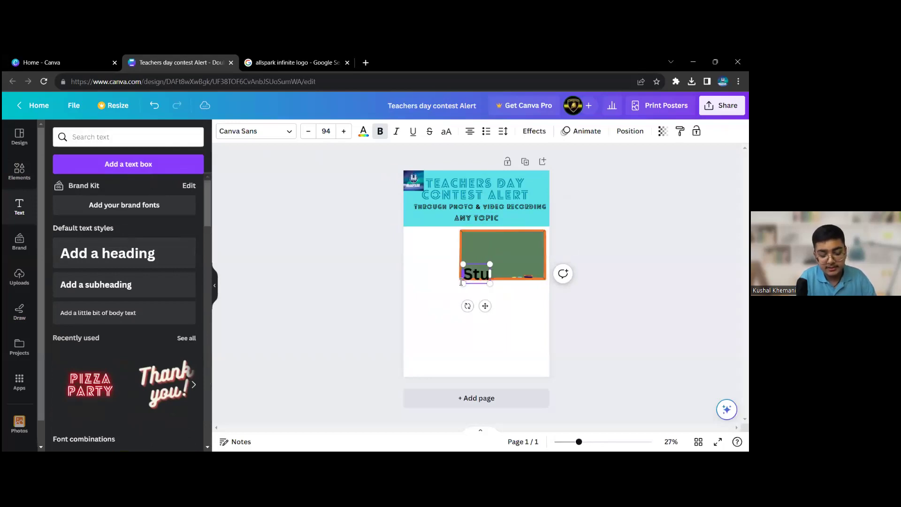
pyautogui.write('dents o')
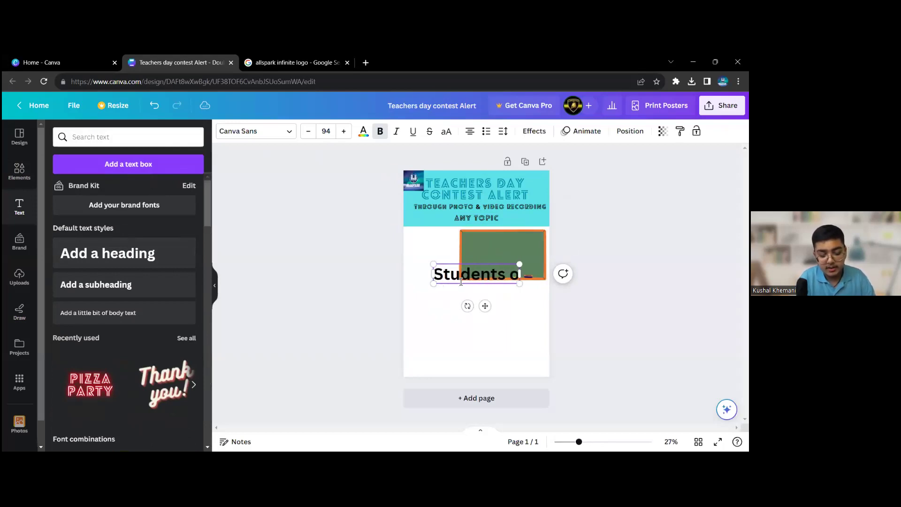
pyautogui.write('f gade')
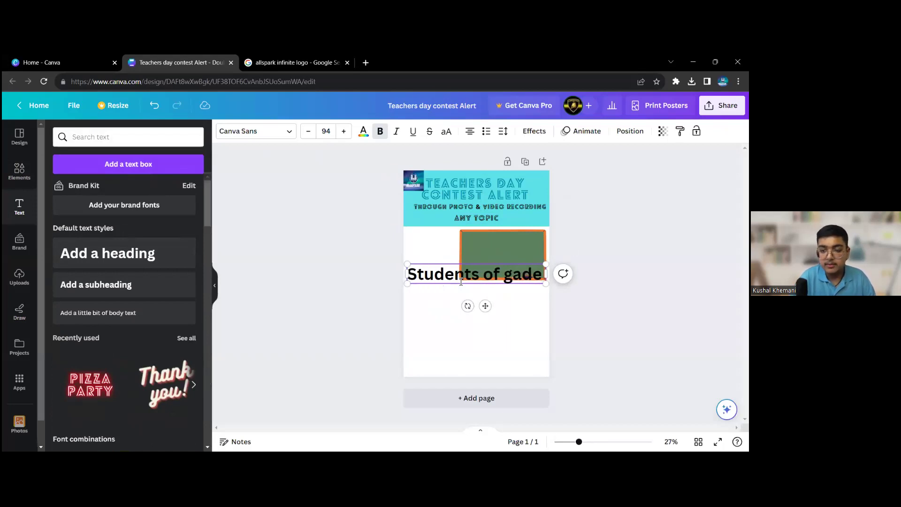
pyautogui.write('r')
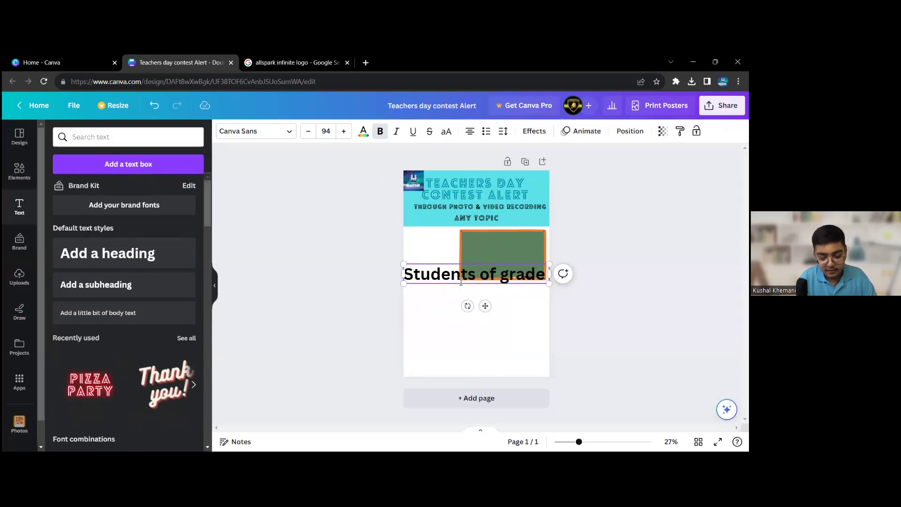
pyautogui.write(' 4 to 9')
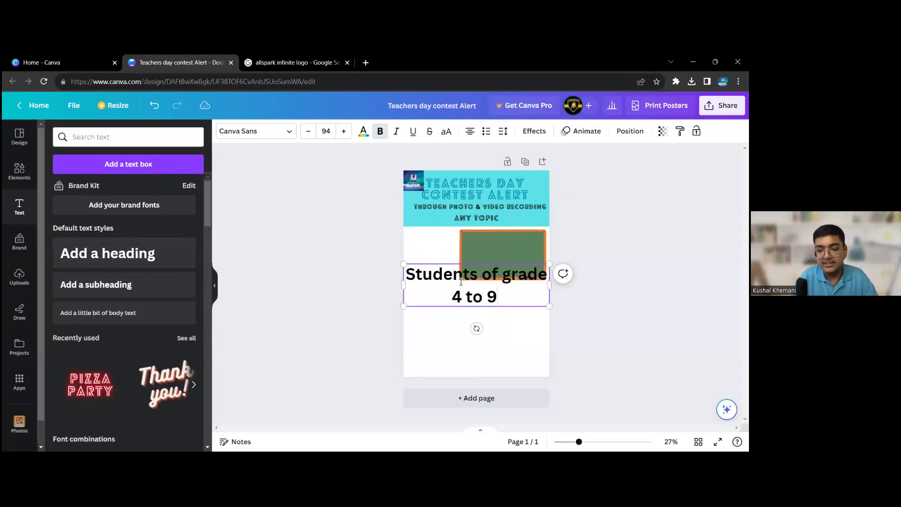
pyautogui.hotkey('ctrl', 'a')
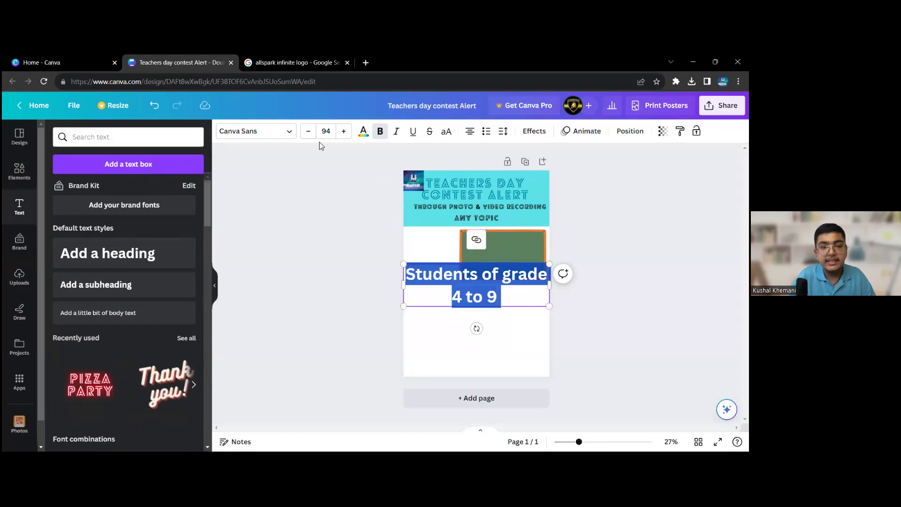
pyautogui.click(310, 136)
pyautogui.click(310, 135)
pyautogui.click(310, 135)
pyautogui.click(310, 135)
pyautogui.click(310, 135)
pyautogui.click(310, 135)
pyautogui.click(310, 136)
pyautogui.click(312, 137)
pyautogui.click(312, 136)
pyautogui.click(313, 136)
pyautogui.click(313, 137)
pyautogui.click(312, 136)
pyautogui.click(313, 137)
pyautogui.click(313, 136)
pyautogui.click(313, 136)
pyautogui.click(310, 135)
pyautogui.click(310, 135)
pyautogui.click(310, 136)
pyautogui.click(310, 135)
pyautogui.click(310, 135)
pyautogui.click(310, 135)
pyautogui.click(309, 135)
pyautogui.click(310, 135)
pyautogui.click(313, 138)
pyautogui.click(313, 138)
pyautogui.click(314, 138)
pyautogui.click(313, 137)
pyautogui.click(313, 137)
pyautogui.click(314, 138)
pyautogui.click(313, 138)
pyautogui.click(313, 137)
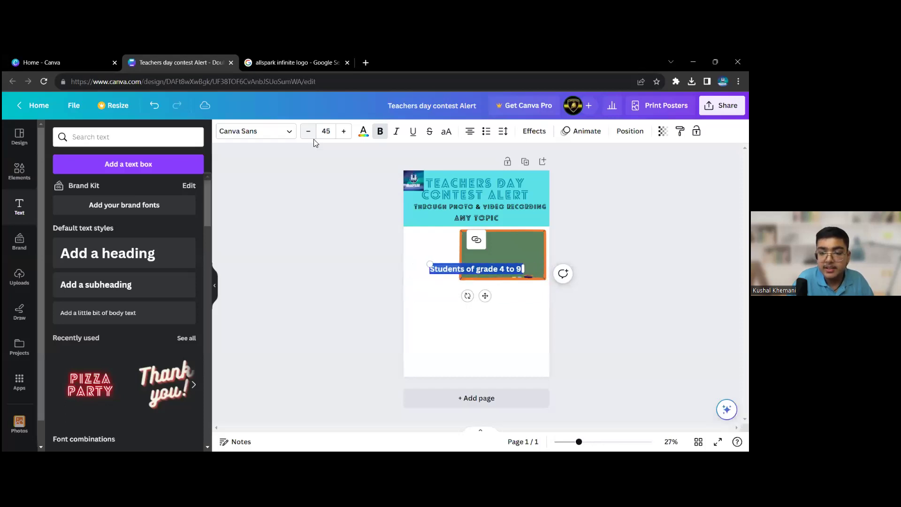
# Enlarge the chalkboard and move the heading onto its top edge
pyautogui.click(466, 282)
pyautogui.moveTo(459, 281); pyautogui.dragTo(475, 240)
pyautogui.click(444, 269)
pyautogui.doubleClick(497, 239)
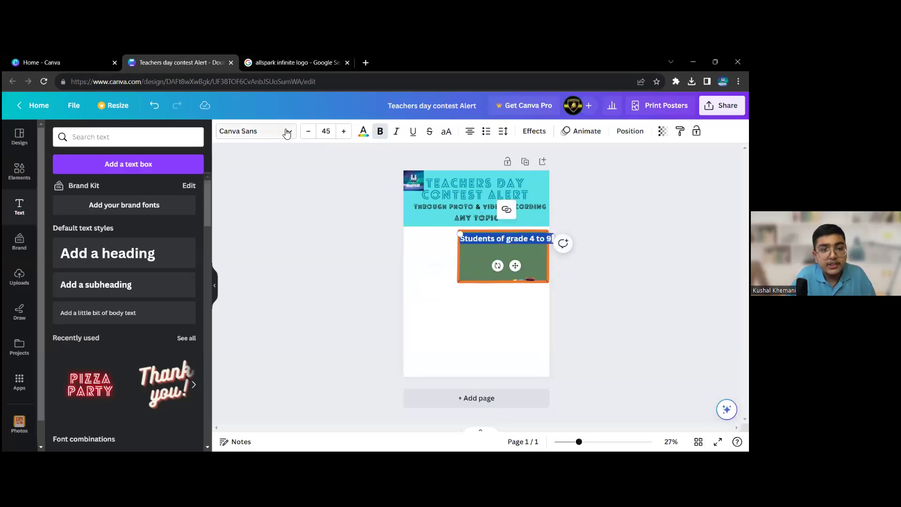
# Set the board heading in Anton at size 49 and nudge it along the top edge
pyautogui.click(282, 131)
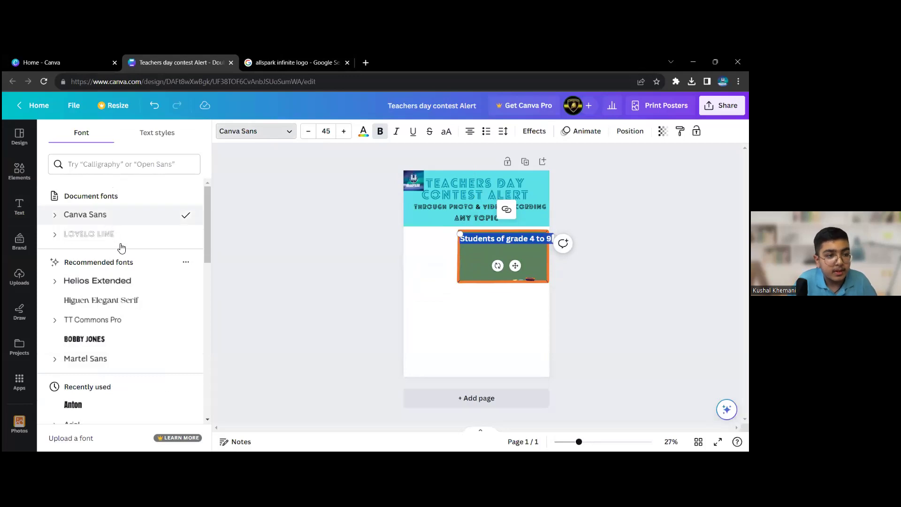
pyautogui.scroll(-4, 117, 244)
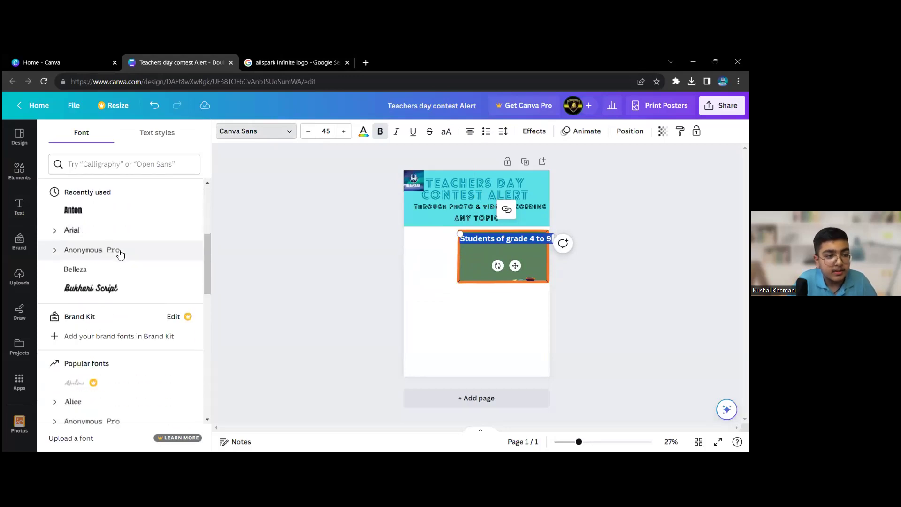
pyautogui.click(81, 215)
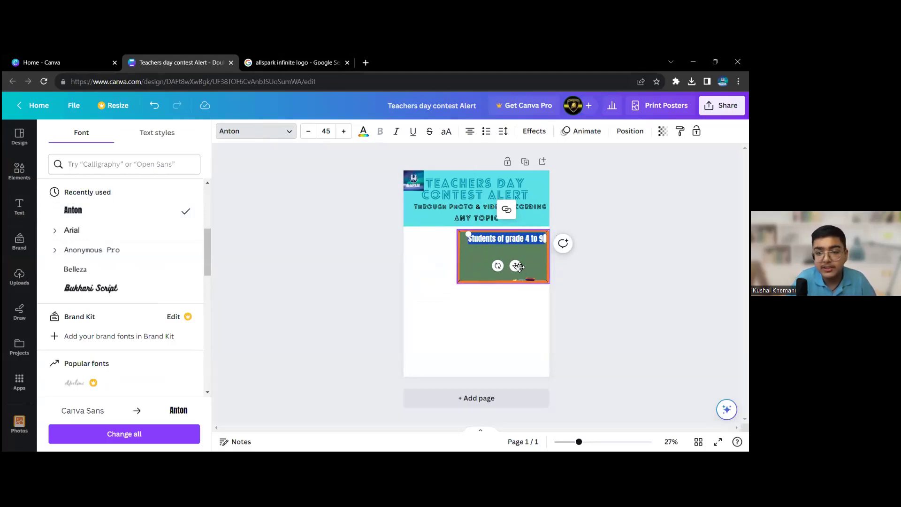
pyautogui.moveTo(524, 263)
pyautogui.mouseDown()
pyautogui.moveTo(514, 266)
pyautogui.moveTo(522, 263)
pyautogui.mouseUp()
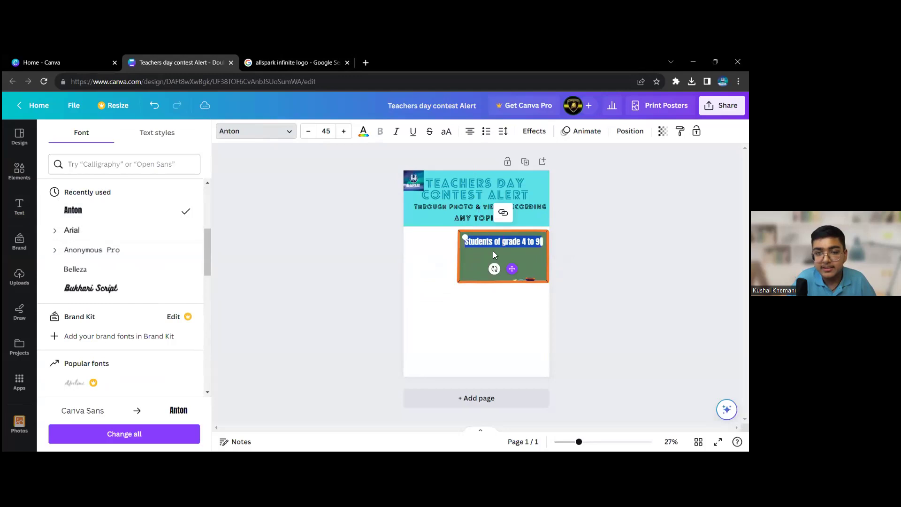
pyautogui.click(344, 131)
pyautogui.click(347, 138)
pyautogui.click(348, 138)
pyautogui.click(347, 138)
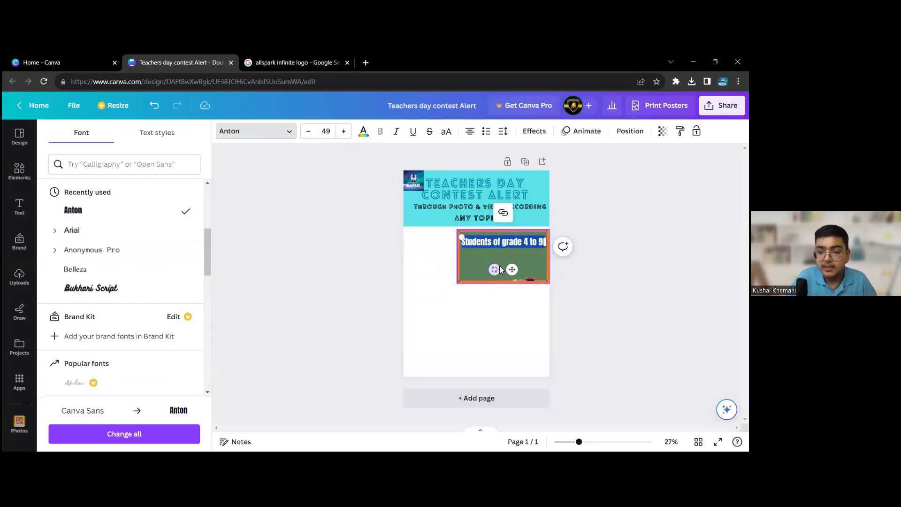
pyautogui.moveTo(512, 270); pyautogui.dragTo(512, 270)
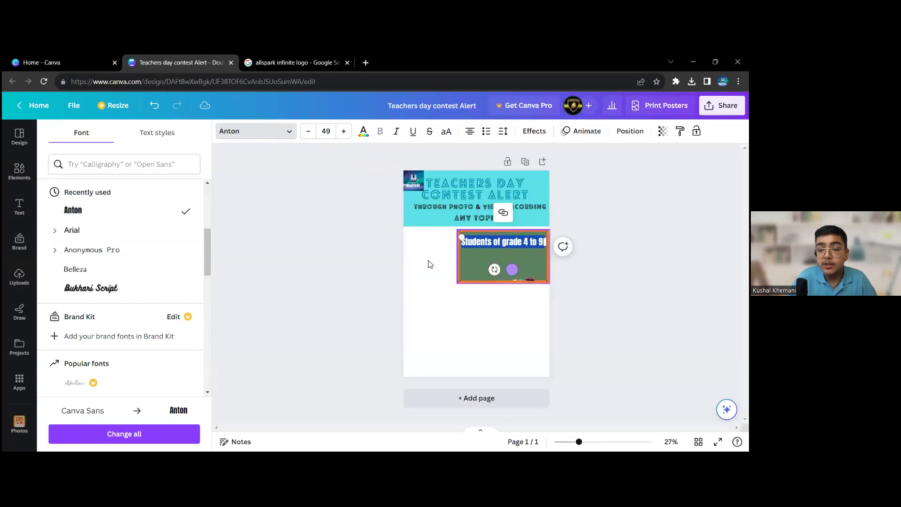
pyautogui.click(257, 238)
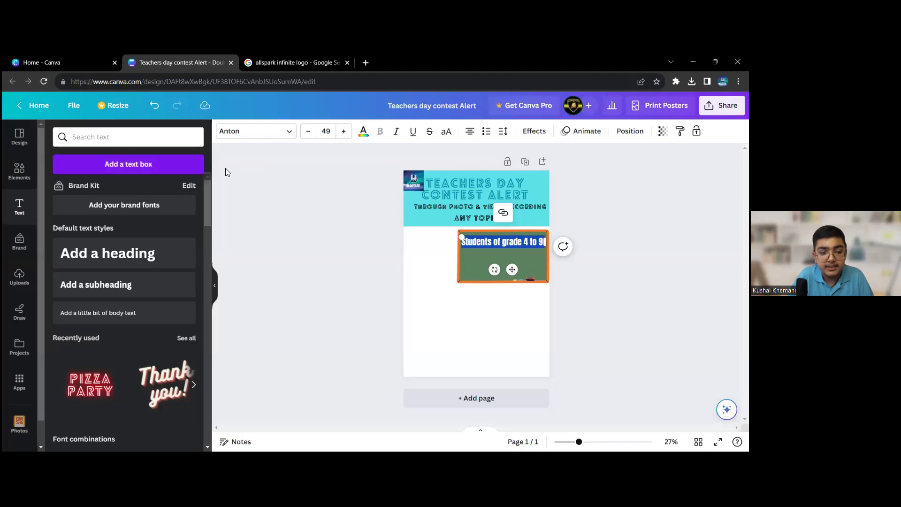
# Correct the heading's misspelling to 'grade'
pyautogui.click(506, 242)
pyautogui.moveTo(506, 242); pyautogui.dragTo(517, 242)
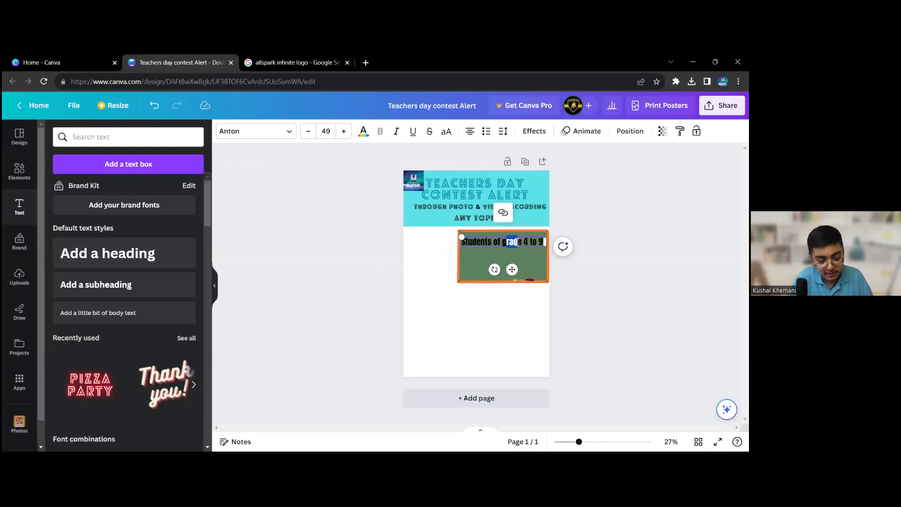
pyautogui.click(455, 318)
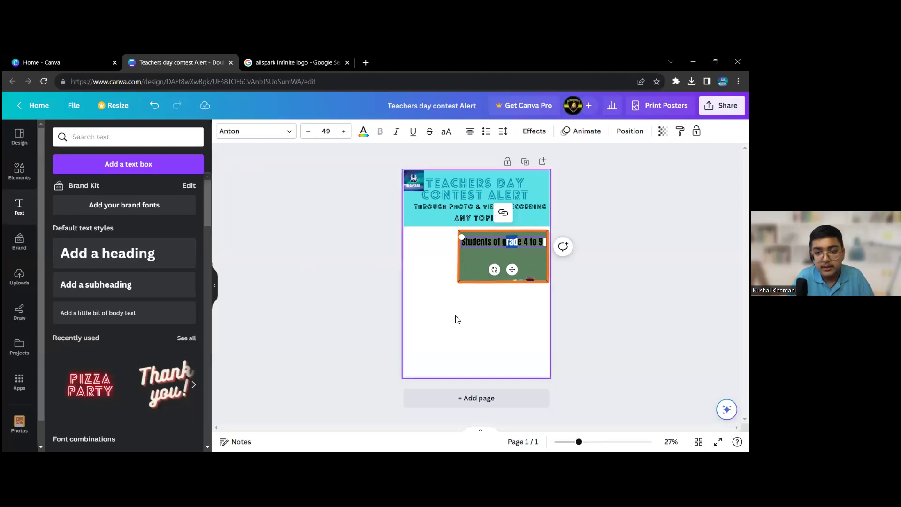
# Enlarge the small new text box to about size 40 in Anton and move it onto the board
pyautogui.click(475, 275)
pyautogui.click(344, 132)
pyautogui.click(343, 131)
pyautogui.click(344, 131)
pyautogui.click(343, 132)
pyautogui.click(343, 132)
pyautogui.click(343, 131)
pyautogui.click(343, 131)
pyautogui.click(343, 132)
pyautogui.click(344, 132)
pyautogui.click(343, 131)
pyautogui.click(344, 131)
pyautogui.click(344, 132)
pyautogui.click(343, 131)
pyautogui.click(344, 131)
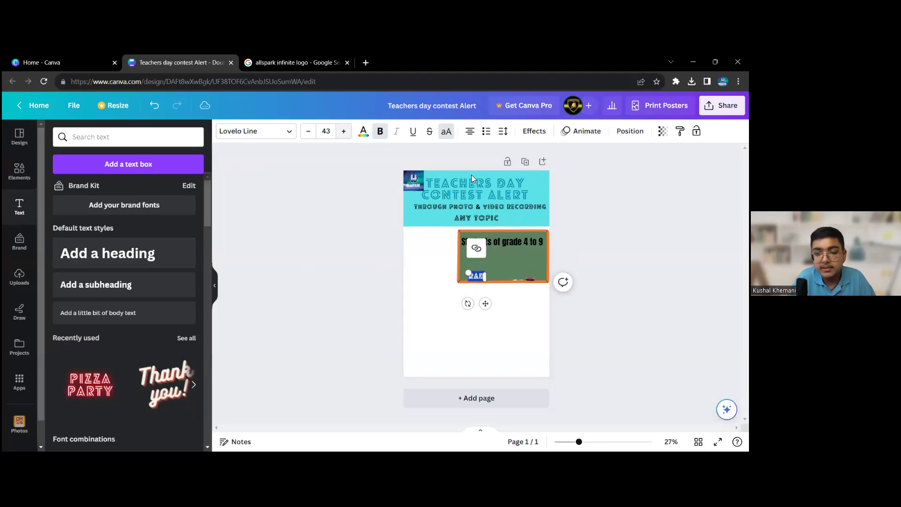
pyautogui.click(271, 133)
pyautogui.scroll(-10, 89, 273)
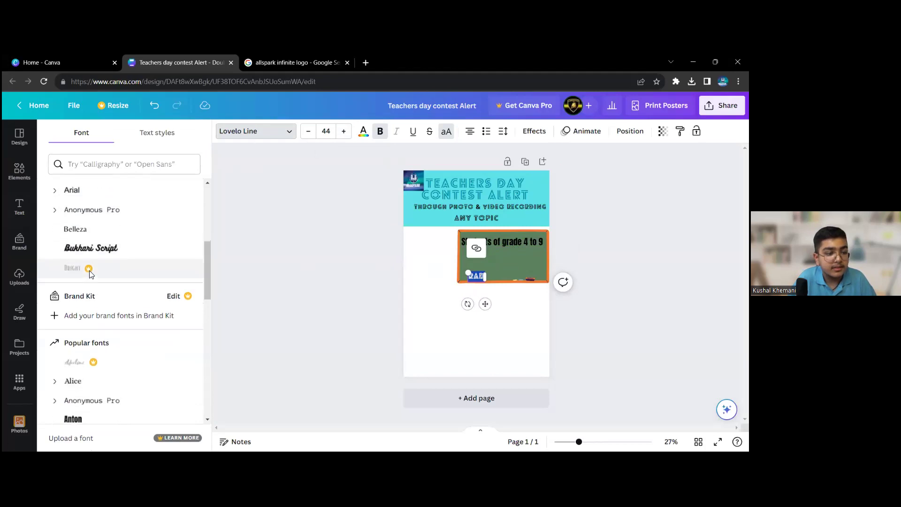
pyautogui.click(74, 189)
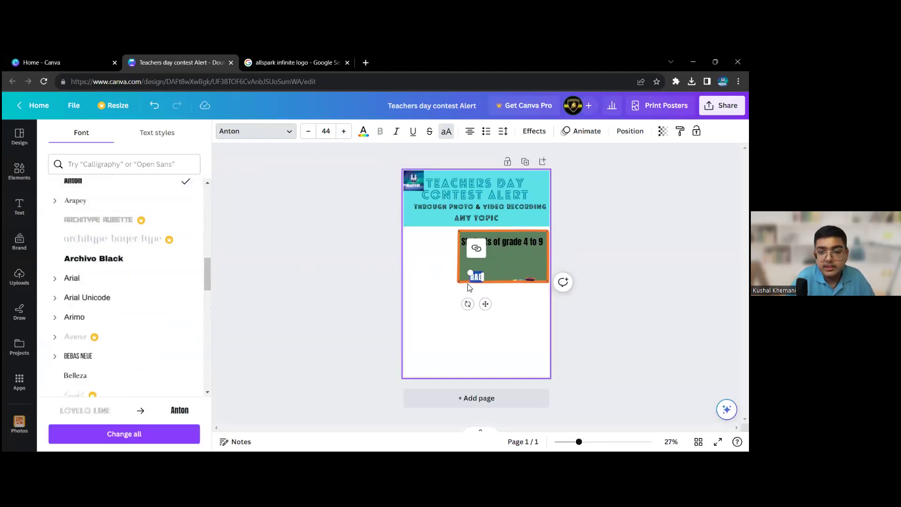
pyautogui.moveTo(485, 304); pyautogui.dragTo(498, 286)
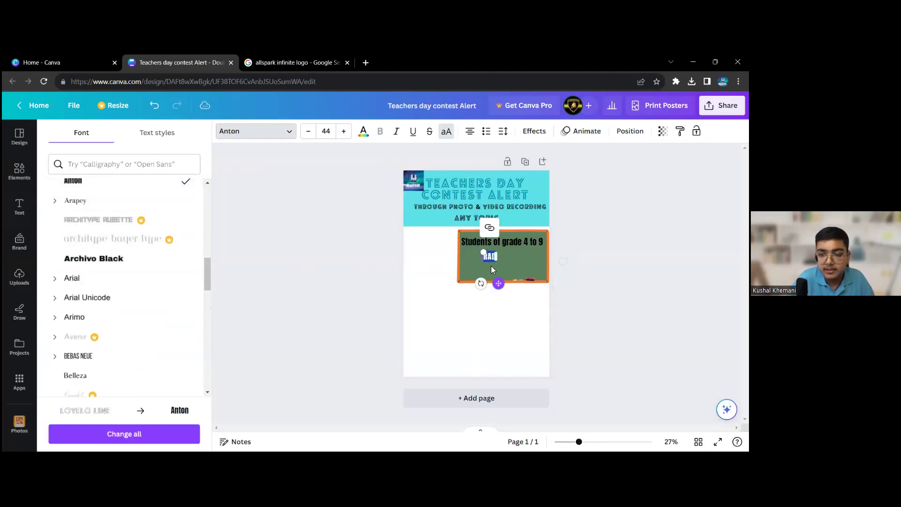
# Replace its text with 'WINNER GETS A TROPHY AND FINALS GET MEDALS', narrowed to wrap inside the board
pyautogui.press('BackSpace')
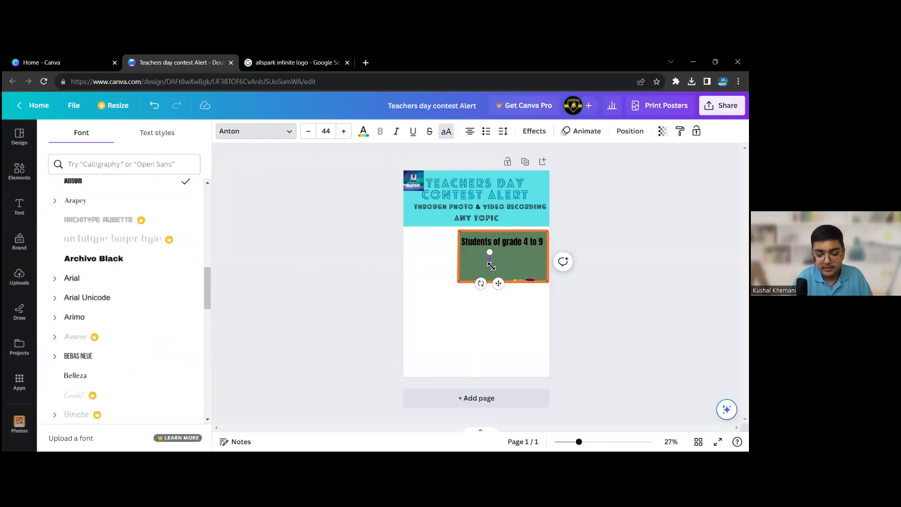
pyautogui.write('WIN')
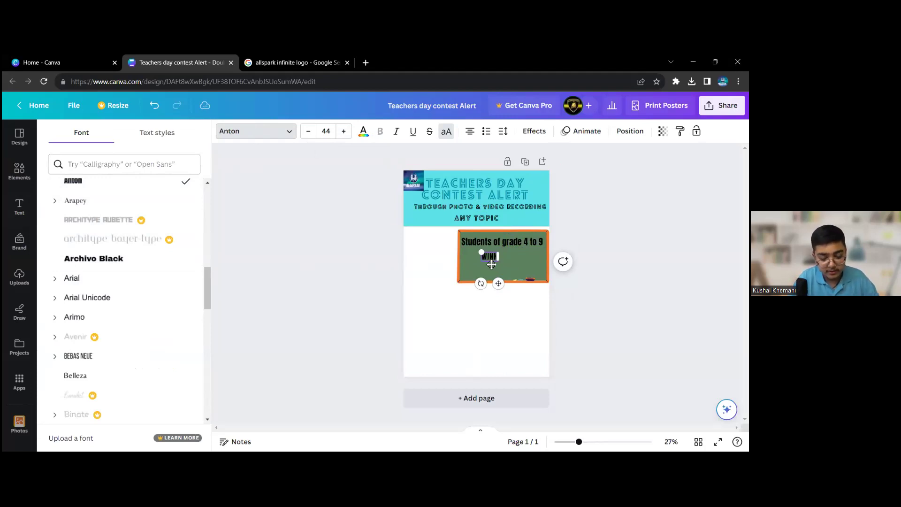
pyautogui.write('NER GETS')
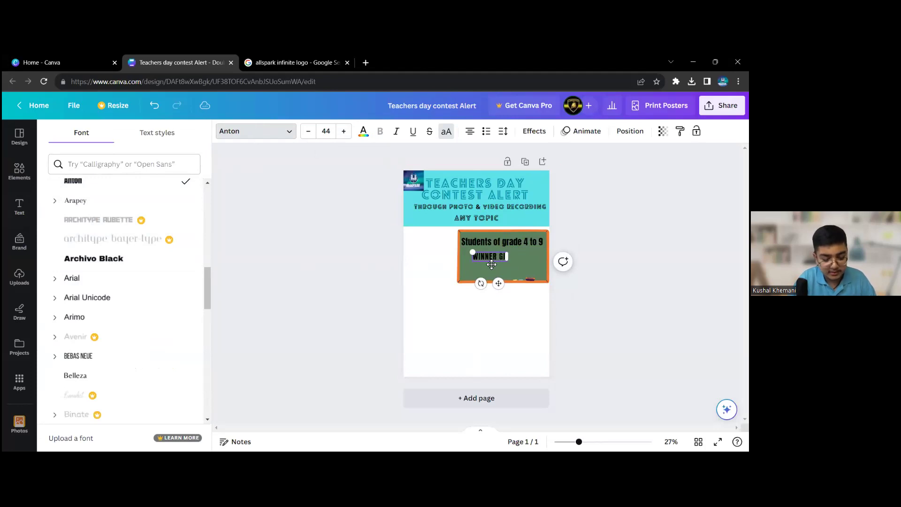
pyautogui.write(' A TROPHY !ND F')
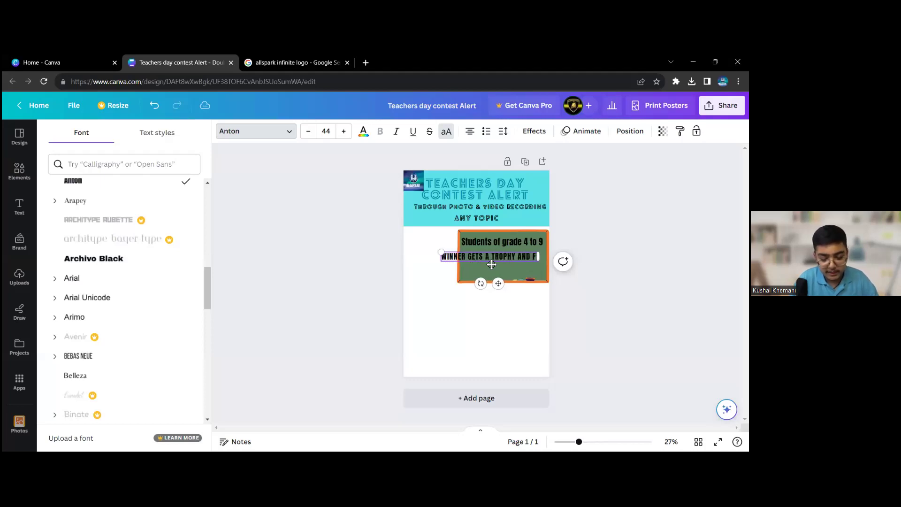
pyautogui.write('INALS GE')
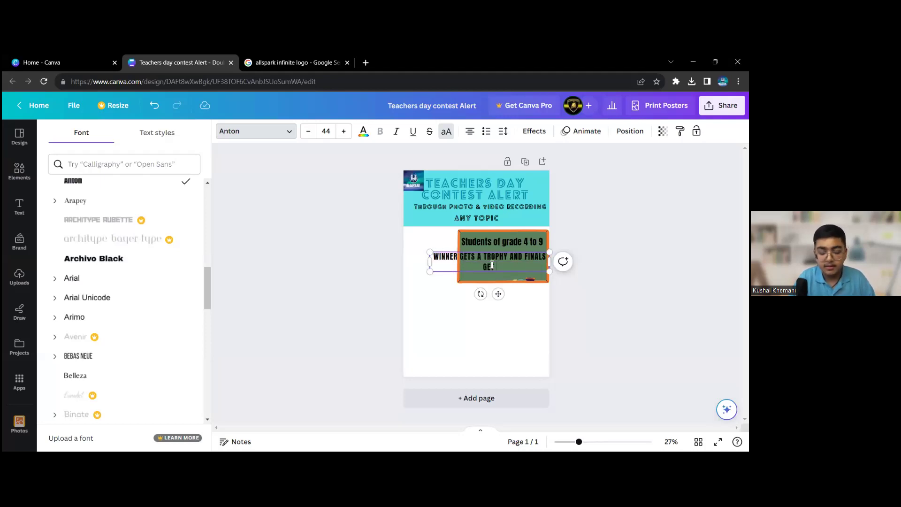
pyautogui.write('T MEDALS')
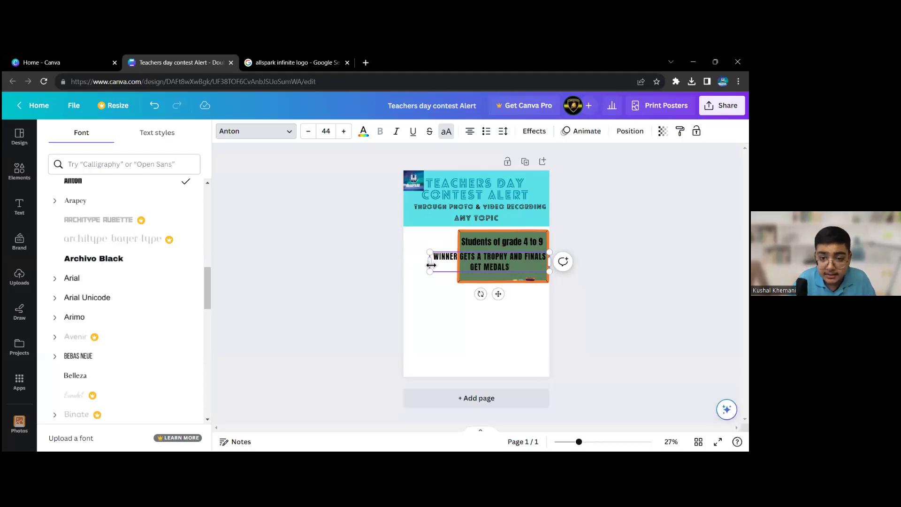
pyautogui.moveTo(431, 265); pyautogui.dragTo(463, 265)
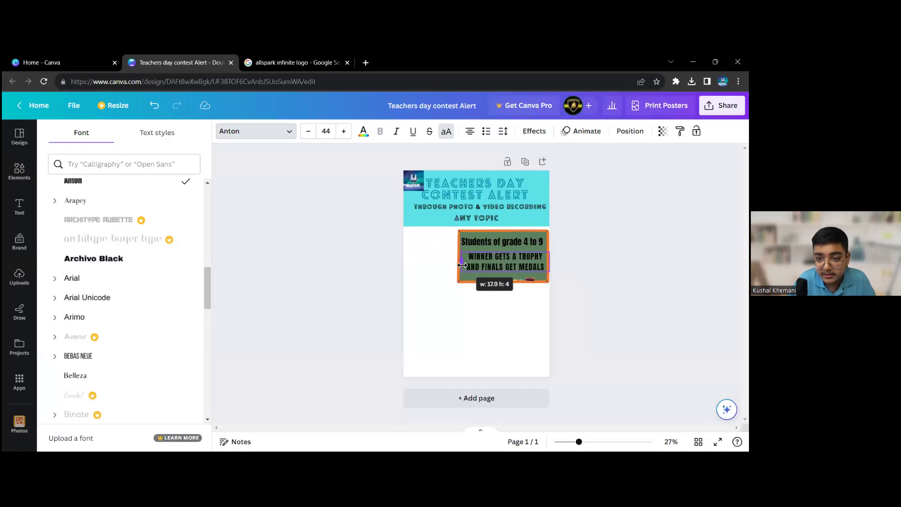
pyautogui.moveTo(513, 293); pyautogui.dragTo(511, 295)
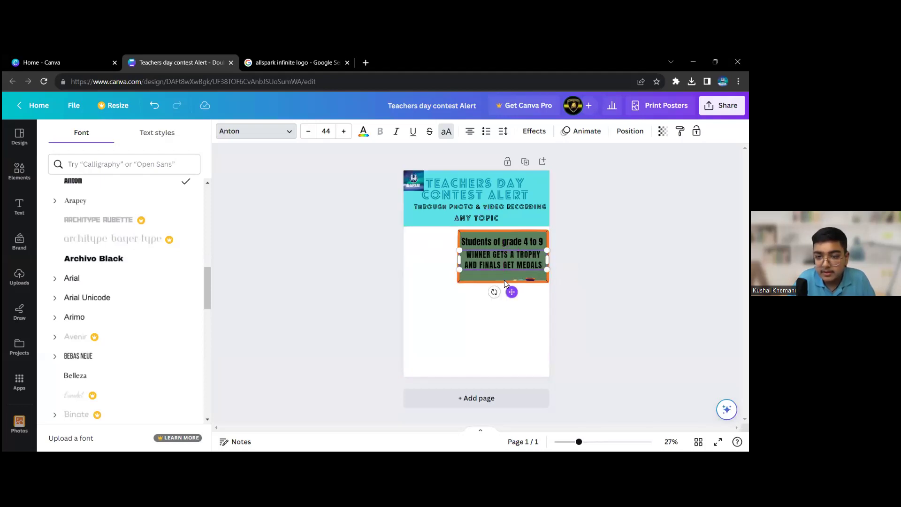
# Make both board text lines lime, then drag a copy of the prize text below the board
pyautogui.tripleClick(484, 241)
pyautogui.click(363, 131)
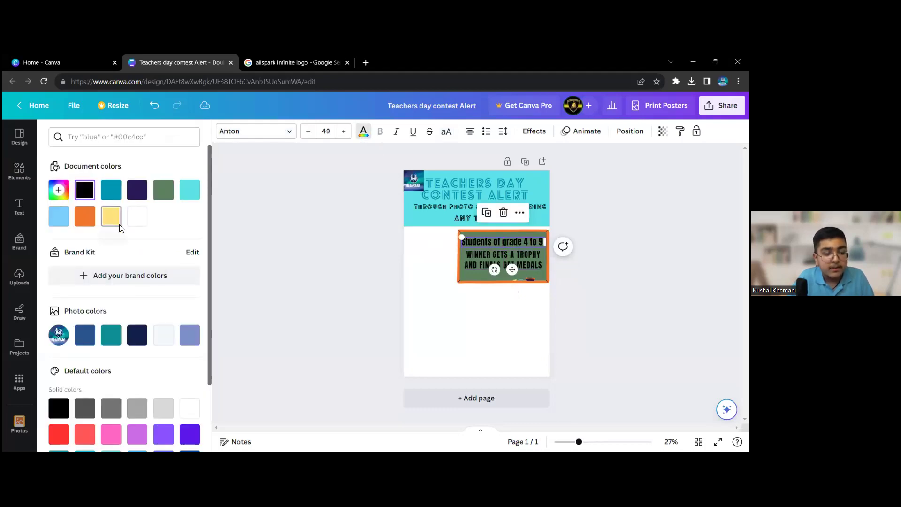
pyautogui.scroll(-2, 119, 228)
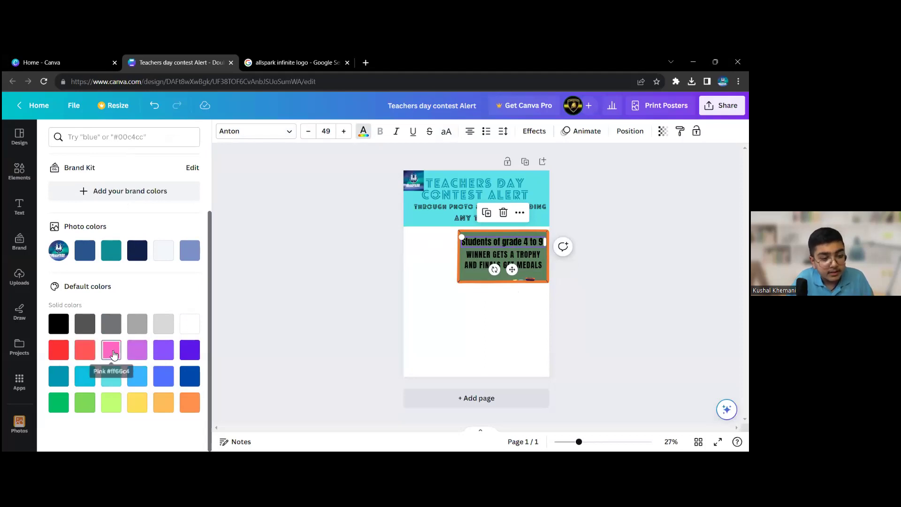
pyautogui.click(111, 402)
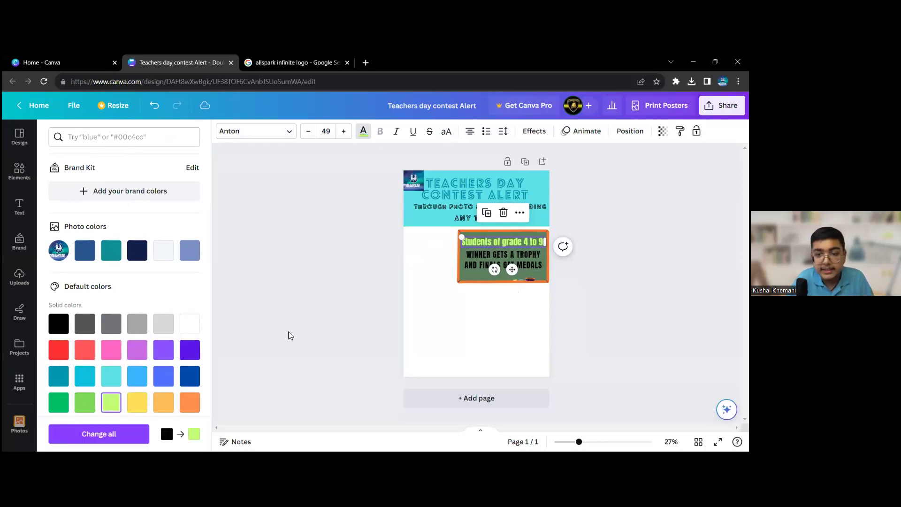
pyautogui.click(463, 265)
pyautogui.click(111, 402)
pyautogui.click(437, 300)
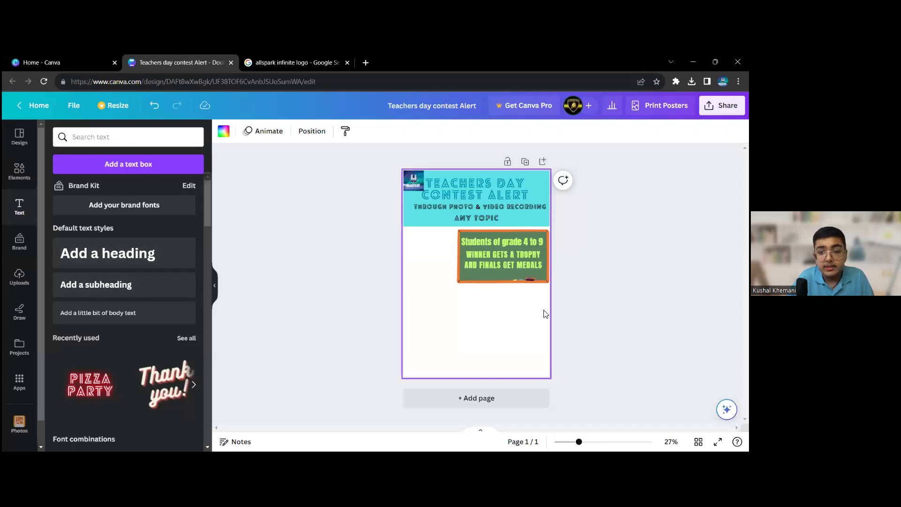
pyautogui.click(475, 260)
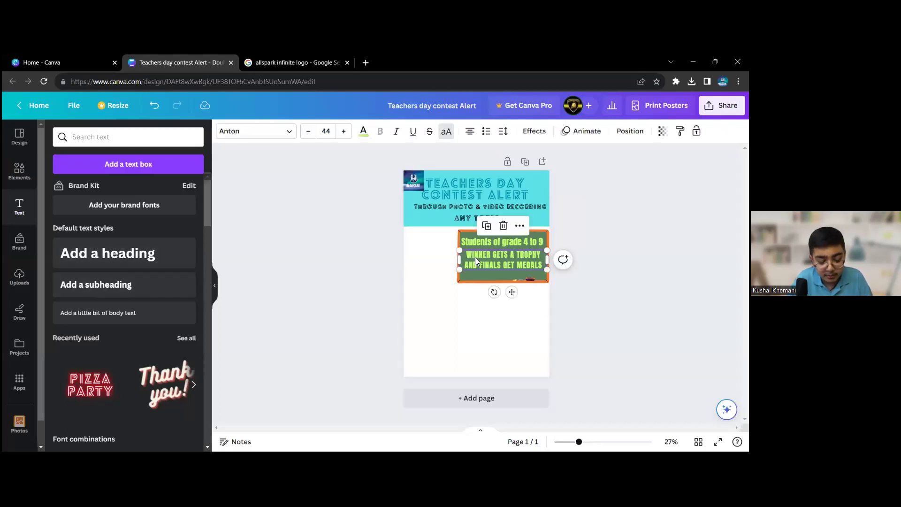
pyautogui.moveTo(511, 292); pyautogui.dragTo(471, 348)
# Replace the copy's text with CATEGORIES- followed by SKETCHING, POEM WRITING, SPEECH RECITAL, CREATIVE WRITING lines
pyautogui.doubleClick(455, 311)
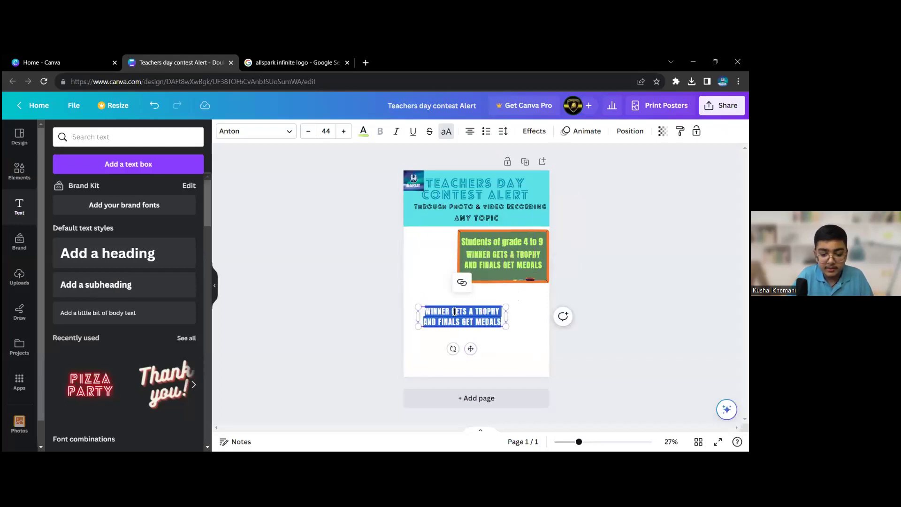
pyautogui.press('BackSpace')
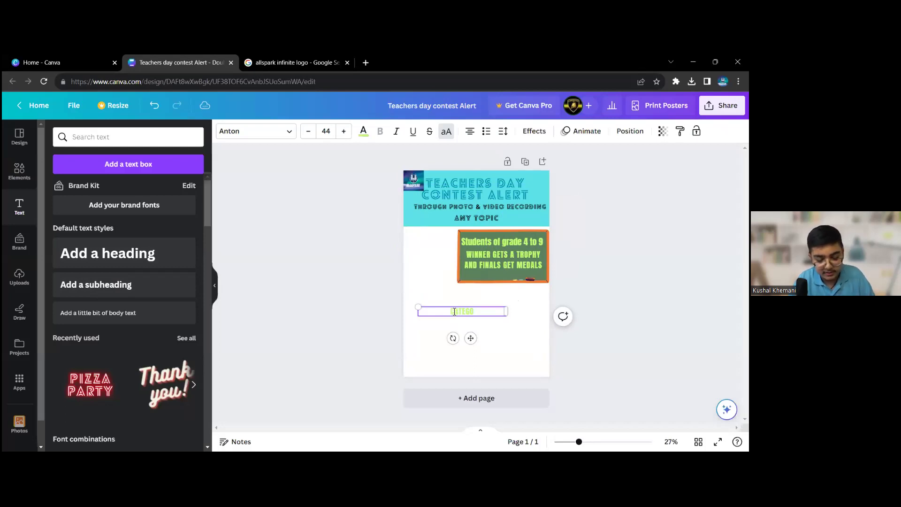
pyautogui.write('CATEGORIES-')
pyautogui.press('Return')
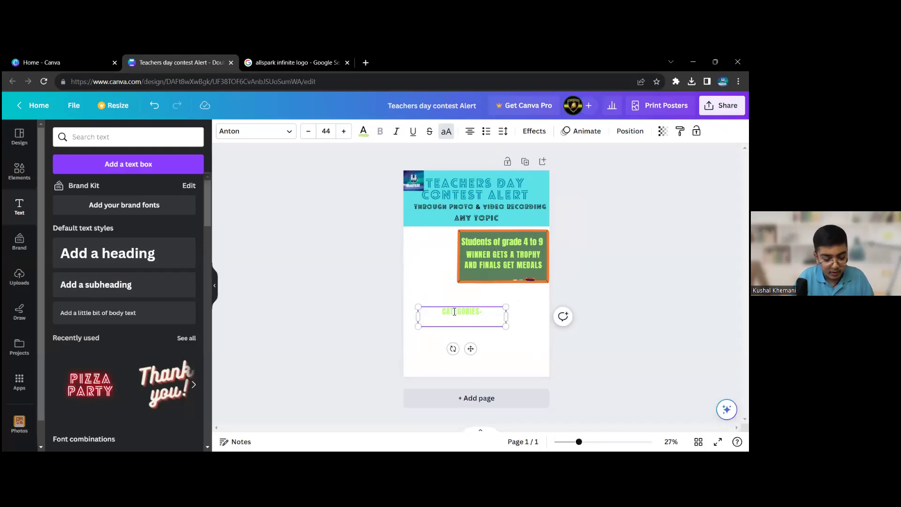
pyautogui.press('Return')
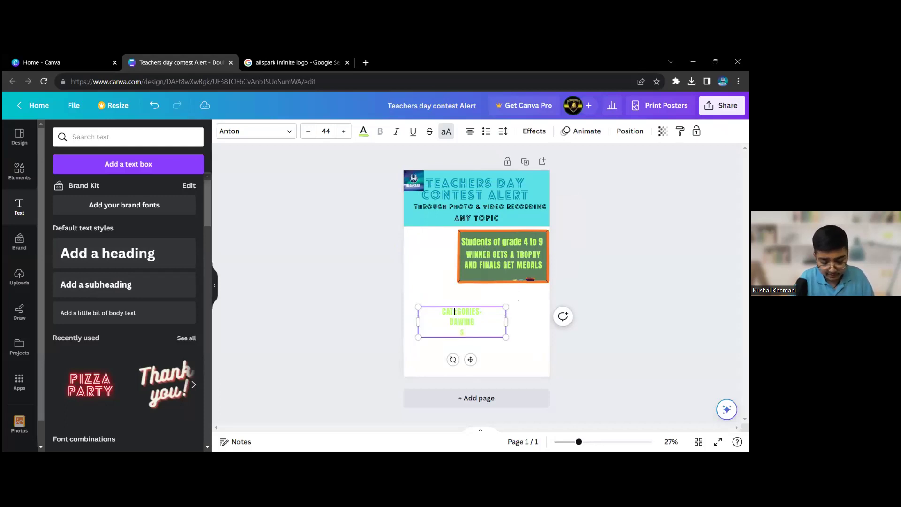
pyautogui.write('SKETCHING')
pyautogui.press('Return')
pyautogui.write('POEM')
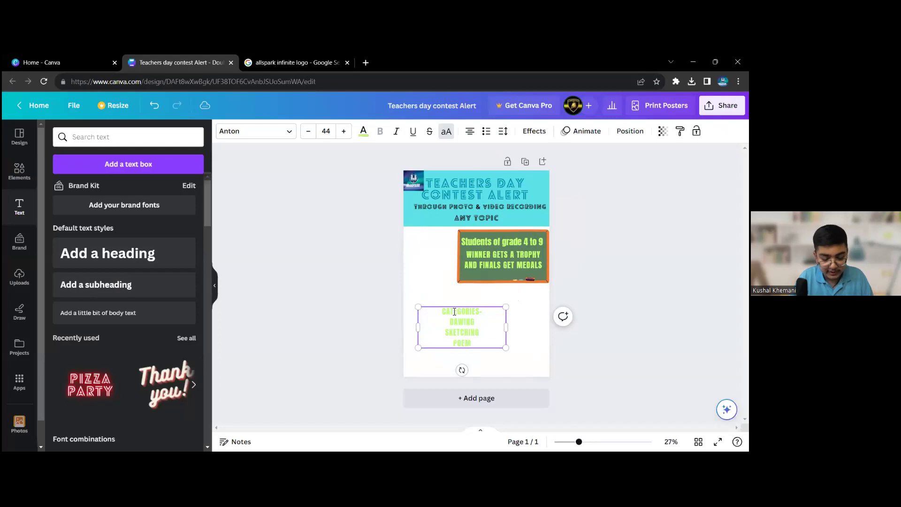
pyautogui.write(' WRITING')
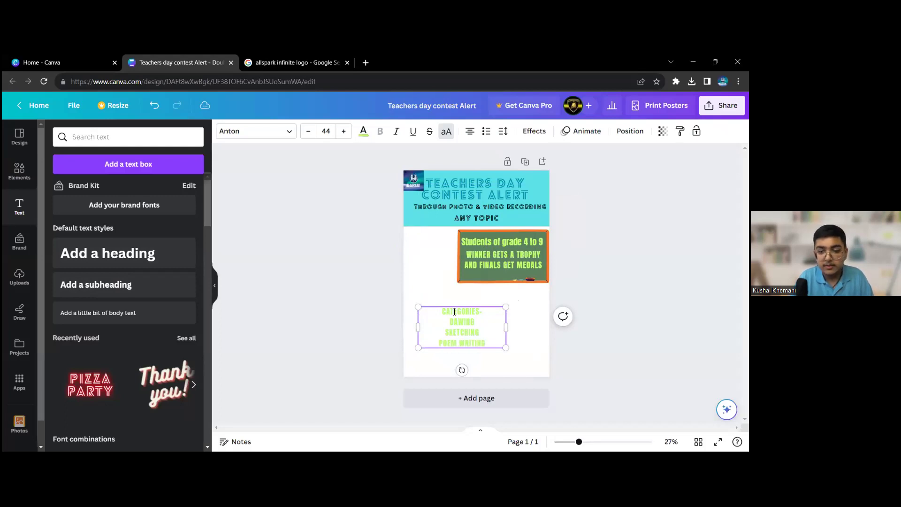
pyautogui.press('Return')
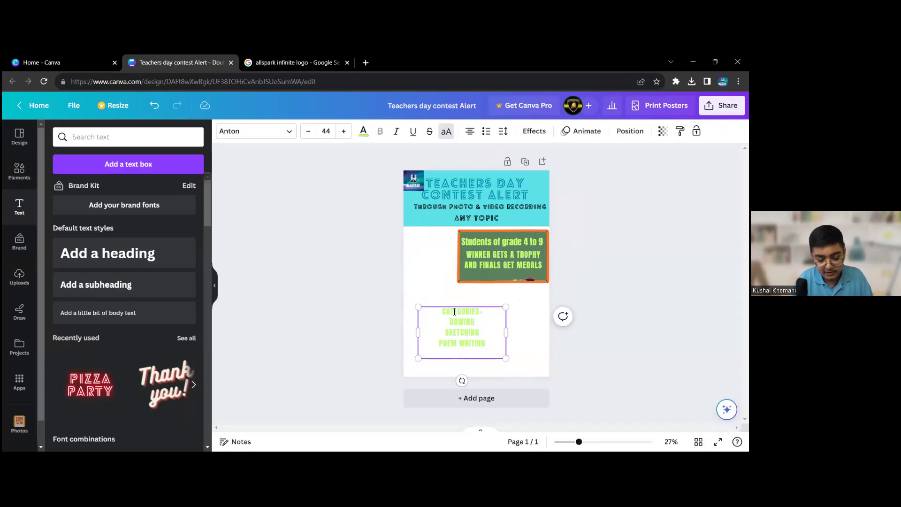
pyautogui.write('SPEECH &ECITAL')
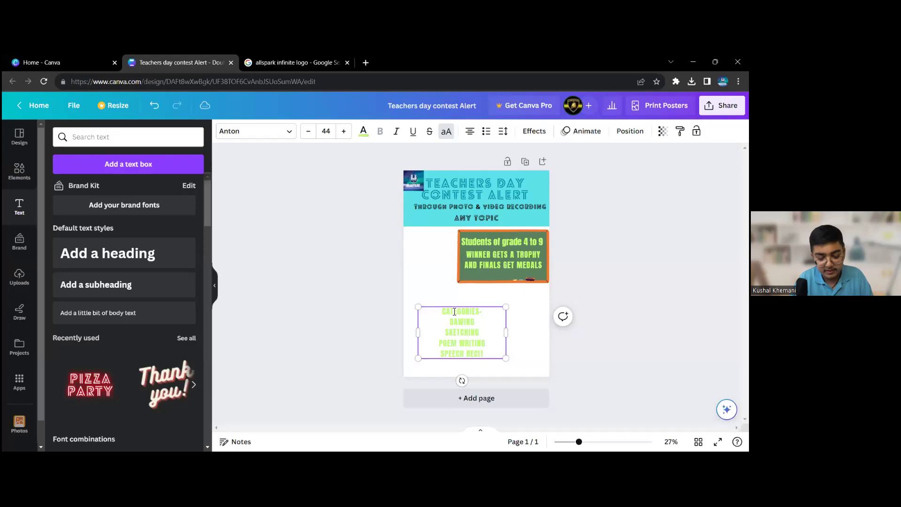
pyautogui.press('Return')
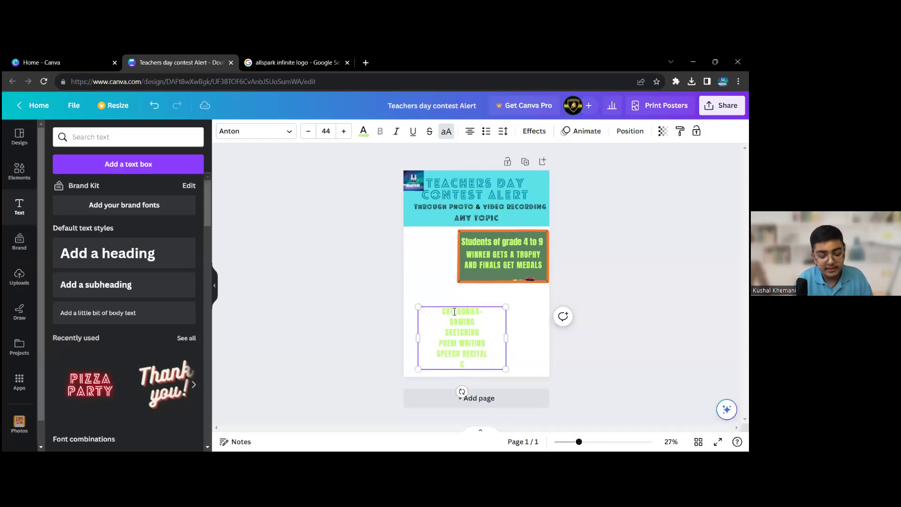
pyautogui.write('VE WRIT')
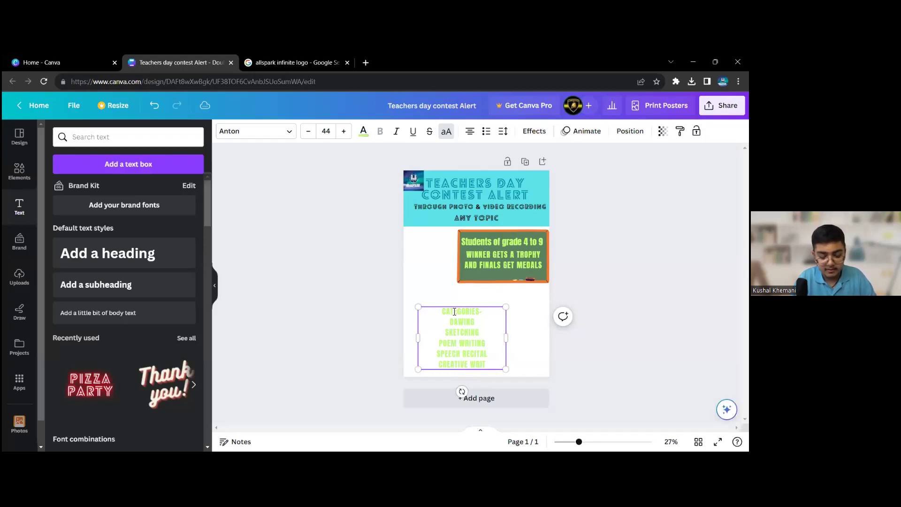
pyautogui.write('ING')
# Fix the misspelled DAWING to DRAWING and select all the categories text
pyautogui.doubleClick(451, 323)
pyautogui.click(456, 325)
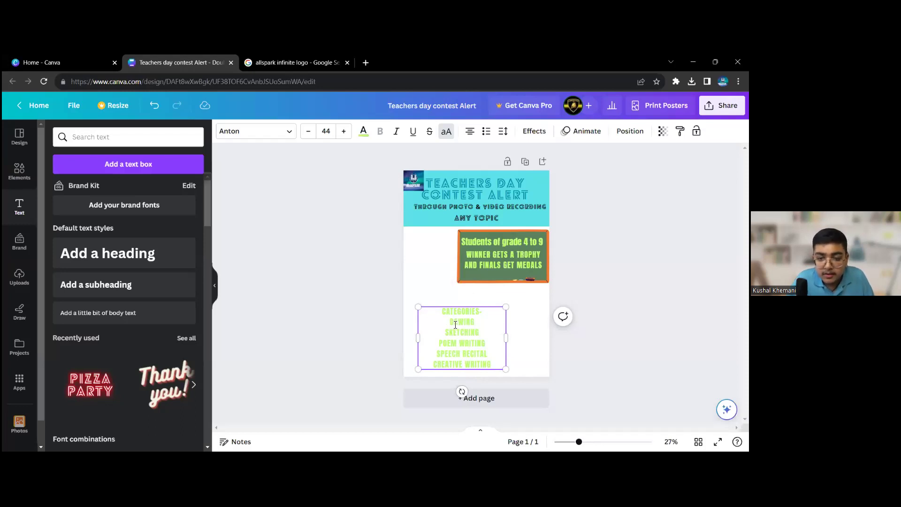
pyautogui.moveTo(491, 365); pyautogui.dragTo(442, 314)
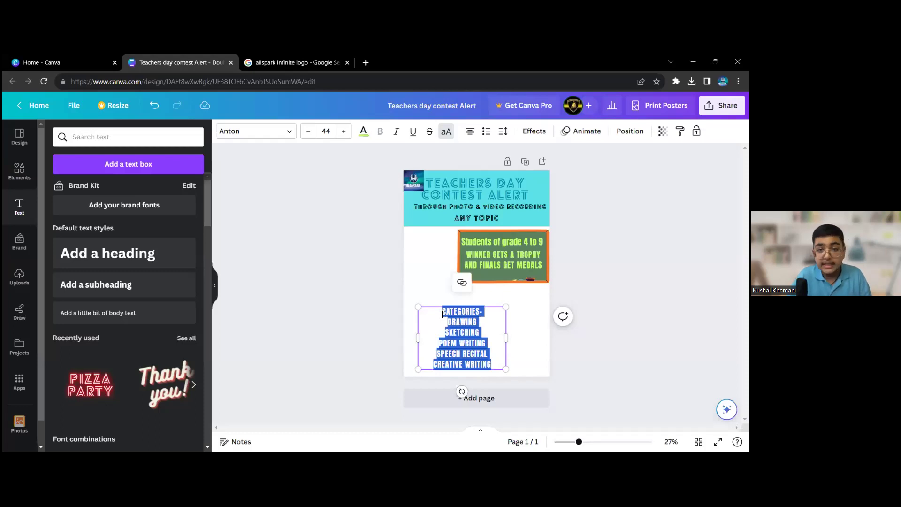
# Left-align the categories, make them a bulleted list, and narrow the box
pyautogui.click(473, 136)
pyautogui.click(489, 351)
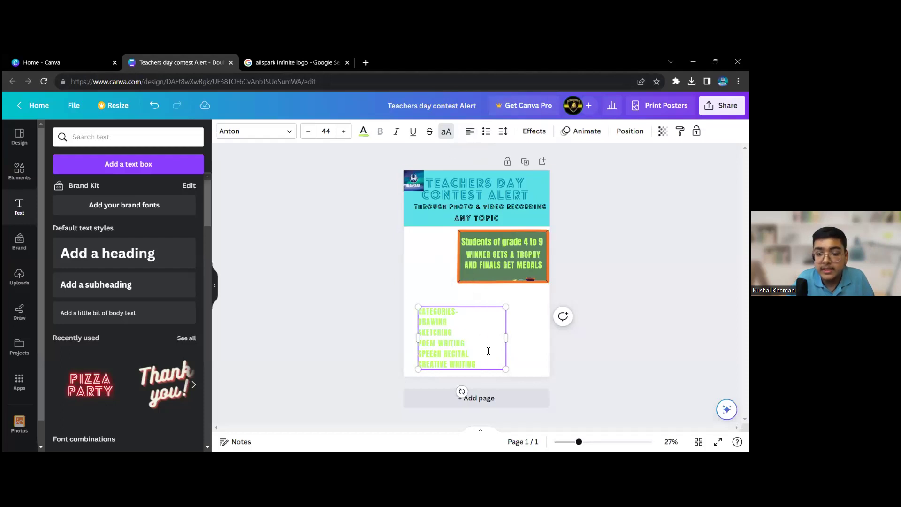
pyautogui.moveTo(492, 366)
pyautogui.mouseDown()
pyautogui.moveTo(421, 333)
pyautogui.moveTo(418, 323)
pyautogui.mouseUp()
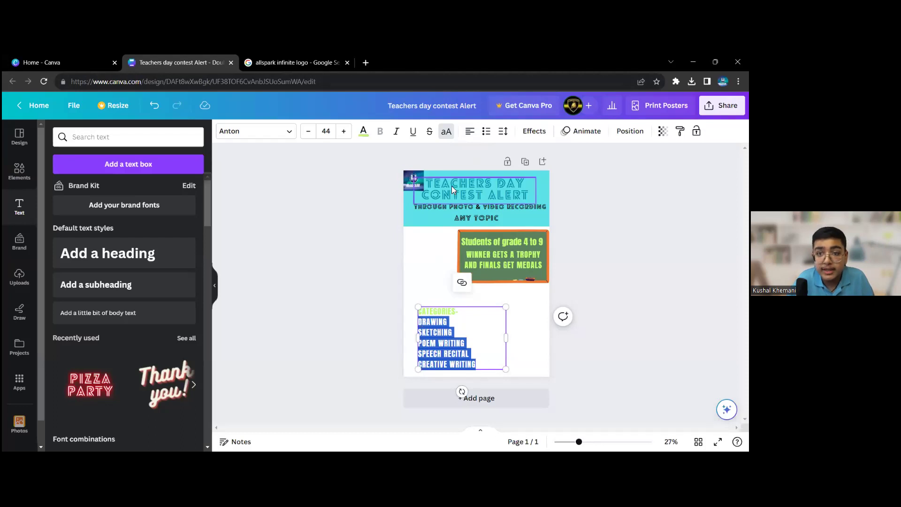
pyautogui.click(487, 133)
pyautogui.moveTo(510, 347); pyautogui.dragTo(473, 346)
# Set the list text to size 41 and move the list up beside the board
pyautogui.click(315, 136)
pyautogui.click(315, 136)
pyautogui.click(316, 136)
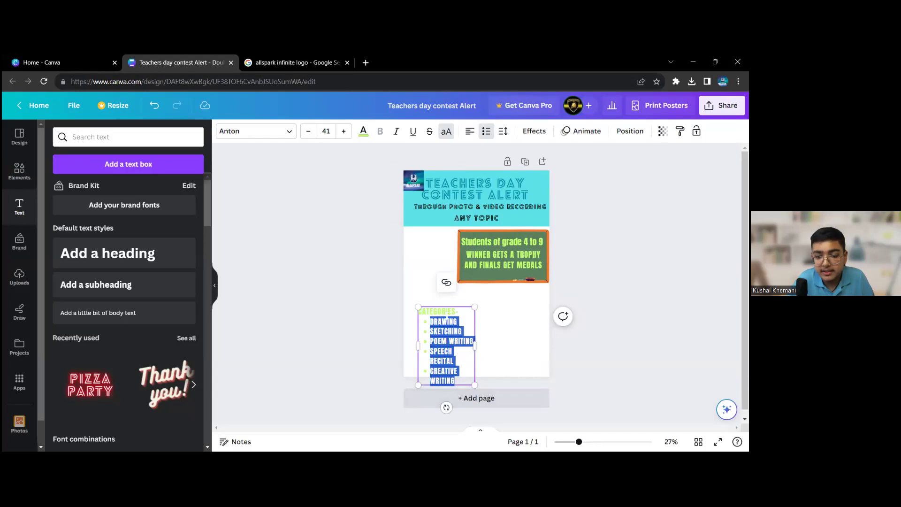
pyautogui.moveTo(441, 303); pyautogui.dragTo(431, 231)
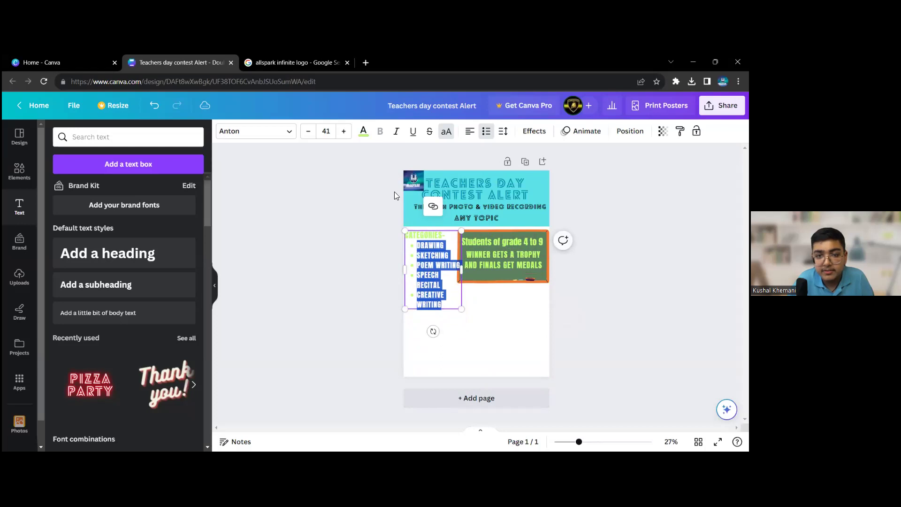
pyautogui.click(306, 132)
pyautogui.click(306, 133)
pyautogui.click(305, 133)
pyautogui.click(305, 133)
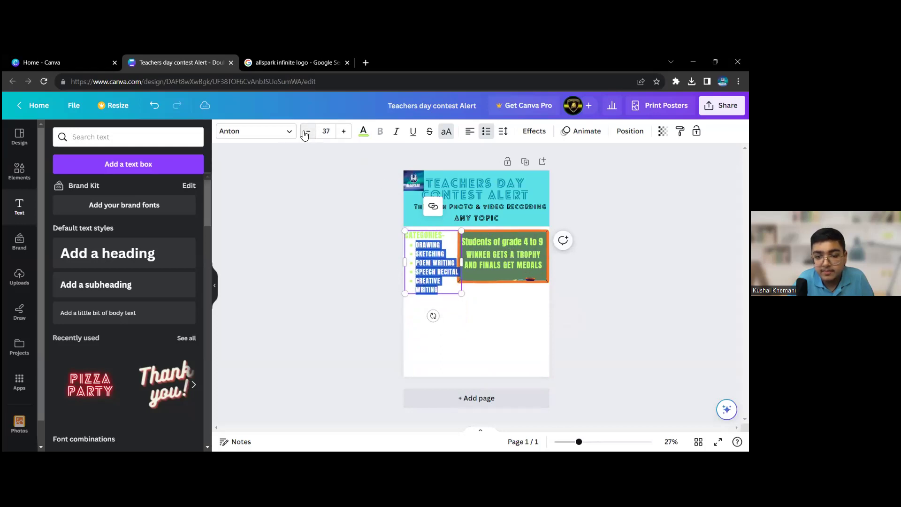
pyautogui.click(343, 132)
pyautogui.click(343, 132)
pyautogui.click(343, 133)
pyautogui.click(343, 132)
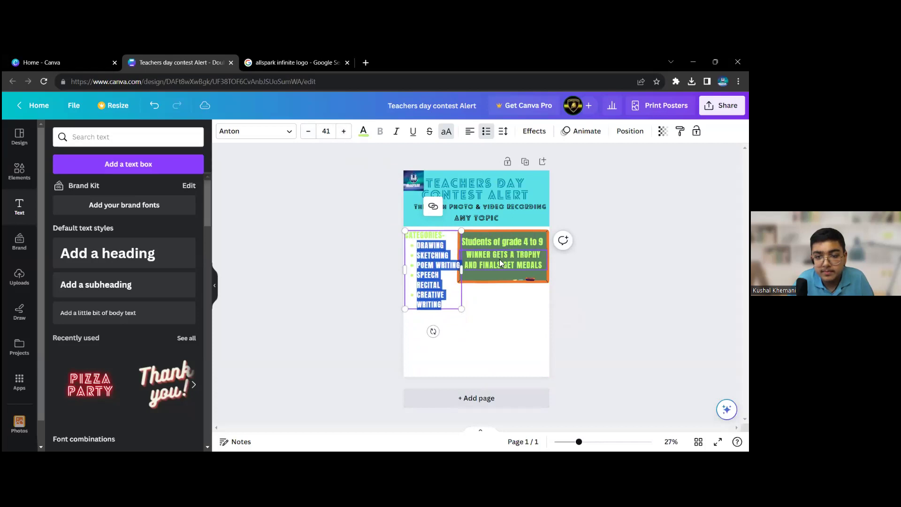
# Narrow the list further and shrink the text to about 36 so lines fit
pyautogui.moveTo(459, 270); pyautogui.dragTo(455, 272)
pyautogui.click(307, 132)
pyautogui.click(307, 132)
pyautogui.click(307, 132)
pyautogui.click(307, 132)
pyautogui.click(307, 132)
pyautogui.click(346, 132)
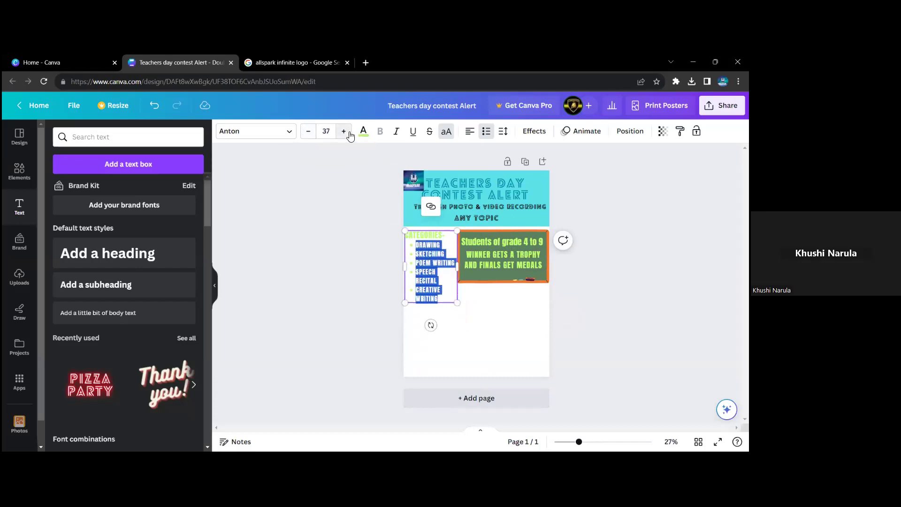
pyautogui.click(309, 132)
pyautogui.click(337, 212)
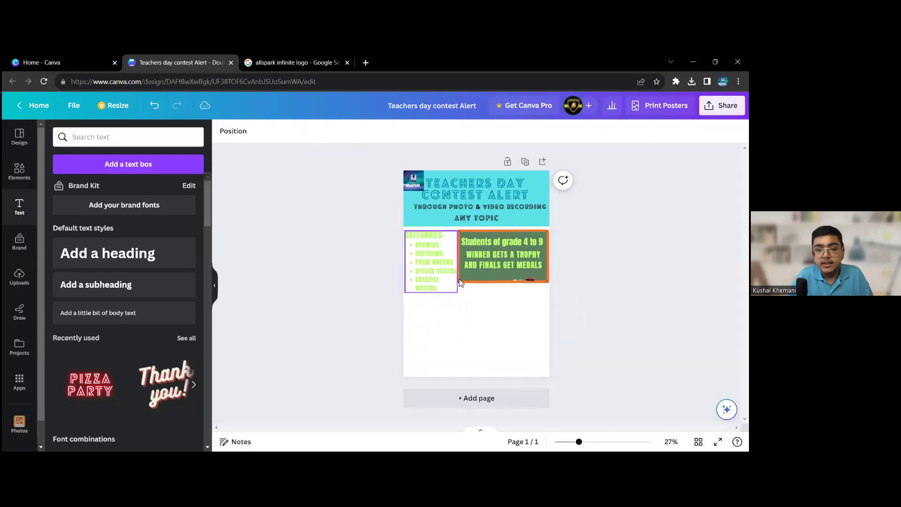
pyautogui.click(411, 259)
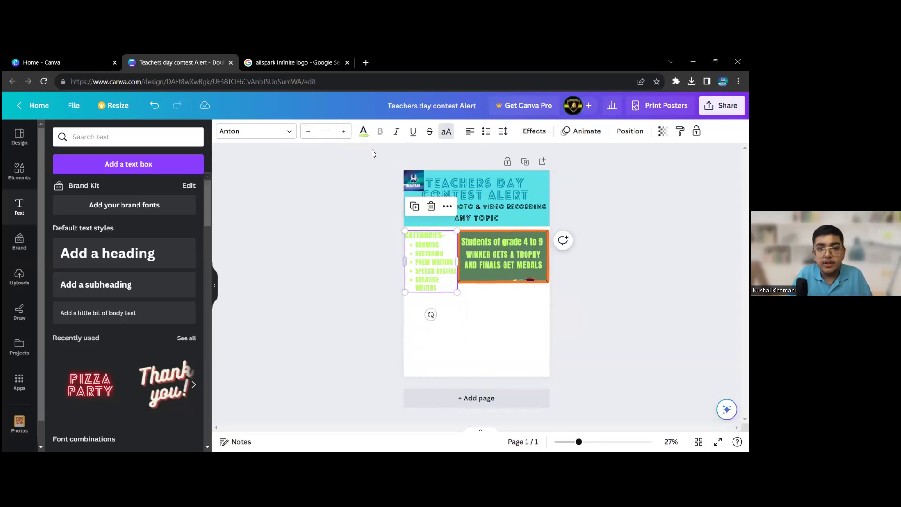
# Change every line of the bulleted categories list to the Grass green colour
pyautogui.hotkey('ctrl', 'a')
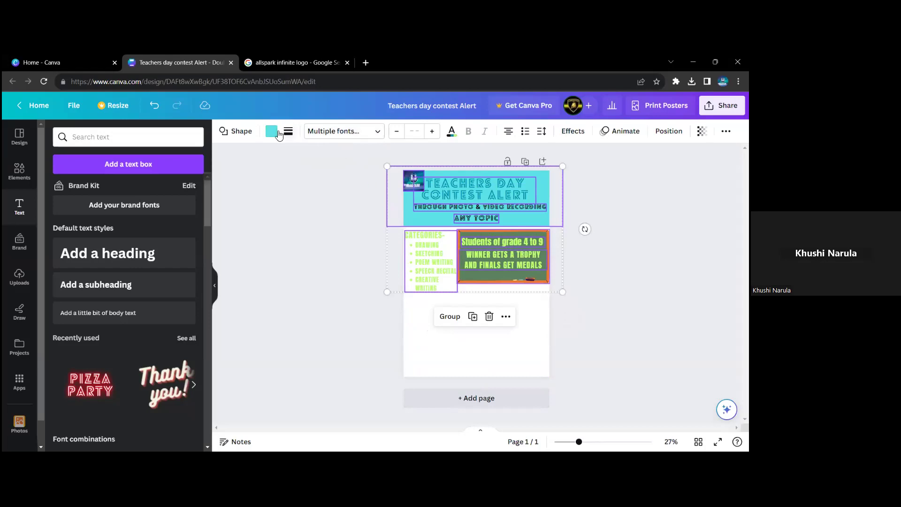
pyautogui.click(271, 131)
pyautogui.click(287, 258)
pyautogui.click(433, 267)
pyautogui.tripleClick(436, 269)
pyautogui.hotkey('ctrl', 'a')
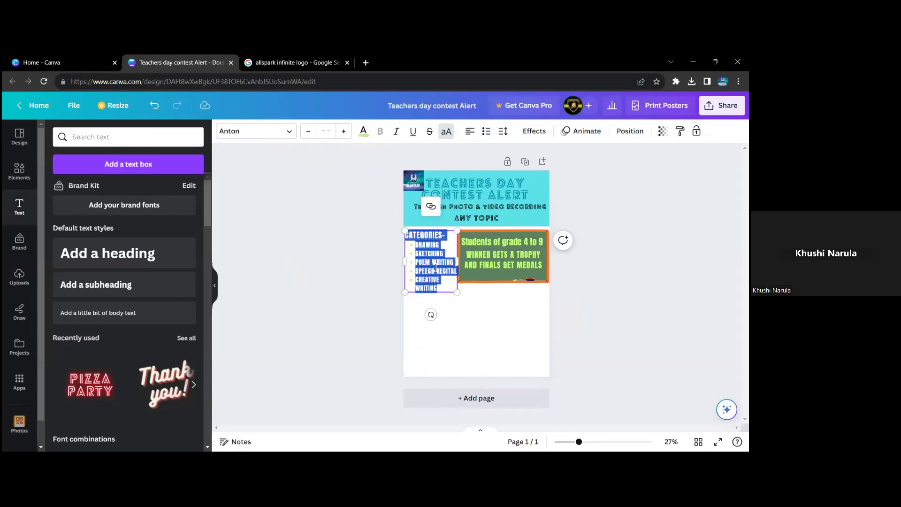
pyautogui.click(363, 132)
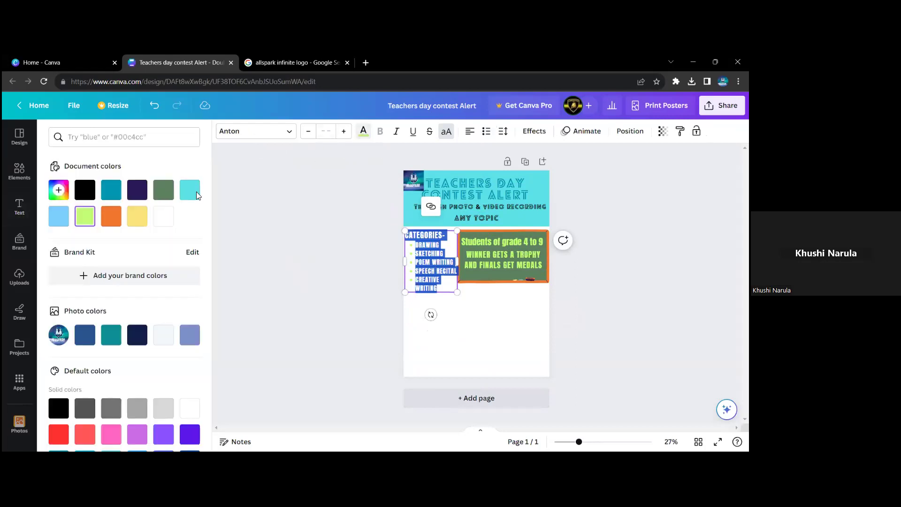
pyautogui.scroll(-2, 125, 254)
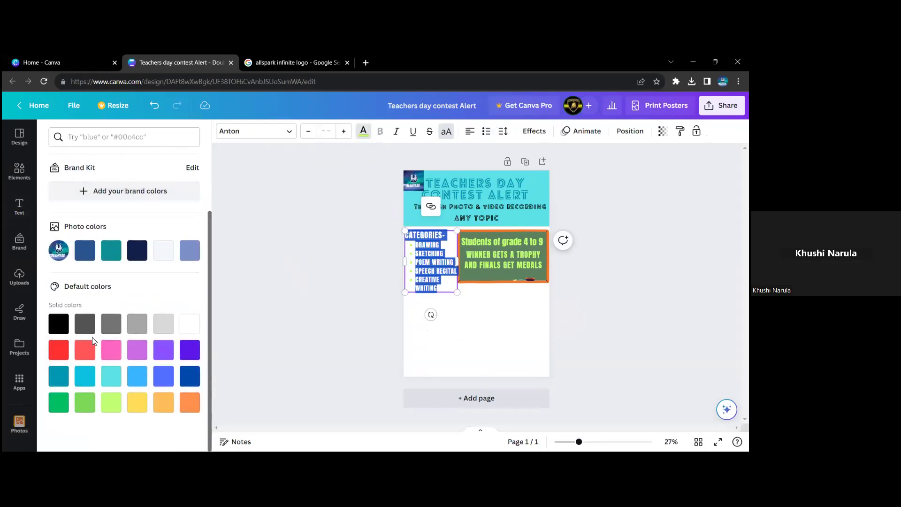
pyautogui.click(80, 403)
pyautogui.click(275, 287)
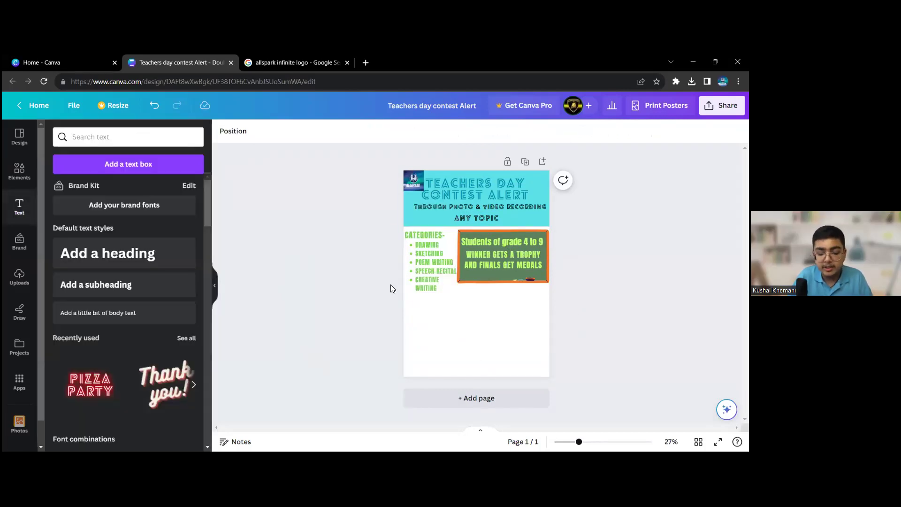
pyautogui.click(418, 264)
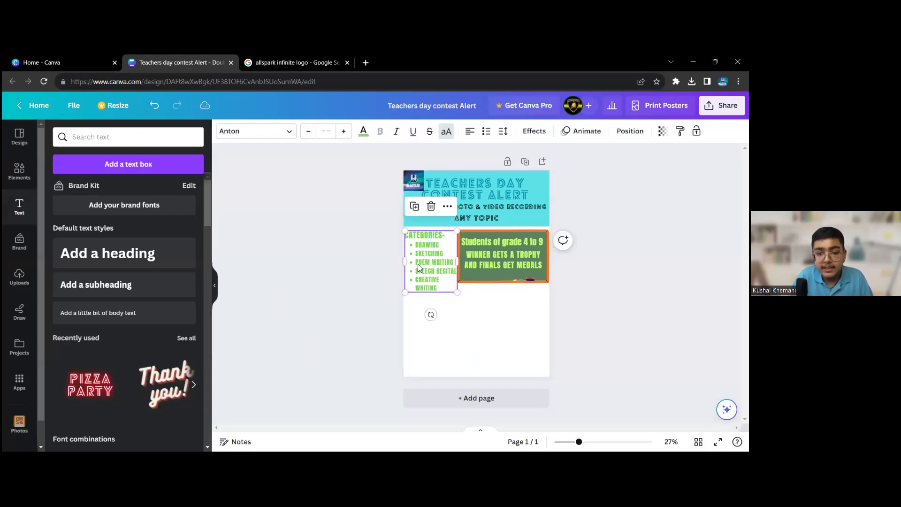
pyautogui.click(241, 240)
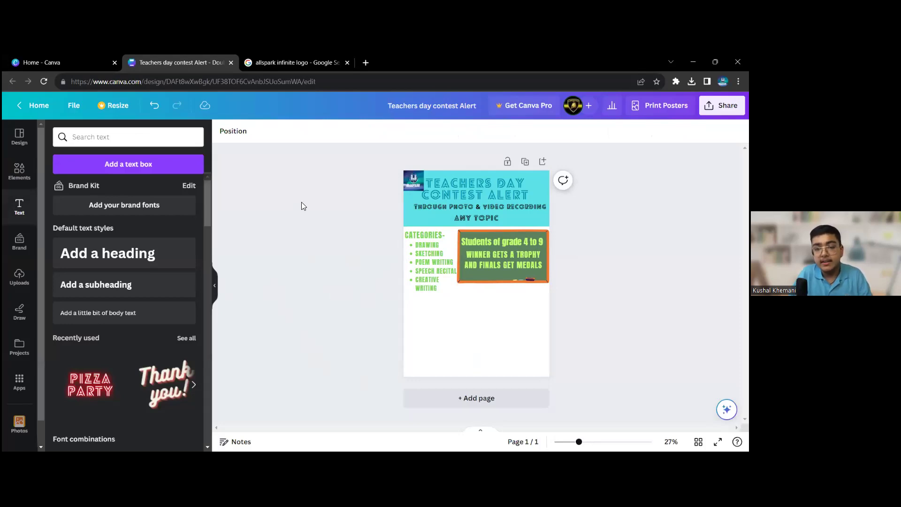
pyautogui.click(437, 275)
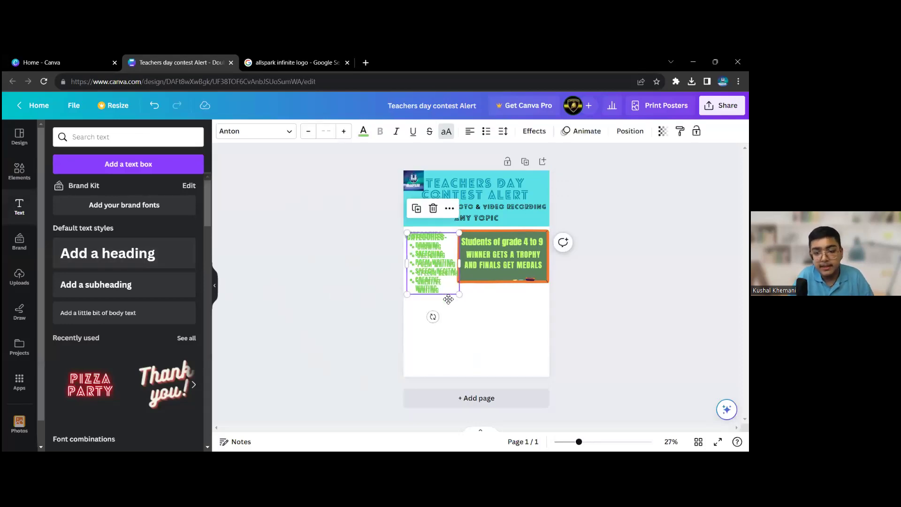
# Duplicate the categories box and replace its text with 'ALL APPLICANTS / WILL RECIVE A CE'
pyautogui.hotkey('ctrl', 'd')
pyautogui.doubleClick(497, 310)
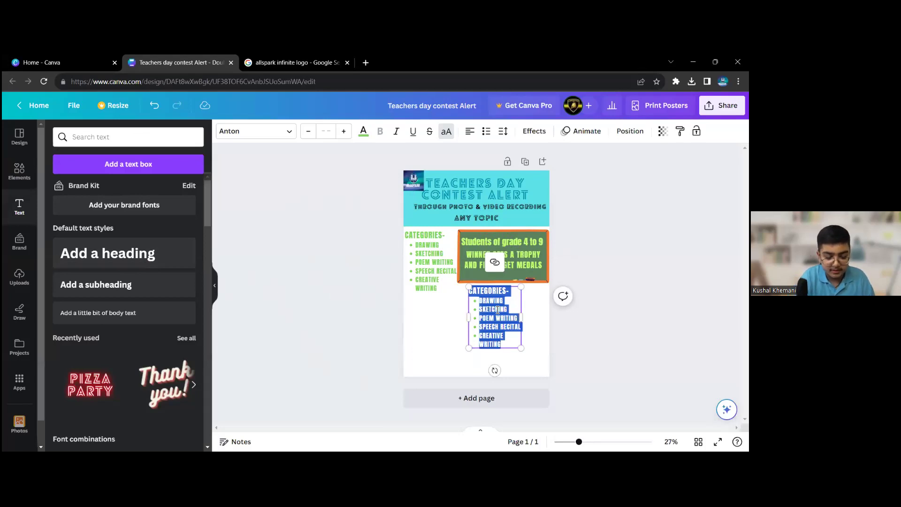
pyautogui.press('BackSpace')
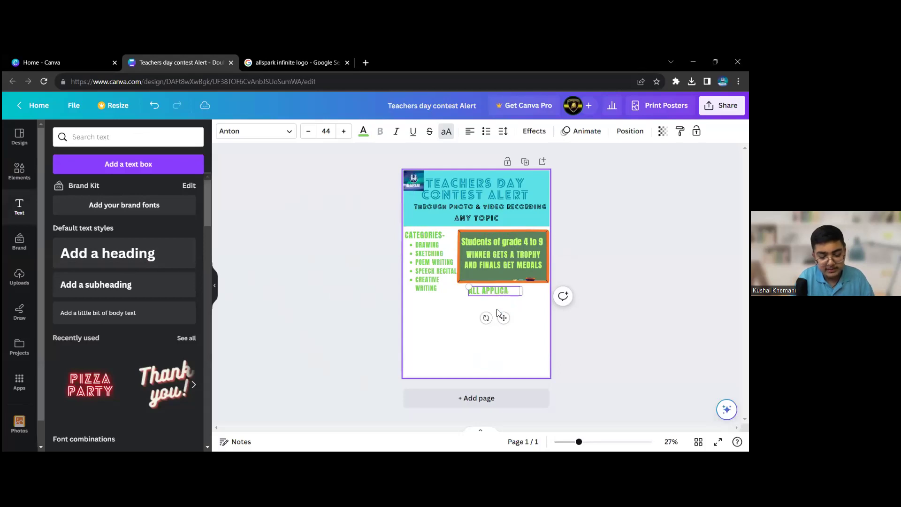
pyautogui.write('ALL APPLICATS')
pyautogui.press('Return')
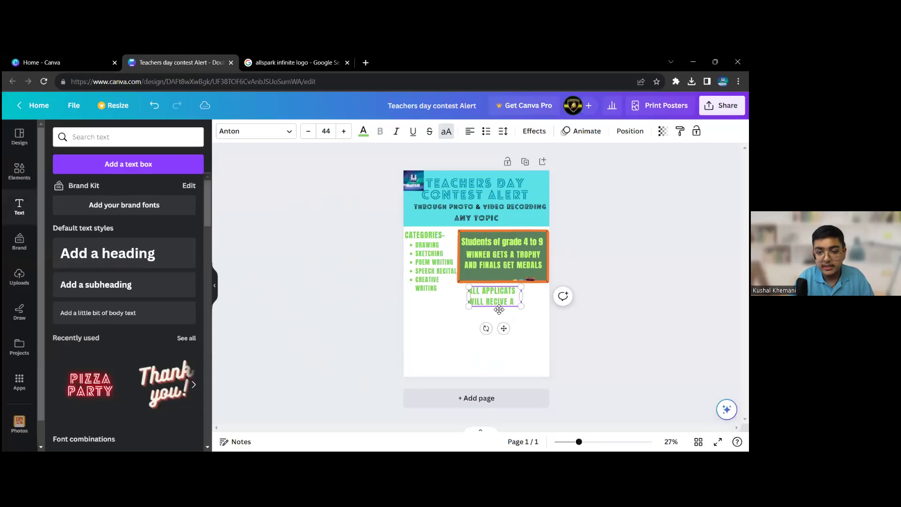
pyautogui.write('WILL RECIVE A CERTIFICATE')
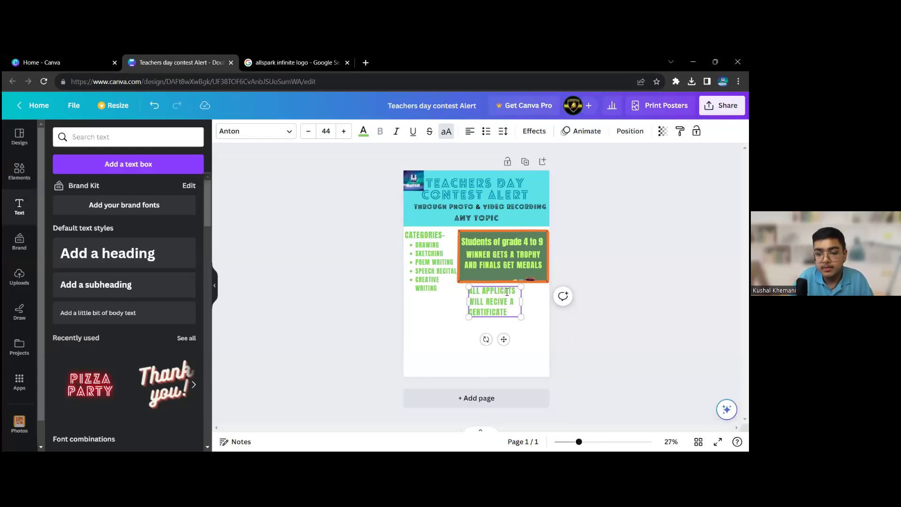
pyautogui.click(504, 292)
pyautogui.write('N')
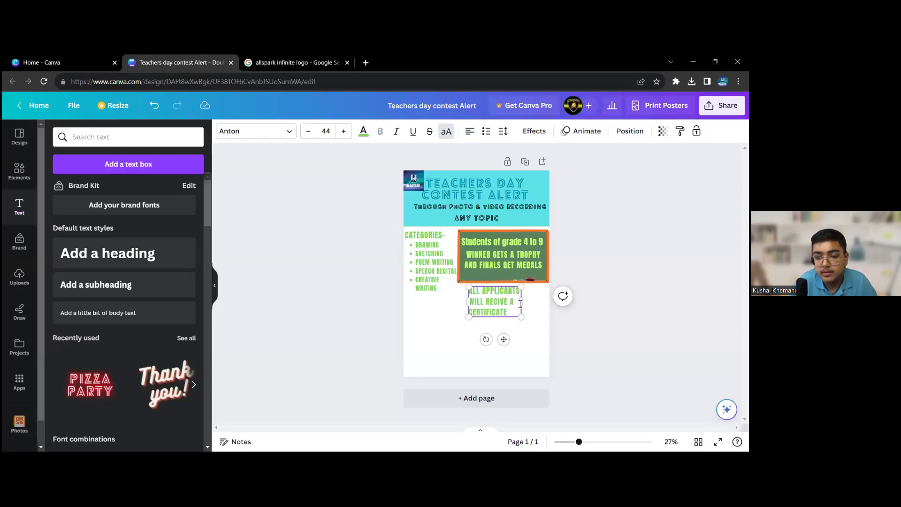
# Widen the note, centre-align its text, and position it just below the blackboard
pyautogui.moveTo(522, 302); pyautogui.dragTo(543, 301)
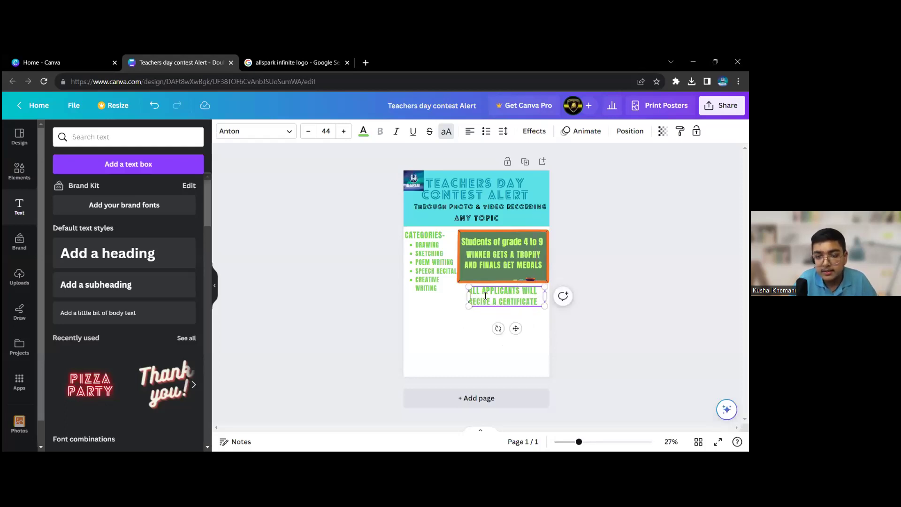
pyautogui.tripleClick(485, 295)
pyautogui.click(470, 131)
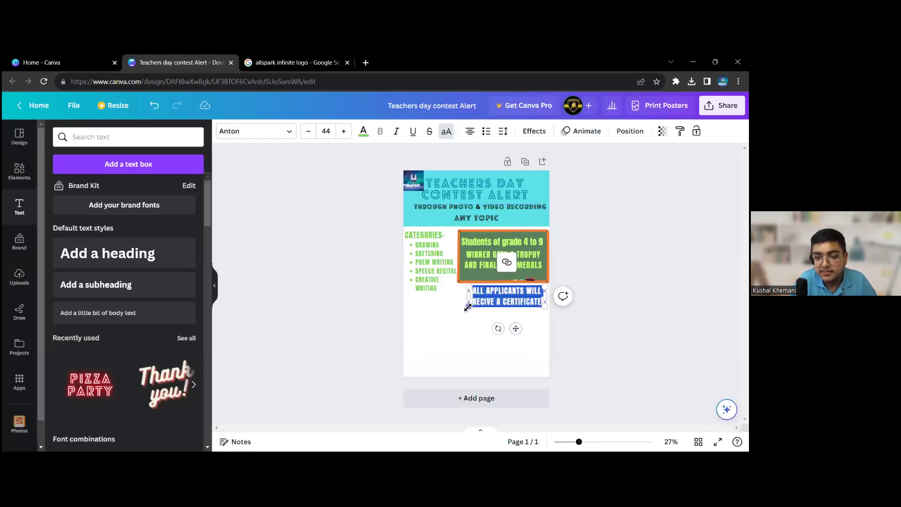
pyautogui.moveTo(516, 328); pyautogui.dragTo(512, 329)
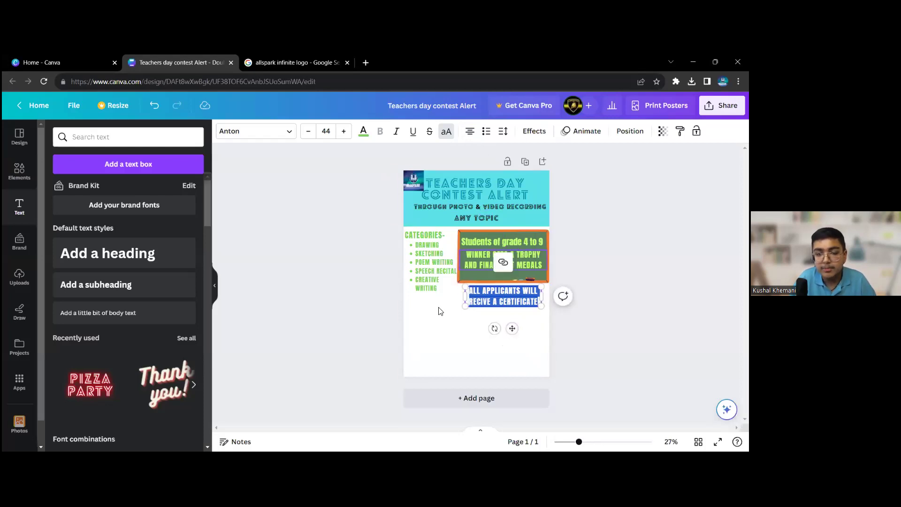
pyautogui.click(273, 236)
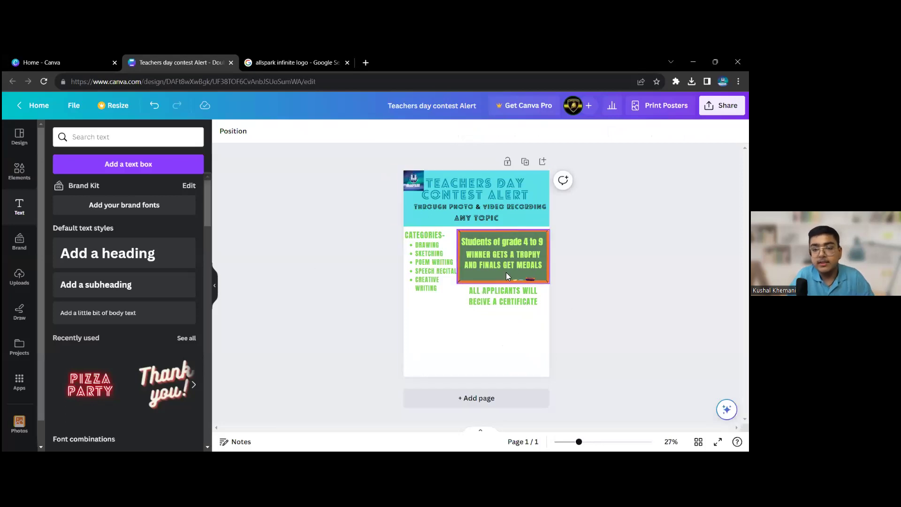
# Colour the certificate note text with the default green swatch
pyautogui.click(500, 296)
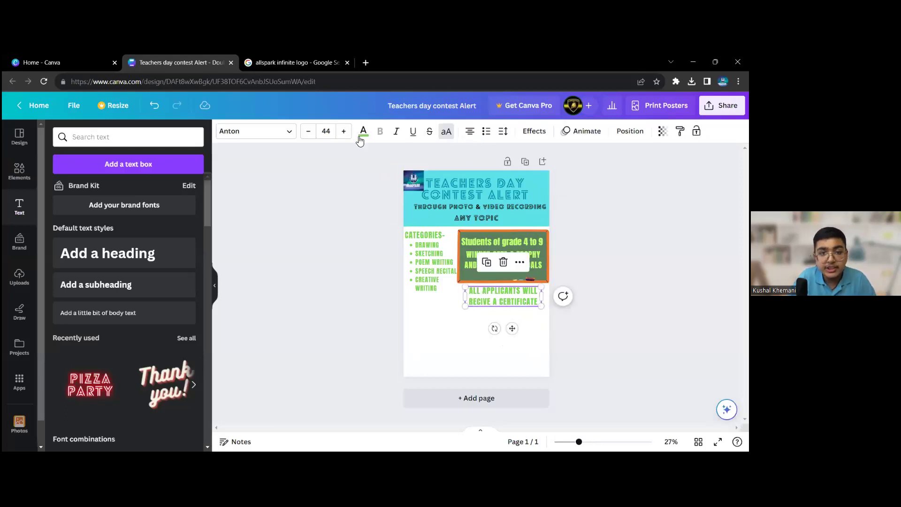
pyautogui.click(363, 132)
pyautogui.scroll(-2, 119, 251)
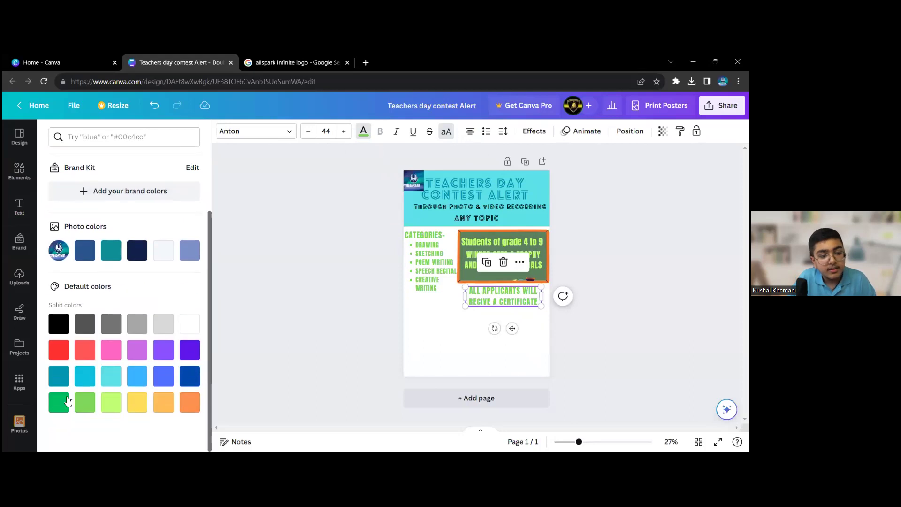
pyautogui.click(58, 402)
pyautogui.press('Escape')
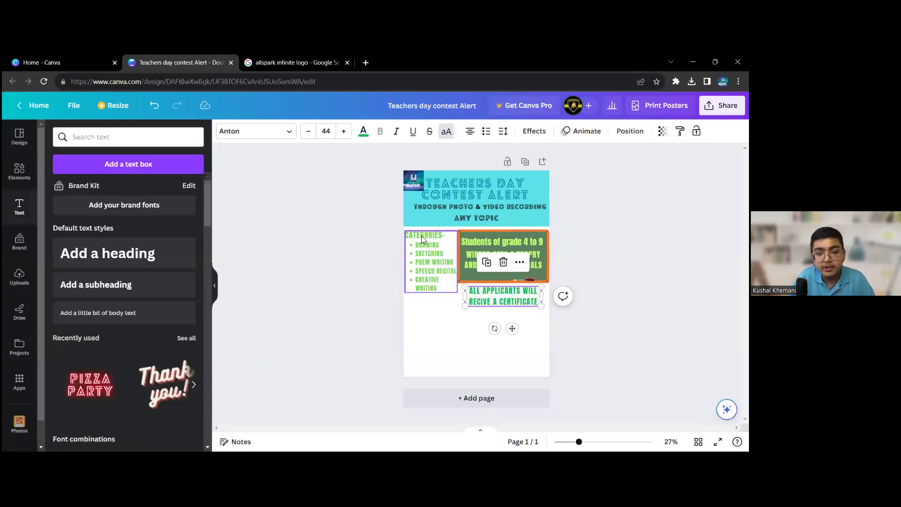
pyautogui.click(283, 269)
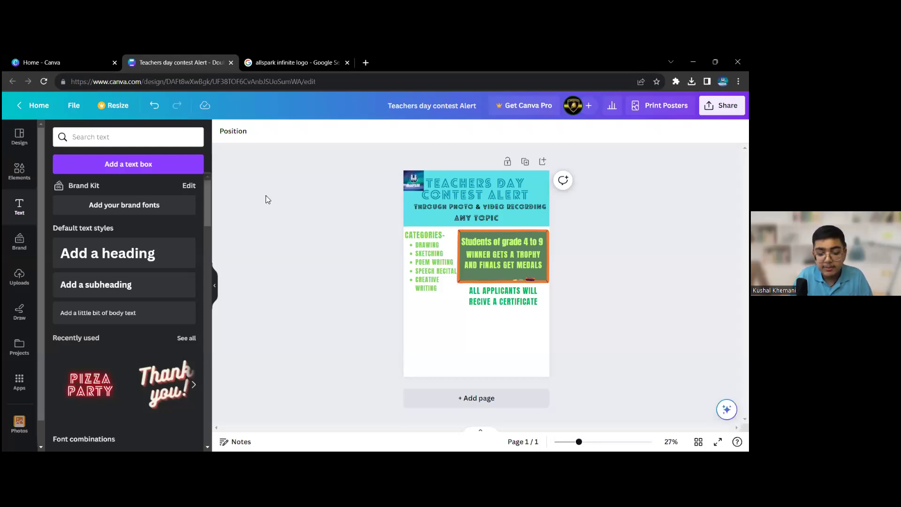
# Clear the blackboard search in Elements and add the recently used teal square
pyautogui.click(24, 177)
pyautogui.click(61, 159)
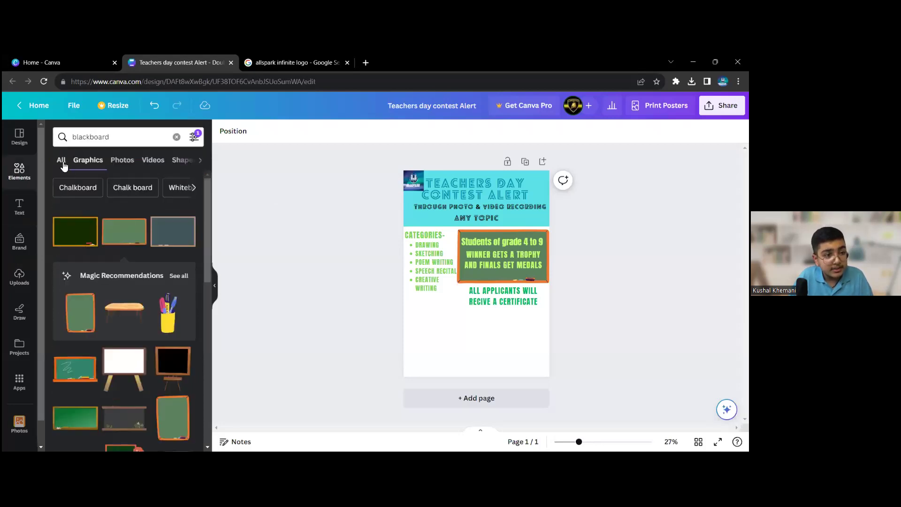
pyautogui.click(177, 137)
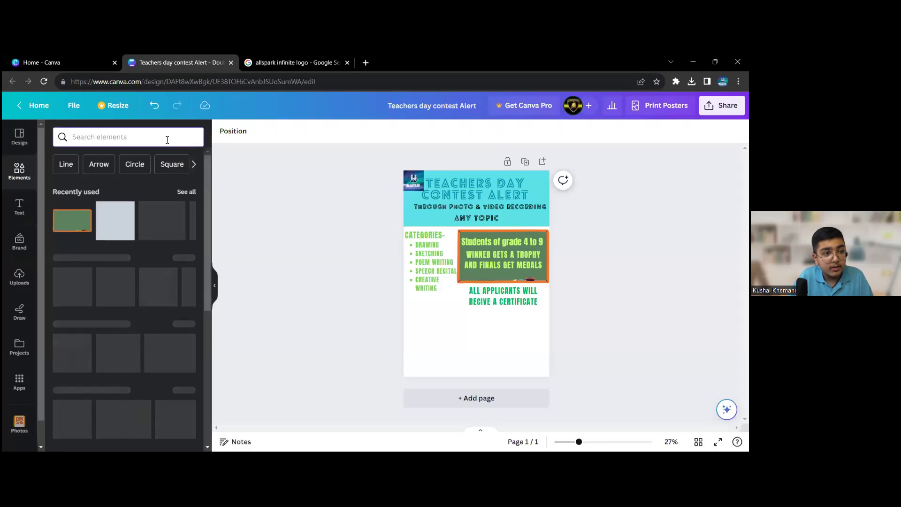
pyautogui.click(118, 231)
# Stretch the teal square into a full-width band along the poster's bottom edge
pyautogui.moveTo(463, 280); pyautogui.dragTo(580, 391)
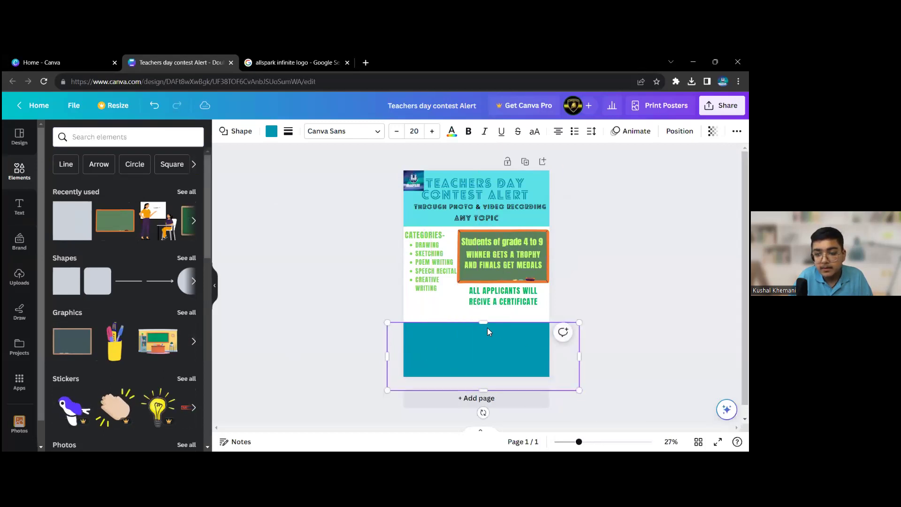
pyautogui.moveTo(481, 322); pyautogui.dragTo(482, 333)
pyautogui.click(338, 320)
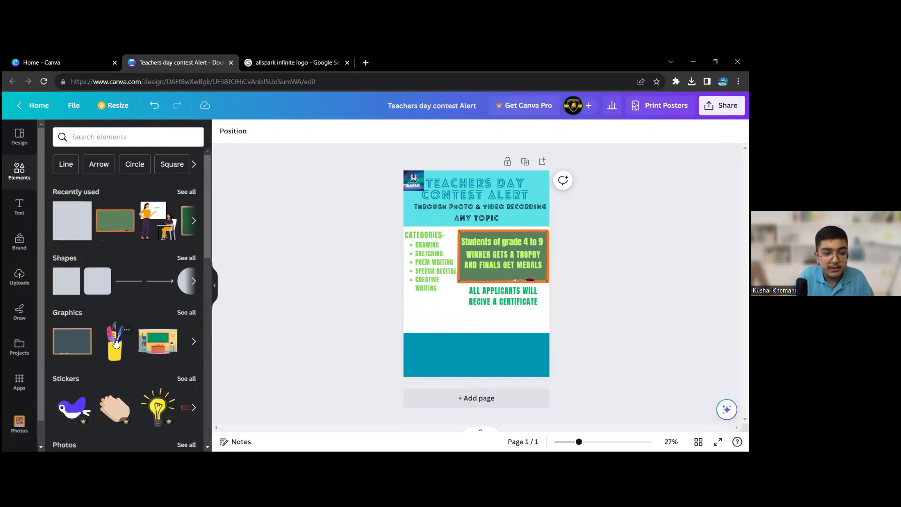
pyautogui.click(500, 292)
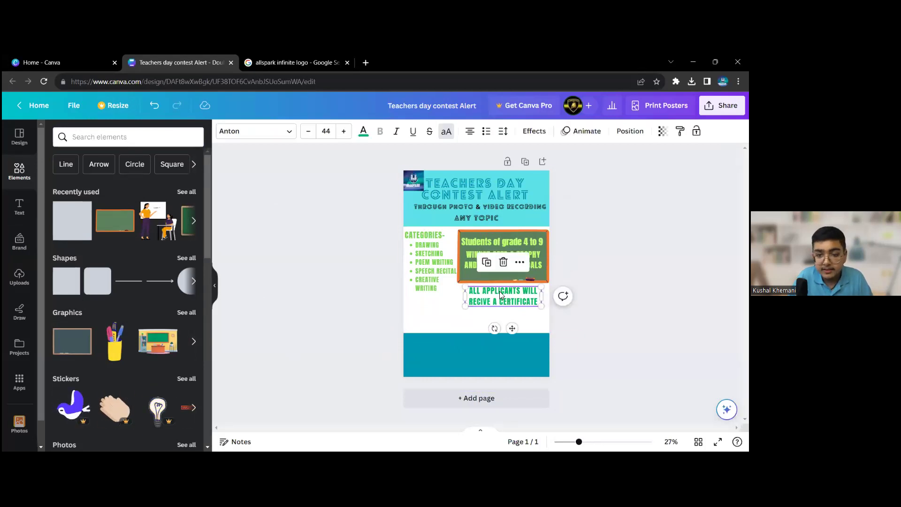
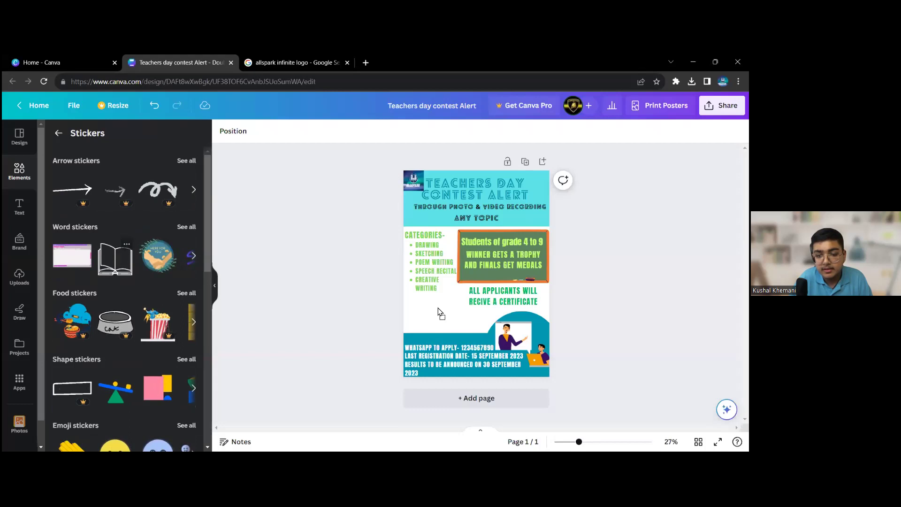
# Try the open-book sticker on the poster, remove it, and browse all word stickers
pyautogui.moveTo(424, 286); pyautogui.dragTo(448, 352)
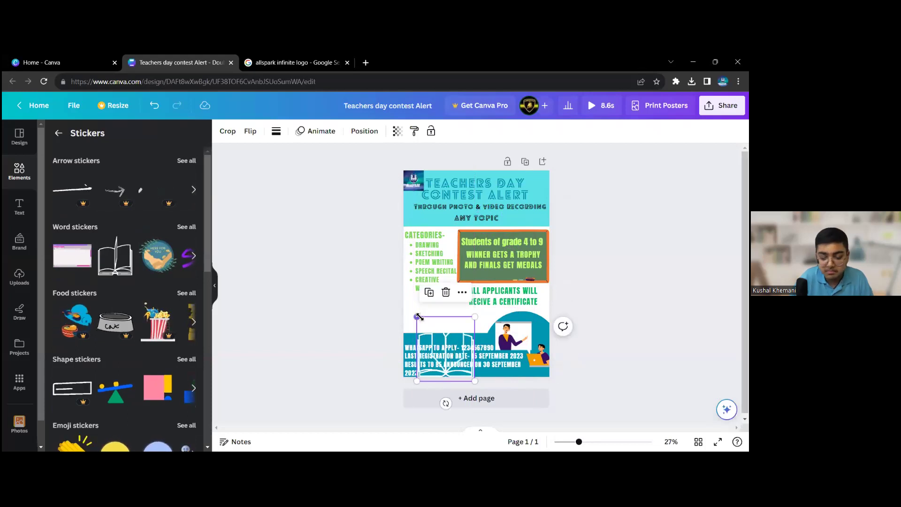
pyautogui.press('Delete')
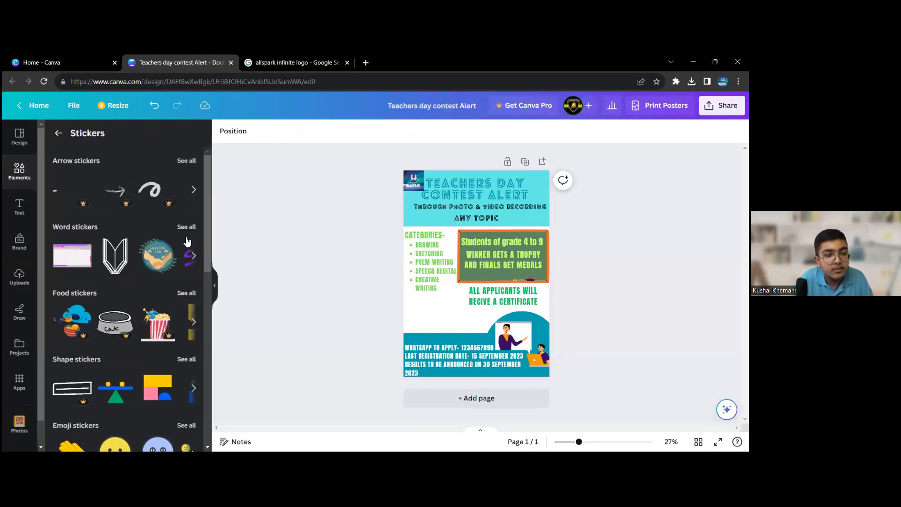
pyautogui.click(185, 227)
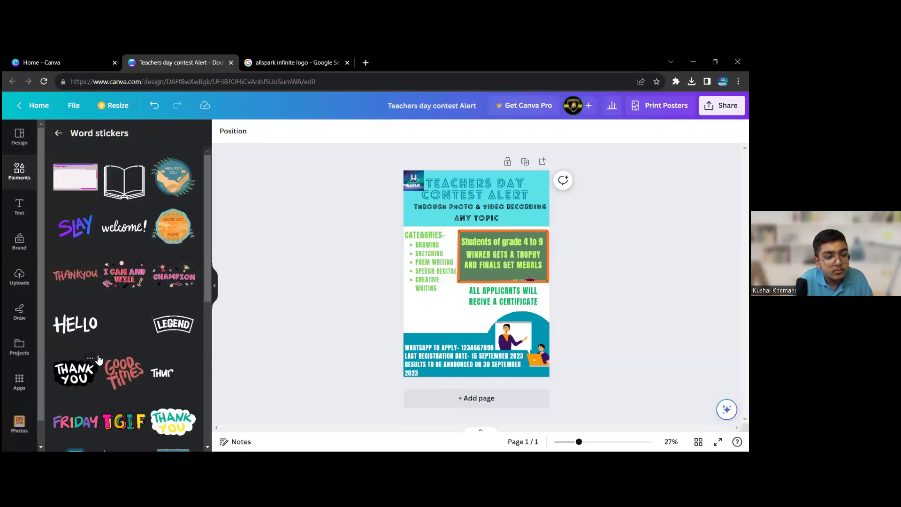
pyautogui.scroll(-3, 113, 338)
pyautogui.scroll(-4, 108, 338)
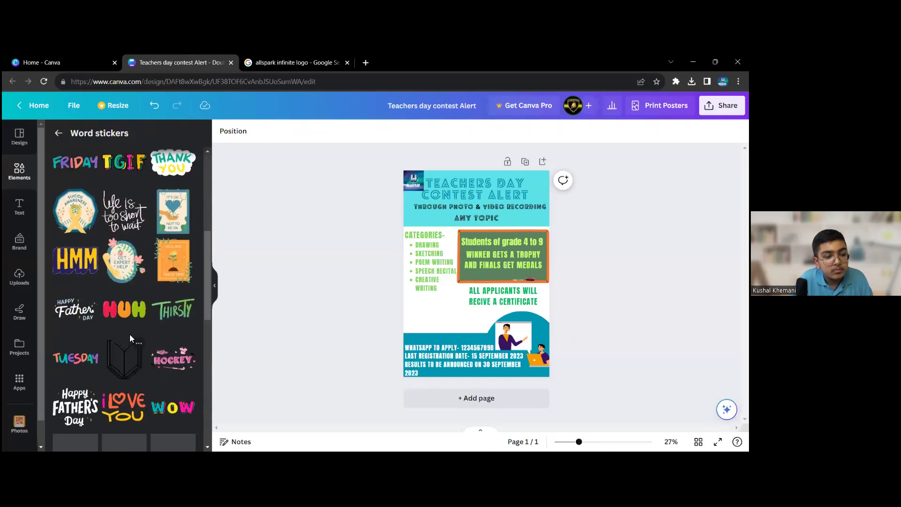
pyautogui.scroll(7, 129, 338)
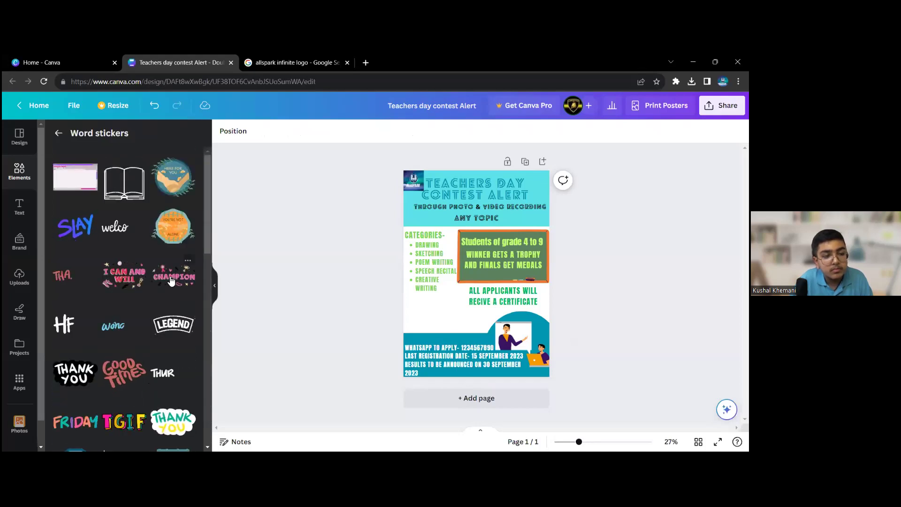
# Add a shrunken Champion word sticker below the categories list and open the sharing options
pyautogui.click(173, 282)
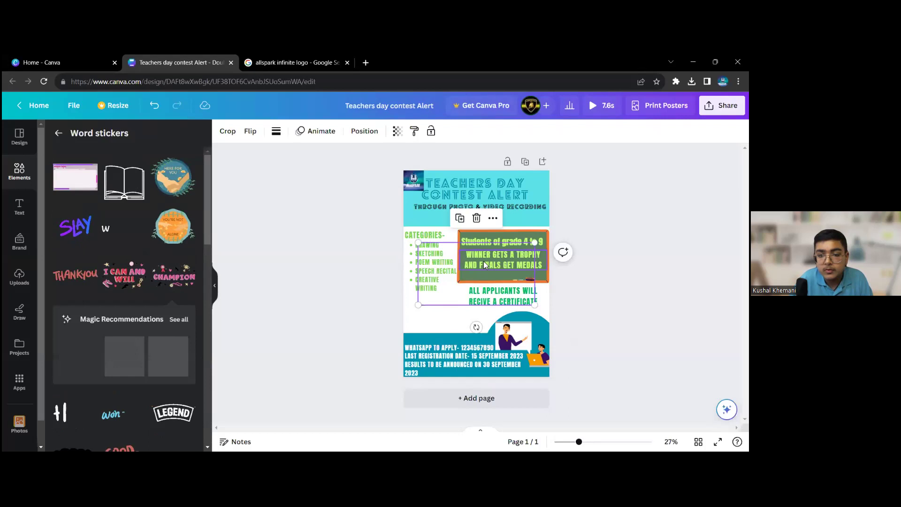
pyautogui.moveTo(426, 248); pyautogui.dragTo(446, 346)
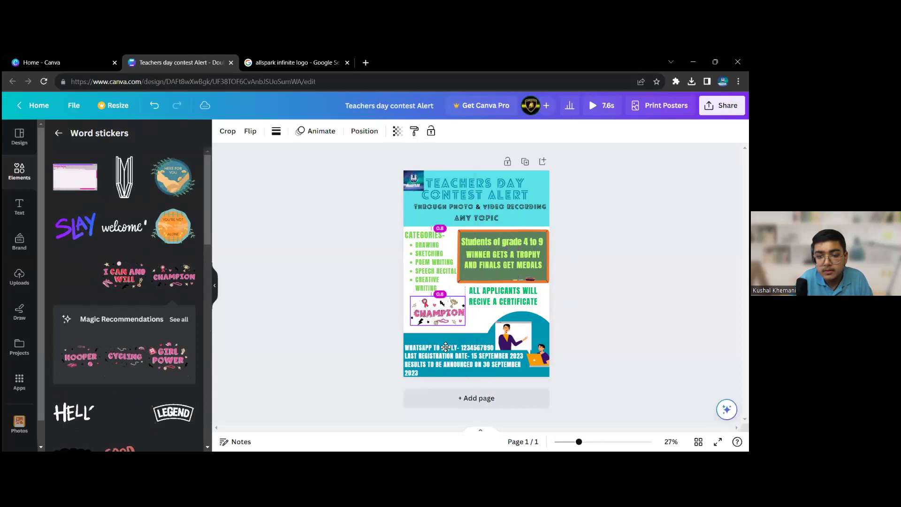
pyautogui.click(283, 322)
pyautogui.click(722, 105)
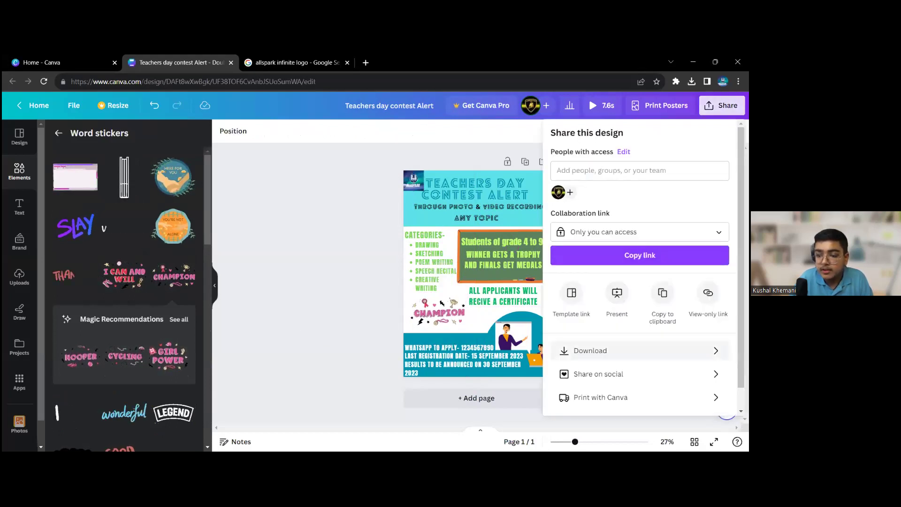
# Download the poster as a PNG image
pyautogui.click(610, 351)
pyautogui.click(606, 173)
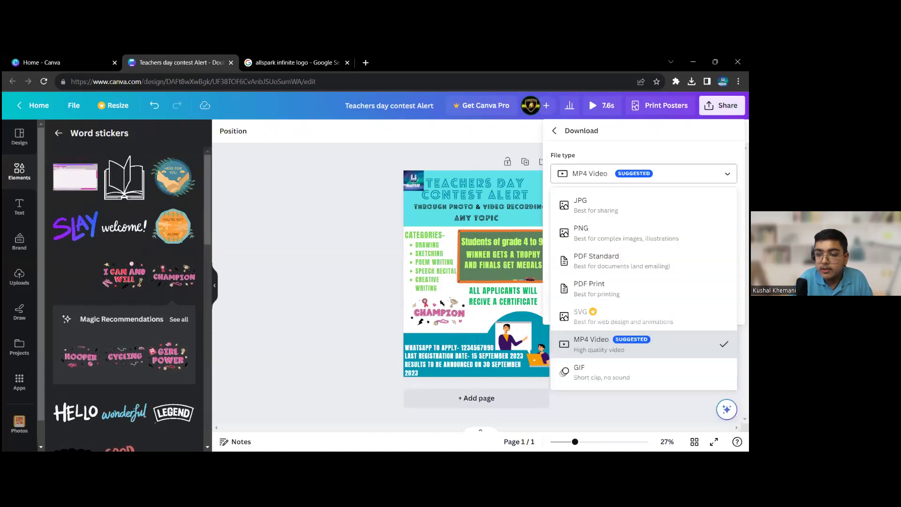
pyautogui.click(602, 233)
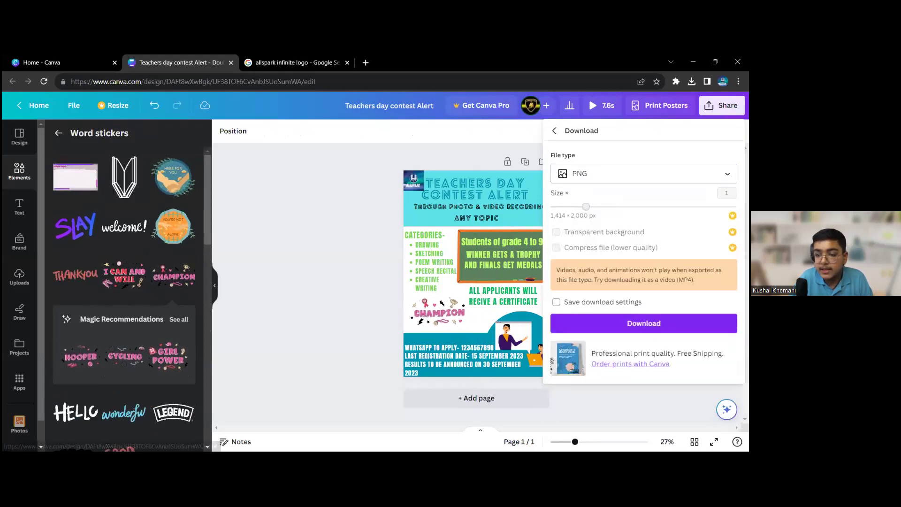
pyautogui.click(644, 324)
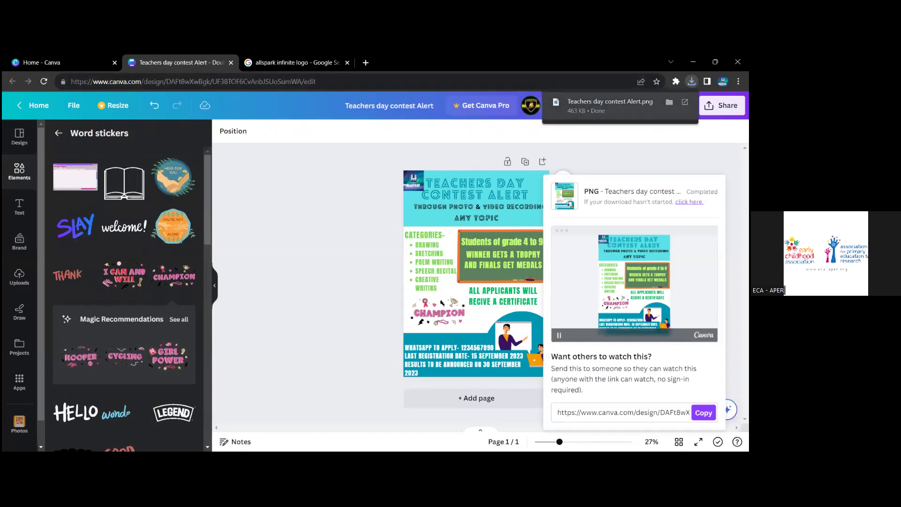
# Dismiss the download notices and choose MP4 Video in the download settings
pyautogui.click(368, 193)
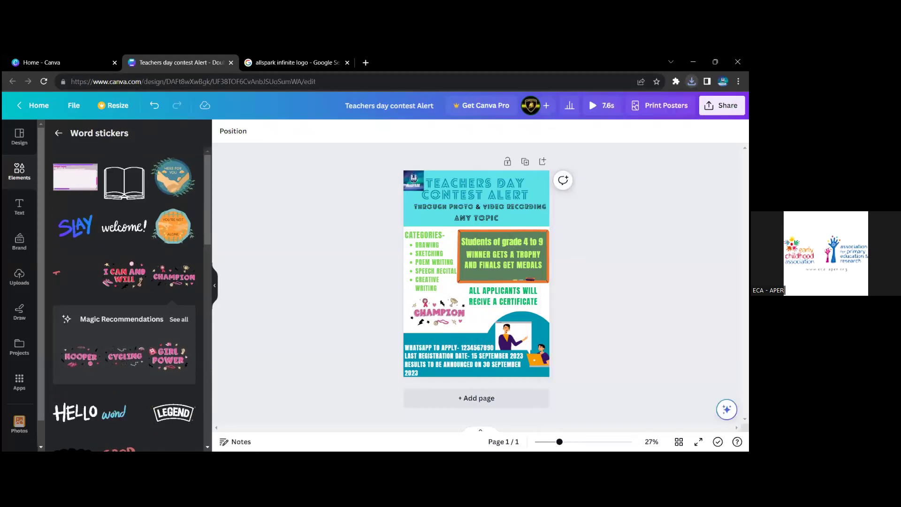
pyautogui.click(722, 105)
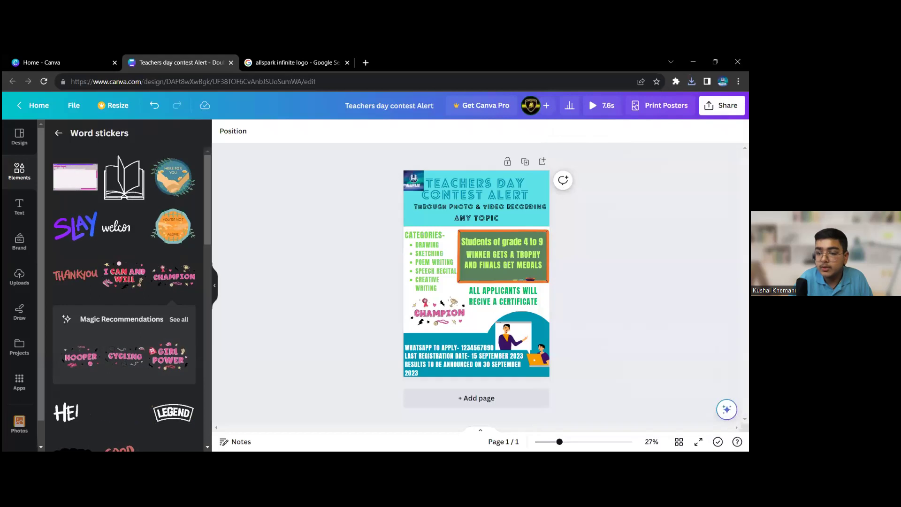
pyautogui.click(601, 351)
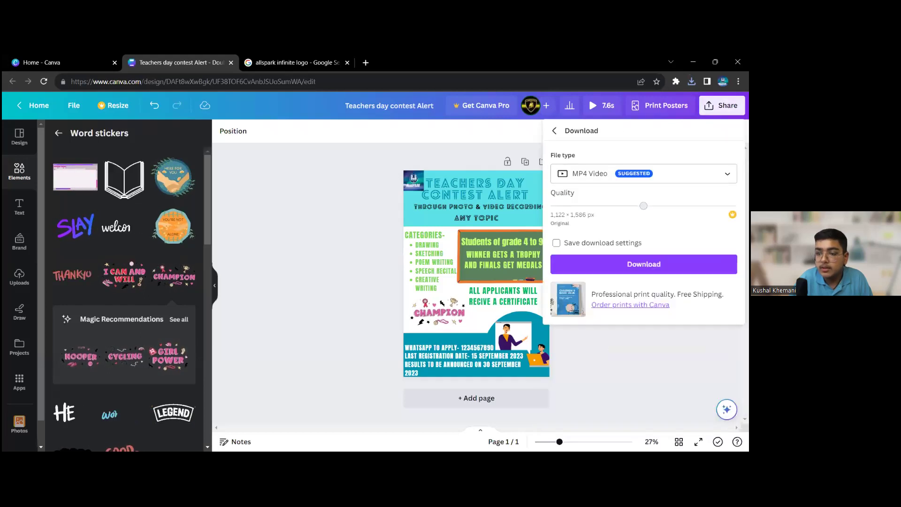
pyautogui.click(644, 263)
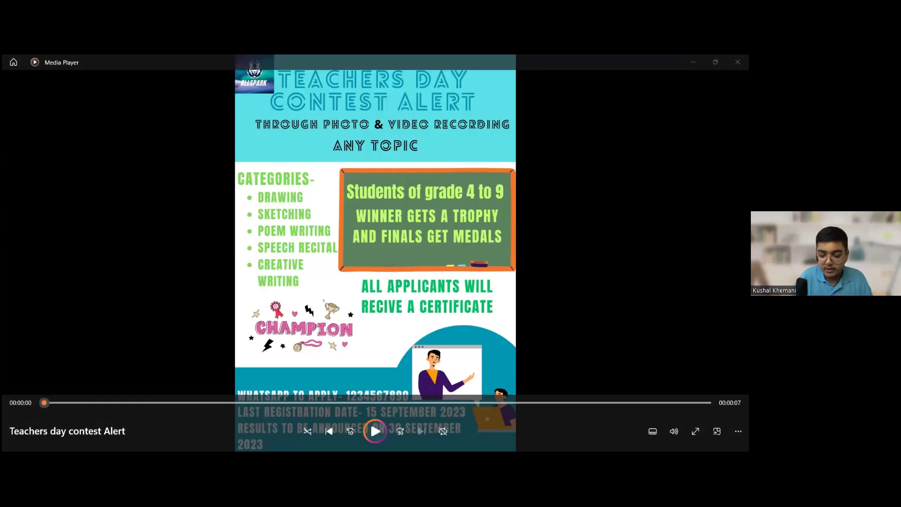
# Leave the Teachers day contest Alert video playback and switch back to Canva
pyautogui.hotkey('alt', 'Tab')
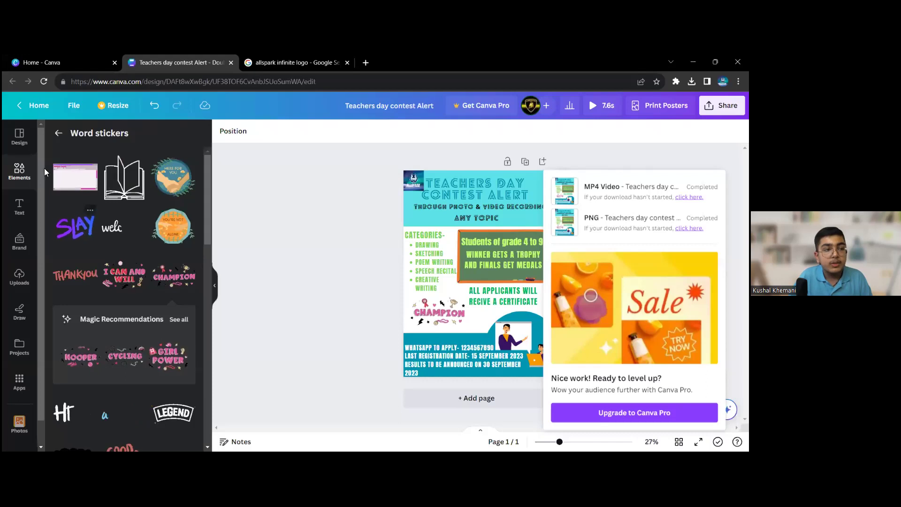
# Return Canva to its home page, then open the ALLSPARK INFINITE Co. YouTube channel from an 'allsp' search
pyautogui.click(30, 105)
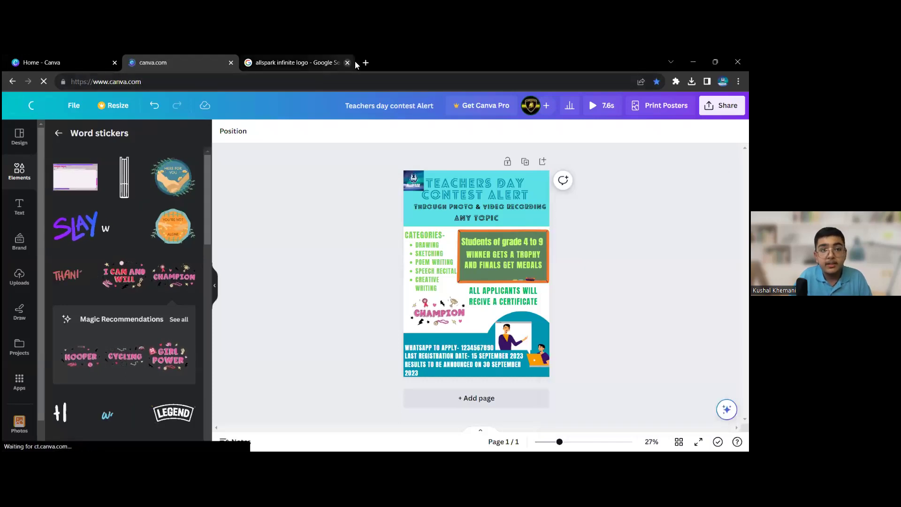
pyautogui.click(369, 57)
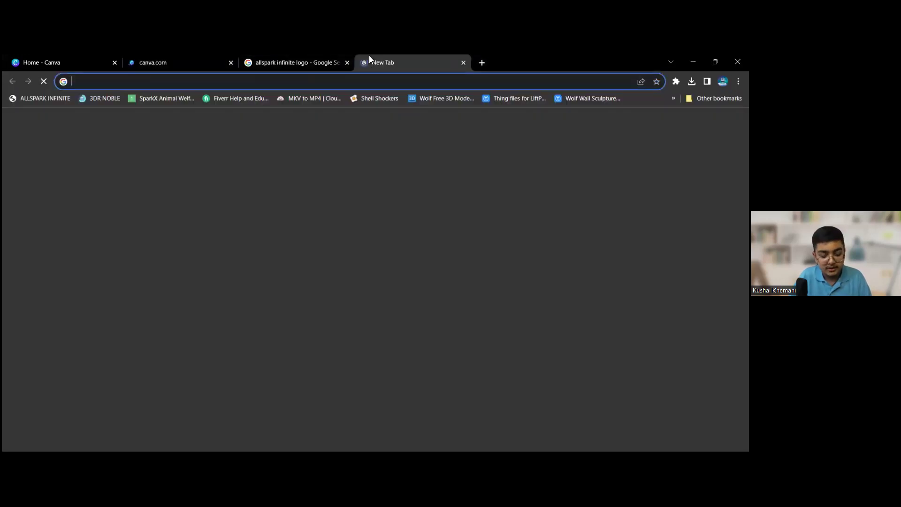
pyautogui.write('a')
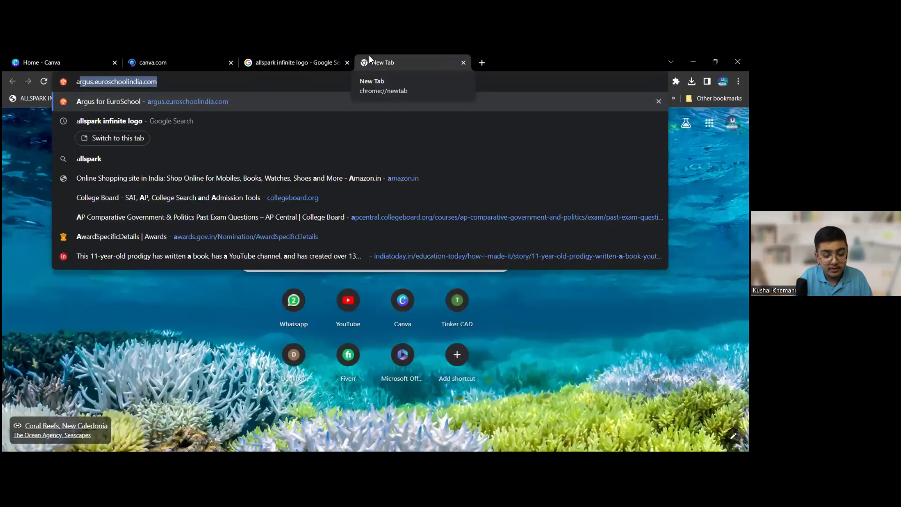
pyautogui.write('llsprk')
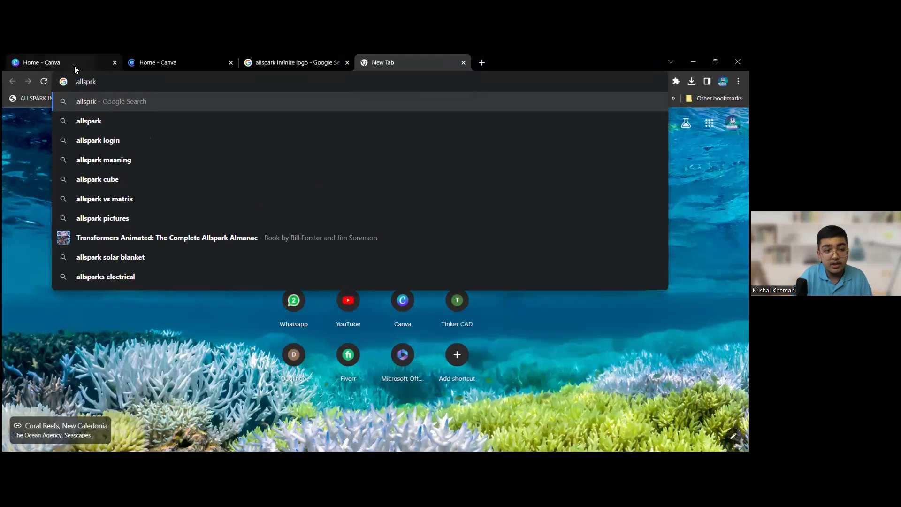
pyautogui.press('BackSpace')
pyautogui.press('BackSpace')
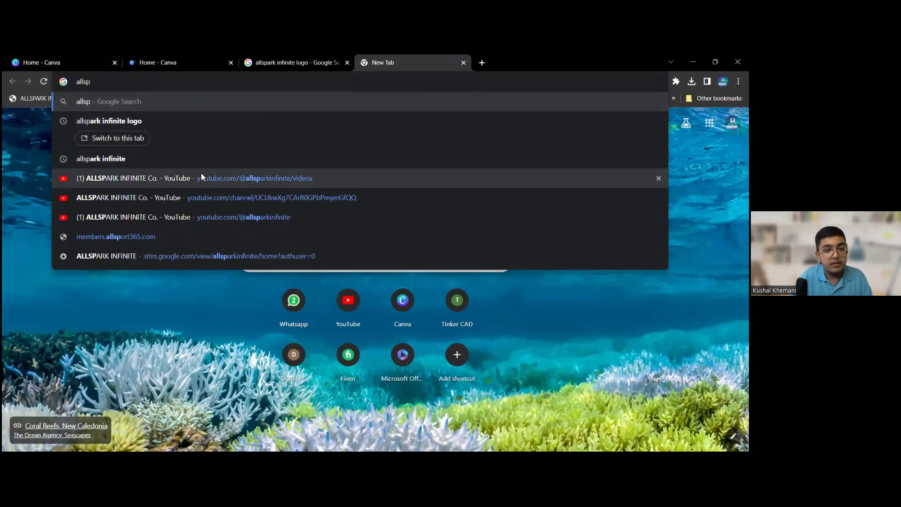
pyautogui.click(201, 177)
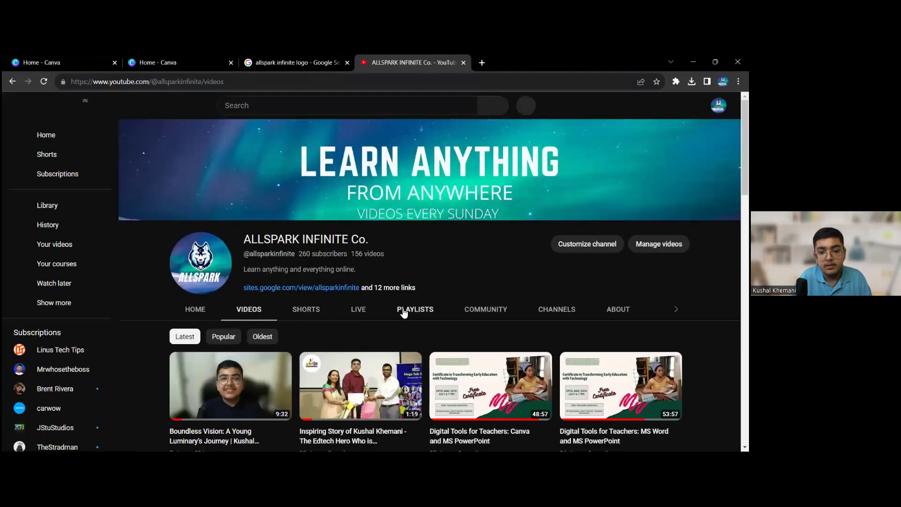
# Go to the channel's playlists and open the Advertisements playlist
pyautogui.click(413, 309)
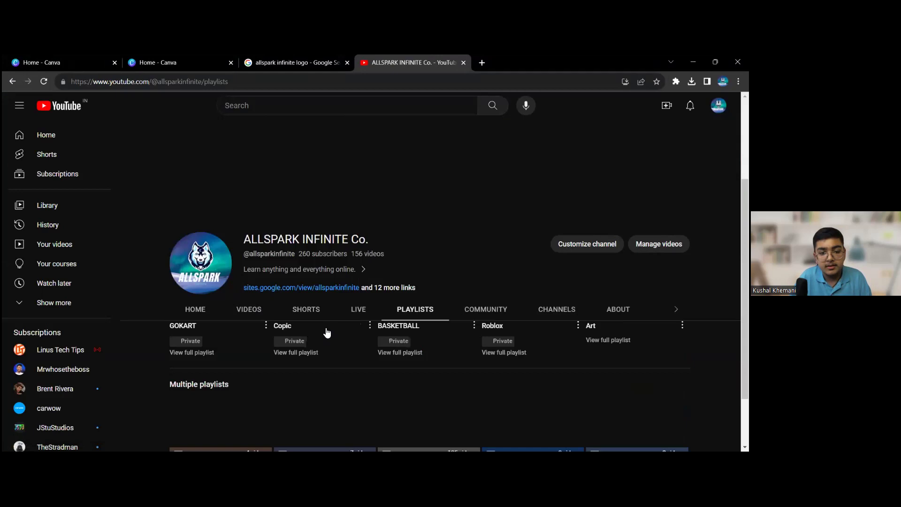
pyautogui.scroll(-4, 381, 365)
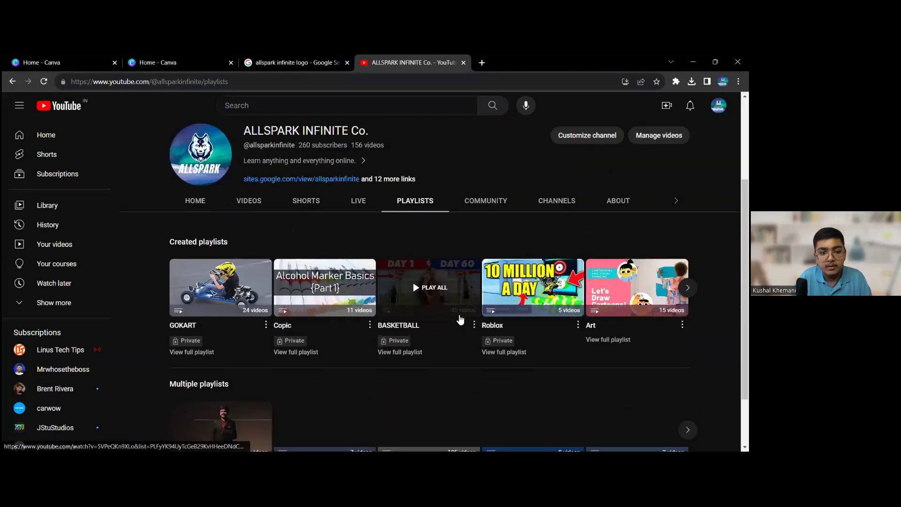
pyautogui.scroll(2, 222, 285)
pyautogui.scroll(-2, 222, 286)
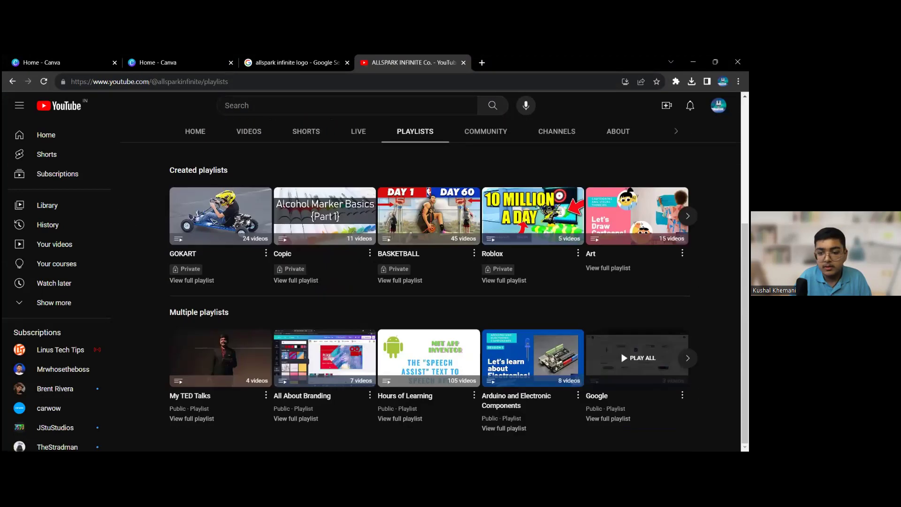
pyautogui.click(688, 358)
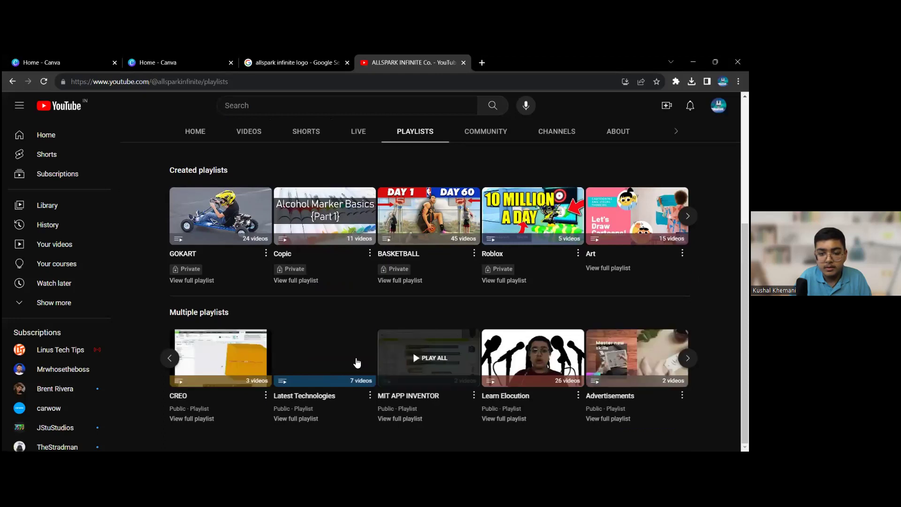
pyautogui.click(638, 358)
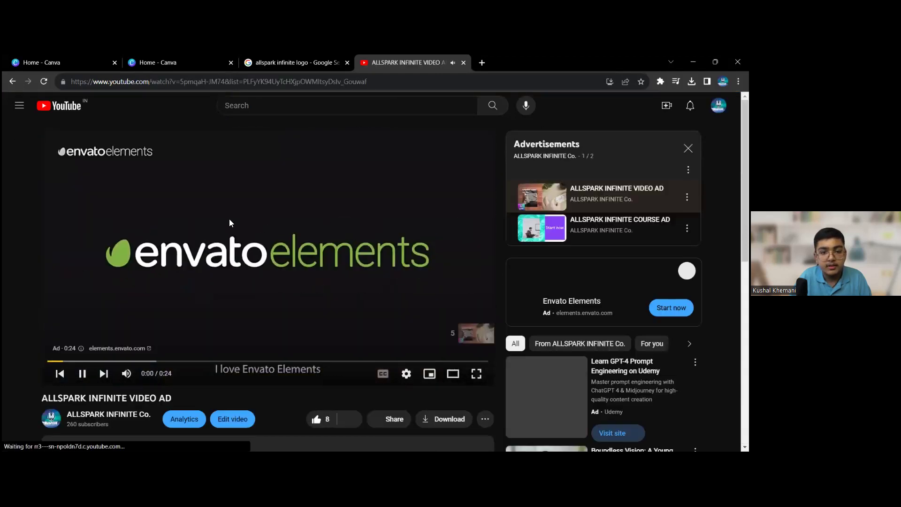
# Reload the video page, pause the course ad, and close the YouTube tab
pyautogui.click(12, 84)
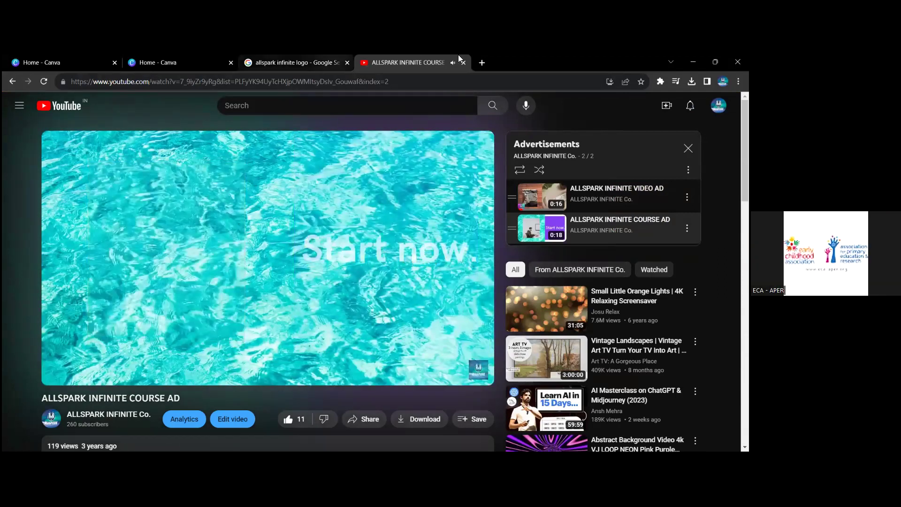
pyautogui.click(308, 200)
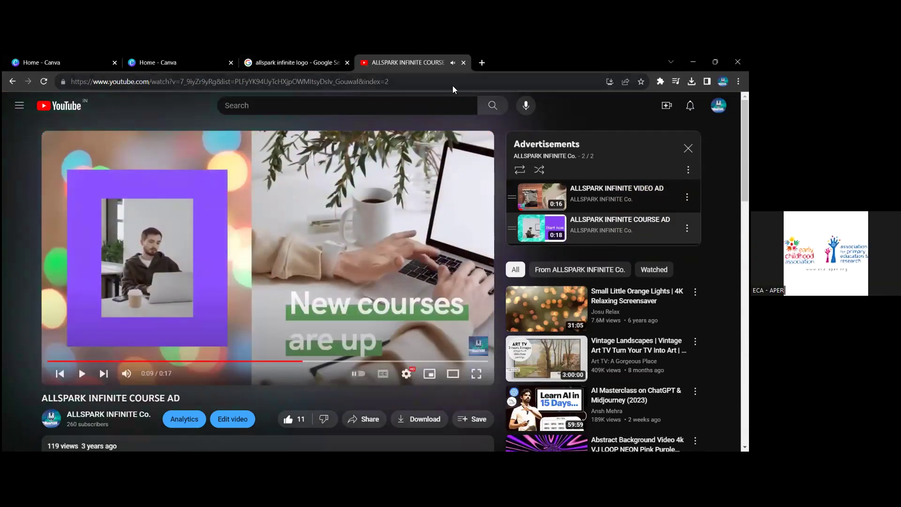
pyautogui.click(464, 63)
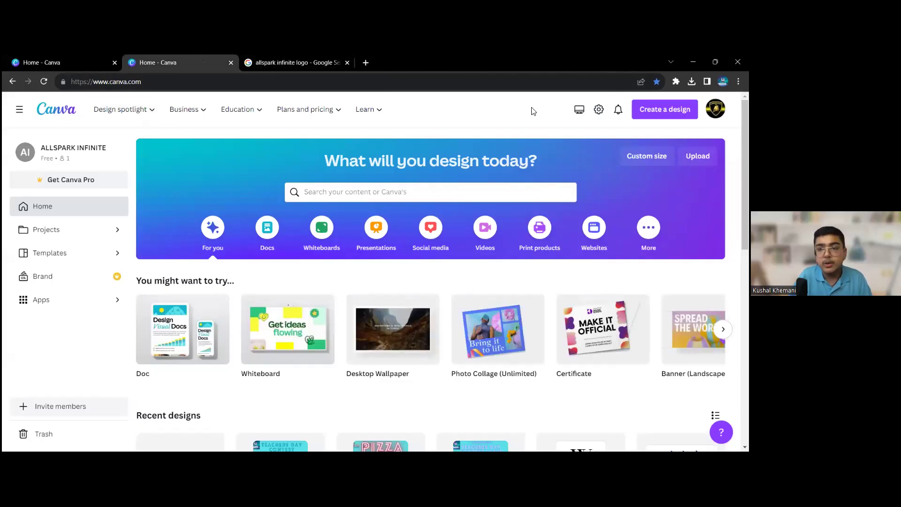
# Search Canva's templates for 'advertisement' and open the Advertising Video category
pyautogui.click(379, 195)
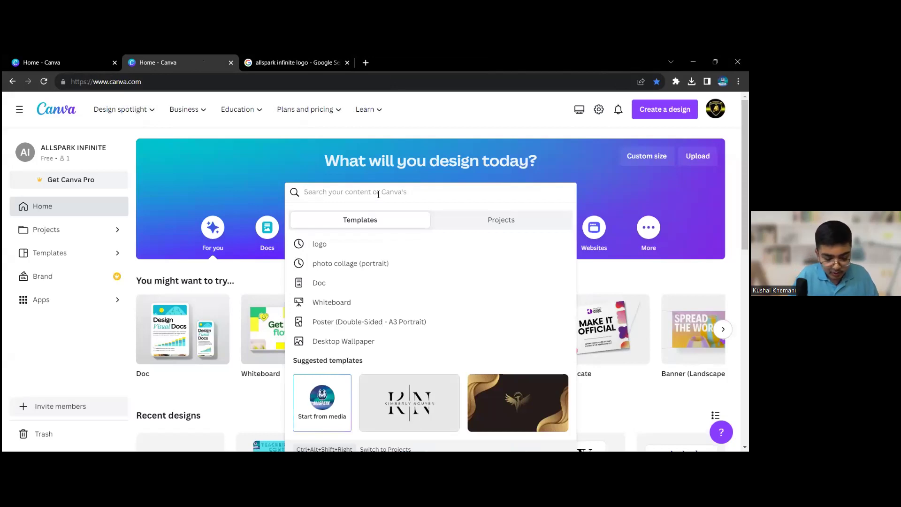
pyautogui.write('ad')
pyautogui.write('isement')
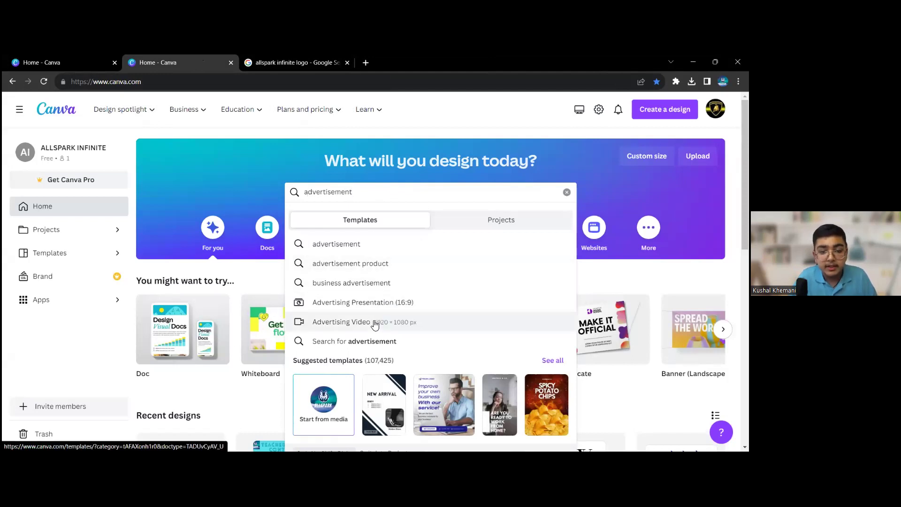
pyautogui.click(374, 324)
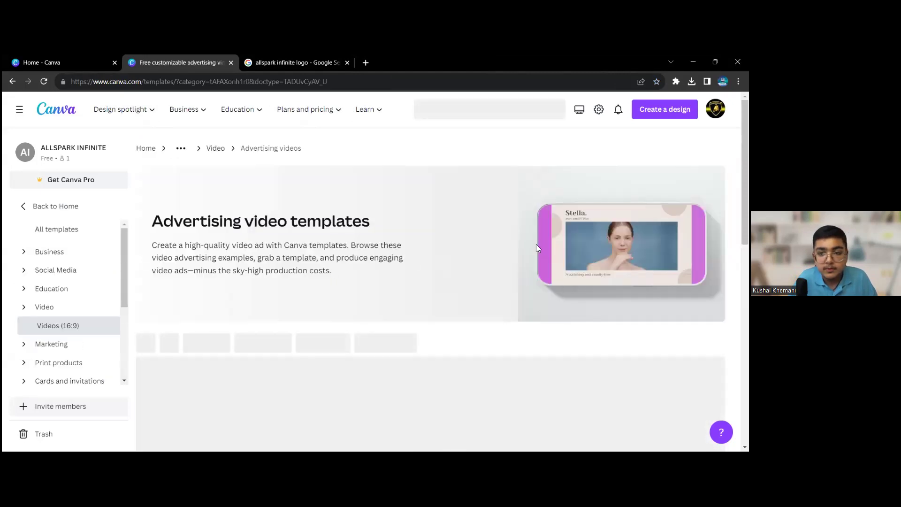
# Open the Green Online Learning YouTube Video Ad template's details from the results grid
pyautogui.scroll(-3, 392, 351)
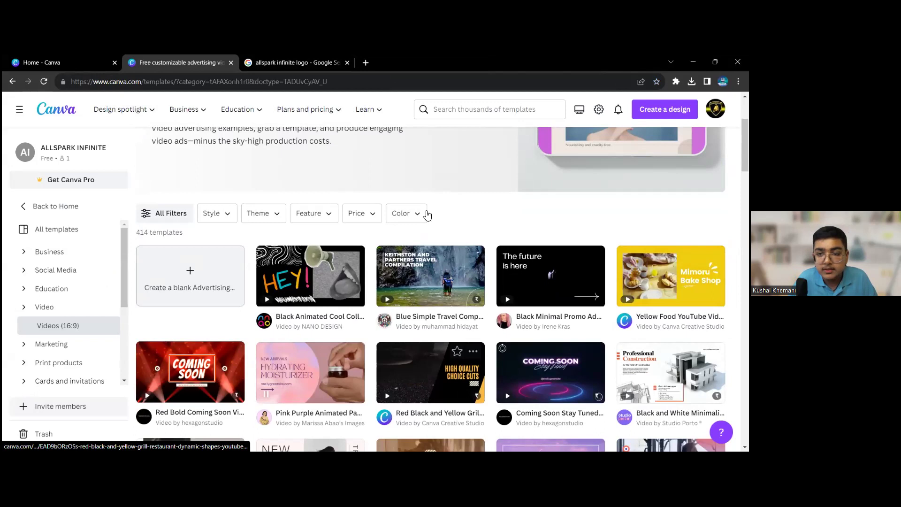
pyautogui.scroll(-10, 357, 288)
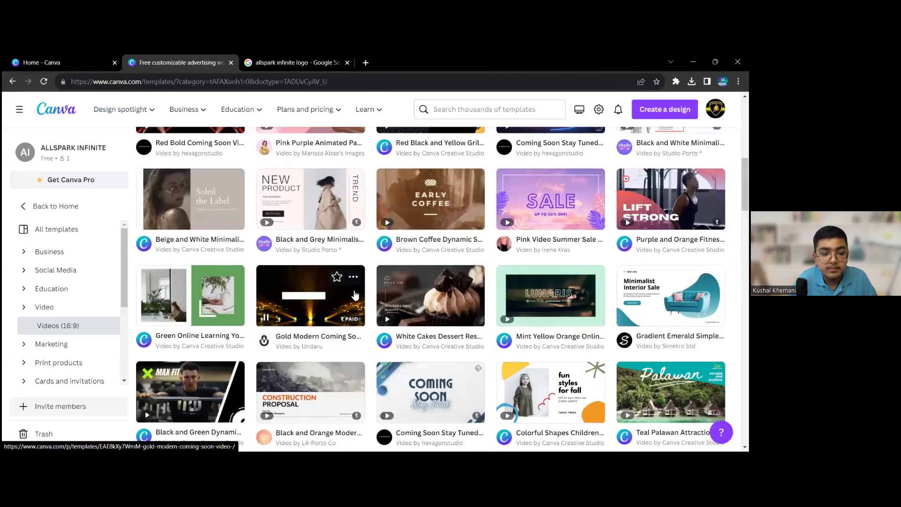
pyautogui.scroll(1, 197, 180)
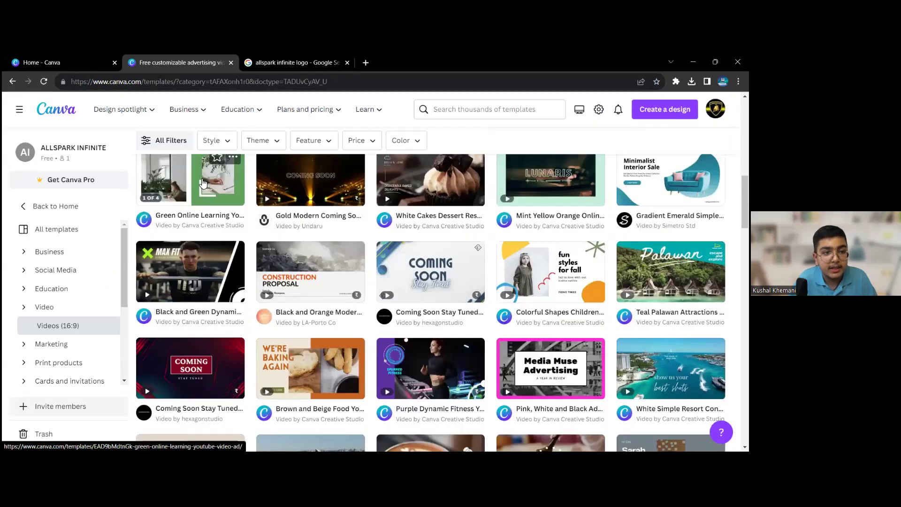
pyautogui.click(203, 183)
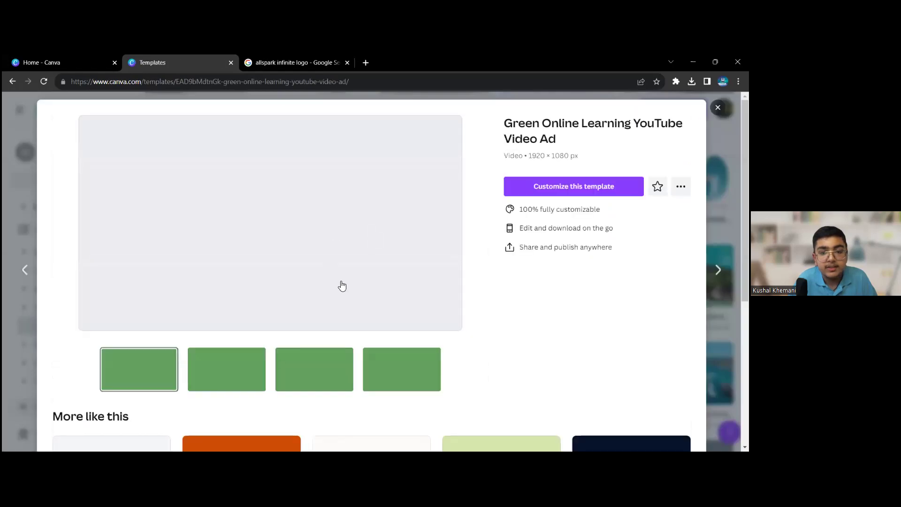
# Preview the Start now., New courses are up and Skill Master pages, then customize the template
pyautogui.click(221, 381)
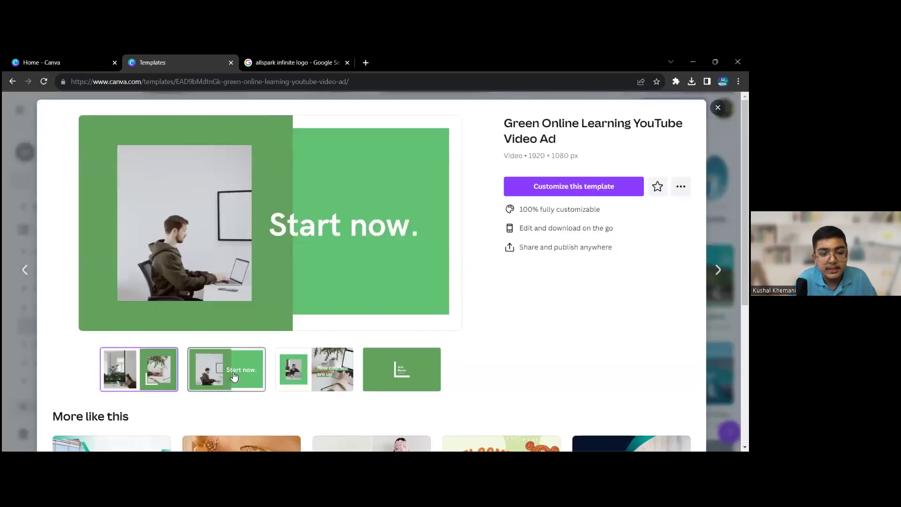
pyautogui.click(324, 380)
pyautogui.click(403, 379)
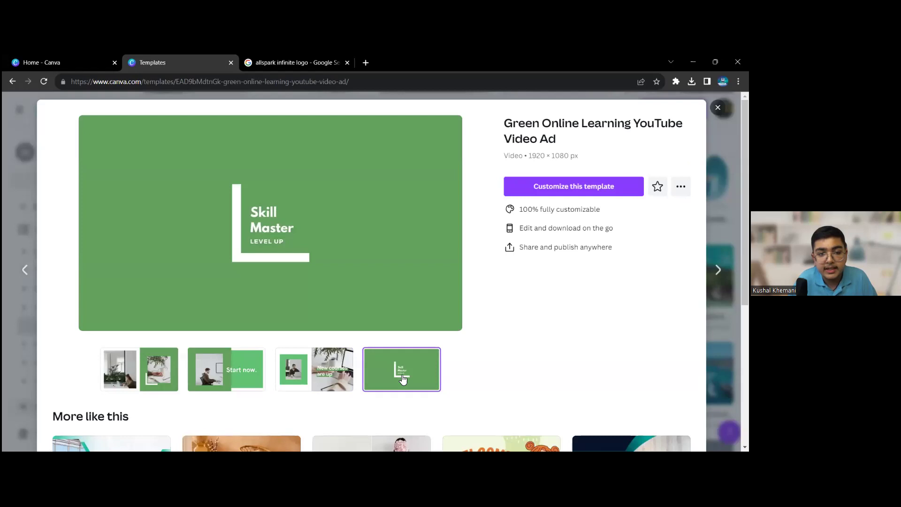
pyautogui.click(568, 187)
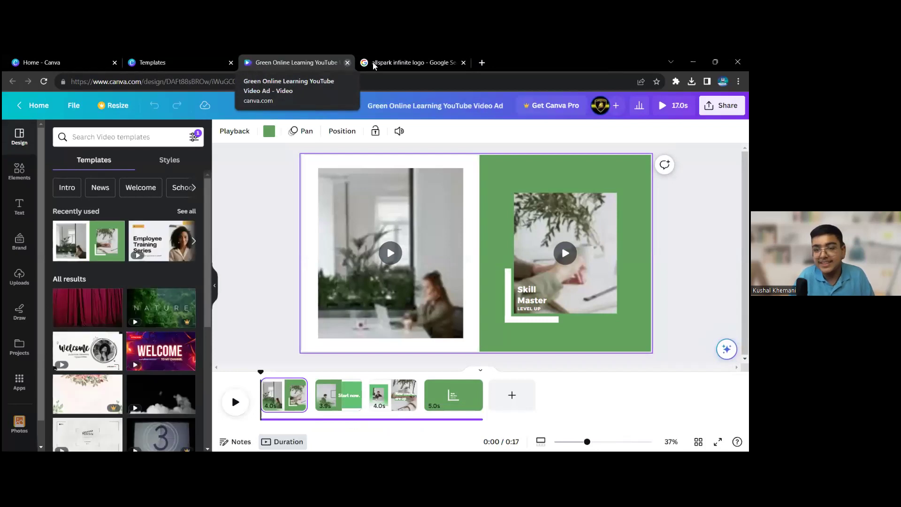
# Change the first scene's green background to Cobalt blue
pyautogui.click(224, 132)
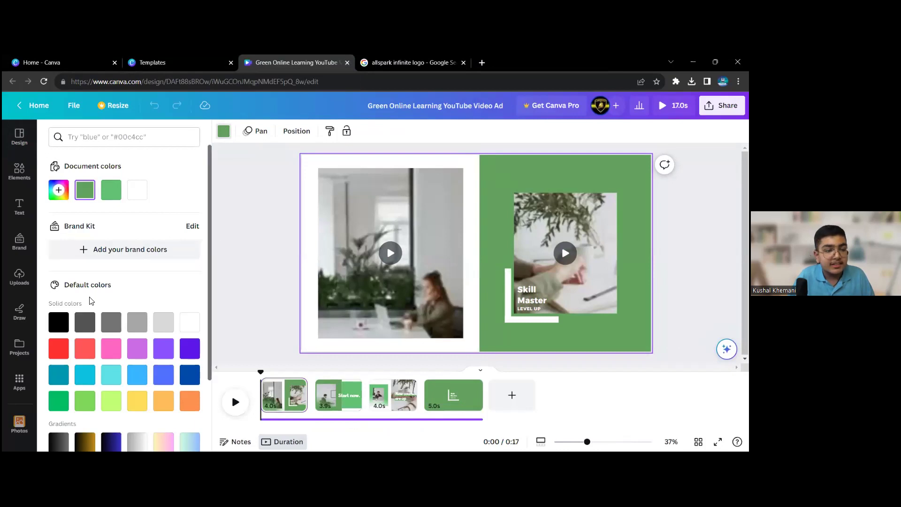
pyautogui.scroll(-2, 92, 301)
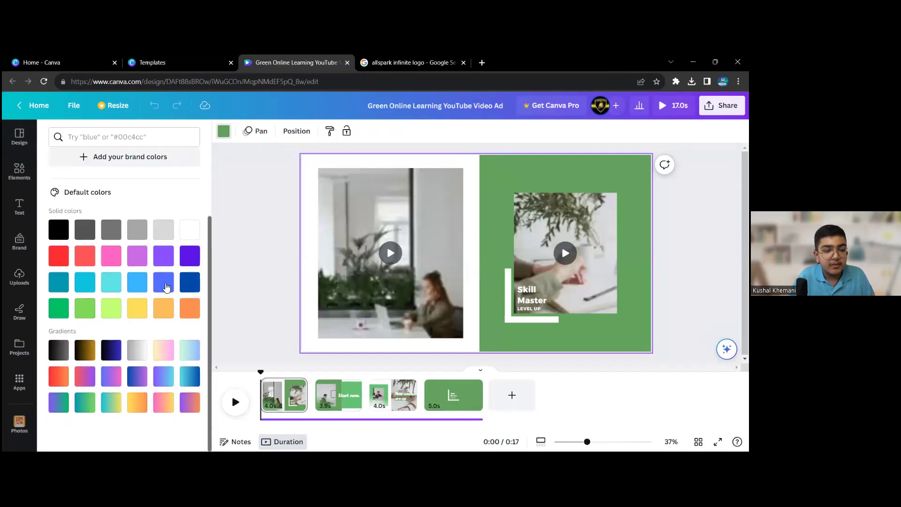
pyautogui.click(189, 282)
pyautogui.click(274, 227)
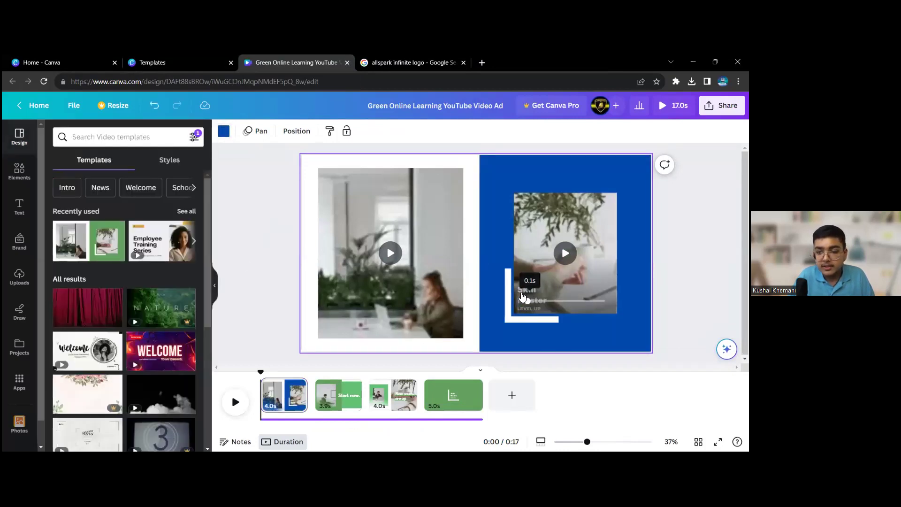
# Delete the small plant video clip and start a template search for 'techin'
pyautogui.click(545, 242)
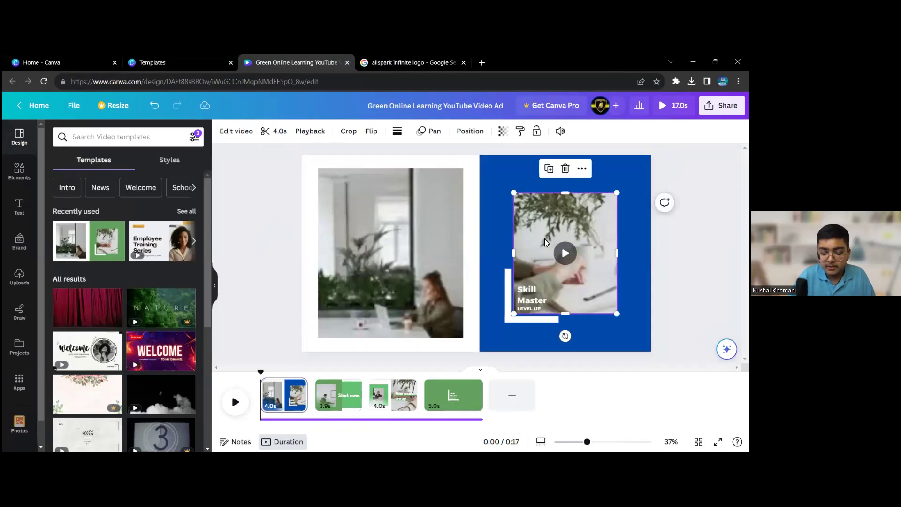
pyautogui.press('Delete')
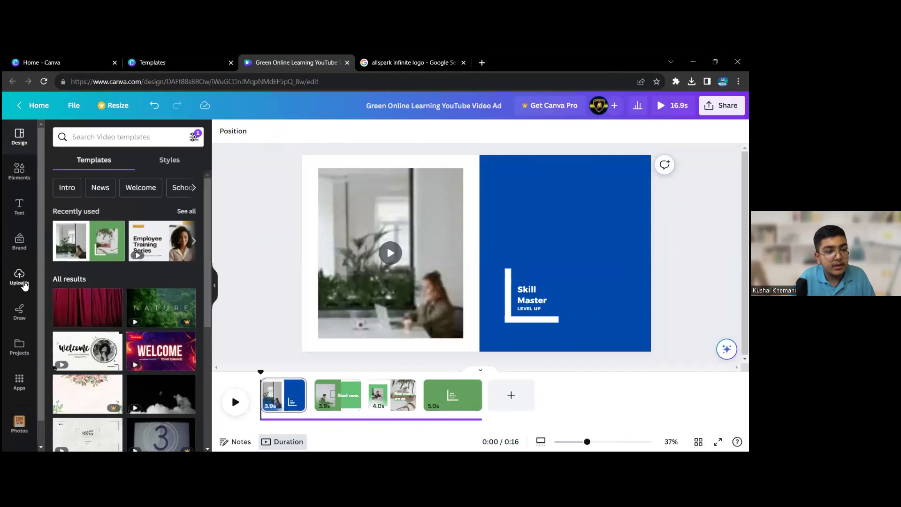
pyautogui.click(89, 137)
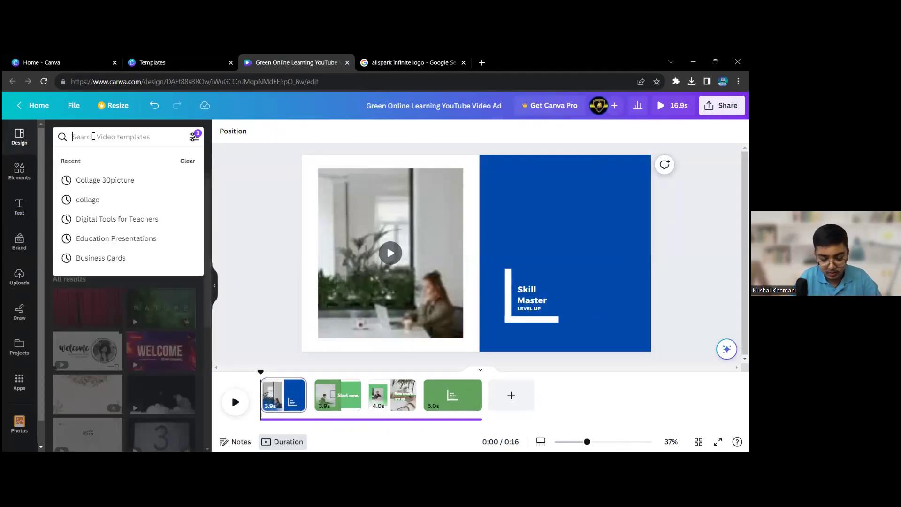
pyautogui.write('techin')
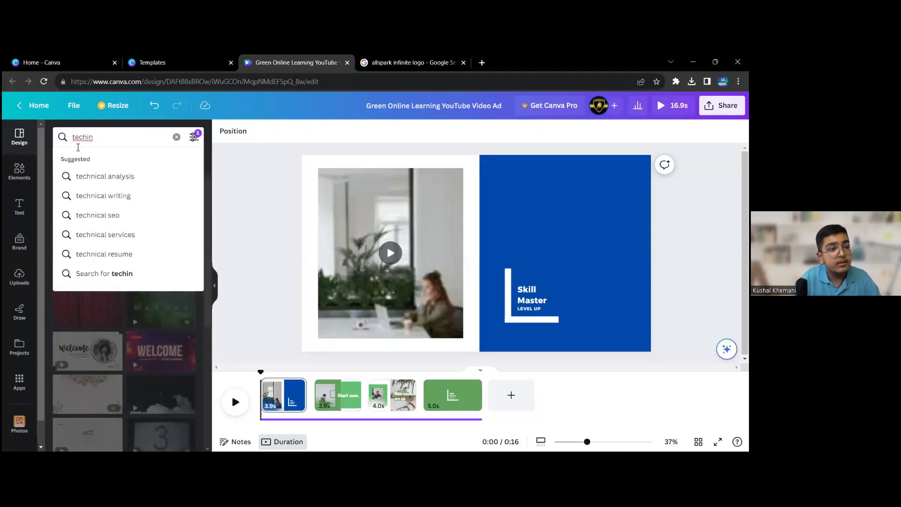
# Correct the search term to 'teaching' and run it
pyautogui.click(79, 138)
pyautogui.write('a')
pyautogui.click(104, 137)
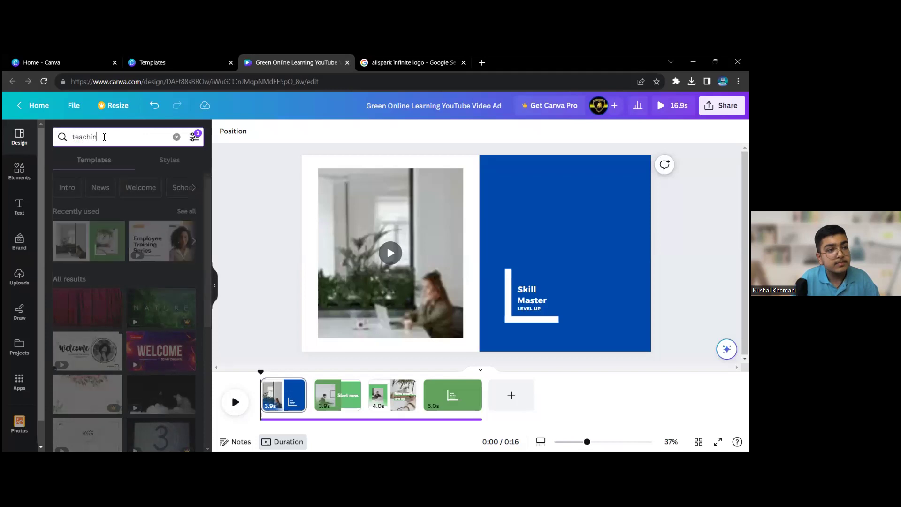
pyautogui.write('g')
pyautogui.press('Return')
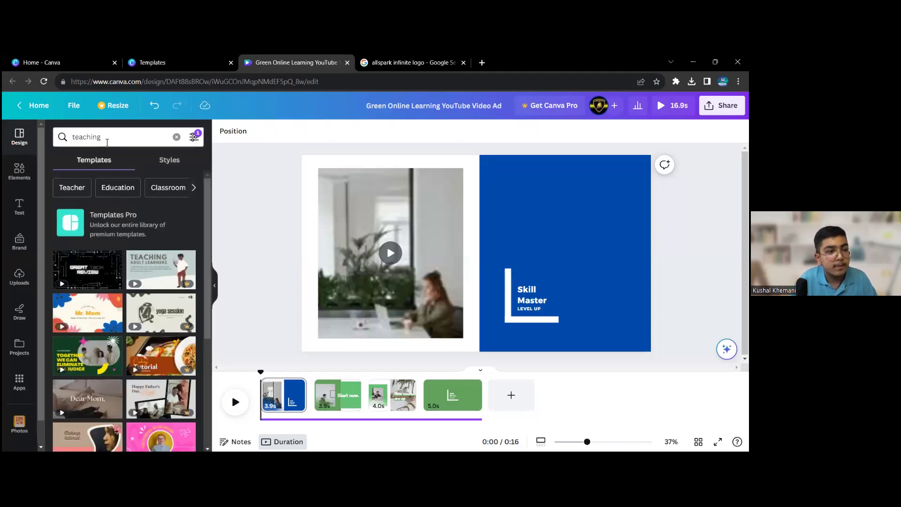
# Rerun 'teaching' in the Elements tab and show all matching videos
pyautogui.moveTo(107, 143); pyautogui.dragTo(79, 143)
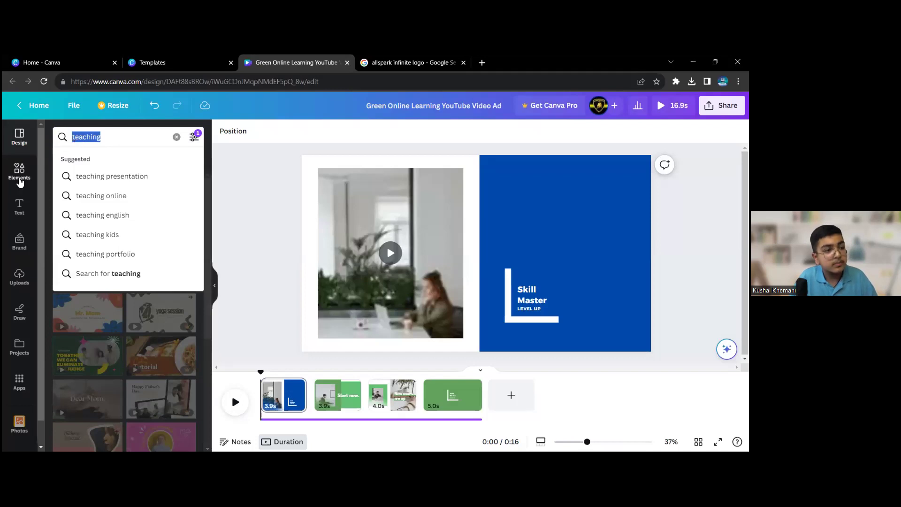
pyautogui.click(19, 172)
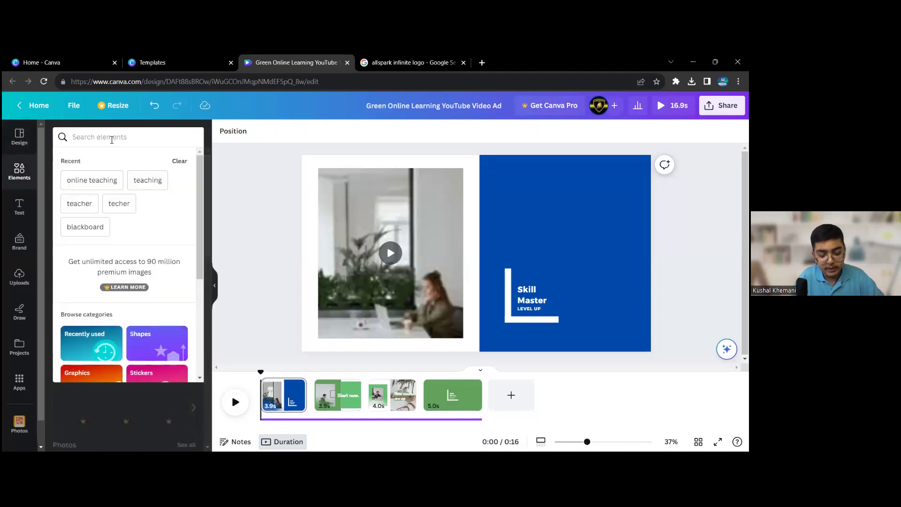
pyautogui.click(147, 180)
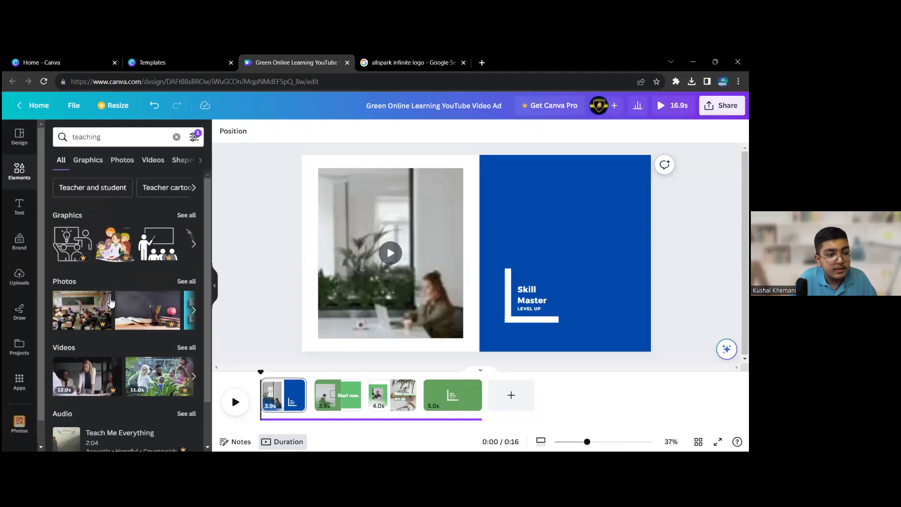
pyautogui.scroll(-1, 90, 316)
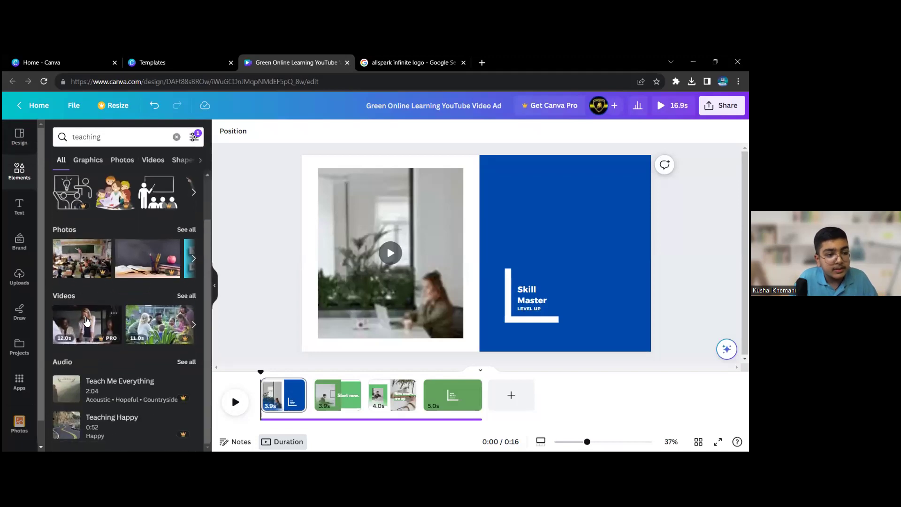
pyautogui.click(186, 296)
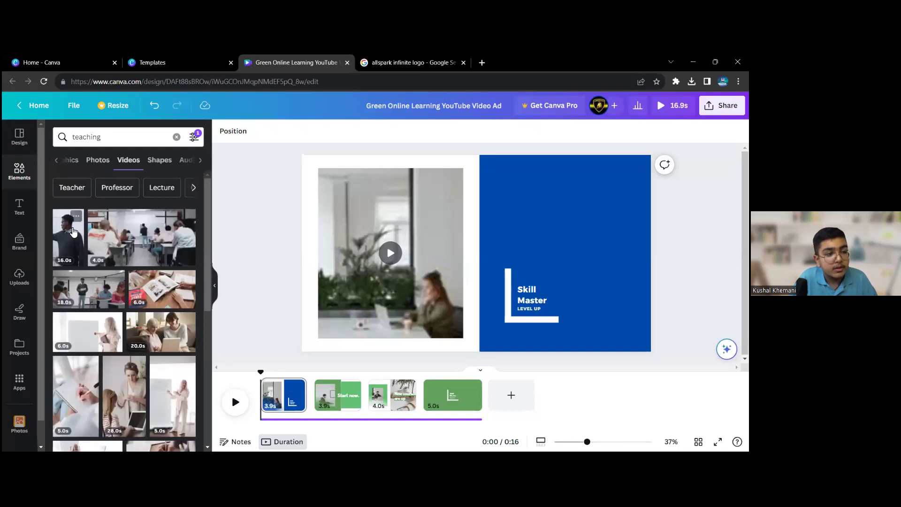
# Add the 16.0s whiteboard teacher video, then crop, size and position it on the blue half
pyautogui.click(70, 236)
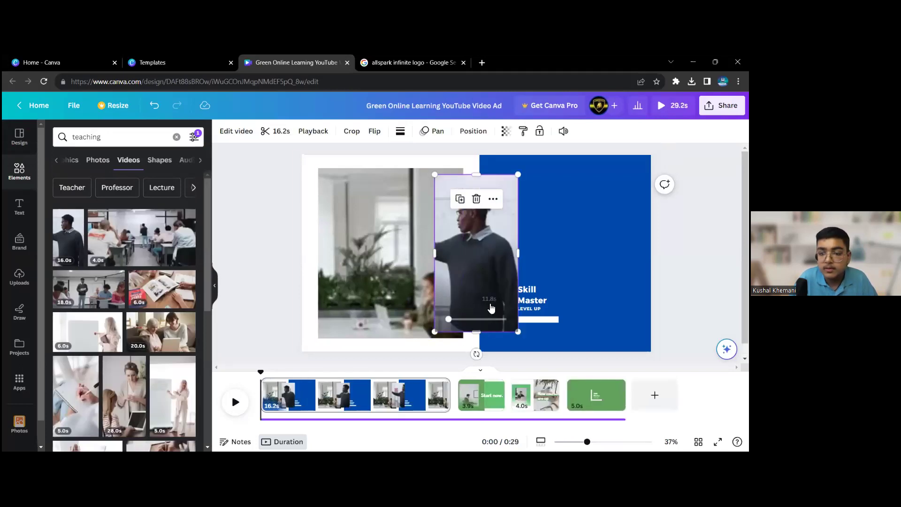
pyautogui.moveTo(476, 332); pyautogui.dragTo(548, 280)
pyautogui.moveTo(610, 188); pyautogui.dragTo(624, 167)
pyautogui.moveTo(570, 237); pyautogui.dragTo(568, 247)
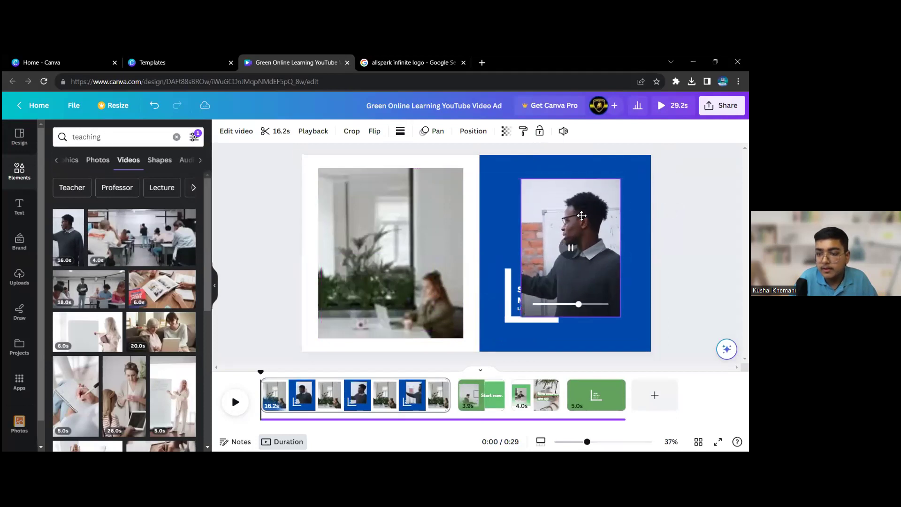
pyautogui.moveTo(620, 178); pyautogui.dragTo(609, 193)
pyautogui.moveTo(589, 237); pyautogui.dragTo(590, 240)
# Send the whiteboard video backward behind the Skill Master text and enlarge it to about 581 × 792
pyautogui.rightClick(566, 214)
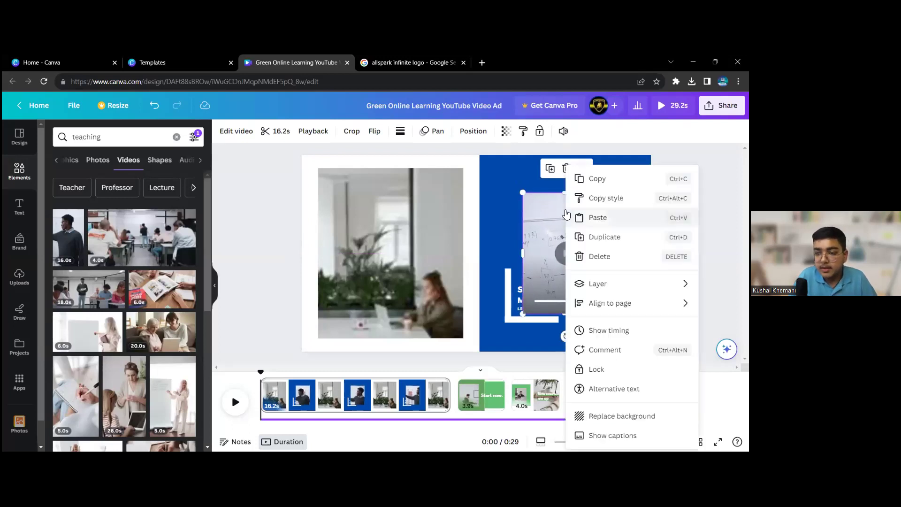
pyautogui.moveTo(625, 284)
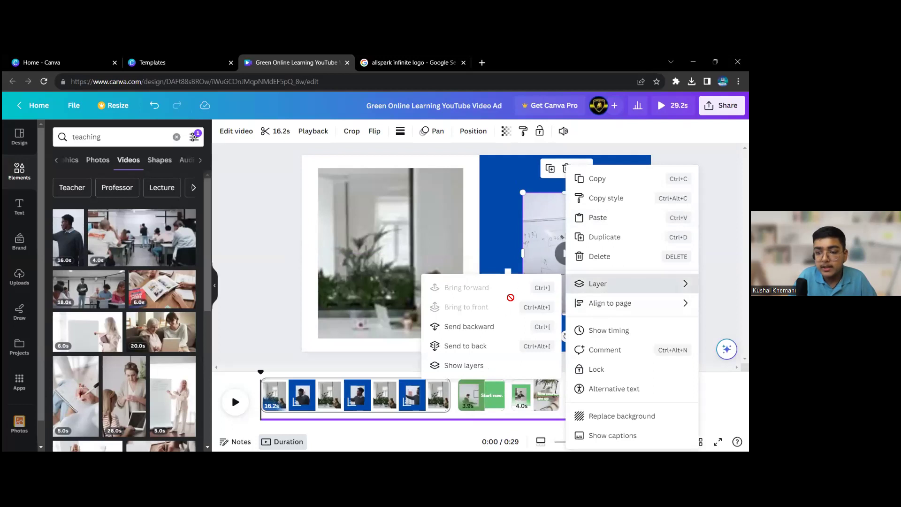
pyautogui.click(490, 329)
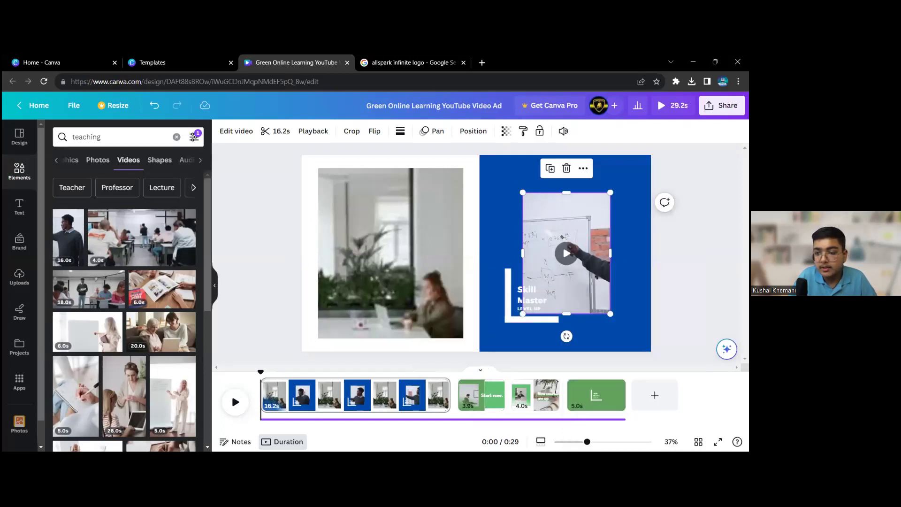
pyautogui.press('Escape')
pyautogui.click(540, 204)
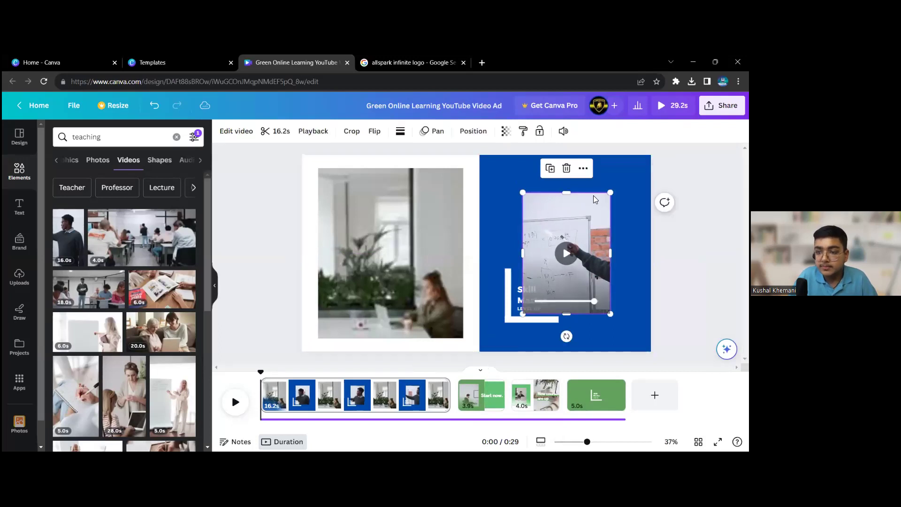
pyautogui.moveTo(610, 193); pyautogui.dragTo(574, 197)
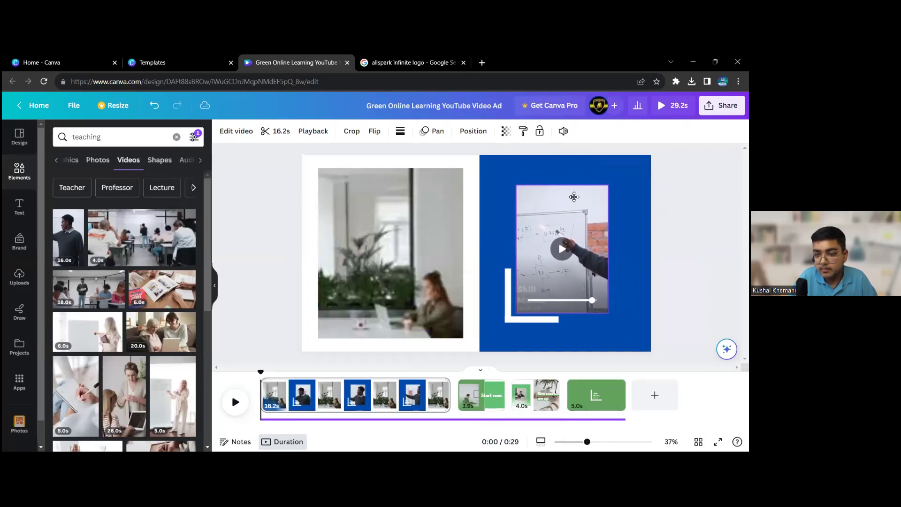
pyautogui.moveTo(608, 184); pyautogui.dragTo(621, 168)
pyautogui.moveTo(621, 237); pyautogui.dragTo(629, 239)
pyautogui.moveTo(517, 241); pyautogui.dragTo(516, 241)
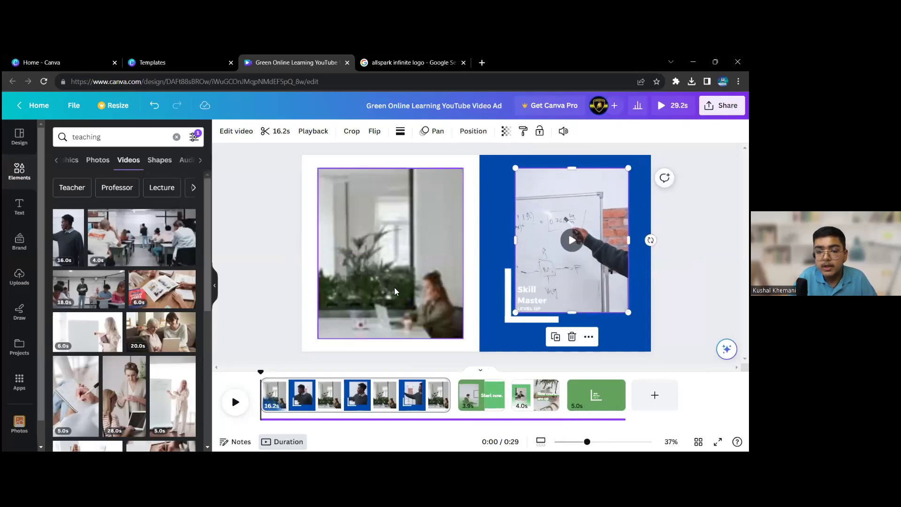
# Trim the left office clip from 3.9s down to 3.2s
pyautogui.click(394, 291)
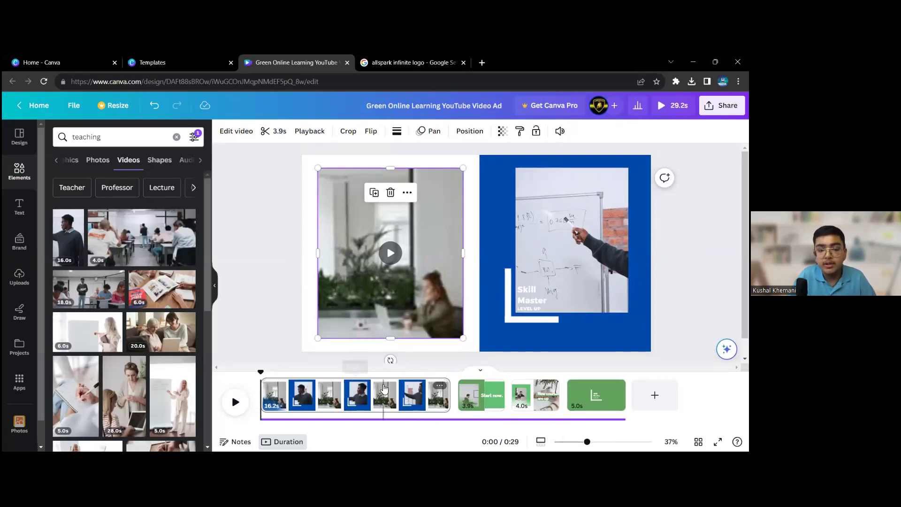
pyautogui.click(283, 133)
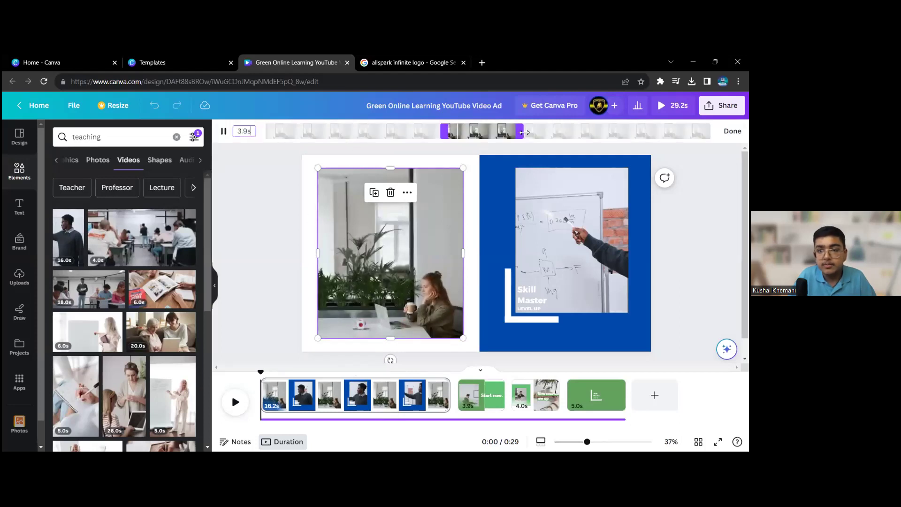
pyautogui.moveTo(511, 130); pyautogui.dragTo(392, 131)
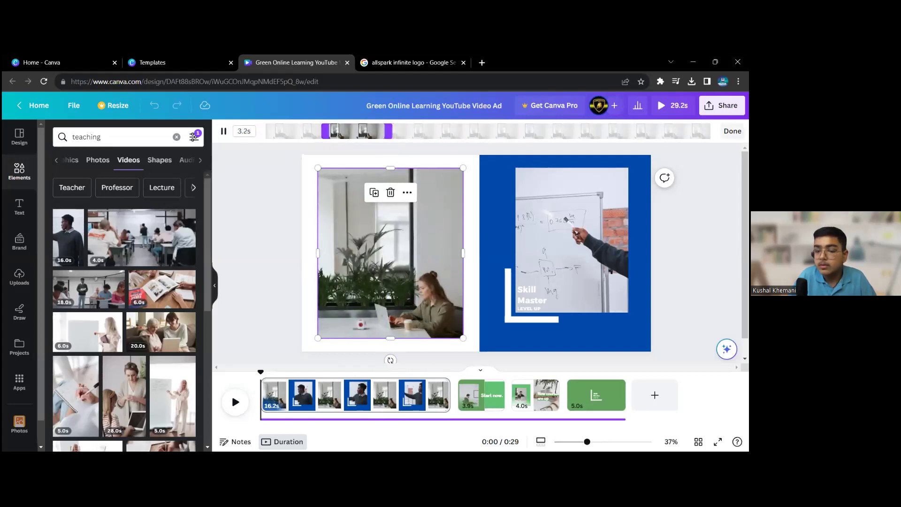
pyautogui.press('Escape')
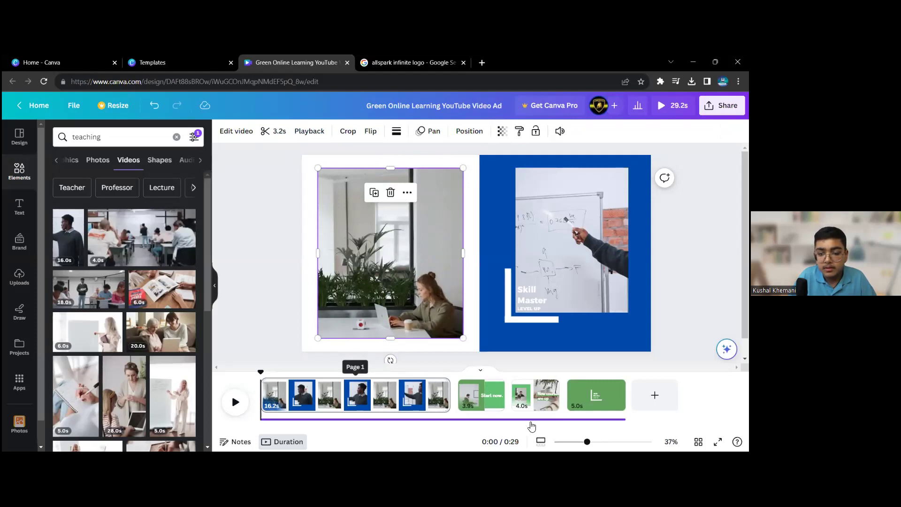
pyautogui.click(486, 400)
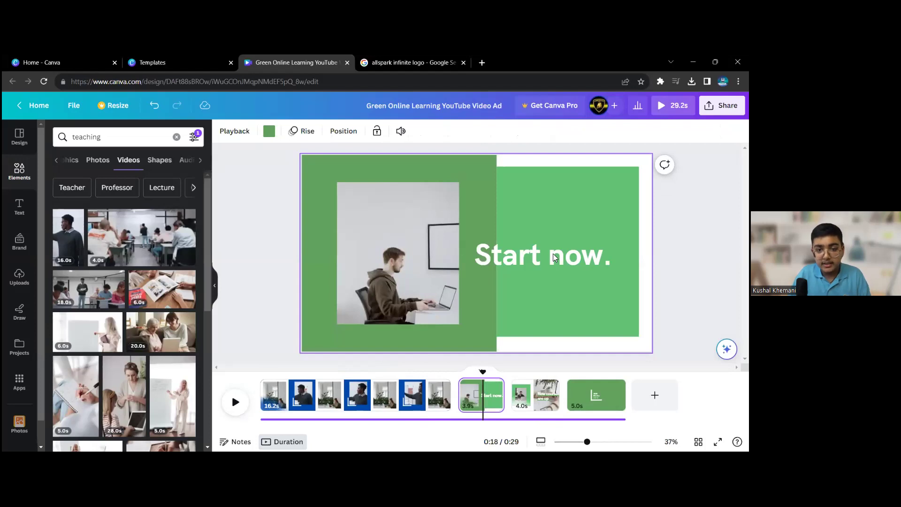
# Turn the page background dark blue and the right green rectangle light blue
pyautogui.click(574, 216)
pyautogui.click(388, 236)
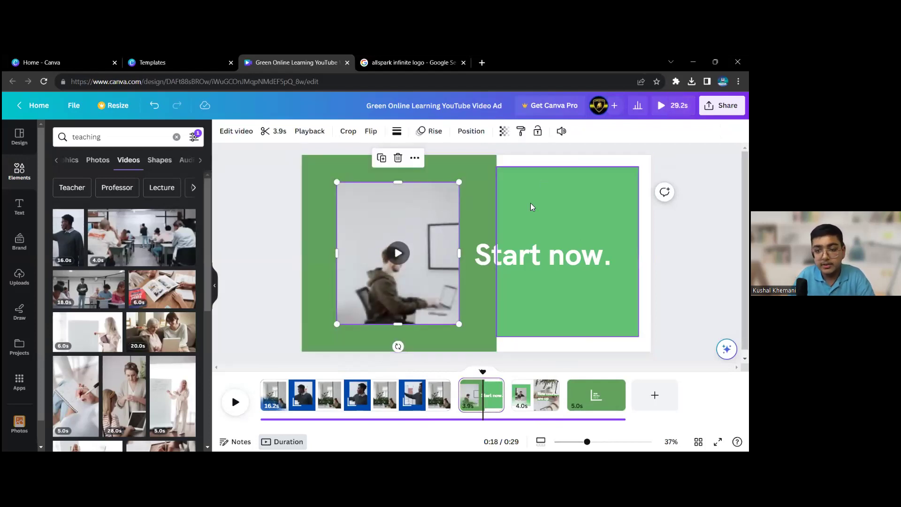
pyautogui.click(549, 228)
pyautogui.click(479, 183)
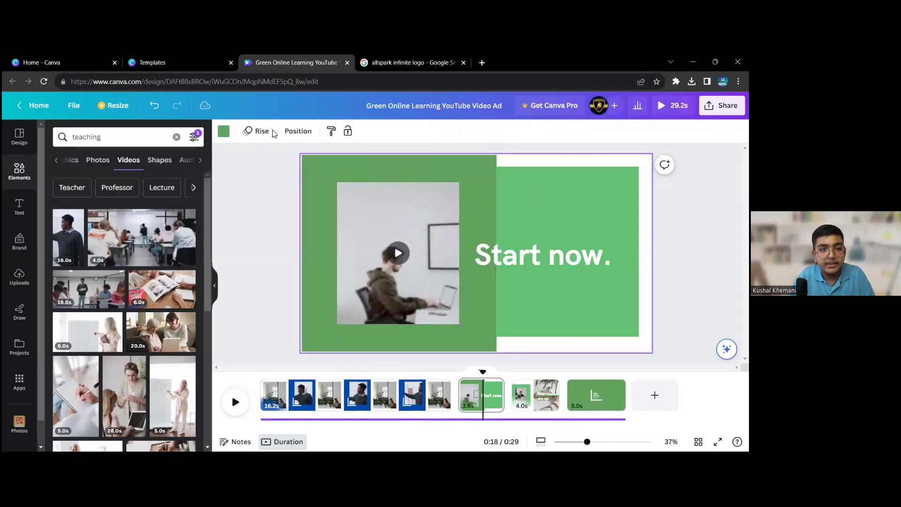
pyautogui.click(224, 131)
pyautogui.click(189, 374)
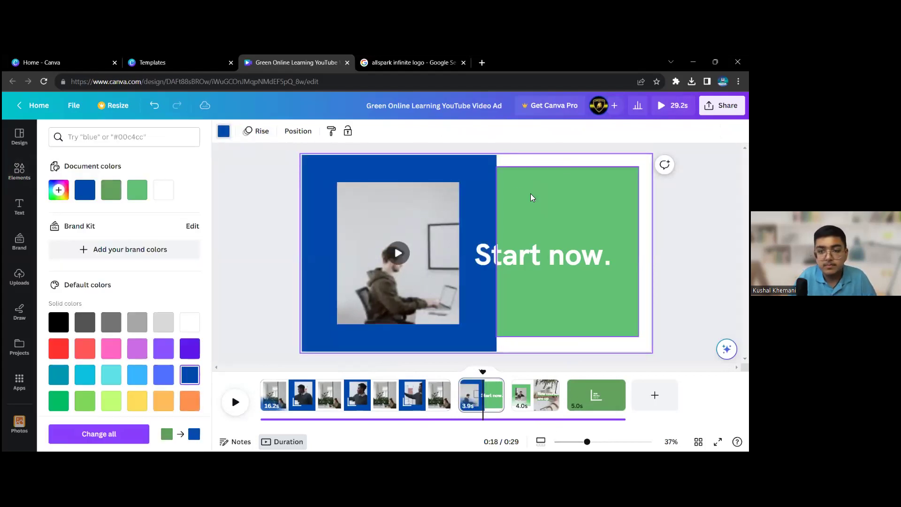
pyautogui.click(531, 194)
pyautogui.click(222, 132)
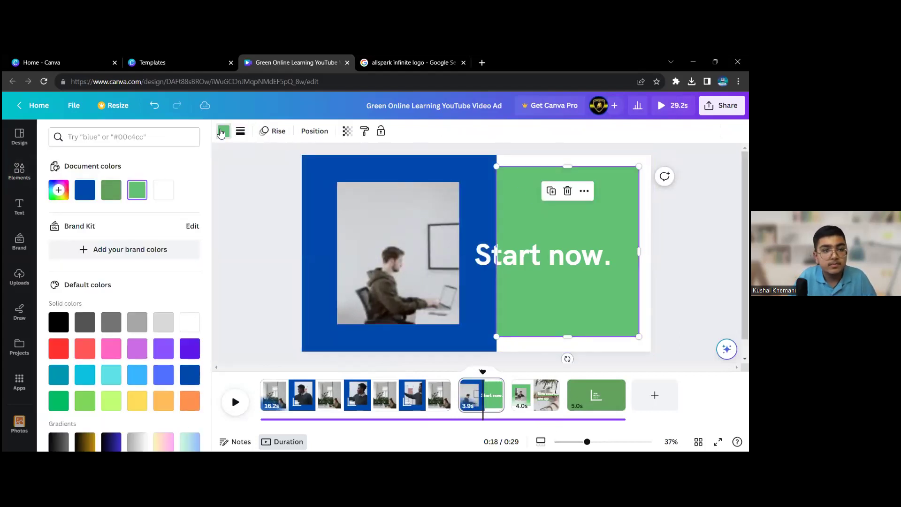
pyautogui.click(139, 382)
# On the New courses are up page, make the photo frame blue, then ungroup and raise the heading
pyautogui.click(535, 399)
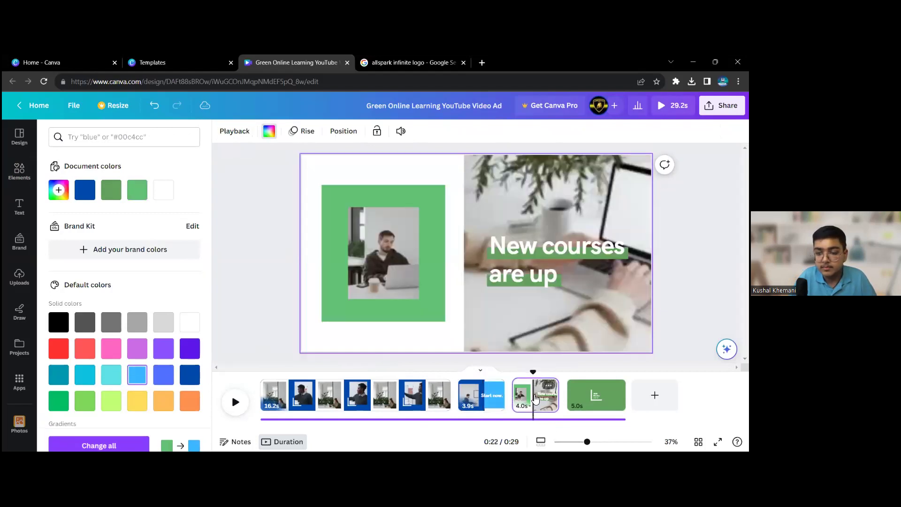
pyautogui.click(425, 204)
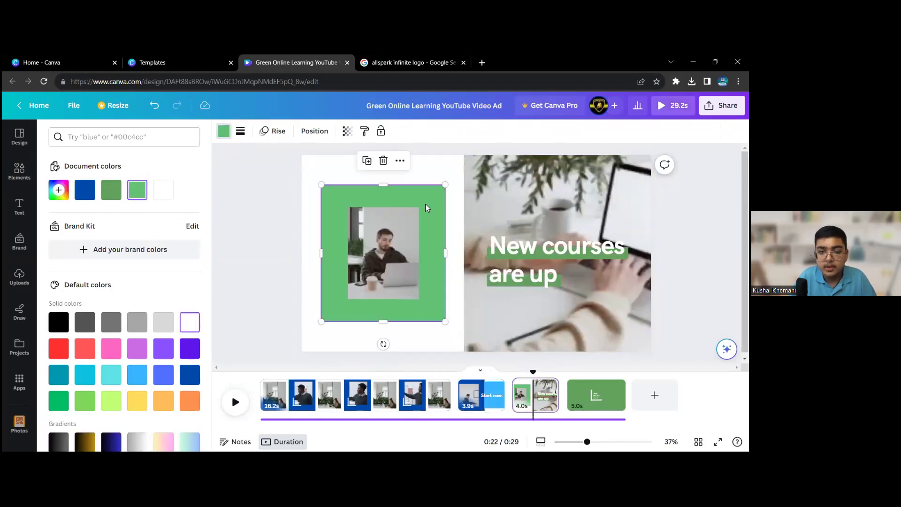
pyautogui.click(164, 374)
pyautogui.click(543, 274)
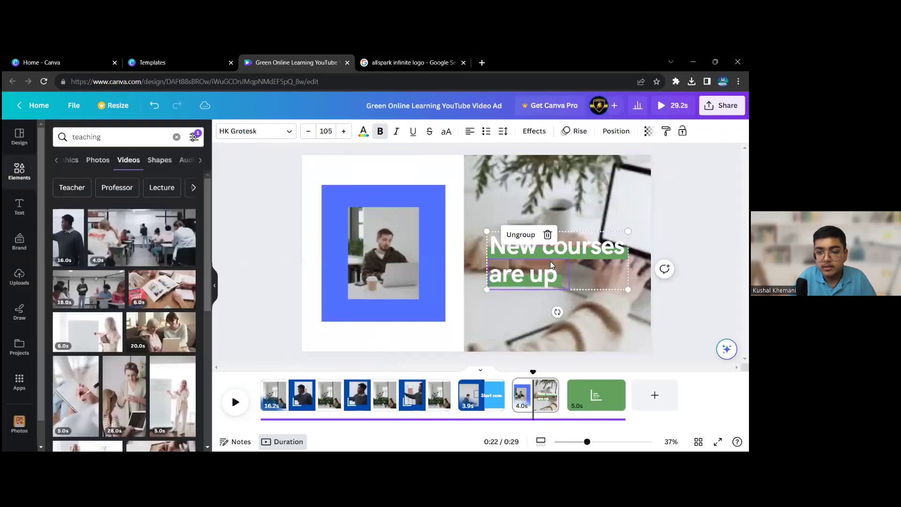
pyautogui.doubleClick(562, 279)
pyautogui.click(587, 259)
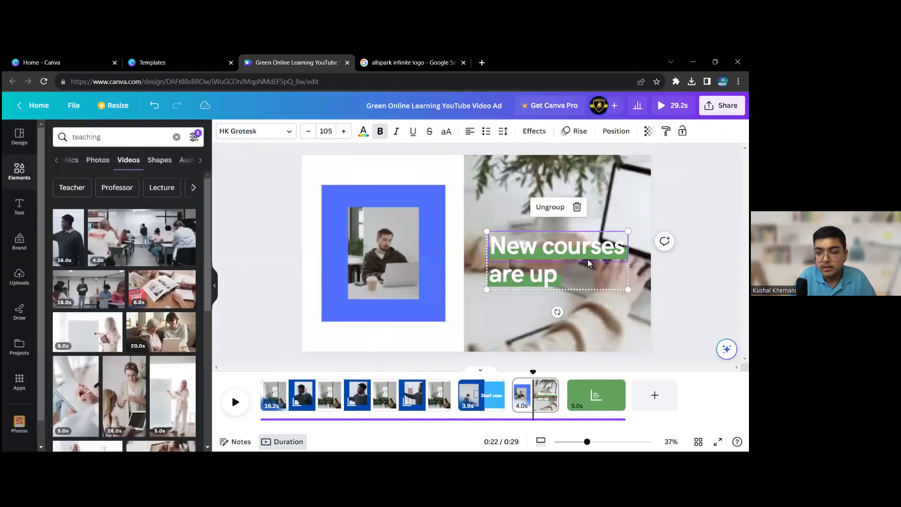
pyautogui.click(363, 132)
pyautogui.press('Escape')
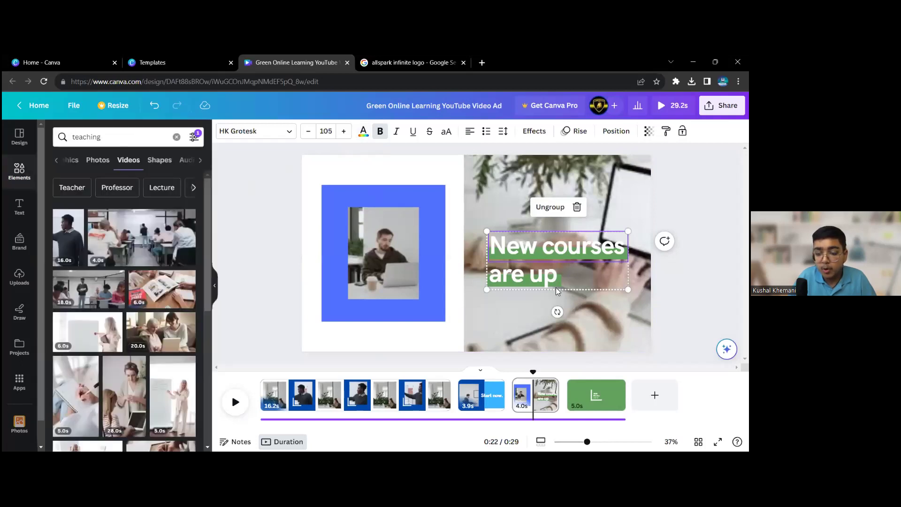
pyautogui.rightClick(553, 261)
pyautogui.click(594, 330)
pyautogui.moveTo(606, 273)
pyautogui.mouseDown()
pyautogui.moveTo(582, 253)
pyautogui.moveTo(606, 264)
pyautogui.mouseUp()
pyautogui.press('Escape')
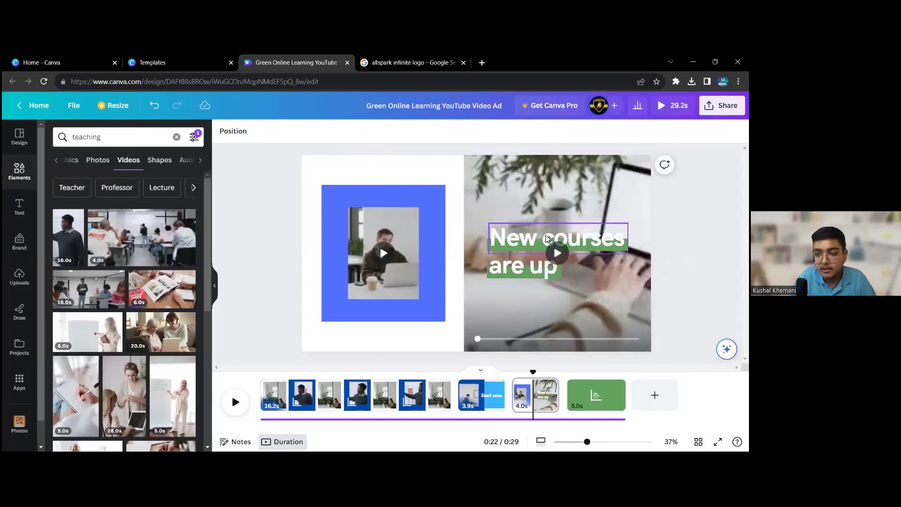
# Move the New courses text higher and turn the green bar beneath it light blue
pyautogui.click(547, 240)
pyautogui.click(514, 237)
pyautogui.click(518, 232)
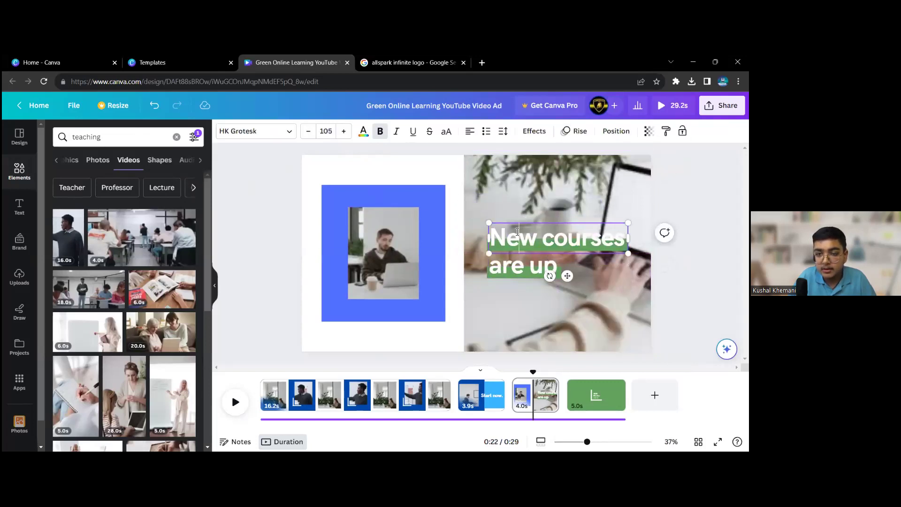
pyautogui.click(479, 244)
pyautogui.moveTo(508, 237); pyautogui.dragTo(512, 212)
pyautogui.click(513, 244)
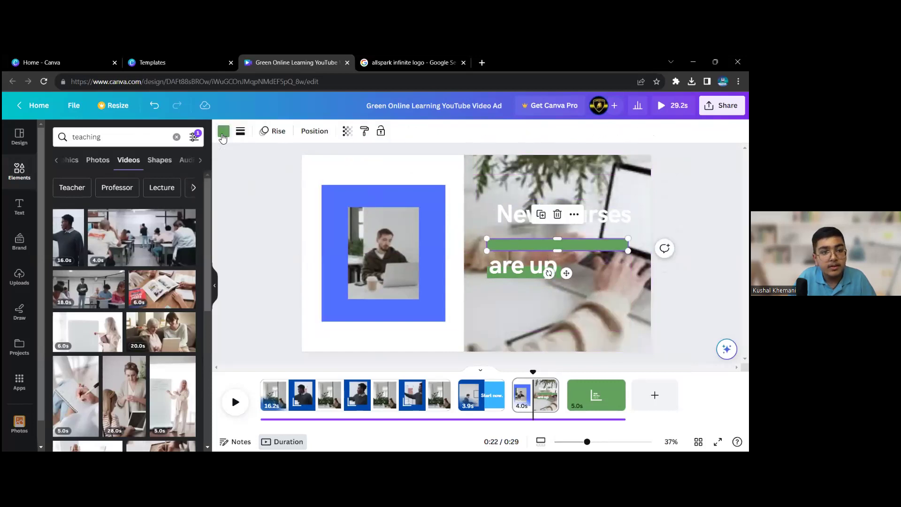
pyautogui.click(223, 133)
pyautogui.click(137, 375)
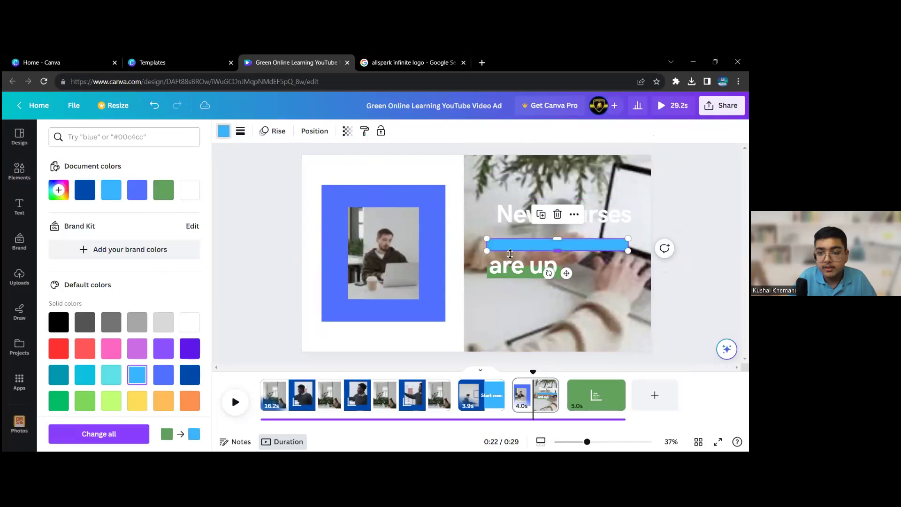
# Turn the second bar light blue, reposition the are up and New courses text, and show the Skill Master end page
pyautogui.moveTo(536, 267); pyautogui.dragTo(535, 230)
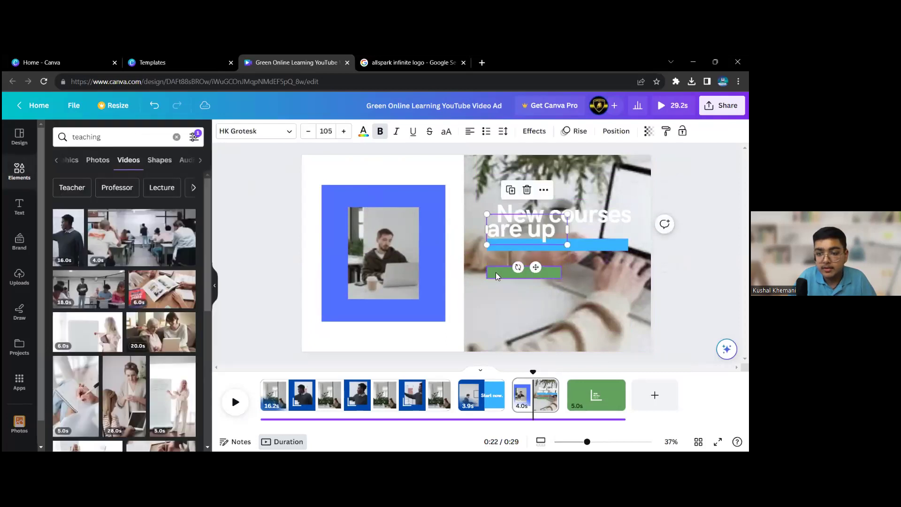
pyautogui.click(497, 273)
pyautogui.click(224, 132)
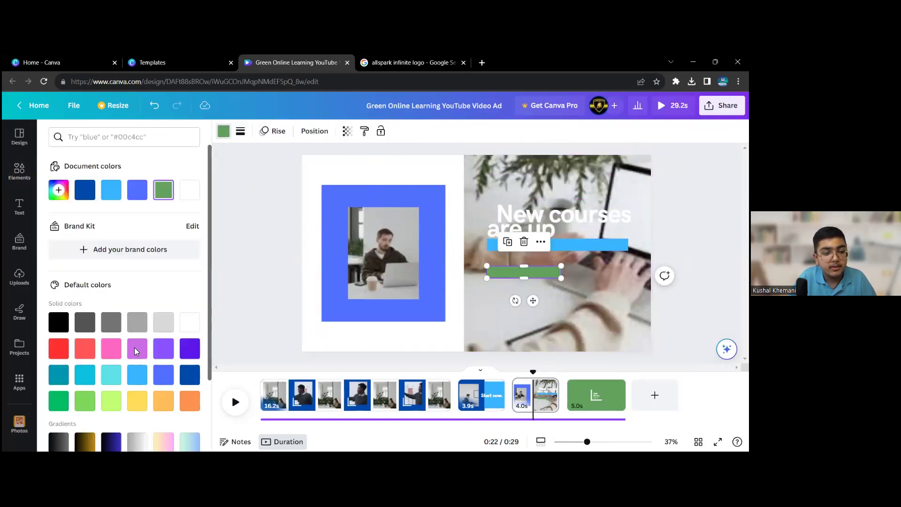
pyautogui.click(135, 380)
pyautogui.moveTo(499, 224); pyautogui.dragTo(499, 258)
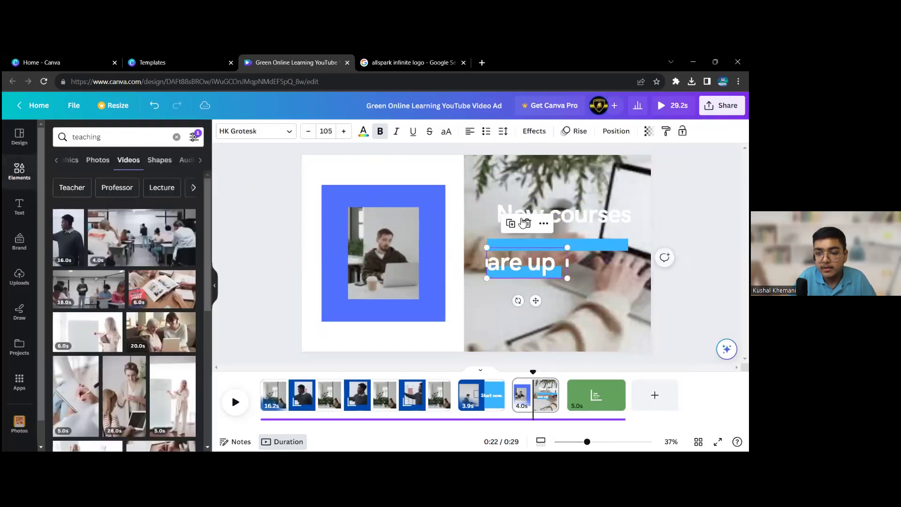
pyautogui.moveTo(494, 211); pyautogui.dragTo(496, 230)
pyautogui.press('Escape')
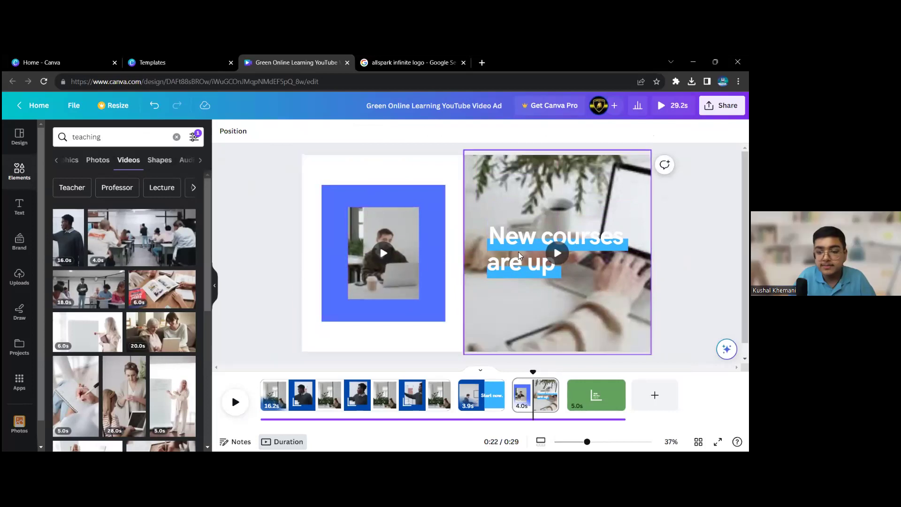
pyautogui.click(596, 393)
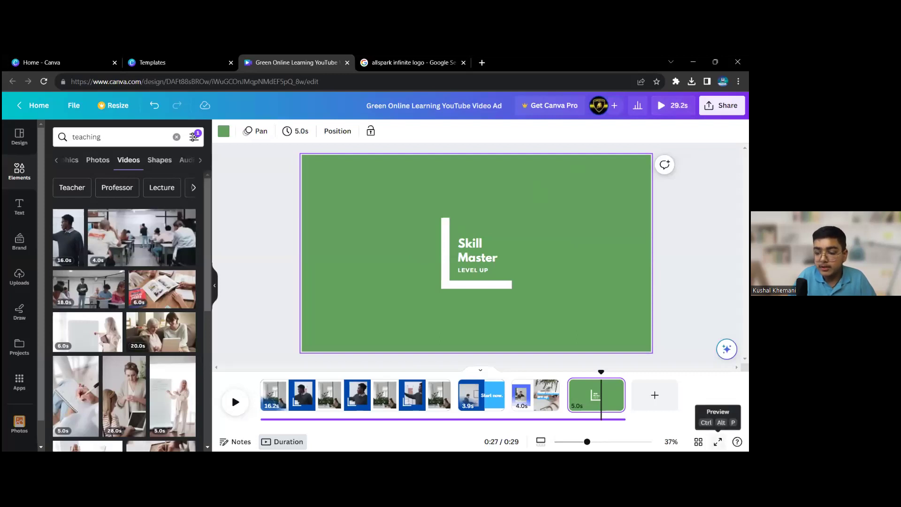
pyautogui.click(718, 442)
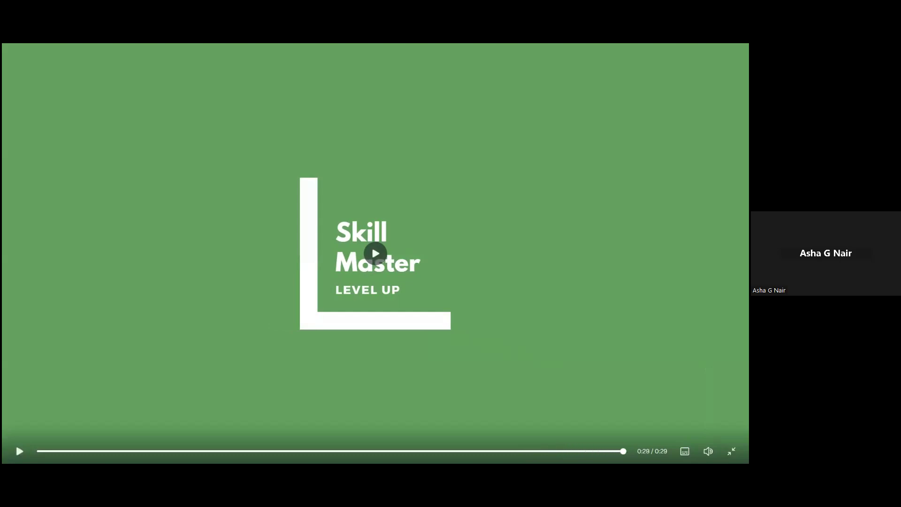
pyautogui.press('Escape')
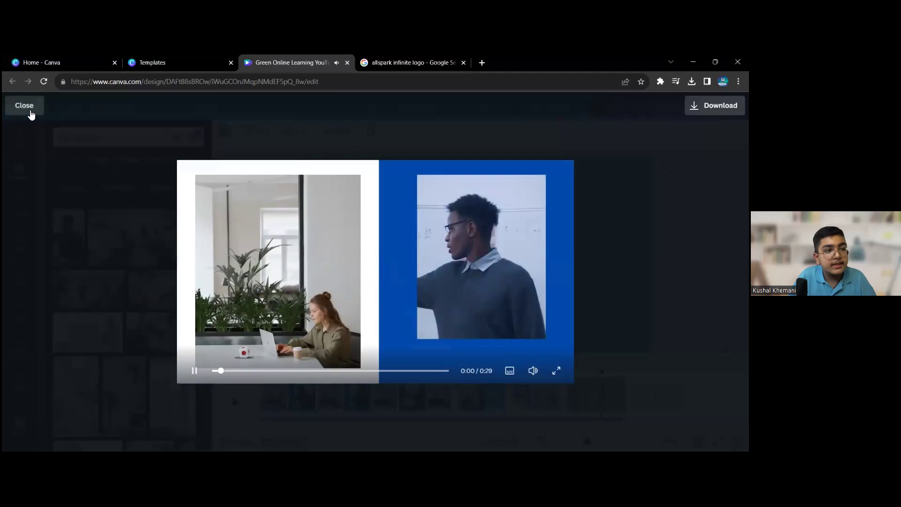
pyautogui.press('Escape')
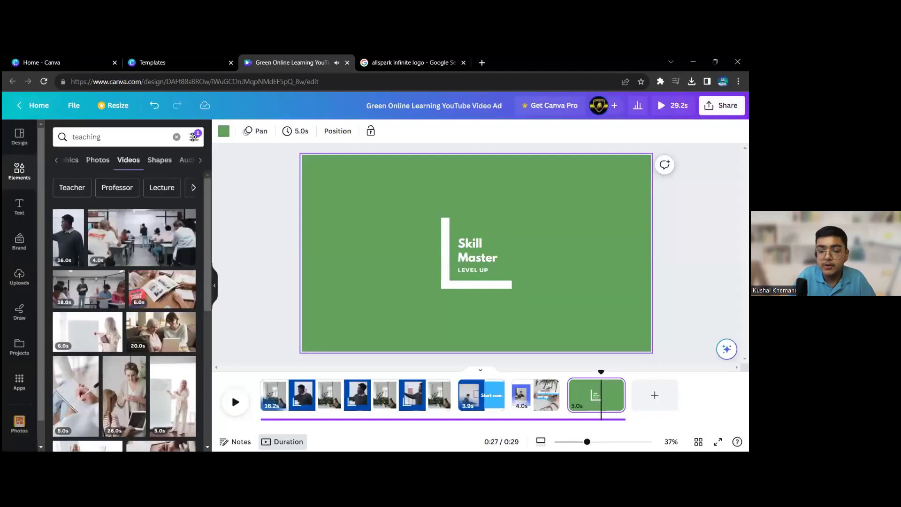
# Download all four ad pages as an MP4 video, then clear the teaching Elements search
pyautogui.click(722, 106)
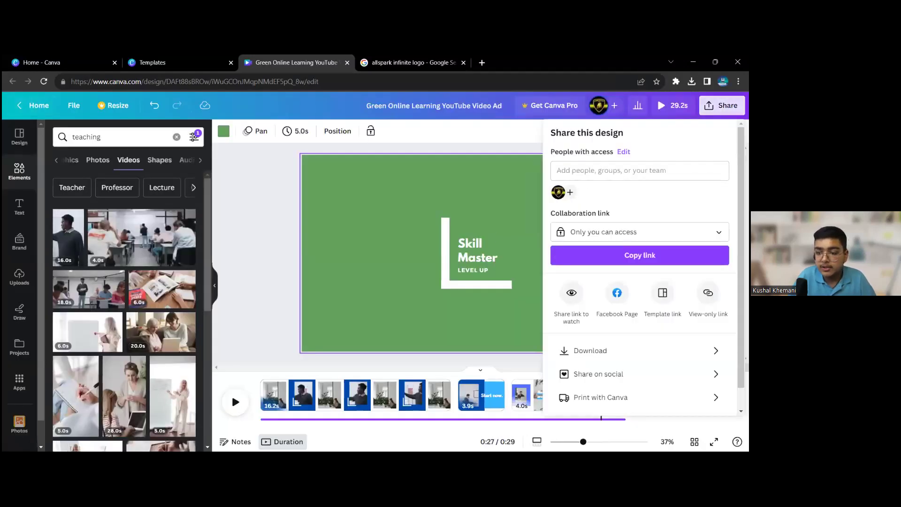
pyautogui.click(607, 358)
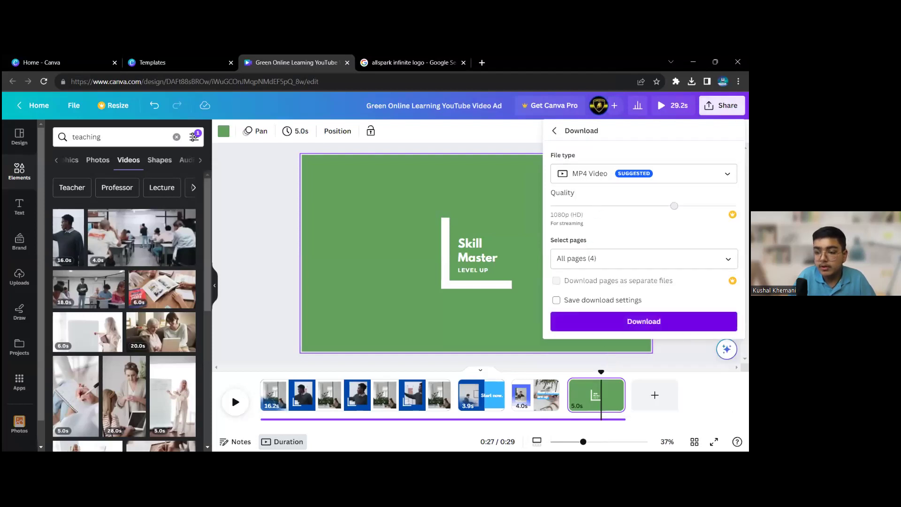
pyautogui.click(611, 259)
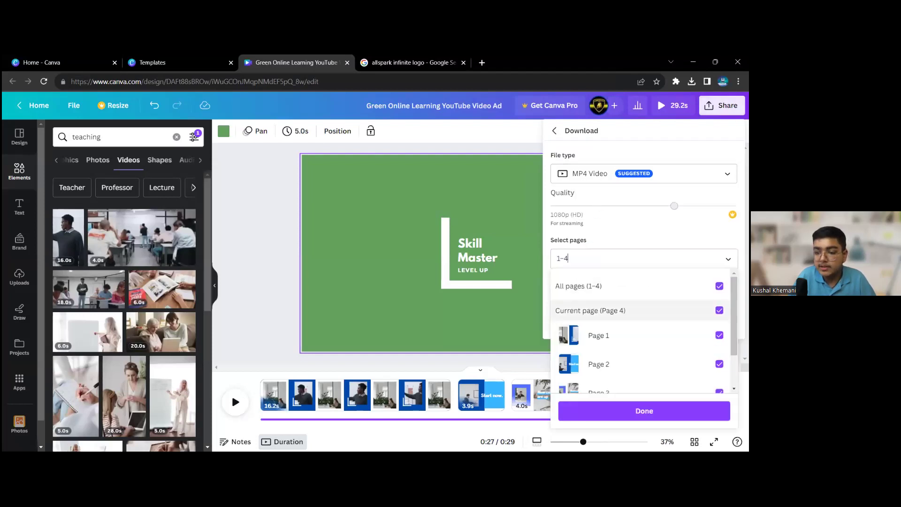
pyautogui.scroll(-2, 639, 306)
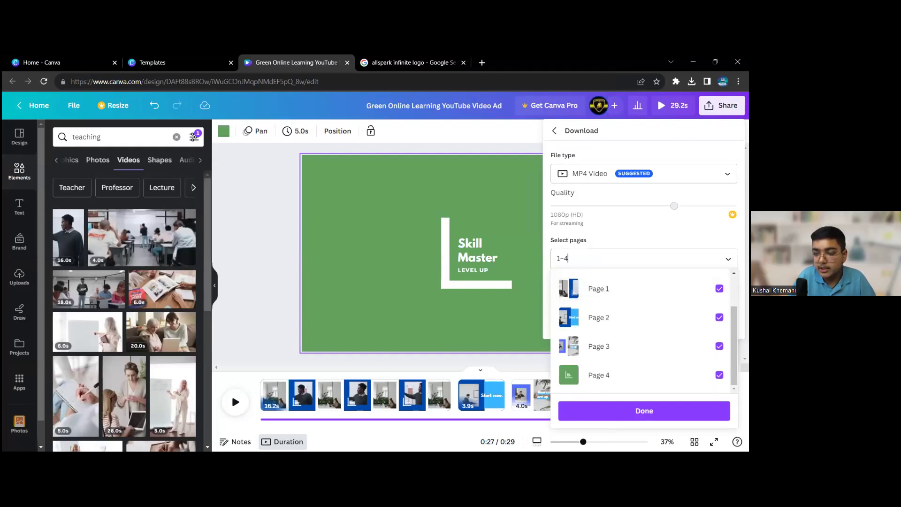
pyautogui.click(645, 411)
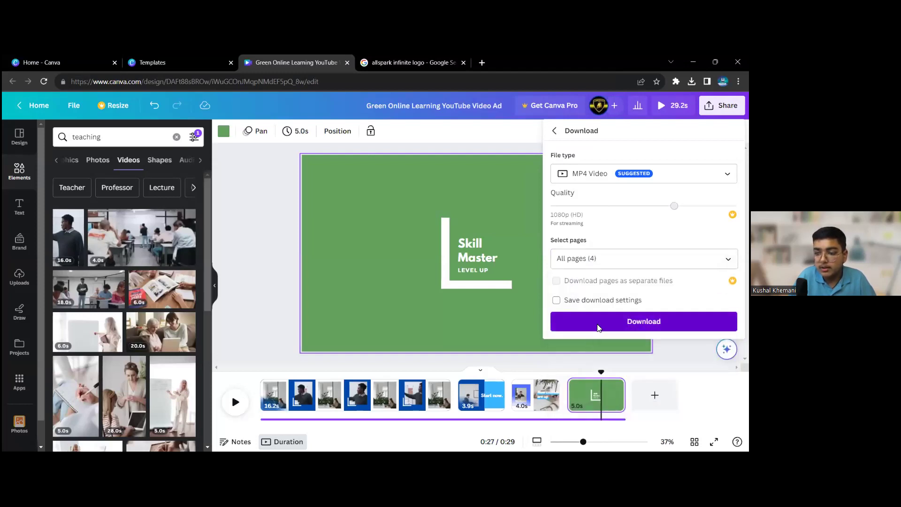
pyautogui.click(597, 324)
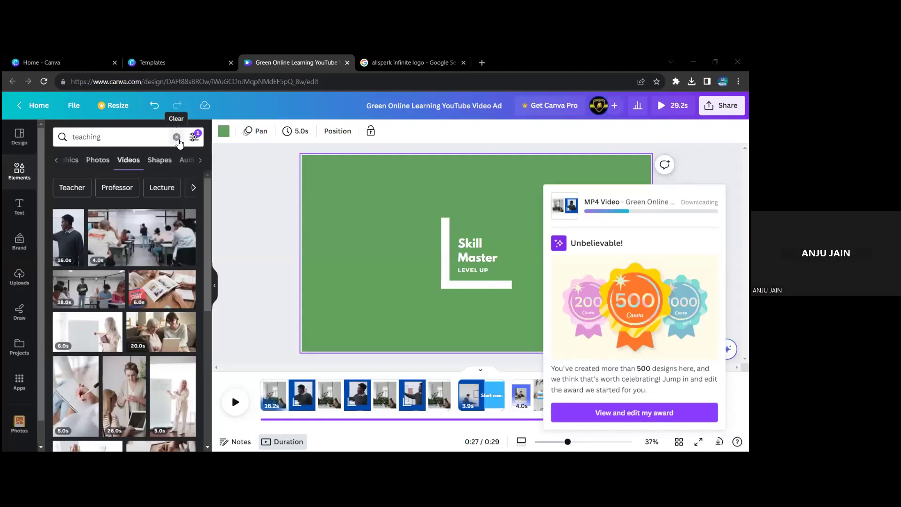
pyautogui.click(177, 138)
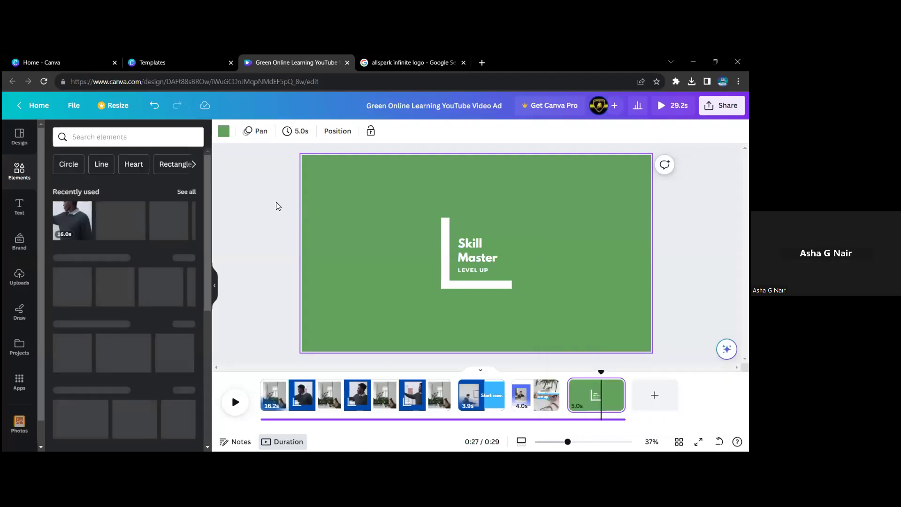
pyautogui.click(198, 59)
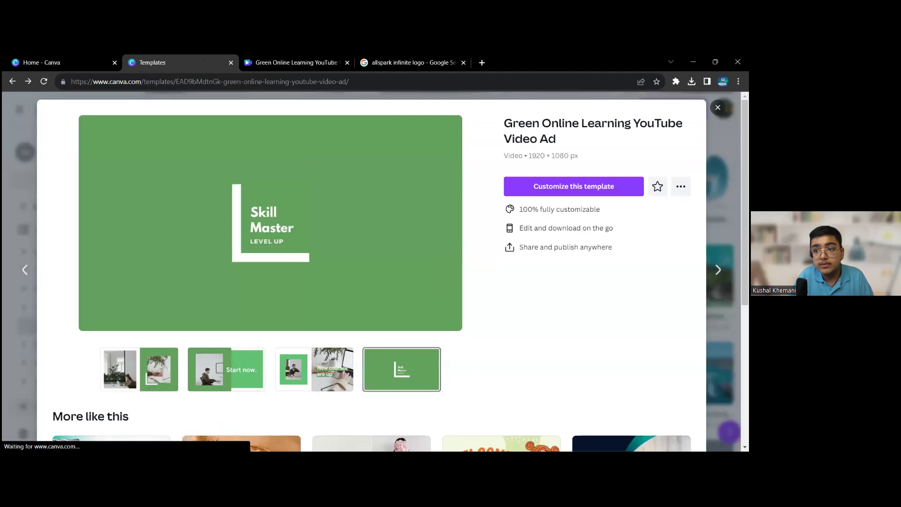
# Search templates for 'logo' and open the Logos category
pyautogui.press('Escape')
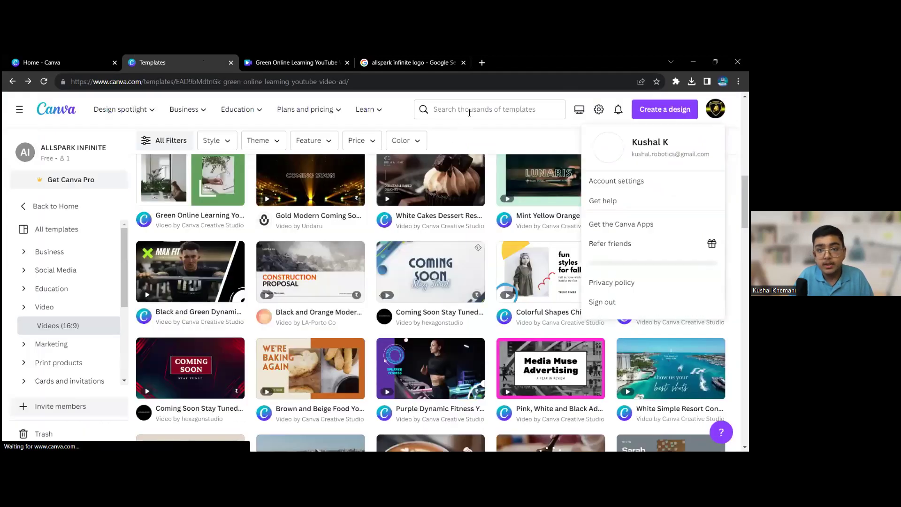
pyautogui.click(480, 109)
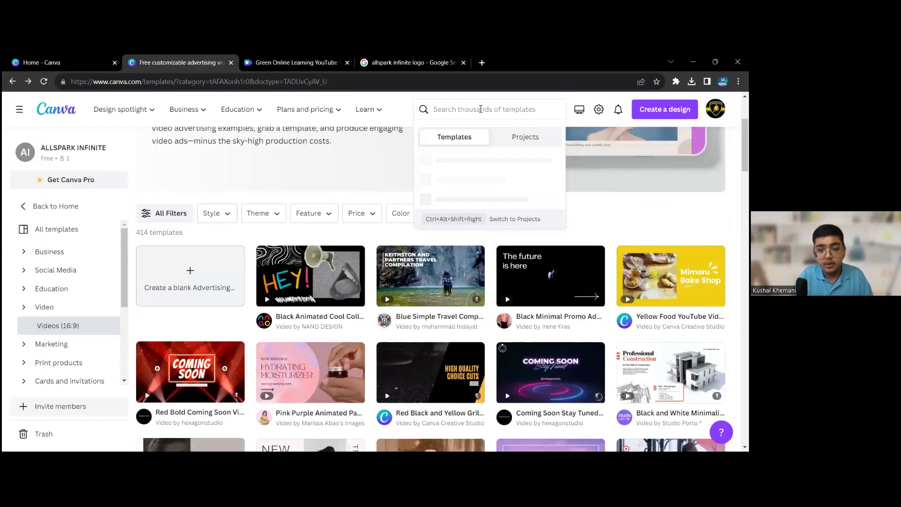
pyautogui.write('logo')
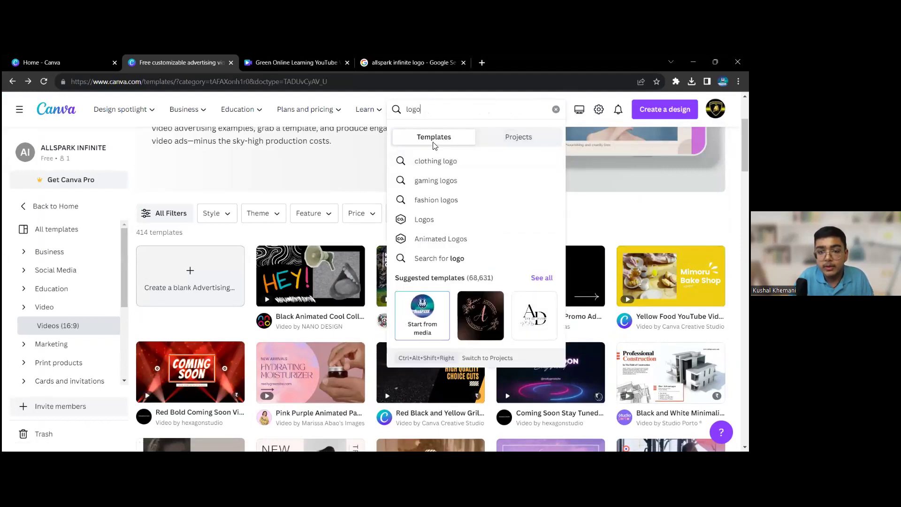
pyautogui.click(445, 221)
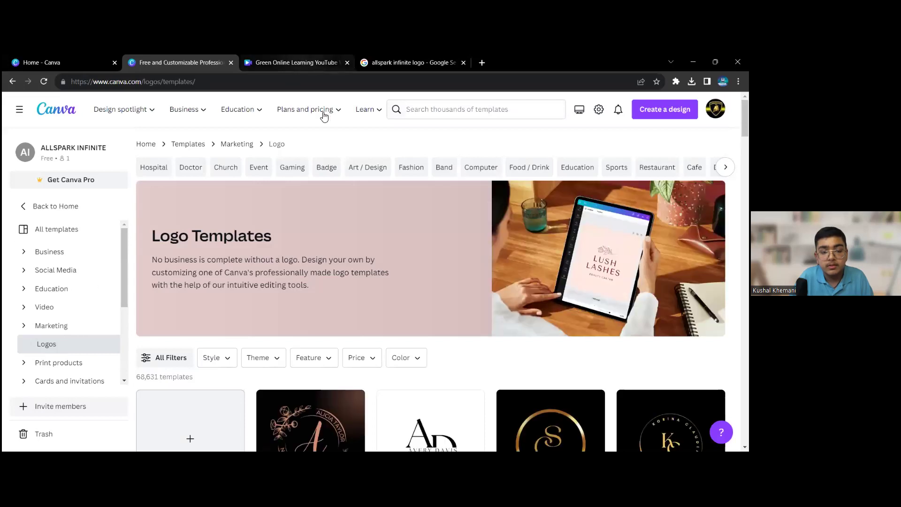
# Find the Neon Blue and Black Gamer Badge Logo and open it as an editable design
pyautogui.moveTo(322, 113)
pyautogui.scroll(-2, 364, 177)
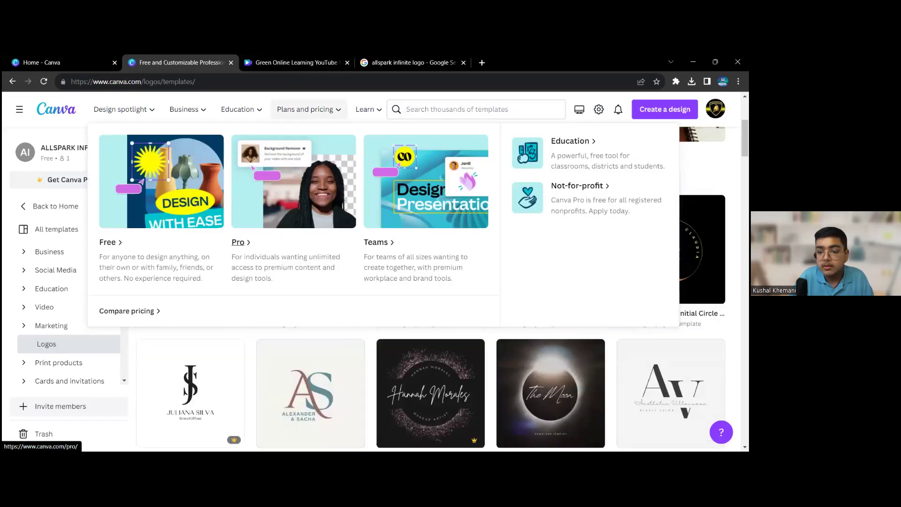
pyautogui.scroll(-8, 569, 183)
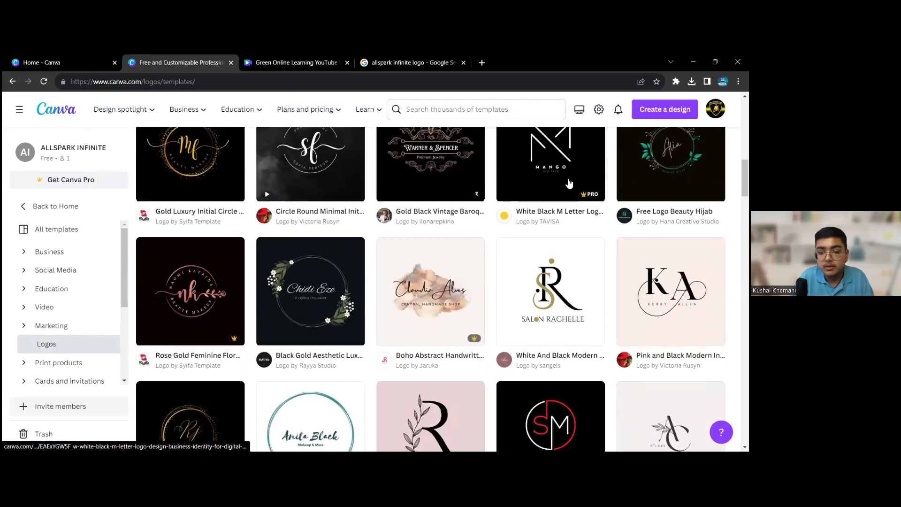
pyautogui.scroll(-4, 569, 184)
pyautogui.scroll(-5, 569, 183)
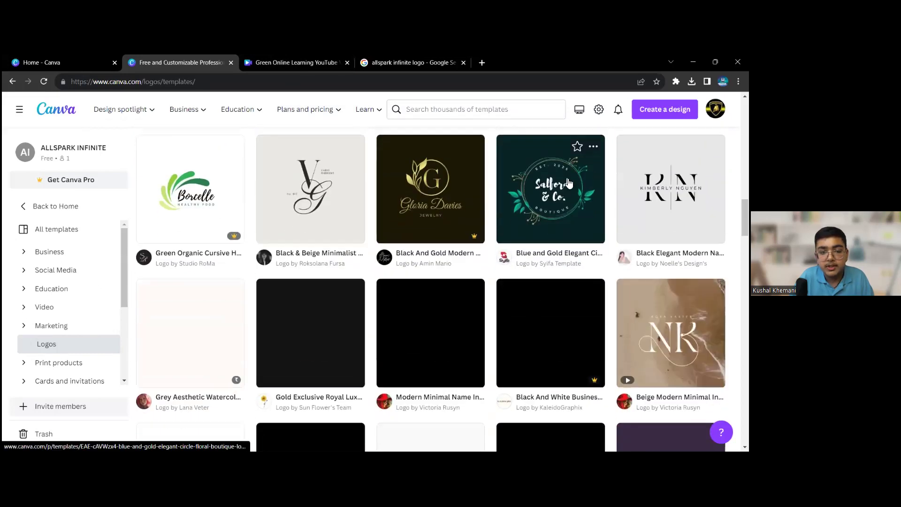
pyautogui.scroll(-7, 569, 183)
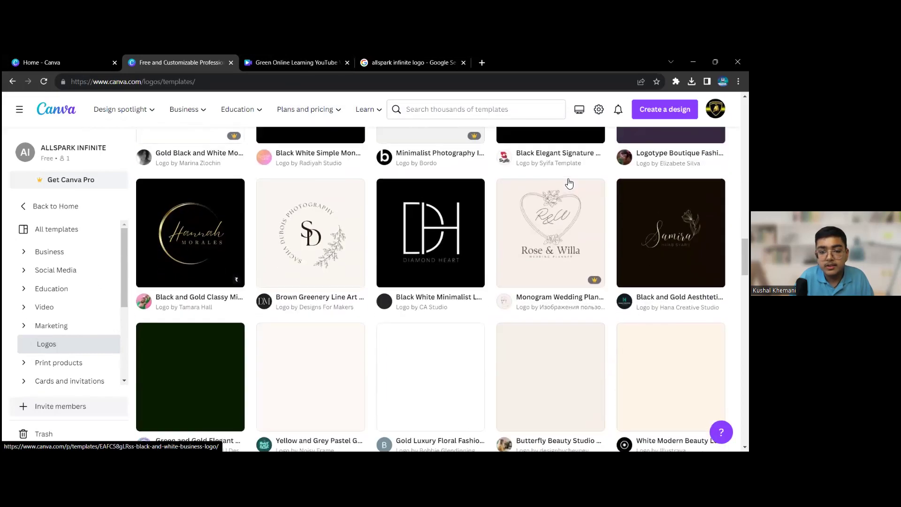
pyautogui.scroll(-5, 569, 183)
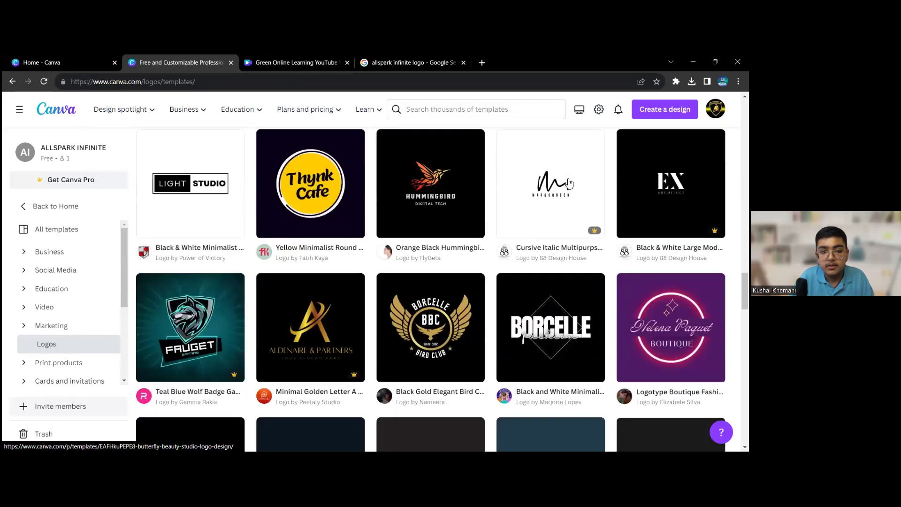
pyautogui.scroll(-3, 216, 225)
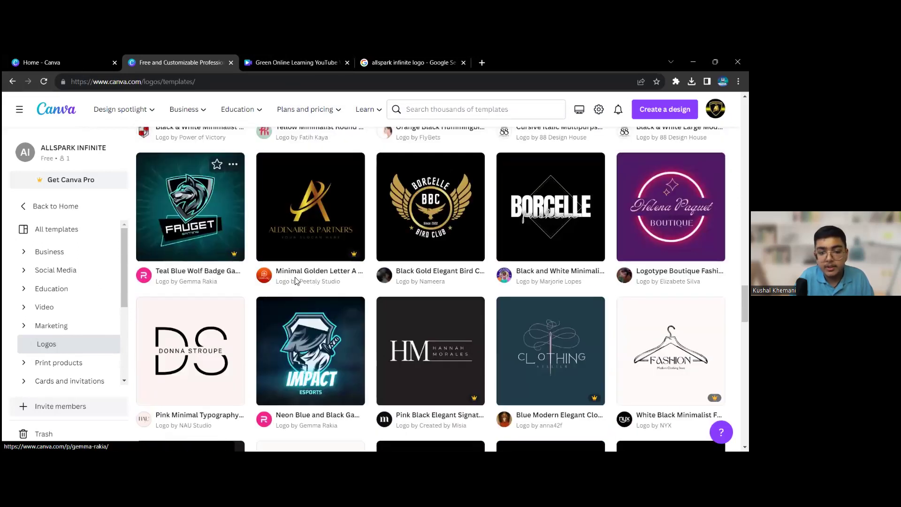
pyautogui.click(303, 328)
pyautogui.click(588, 217)
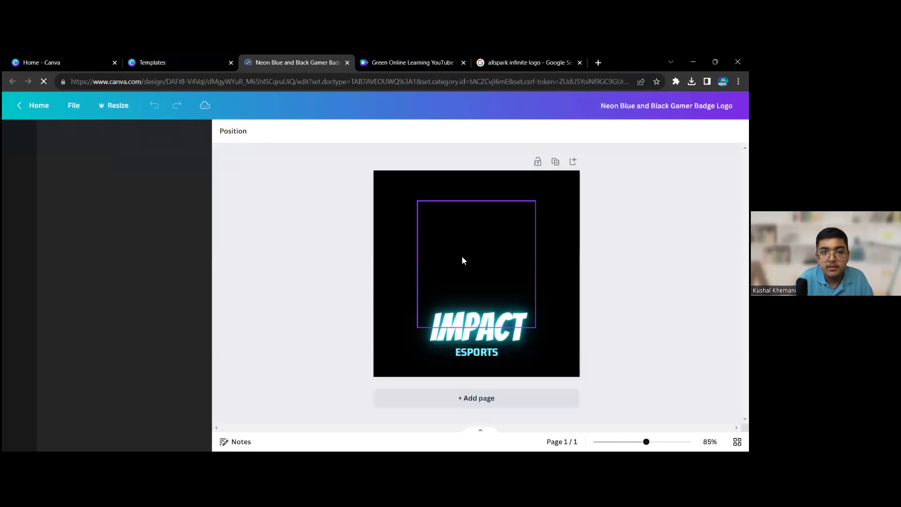
# Replace IMPACT in the logo heading with ALLSPARK
pyautogui.click(499, 331)
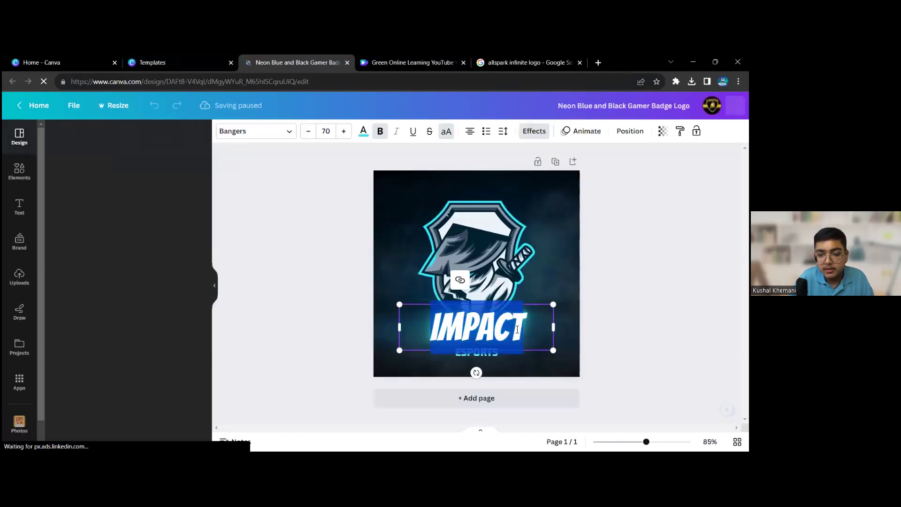
pyautogui.doubleClick(427, 324)
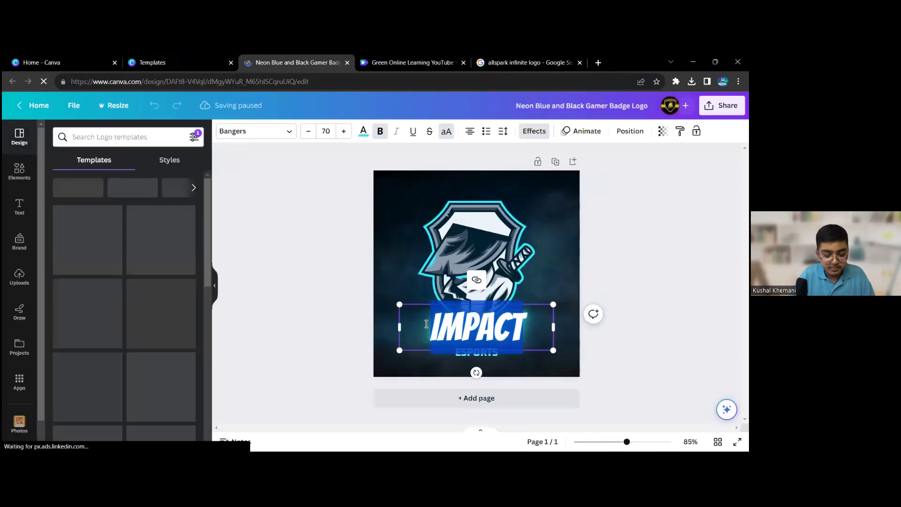
pyautogui.write('ALLSARP')
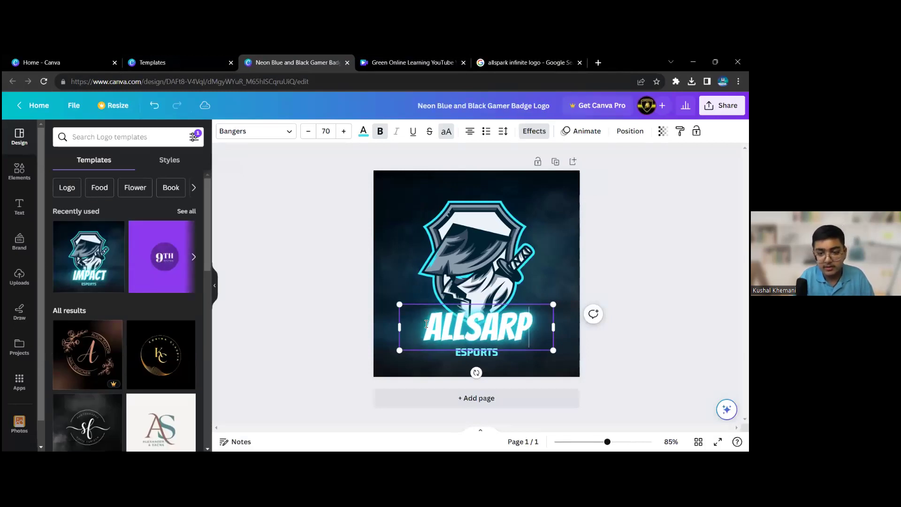
pyautogui.press('BackSpace')
pyautogui.press('BackSpace')
pyautogui.press('BackSpace')
pyautogui.write('PA')
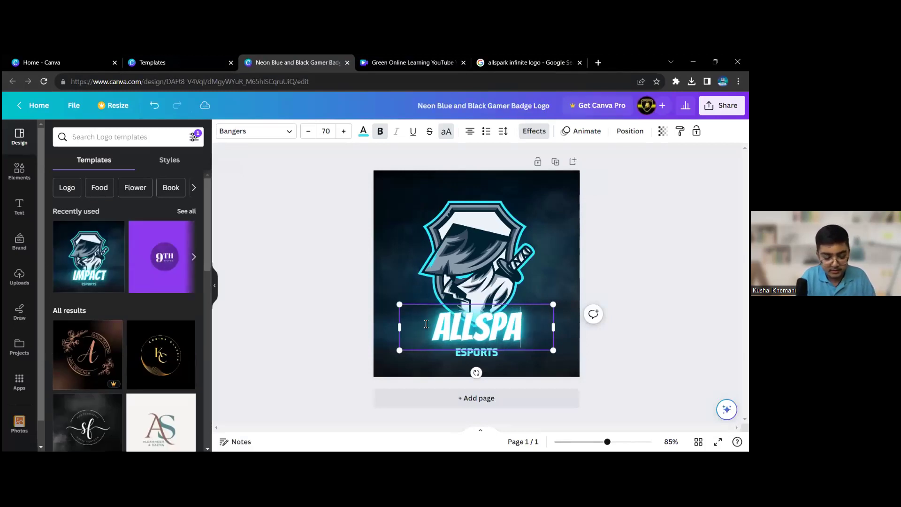
pyautogui.write('RK')
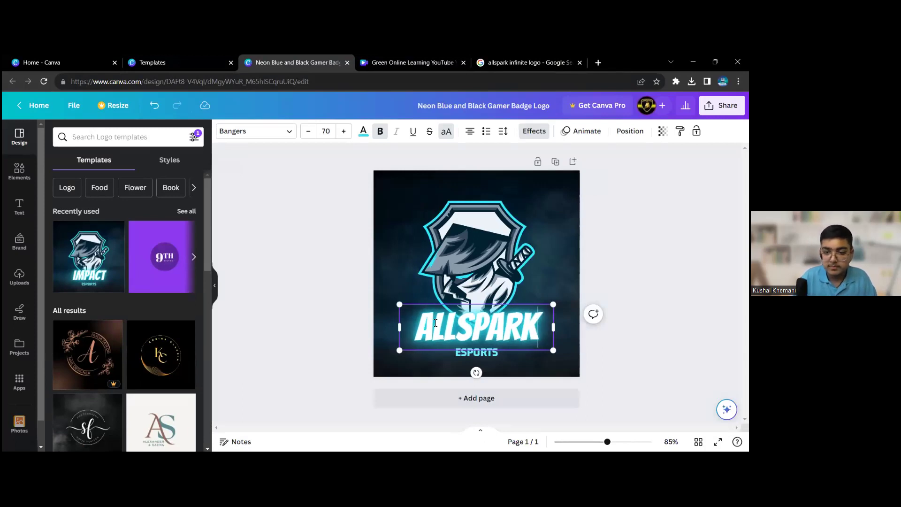
# Replace the word ESPORTS beneath it with INFINITE
pyautogui.click(431, 362)
pyautogui.click(476, 358)
pyautogui.doubleClick(476, 358)
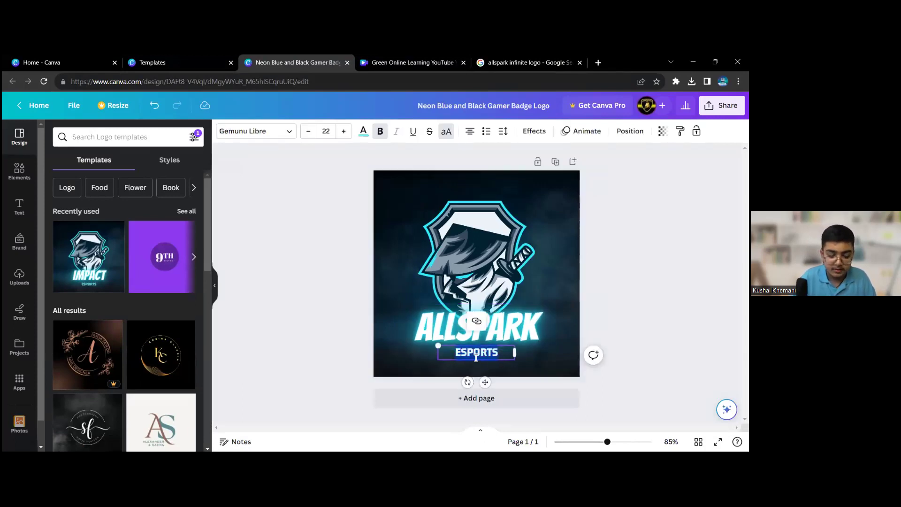
pyautogui.write('INFINITE')
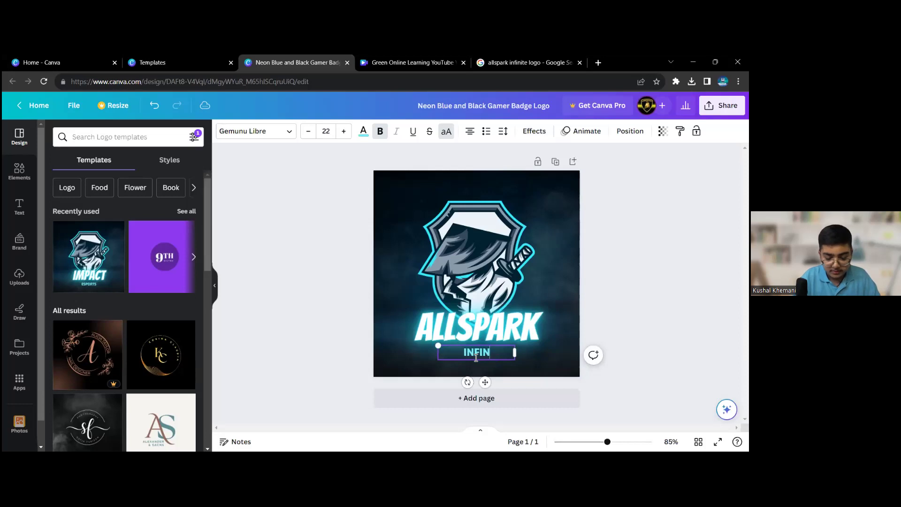
pyautogui.click(559, 230)
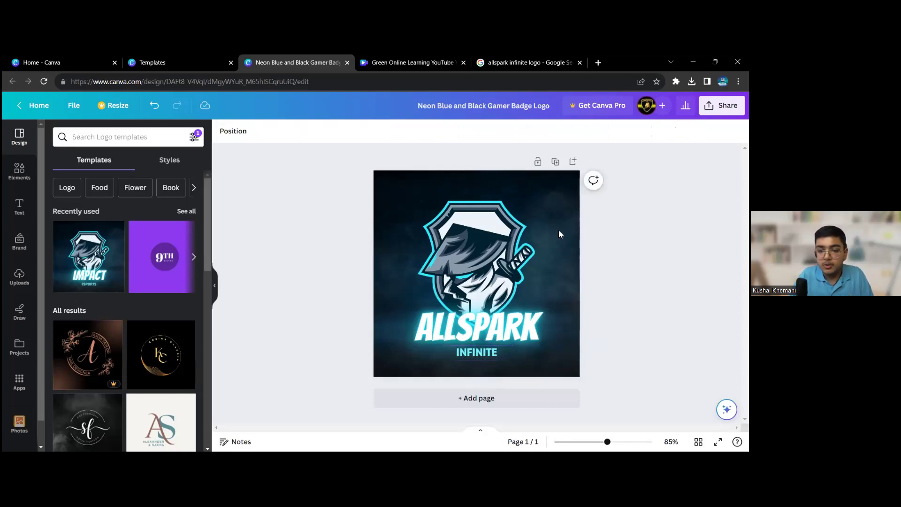
# Give the logo's dark background a purple-to-cyan gradient
pyautogui.click(480, 240)
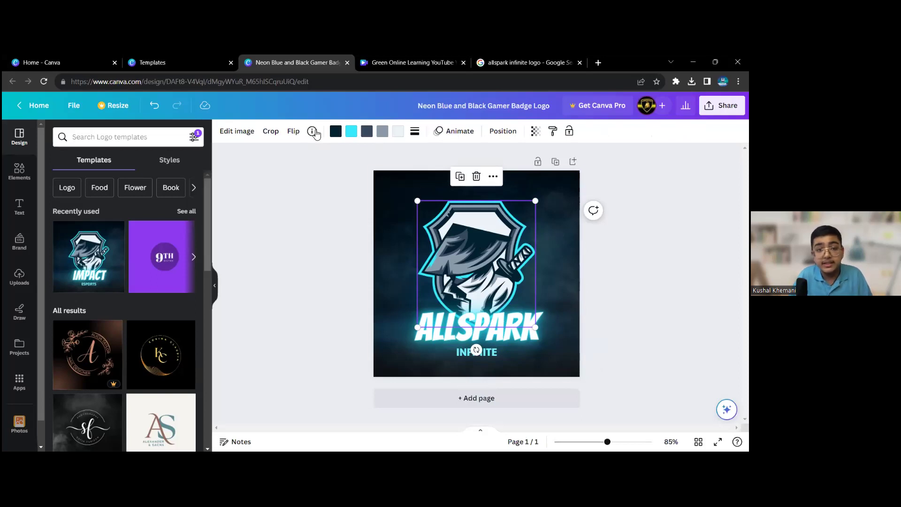
pyautogui.click(393, 215)
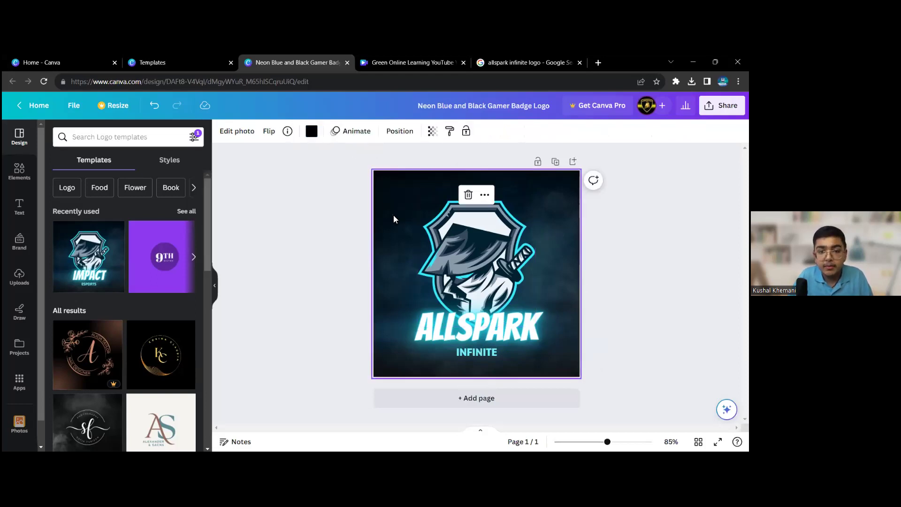
pyautogui.click(311, 132)
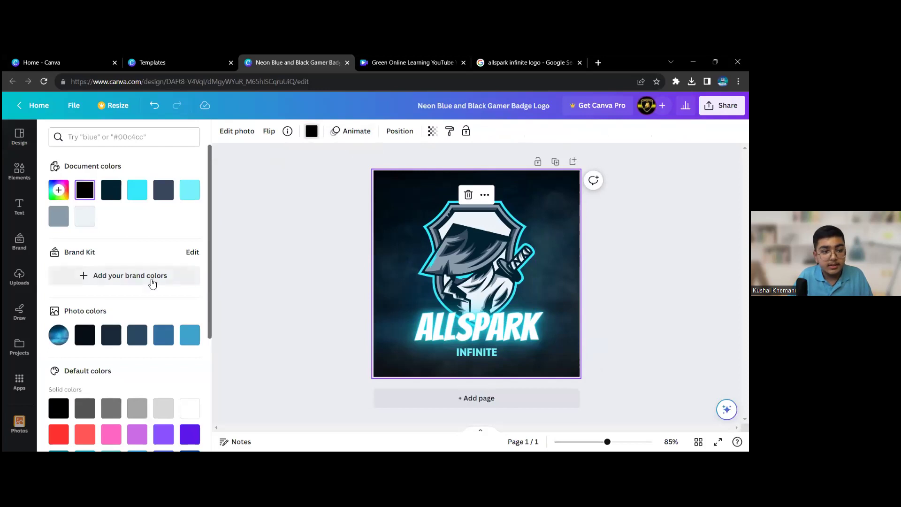
pyautogui.scroll(-3, 149, 310)
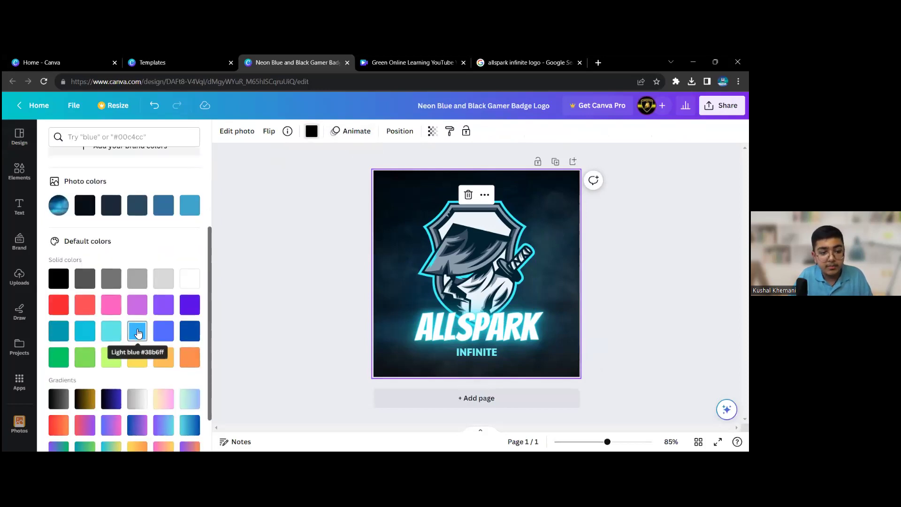
pyautogui.scroll(-1, 182, 388)
pyautogui.click(163, 375)
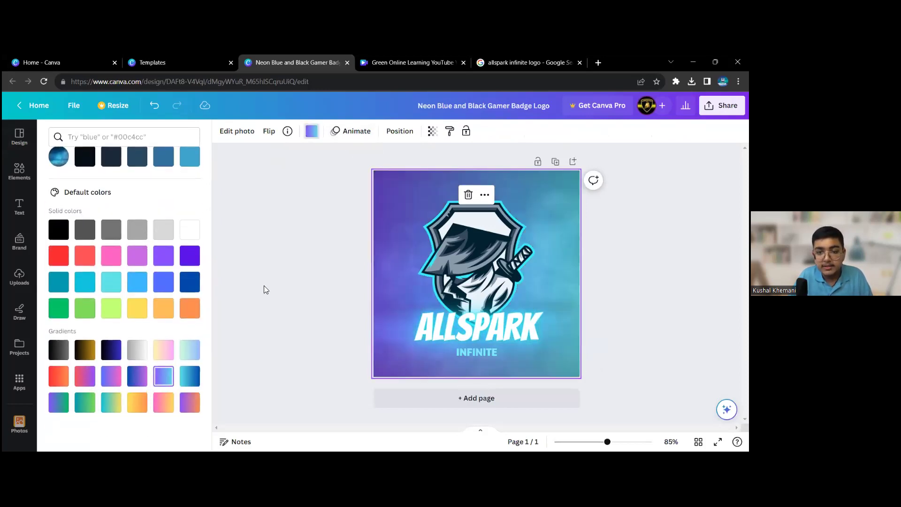
pyautogui.click(263, 286)
# Recolour the mascot's cyan outline purple, dark navy parts violet, and grey-navy parts lavender
pyautogui.click(491, 242)
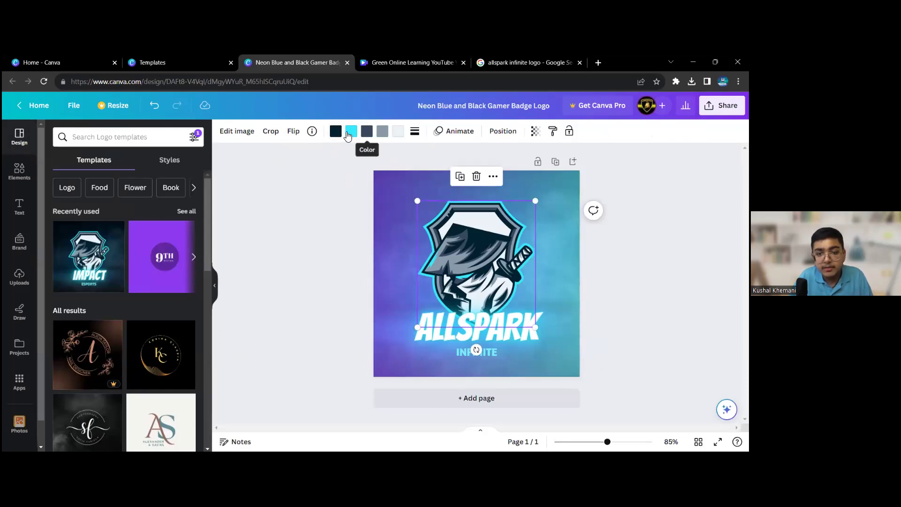
pyautogui.click(350, 133)
pyautogui.scroll(-2, 126, 360)
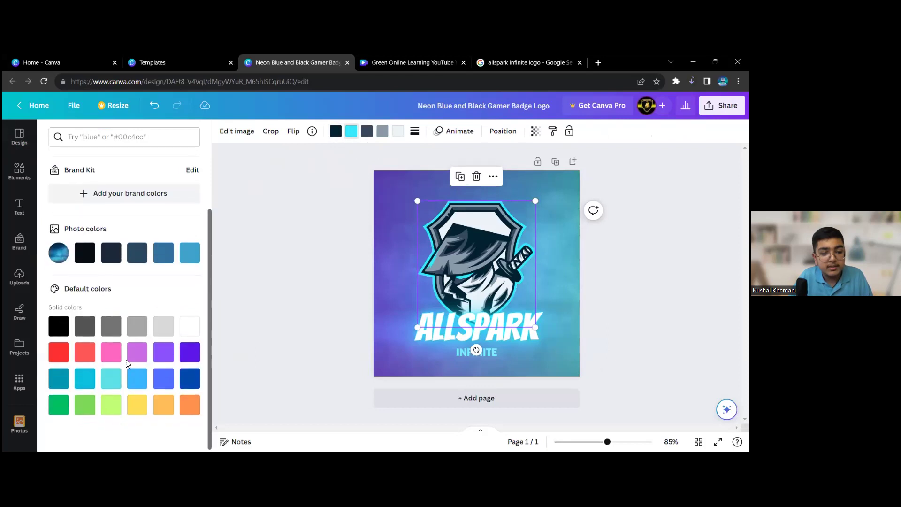
pyautogui.click(138, 353)
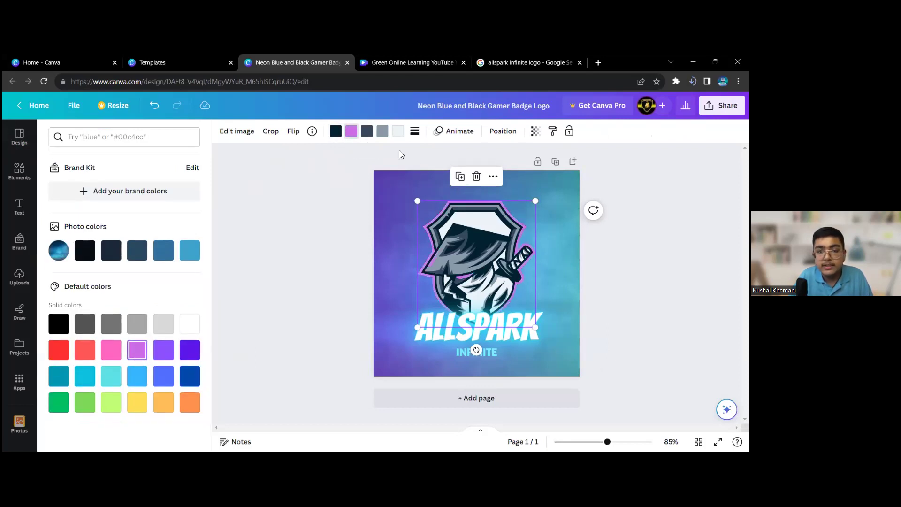
pyautogui.click(336, 131)
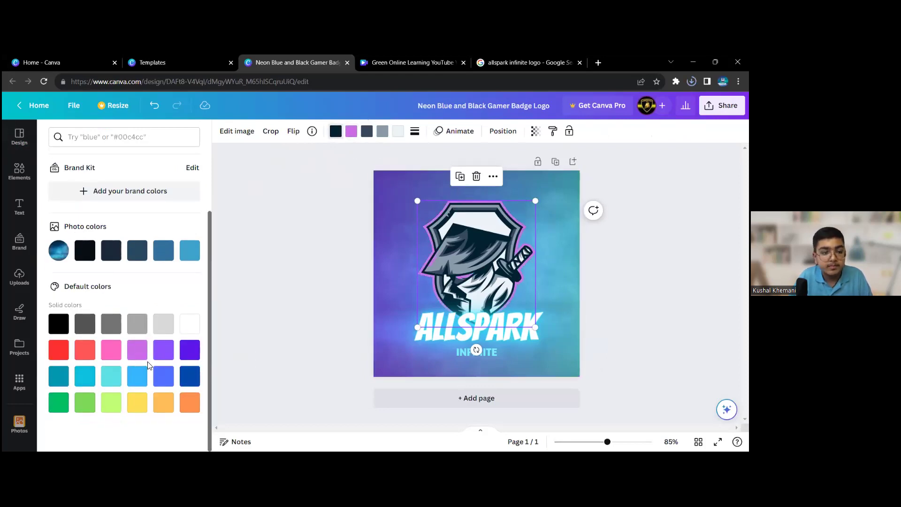
pyautogui.click(190, 350)
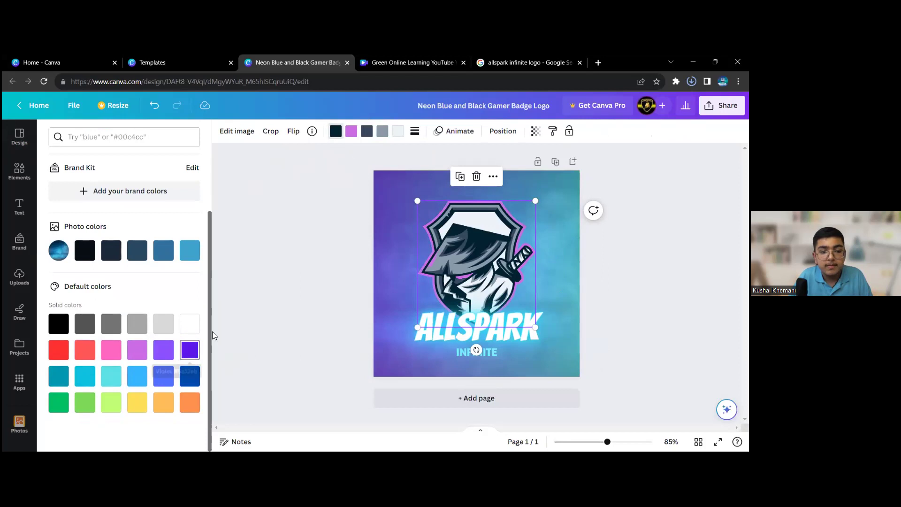
pyautogui.click(366, 131)
pyautogui.click(137, 350)
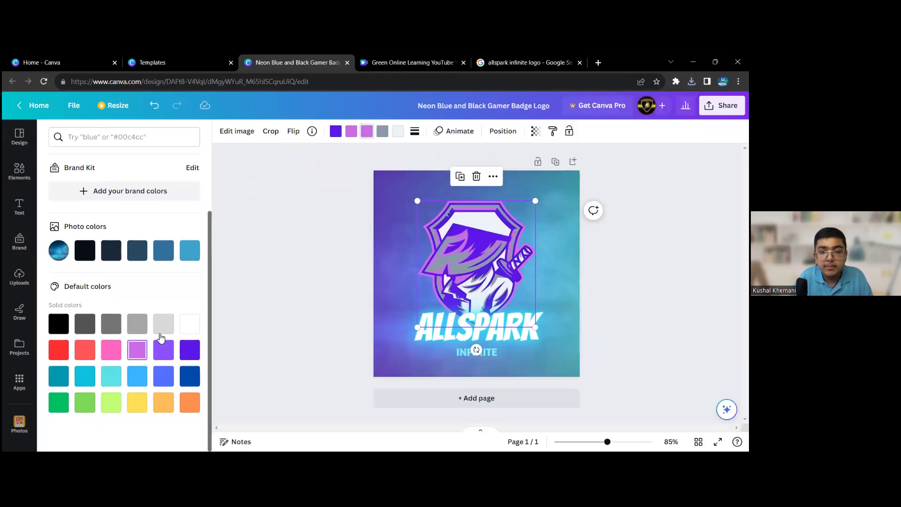
# Turn the mascot's grey parts pink and inspect colour options for its light-grey parts
pyautogui.click(382, 132)
pyautogui.click(111, 351)
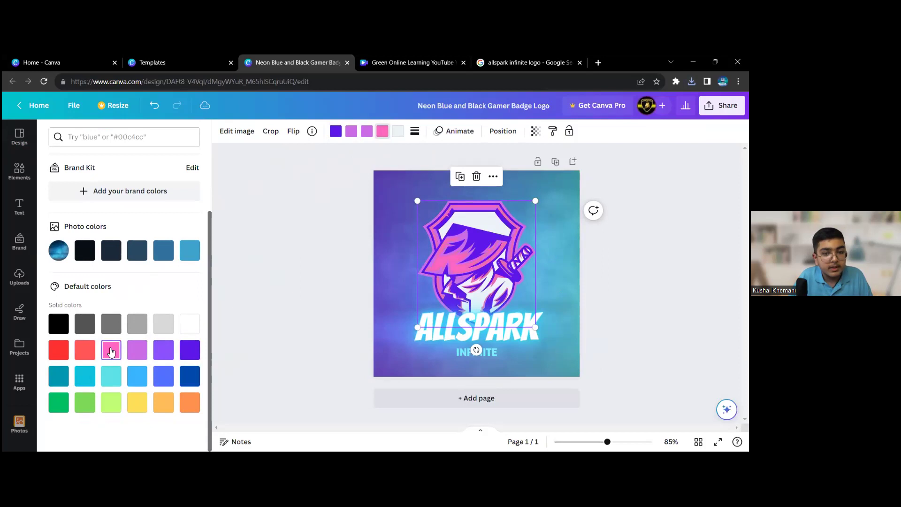
pyautogui.click(399, 133)
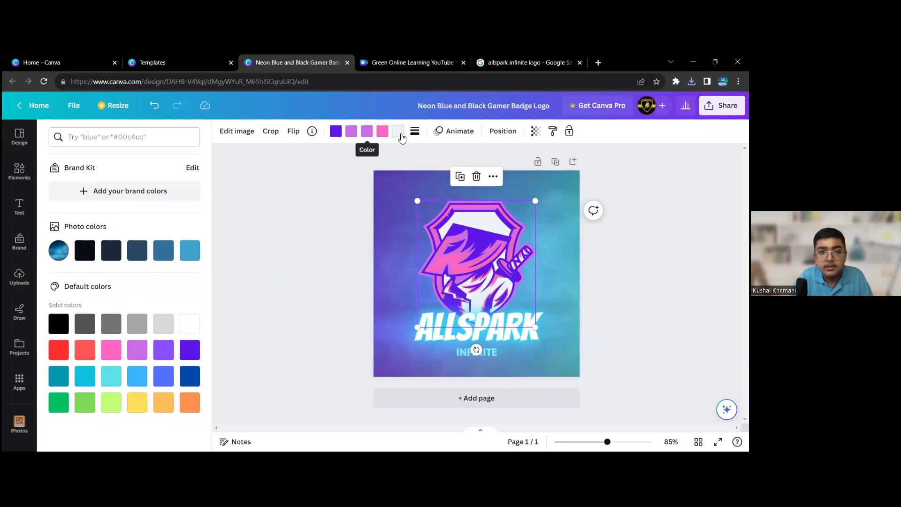
pyautogui.click(399, 132)
pyautogui.click(398, 132)
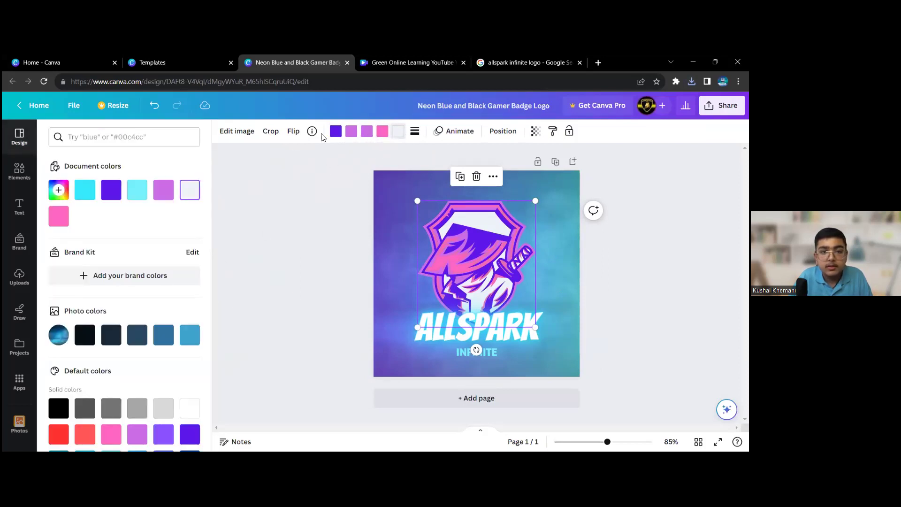
pyautogui.scroll(-2, 175, 222)
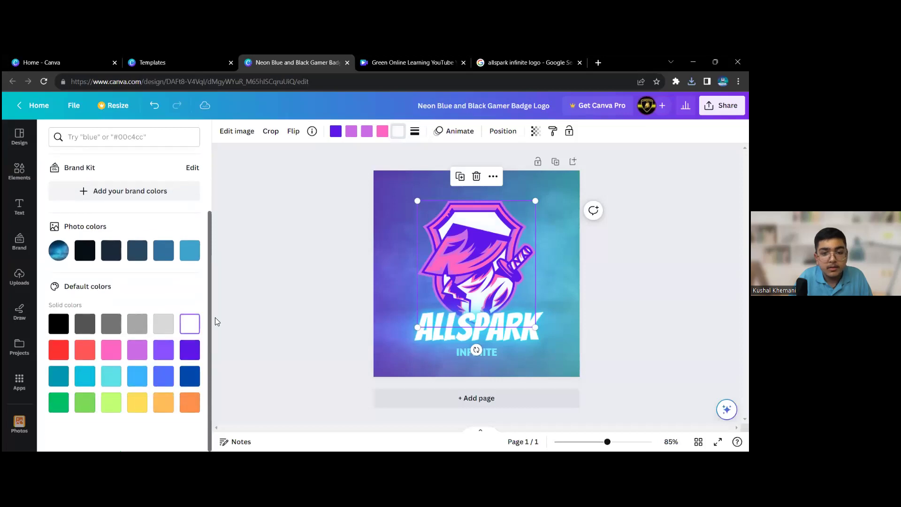
pyautogui.press('Escape')
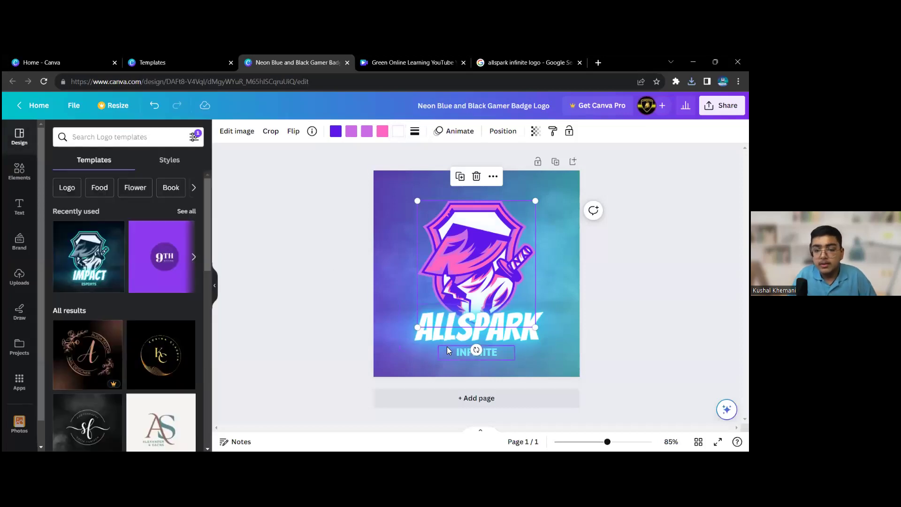
pyautogui.click(441, 341)
# Colour the ALLSPARK title light purple
pyautogui.click(535, 132)
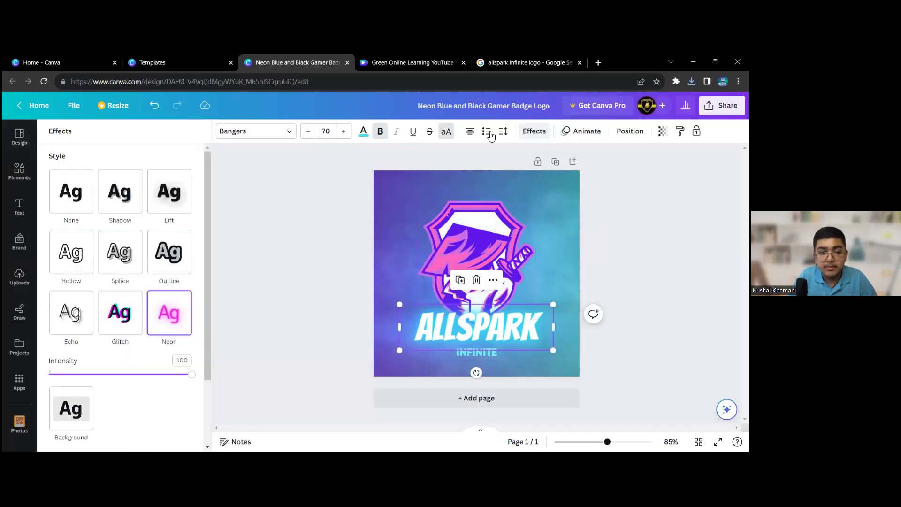
pyautogui.scroll(-2, 158, 343)
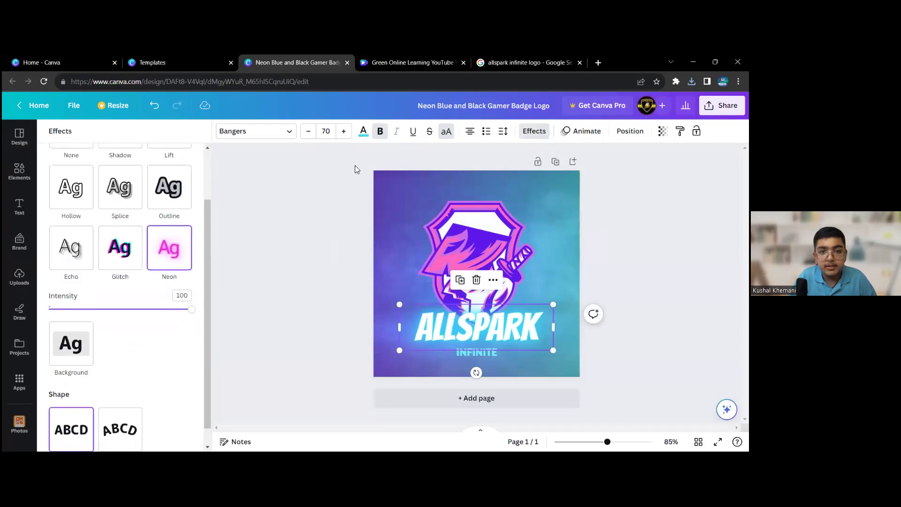
pyautogui.click(363, 132)
pyautogui.click(164, 191)
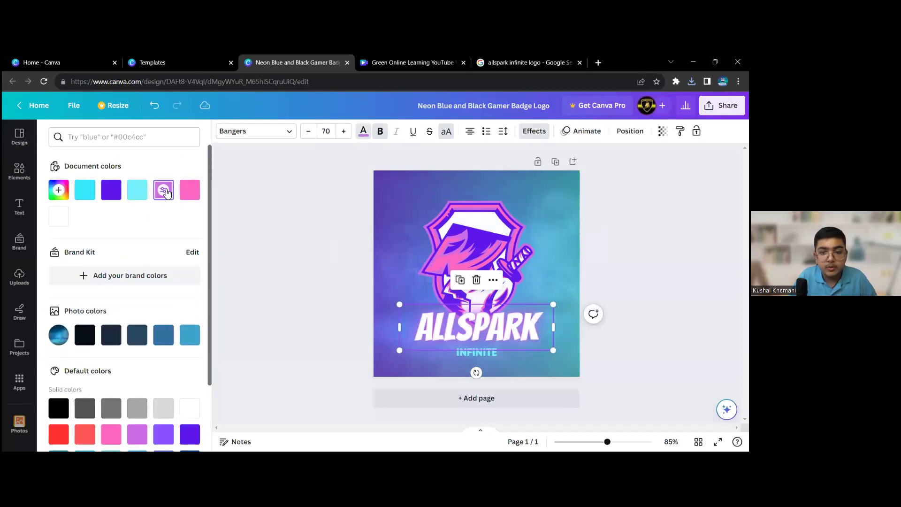
# Colour the INFINITE text pink, then return to the Canva home page
pyautogui.click(474, 353)
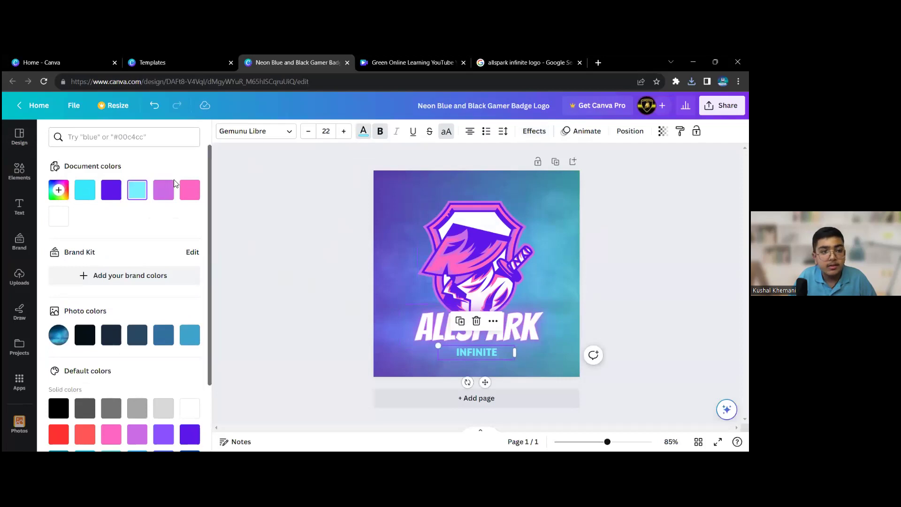
pyautogui.click(187, 188)
pyautogui.click(265, 210)
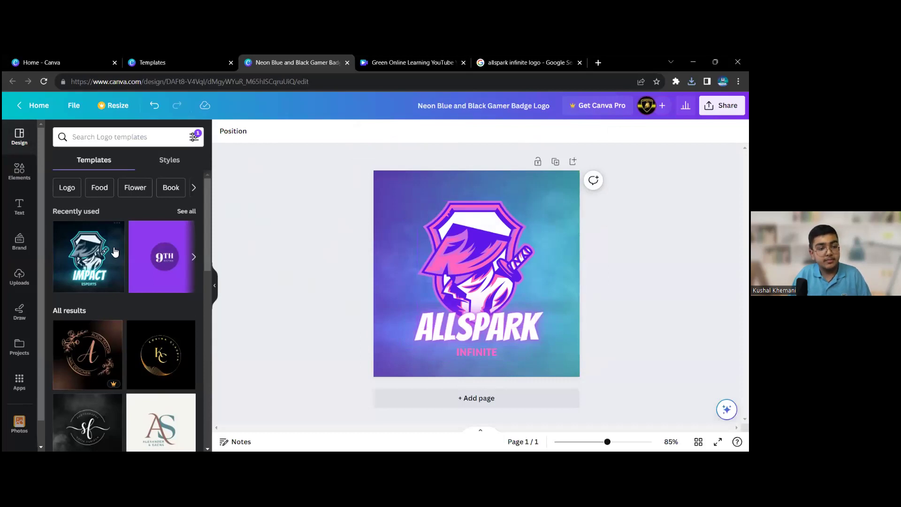
pyautogui.click(35, 105)
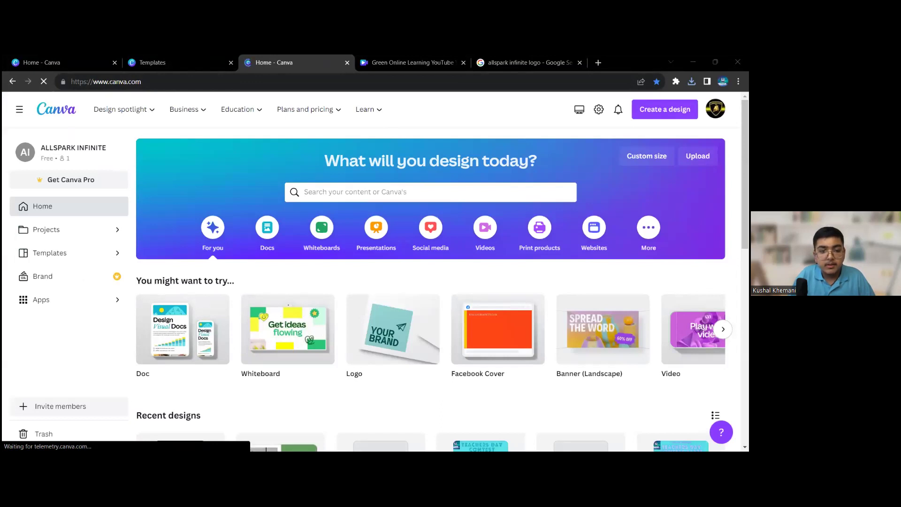
# Return to the PowerPoint slideshow and advance to the Microsoft PowerPoint - Dynamic Presentations slide
pyautogui.hotkey('alt', 'Tab')
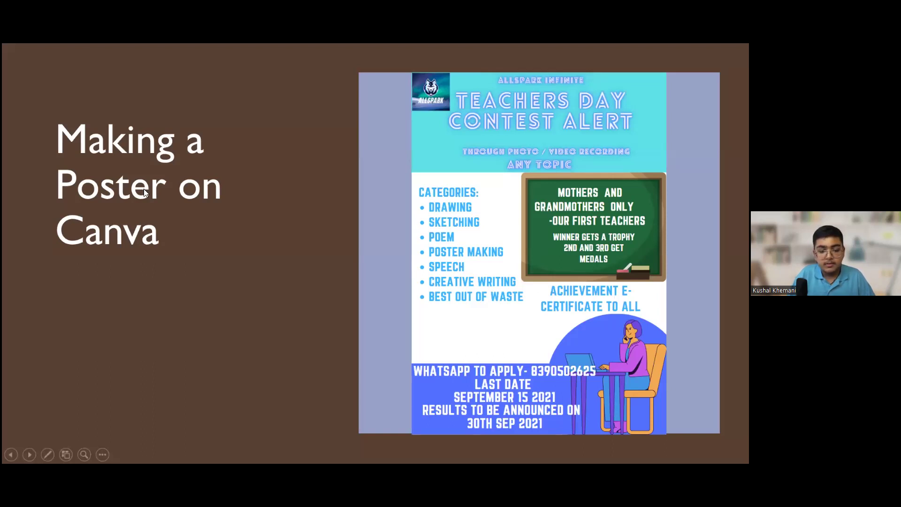
pyautogui.press('Right')
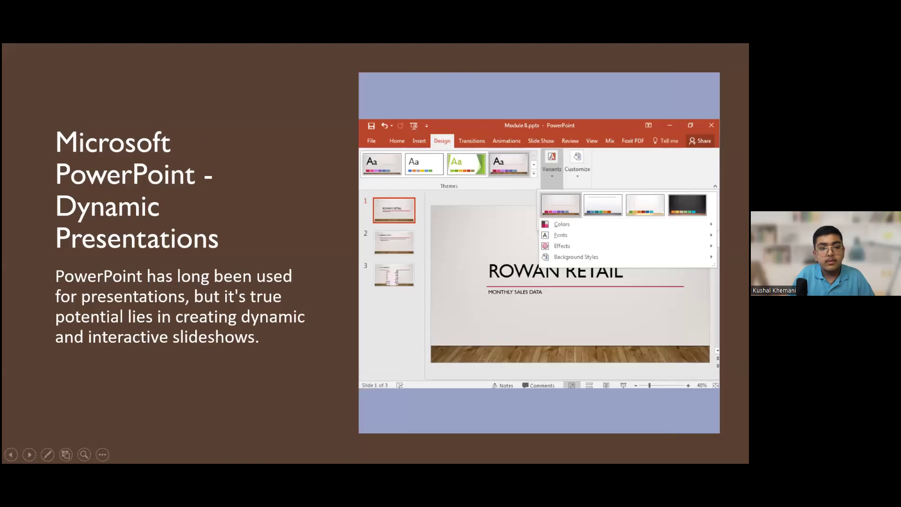
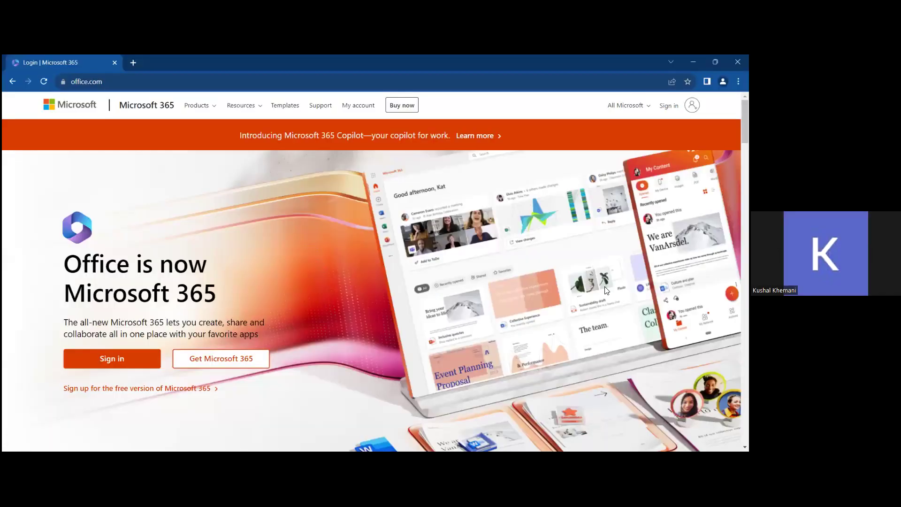
# Go to the Microsoft sign-in page and start creating a new account, retrying after a service error
pyautogui.click(123, 82)
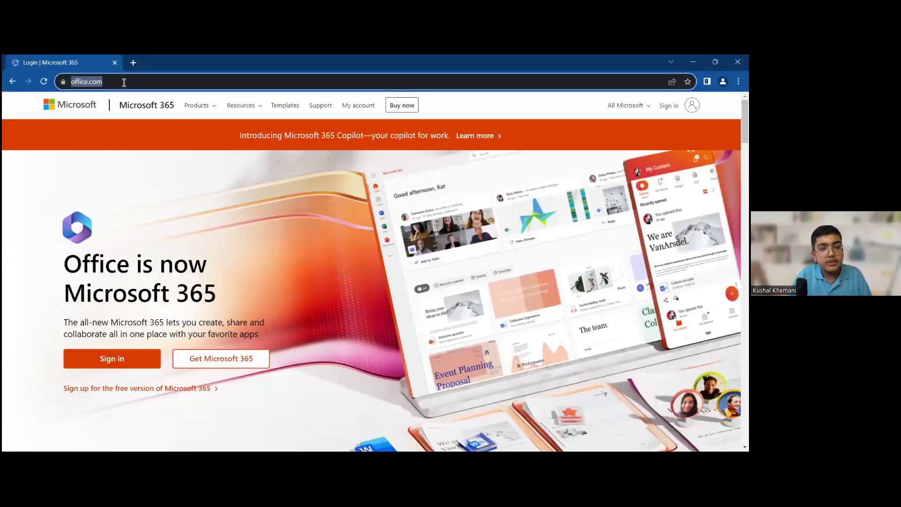
pyautogui.click(163, 80)
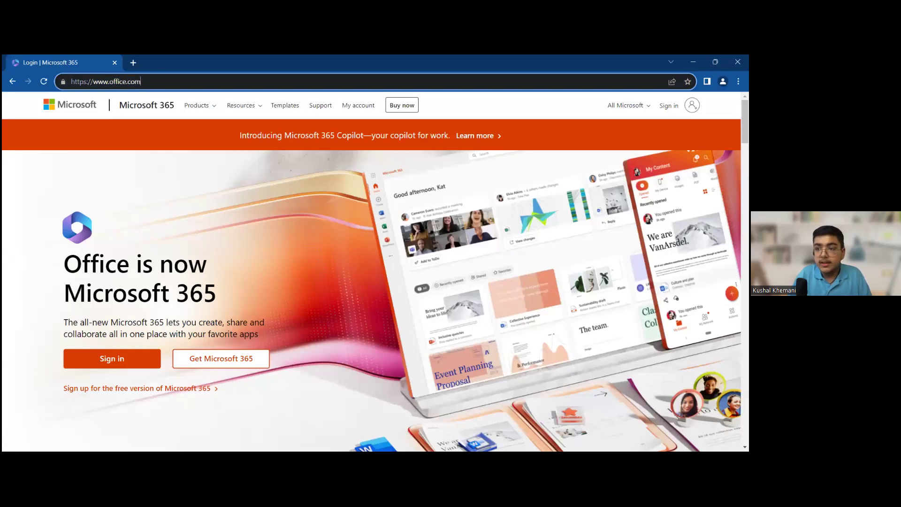
pyautogui.click(669, 105)
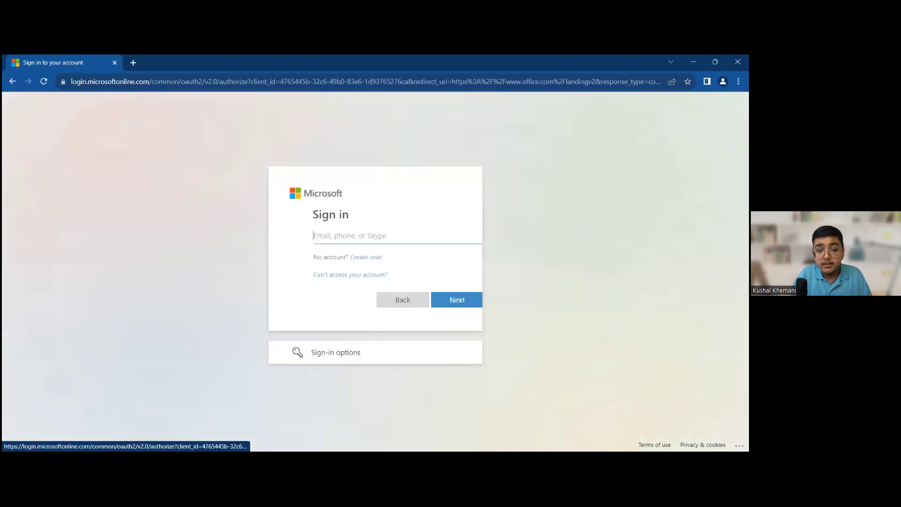
pyautogui.moveTo(302, 258); pyautogui.dragTo(359, 257)
pyautogui.click(386, 259)
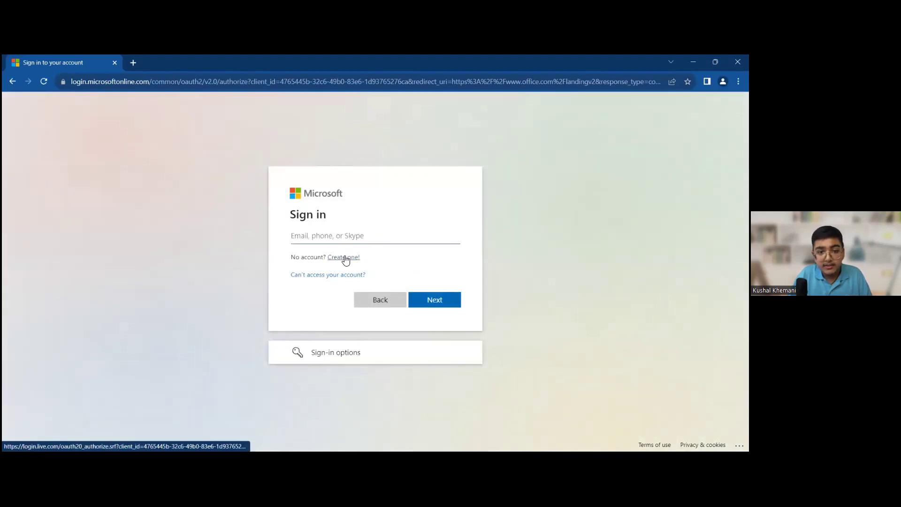
pyautogui.click(345, 259)
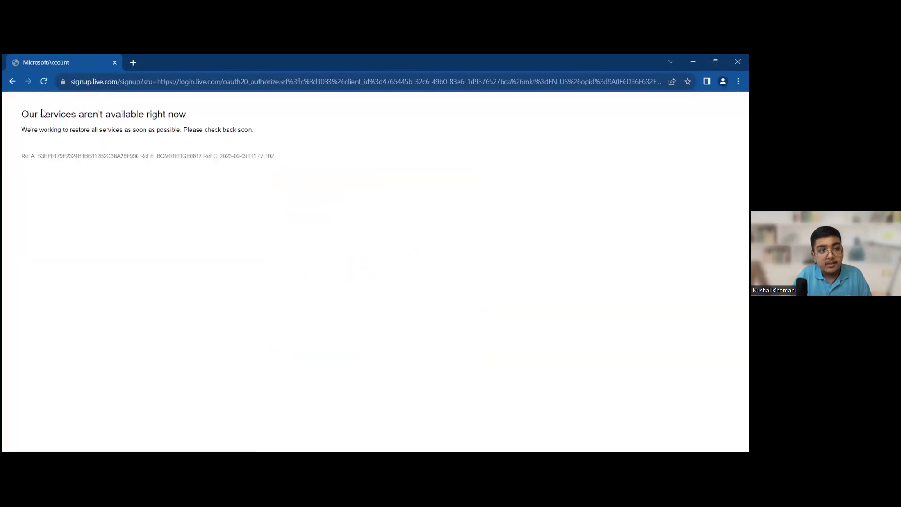
pyautogui.click(12, 81)
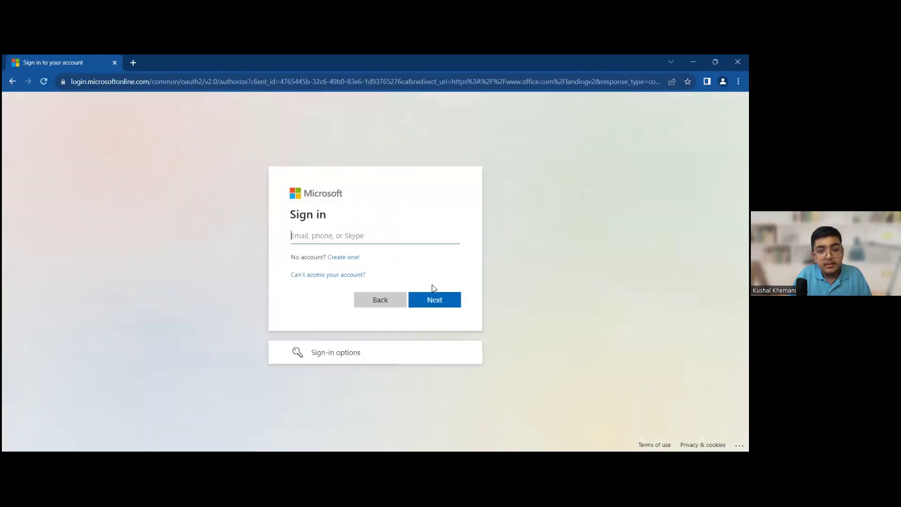
pyautogui.click(348, 258)
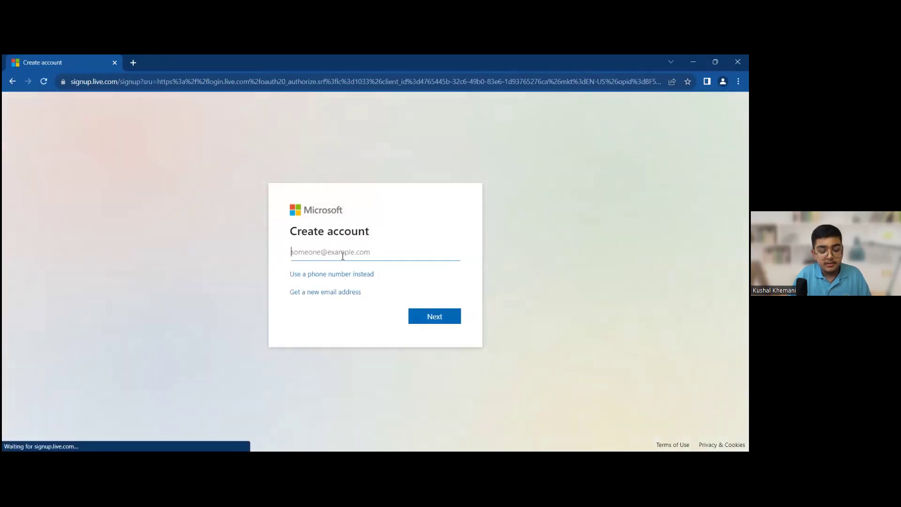
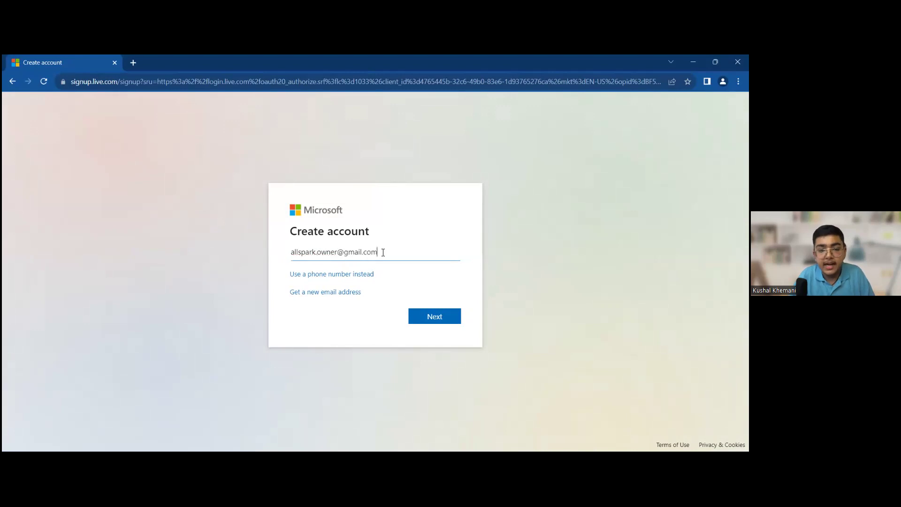
# Enter a Gmail address for the new account and set an all-capitals password
pyautogui.click(425, 315)
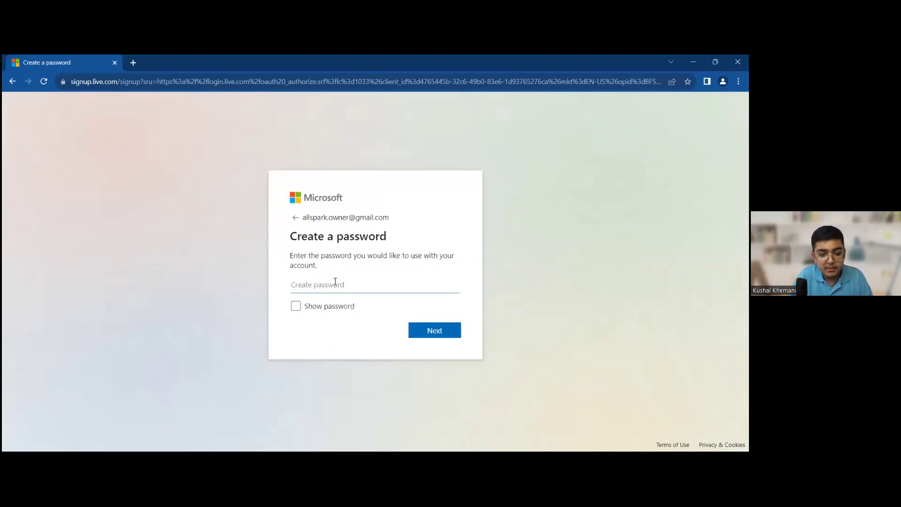
pyautogui.press('capslock')
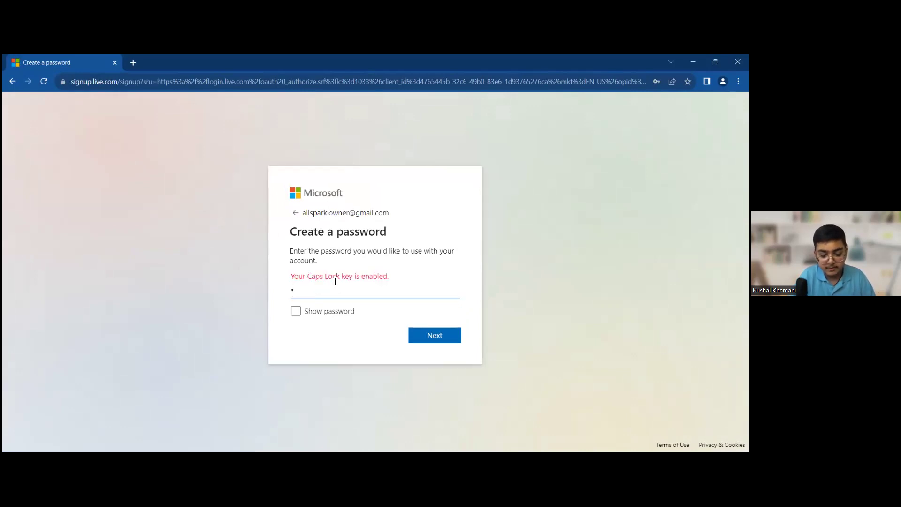
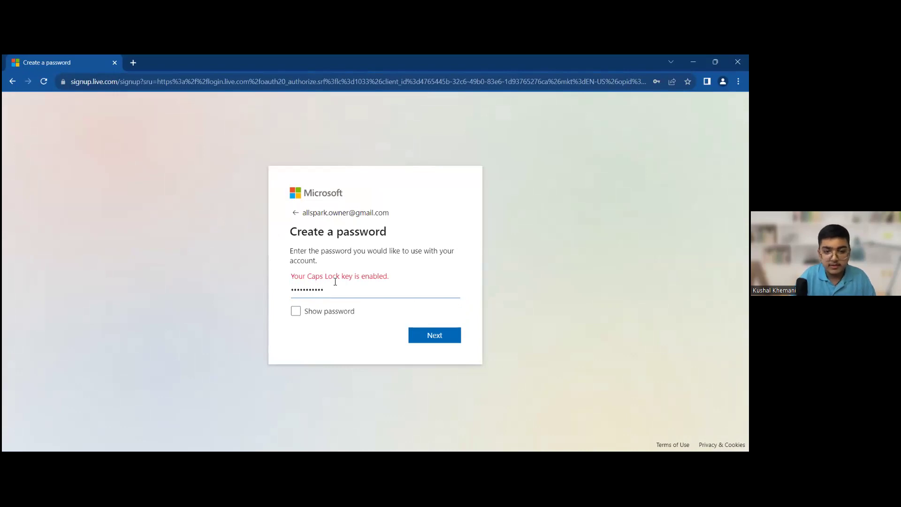
pyautogui.click(418, 336)
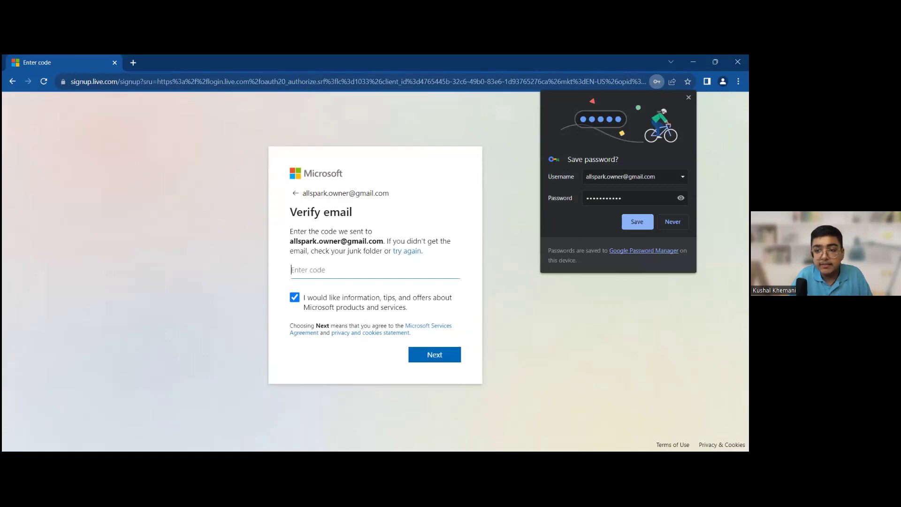
pyautogui.click(637, 221)
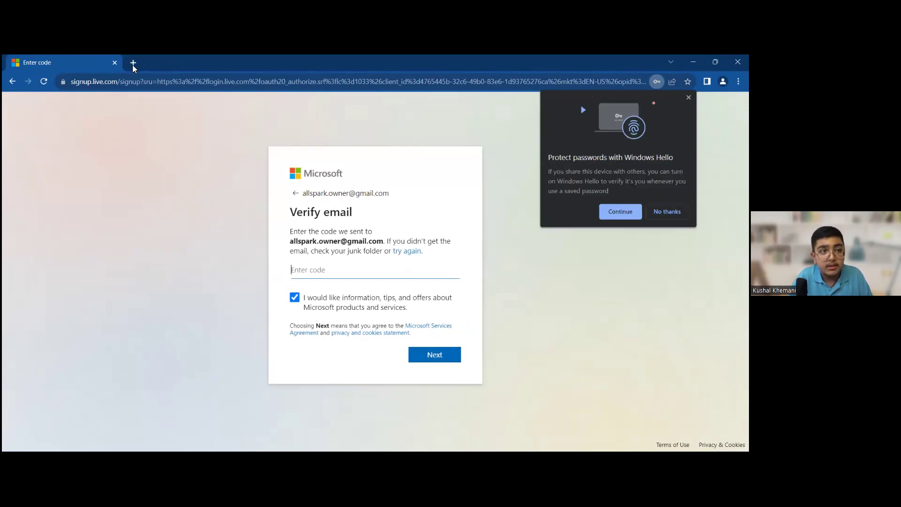
pyautogui.click(133, 63)
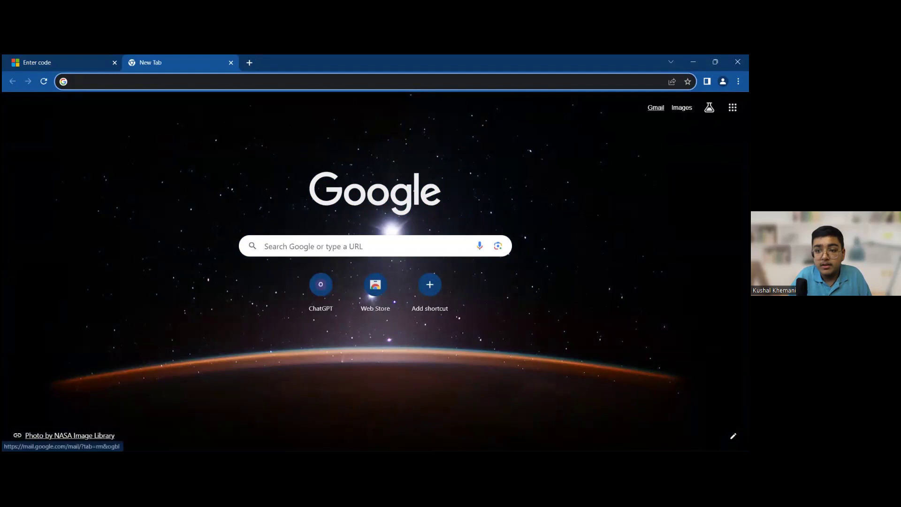
pyautogui.click(656, 107)
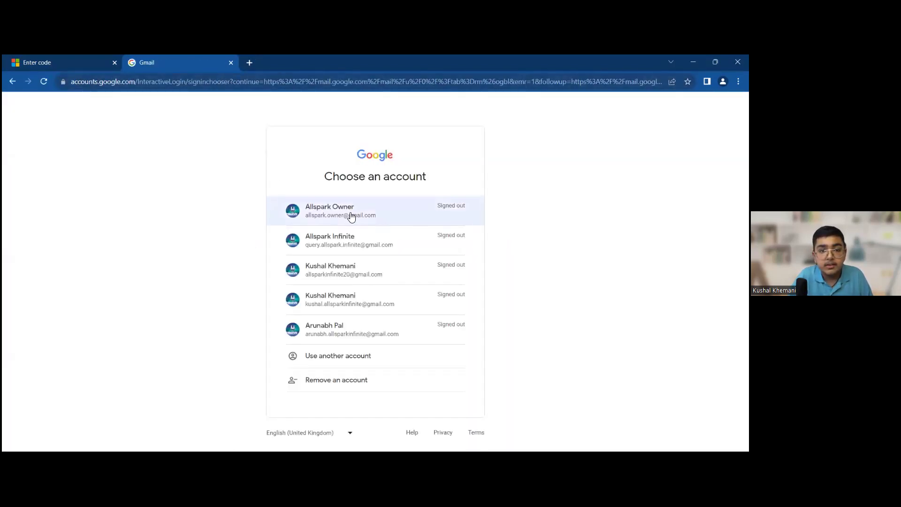
pyautogui.click(352, 213)
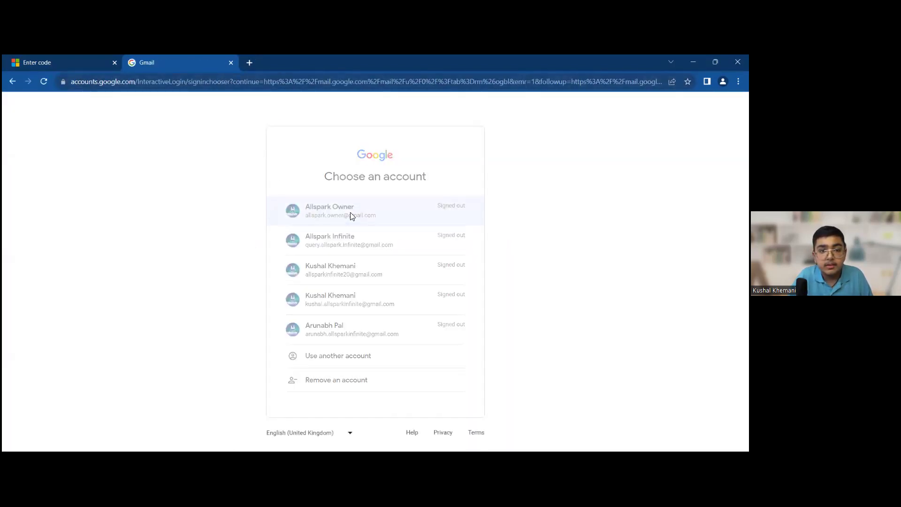
pyautogui.click(231, 63)
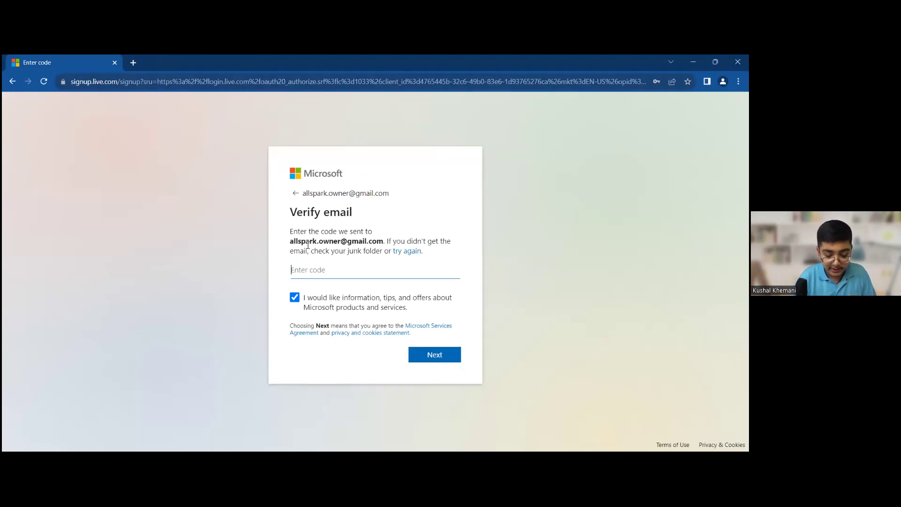
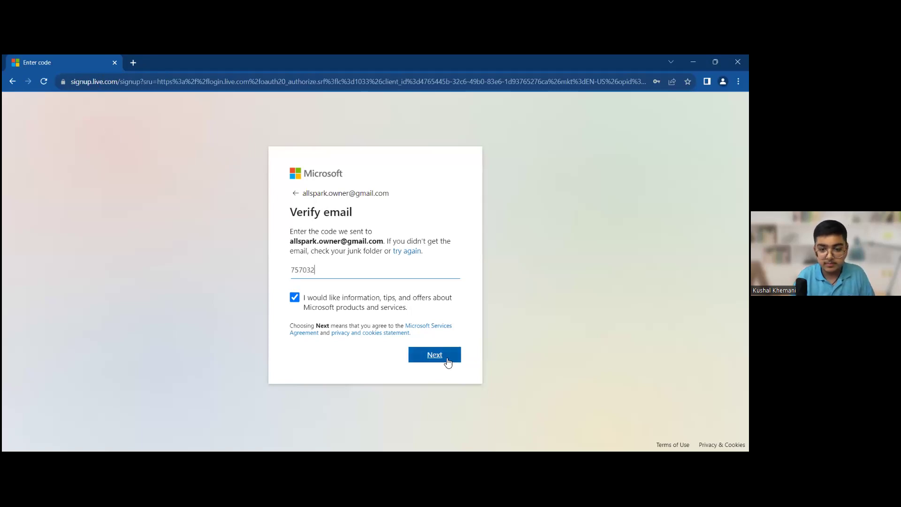
# Submit the emailed verification code and rotate the animal to match the hand in the puzzle
pyautogui.click(440, 352)
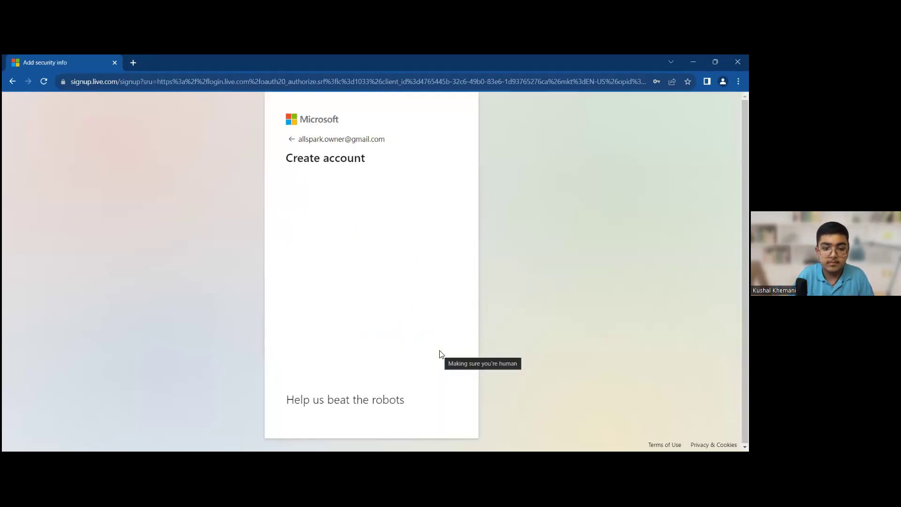
pyautogui.click(419, 332)
pyautogui.click(377, 290)
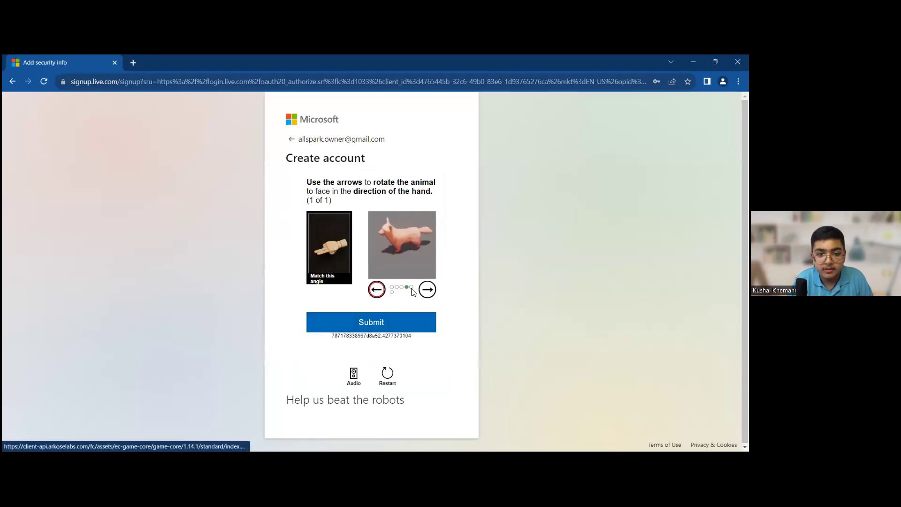
pyautogui.click(427, 292)
pyautogui.click(378, 291)
pyautogui.click(390, 325)
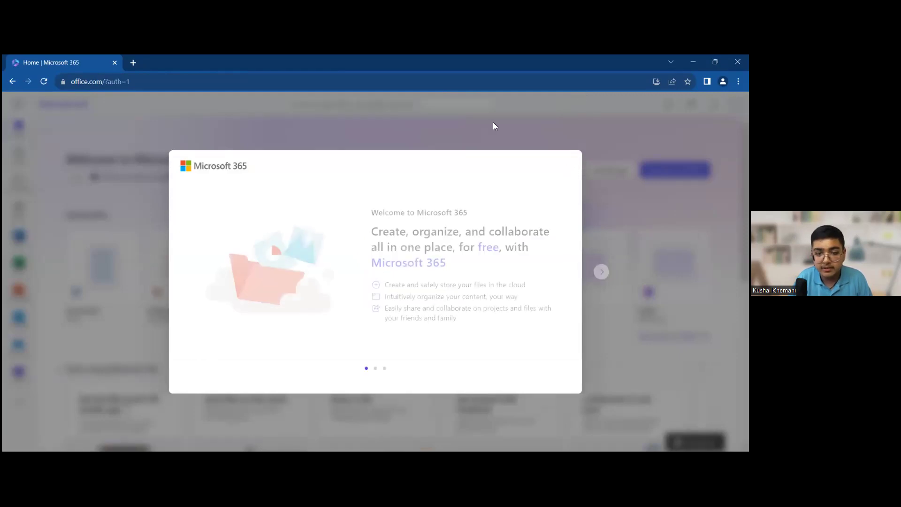
# Skip through the welcome slides and dismiss the create tour tip
pyautogui.click(601, 272)
pyautogui.click(602, 273)
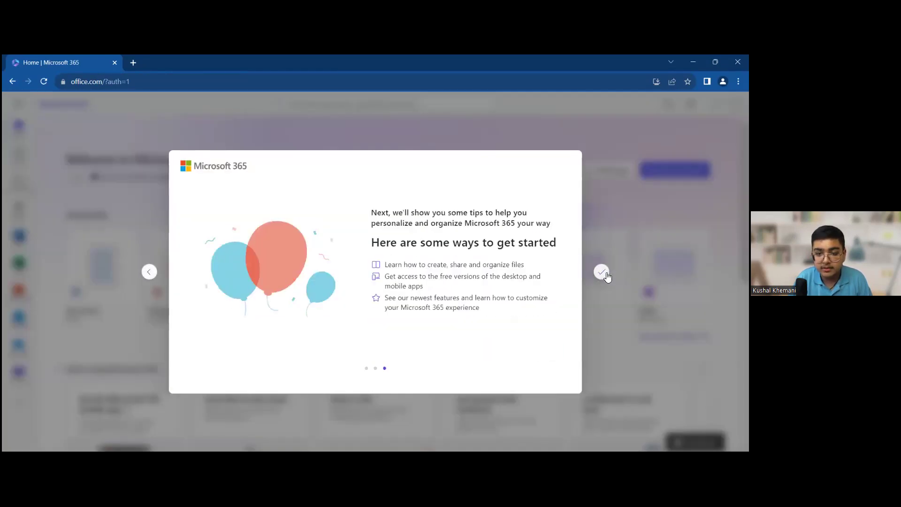
pyautogui.click(602, 273)
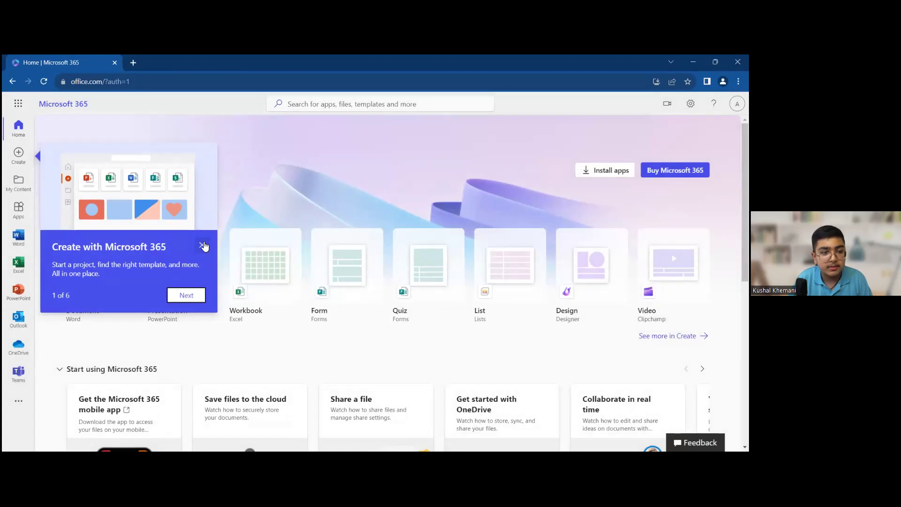
pyautogui.click(202, 245)
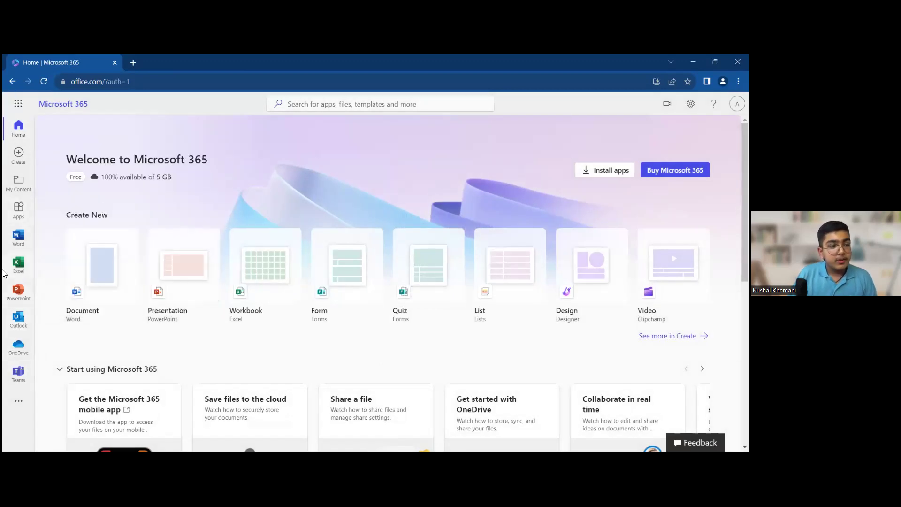
# Browse the Apps list and My Content, then create a blank Presentation from Home
pyautogui.click(19, 219)
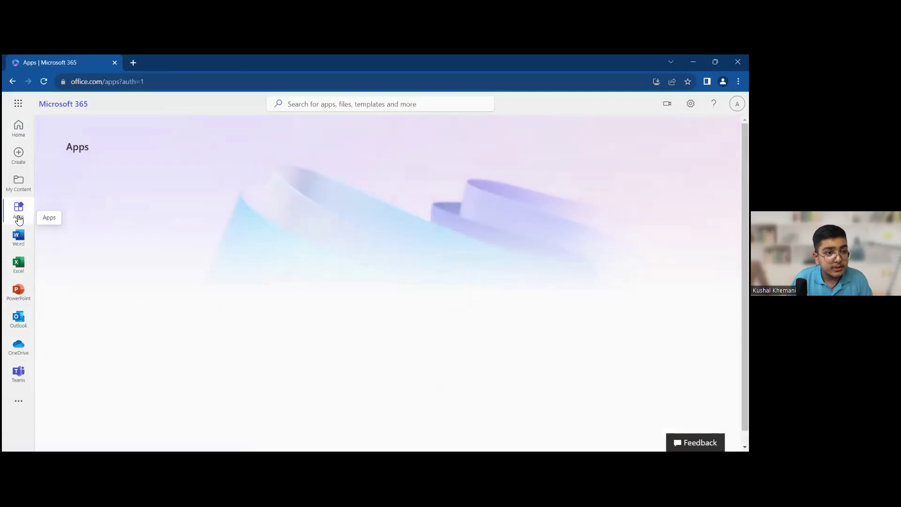
pyautogui.click(19, 401)
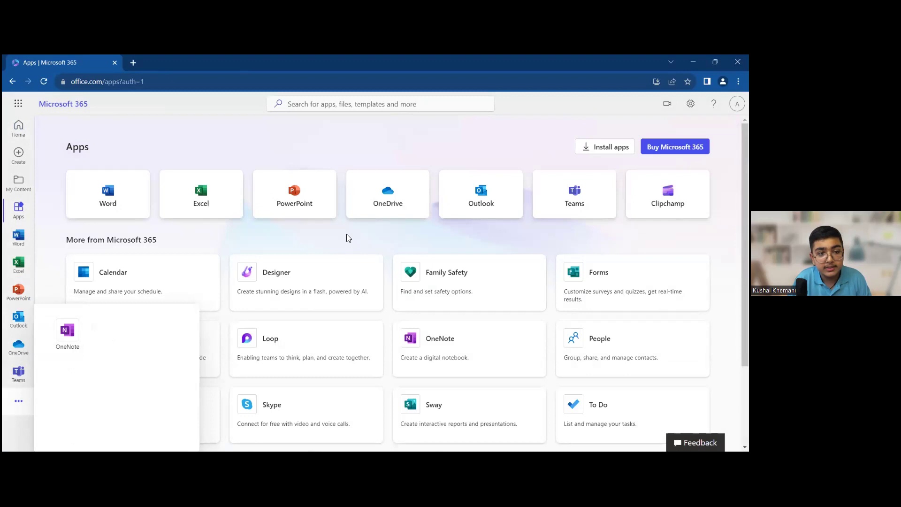
pyautogui.scroll(-2, 347, 235)
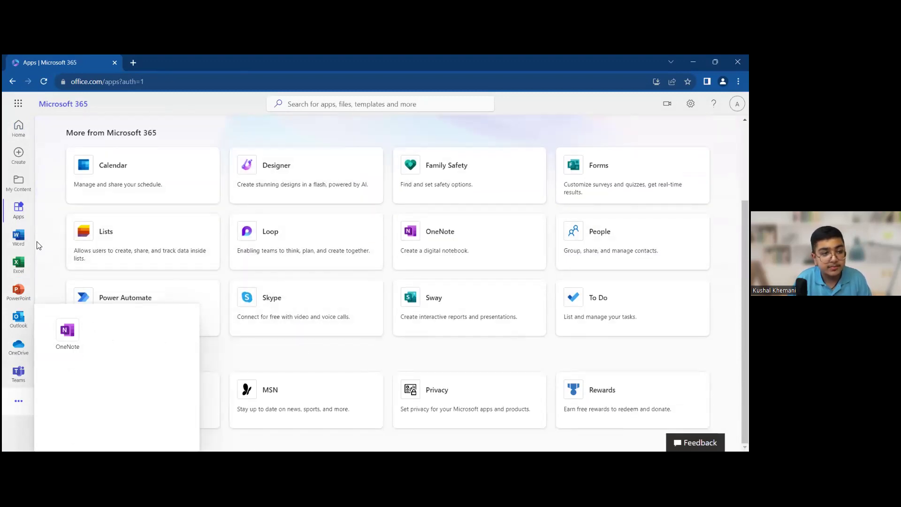
pyautogui.click(18, 188)
pyautogui.click(23, 134)
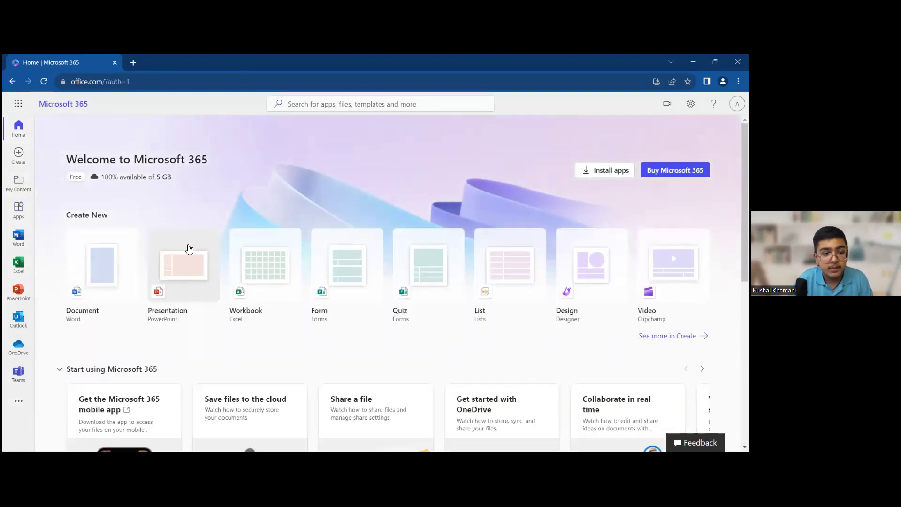
pyautogui.click(183, 281)
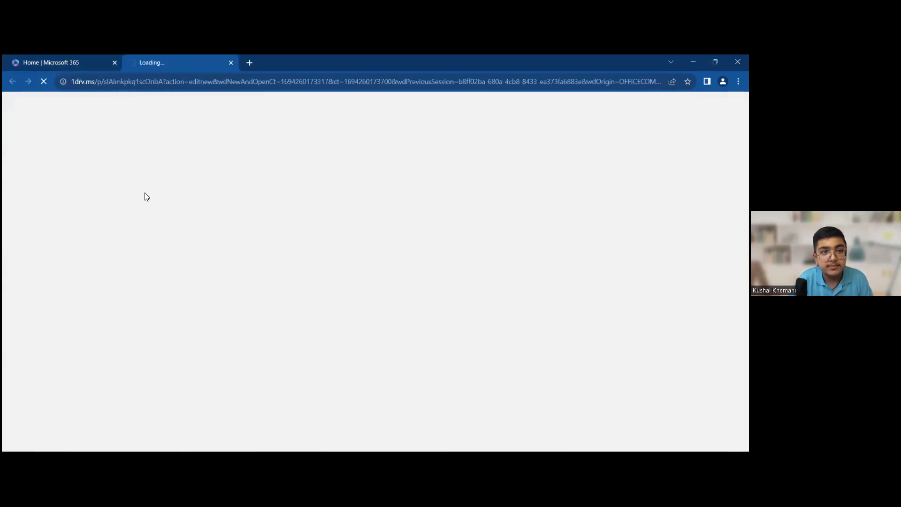
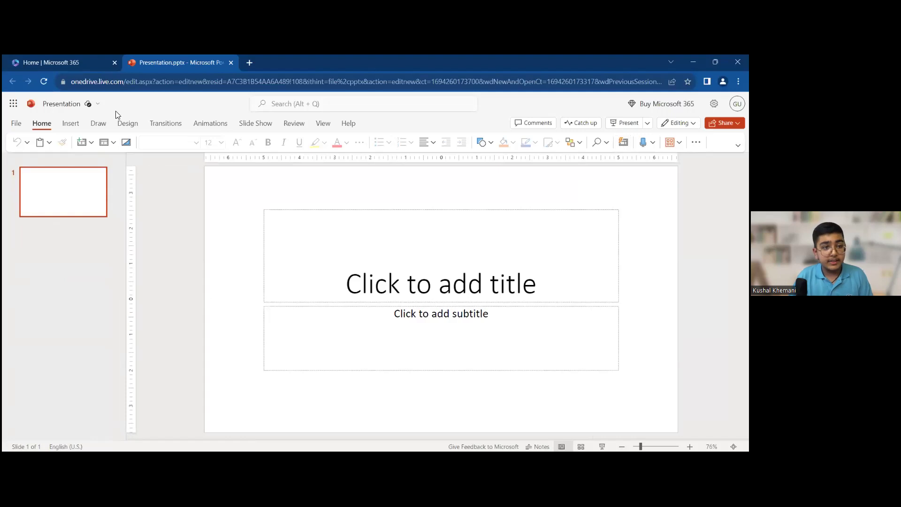
# Select the empty title placeholder and check its Font and Font Size lists
pyautogui.click(354, 232)
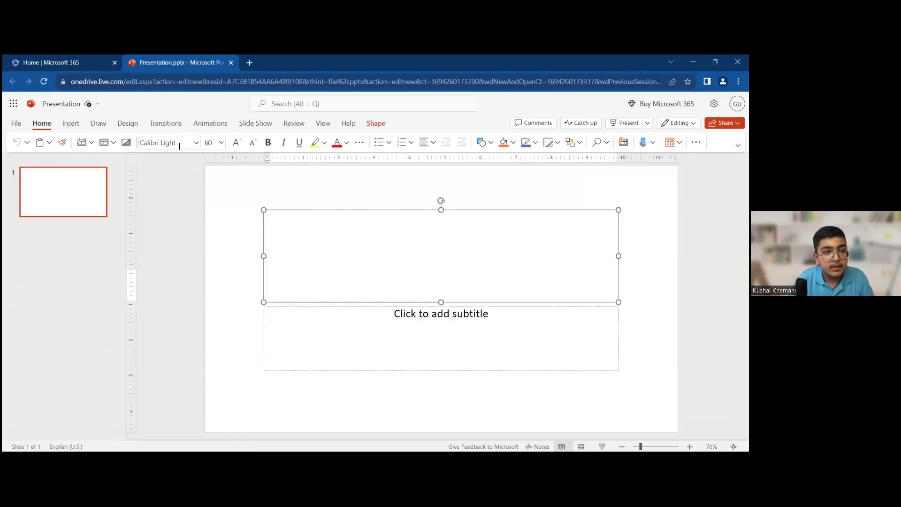
pyautogui.click(196, 142)
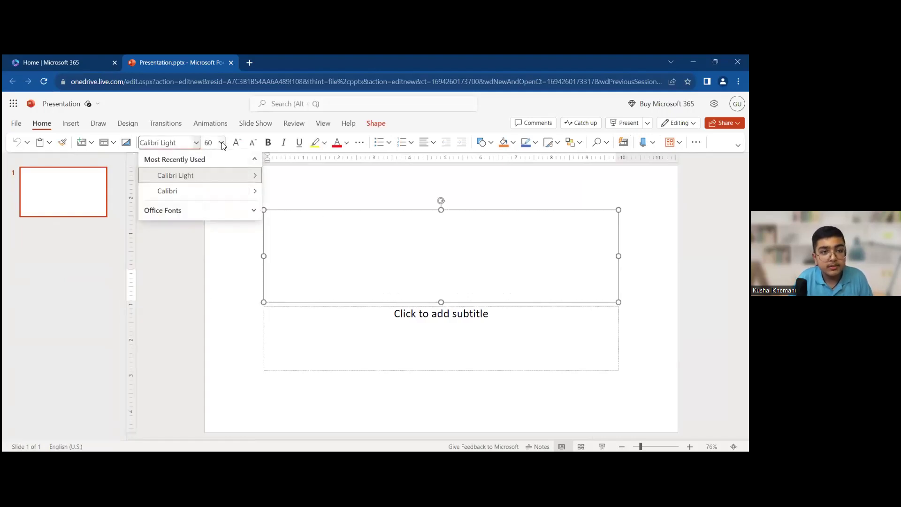
pyautogui.click(221, 143)
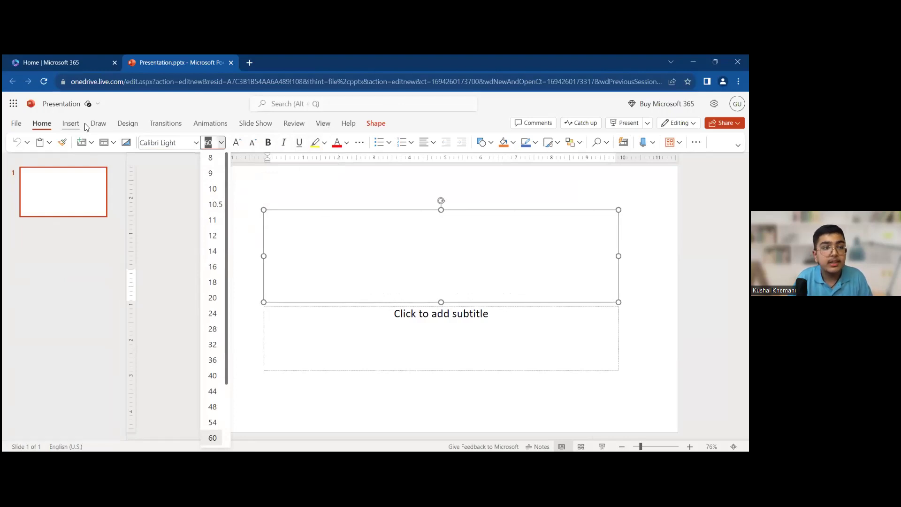
# Look through the Insert, Draw and Design ribbon options
pyautogui.click(70, 124)
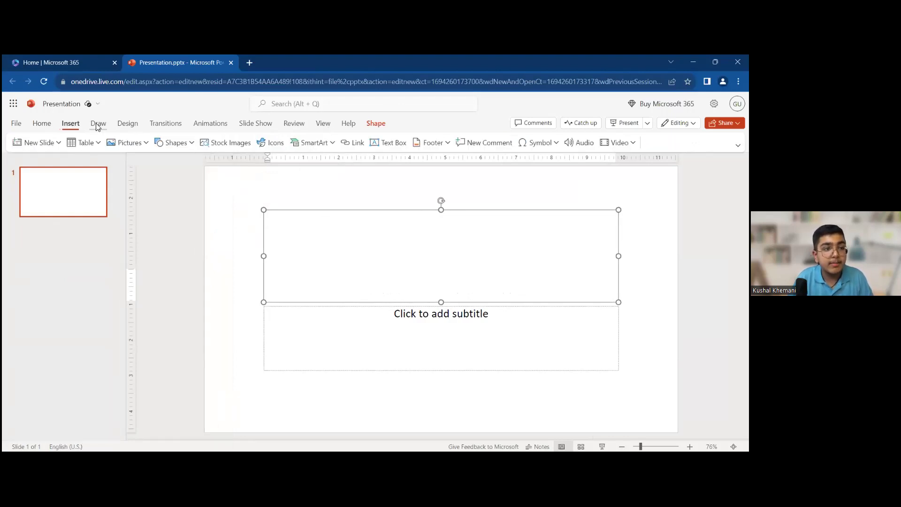
pyautogui.click(97, 124)
pyautogui.click(129, 125)
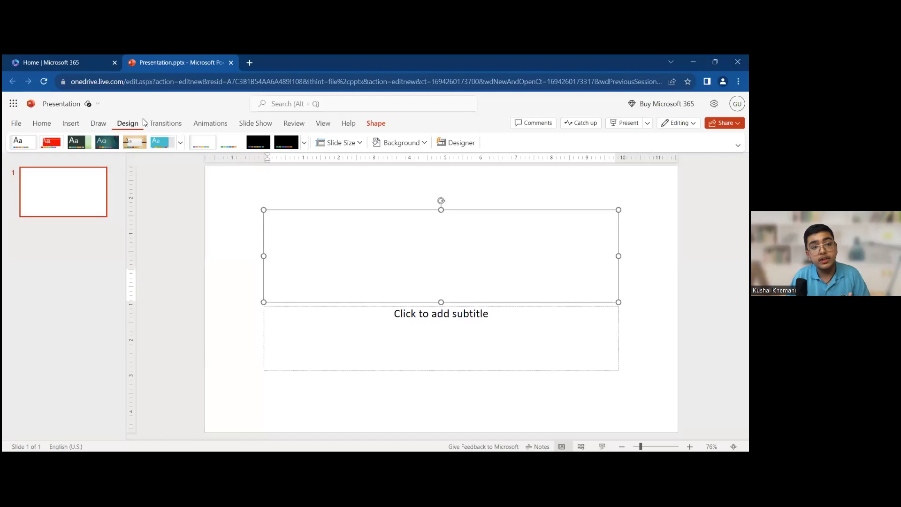
# Apply the Organic wood-grain theme with Designer suggestions showing alongside
pyautogui.click(450, 144)
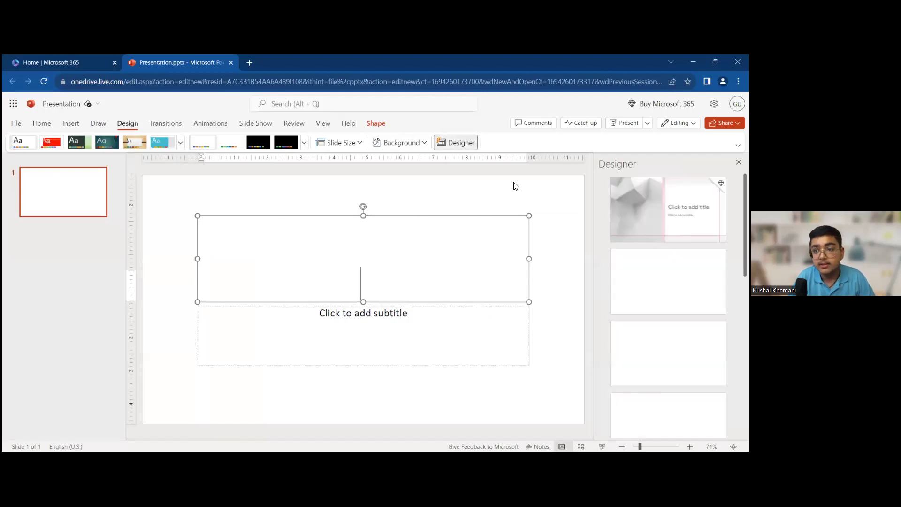
pyautogui.scroll(-10, 668, 305)
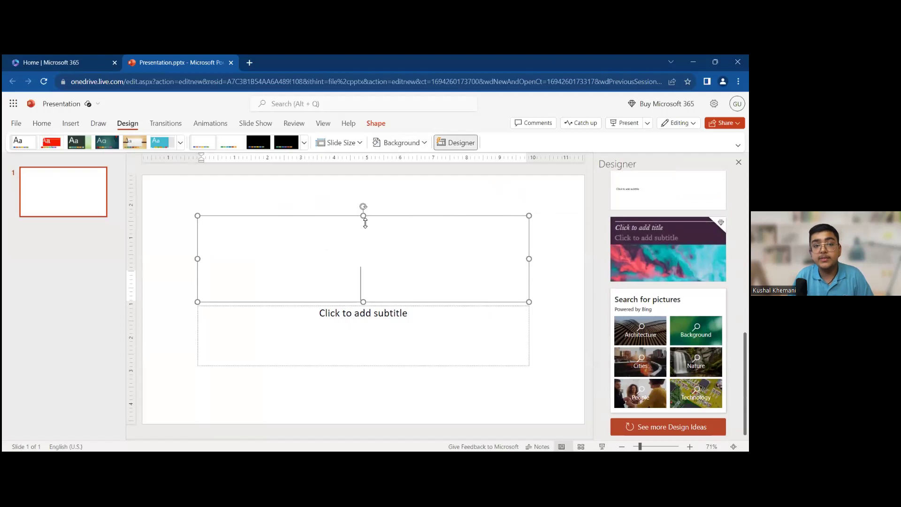
pyautogui.click(130, 141)
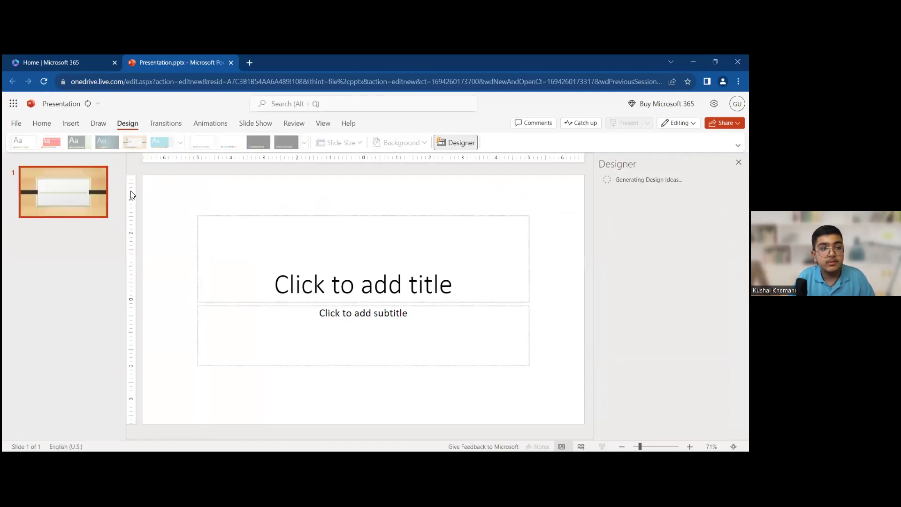
pyautogui.click(390, 290)
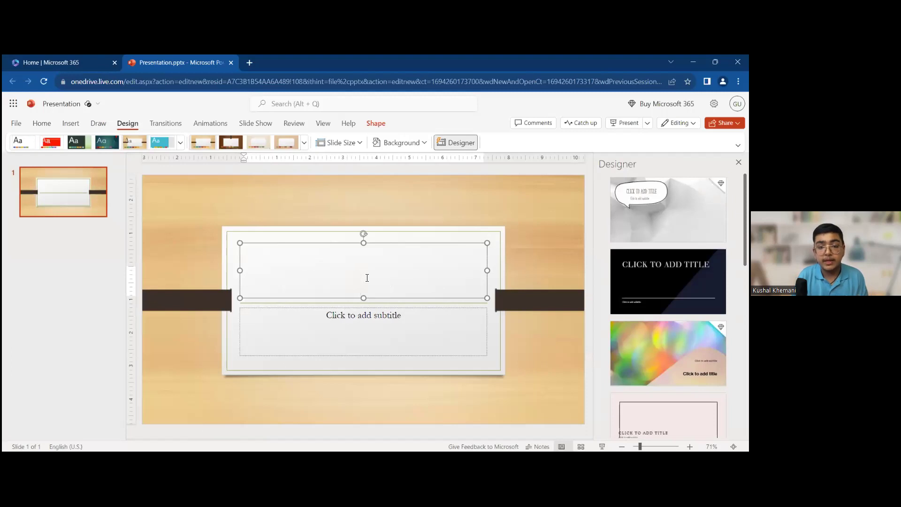
# Enter 'Europe' as the slide title and refresh the Designer ideas
pyautogui.write('E')
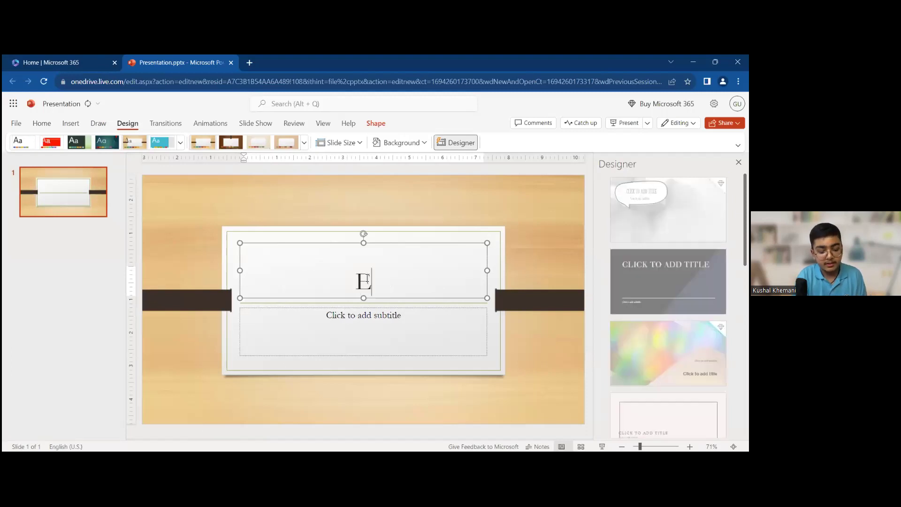
pyautogui.write('urope')
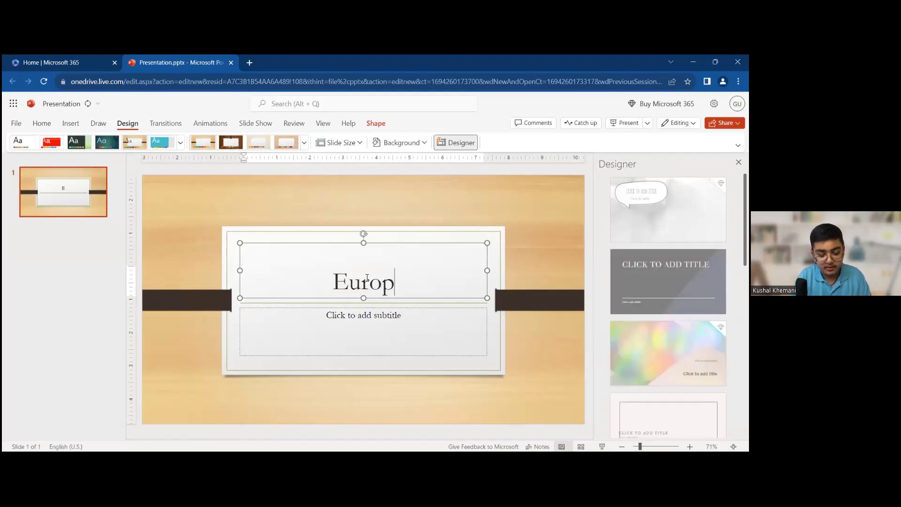
pyautogui.click(423, 218)
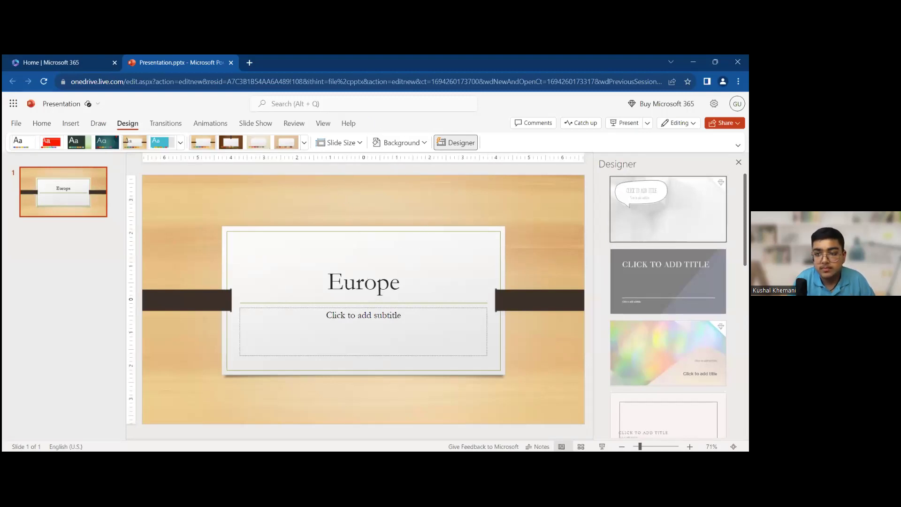
pyautogui.click(453, 142)
pyautogui.click(454, 142)
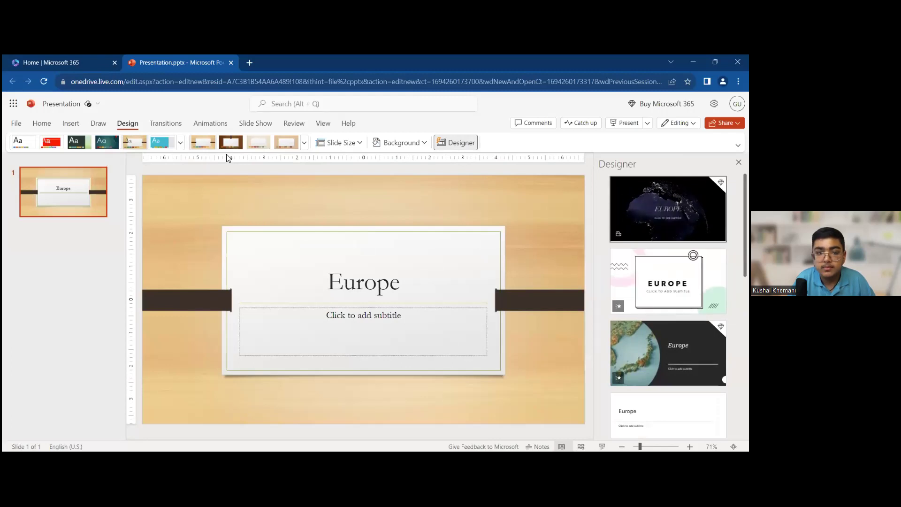
# Search web pictures for 'Europe'
pyautogui.click(66, 123)
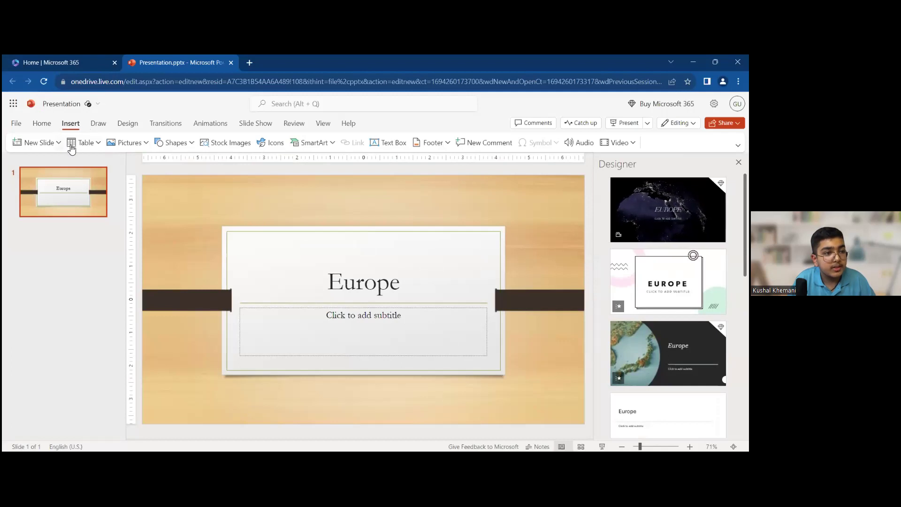
pyautogui.click(60, 143)
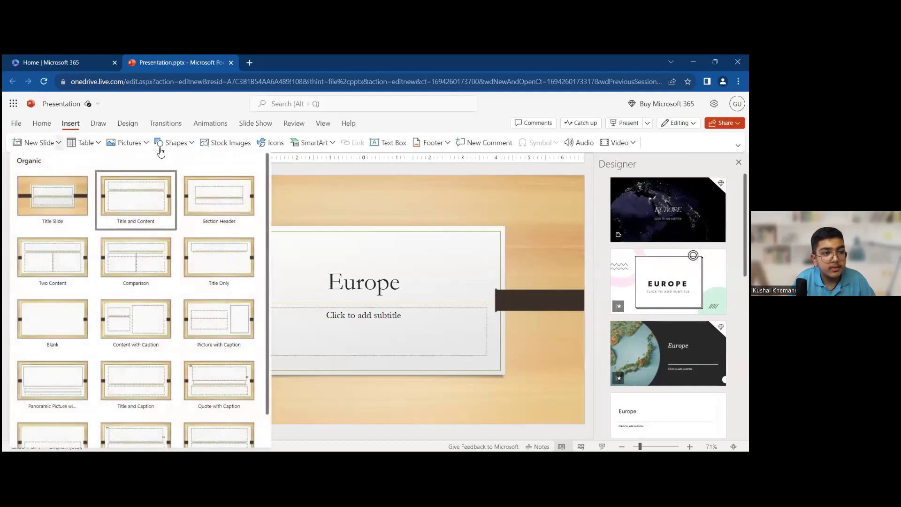
pyautogui.click(141, 145)
pyautogui.click(154, 208)
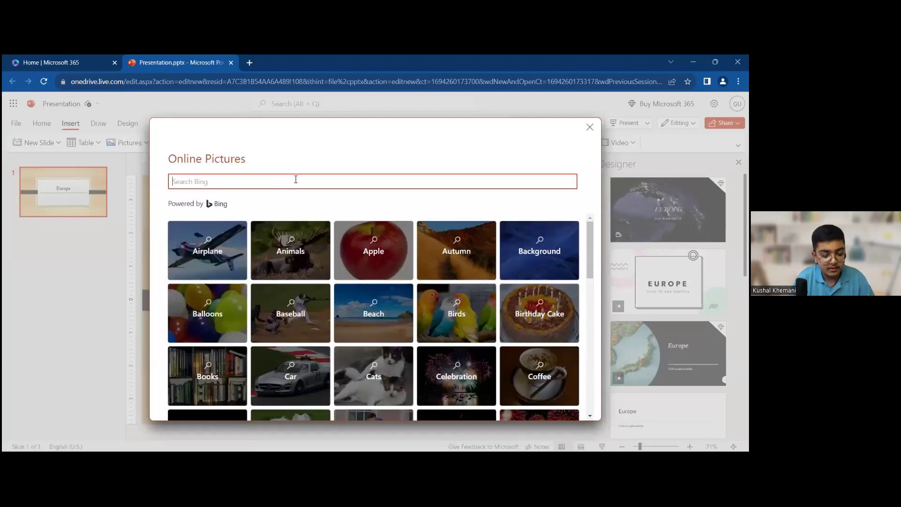
pyautogui.write('Europe')
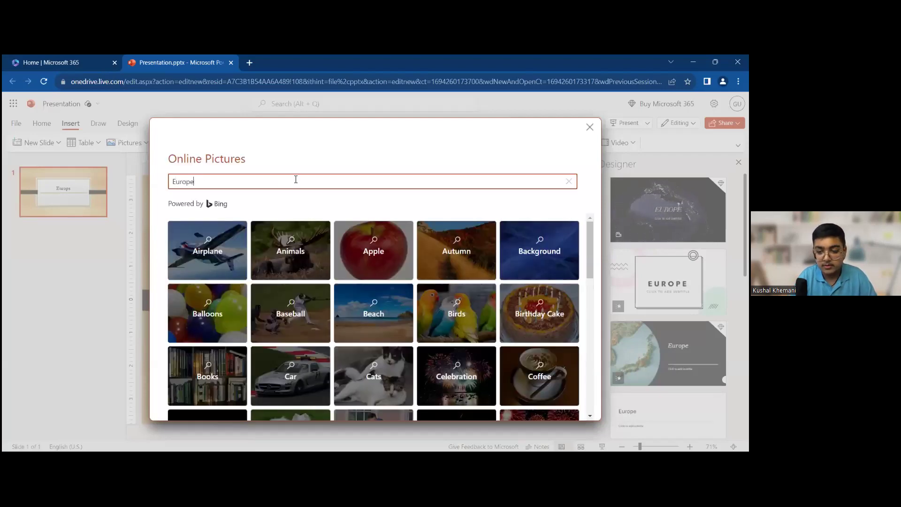
pyautogui.press('Return')
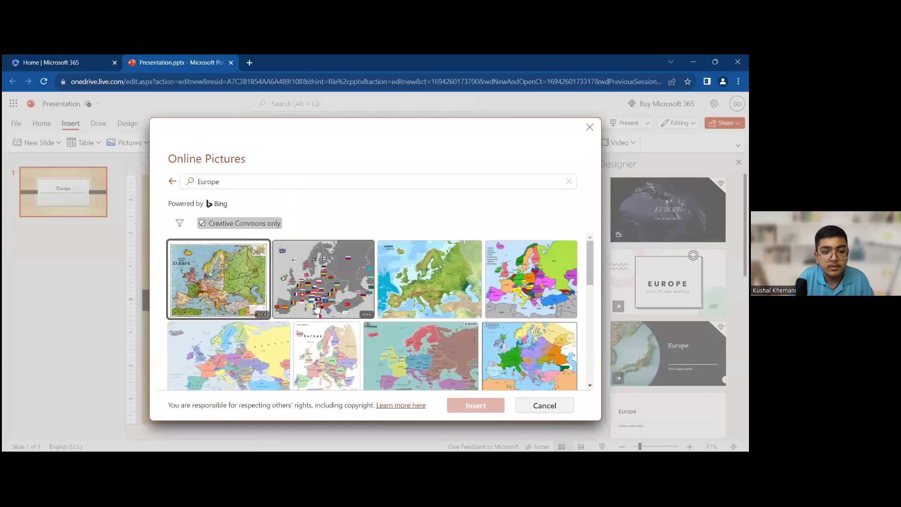
# Insert the antique Europe map, delete its caption, and apply the full-background Designer layout
pyautogui.scroll(-10, 314, 307)
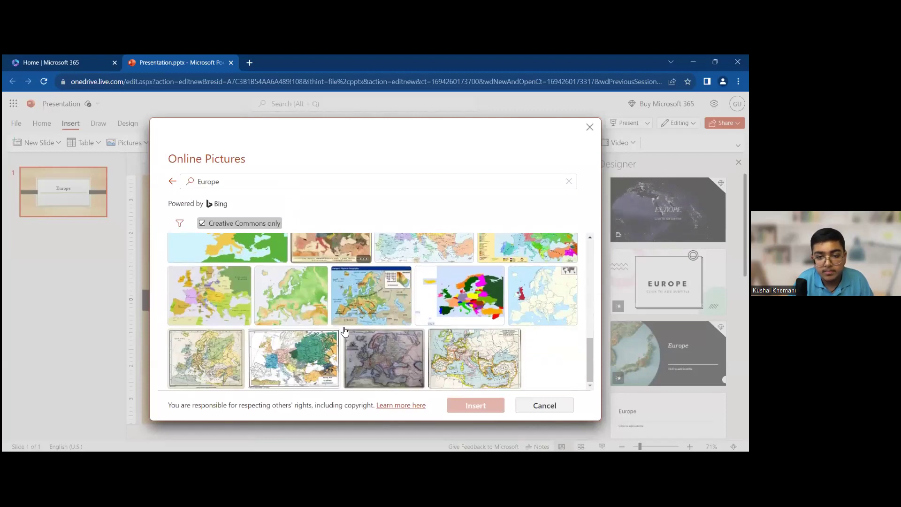
pyautogui.scroll(-3, 421, 361)
pyautogui.scroll(1, 421, 362)
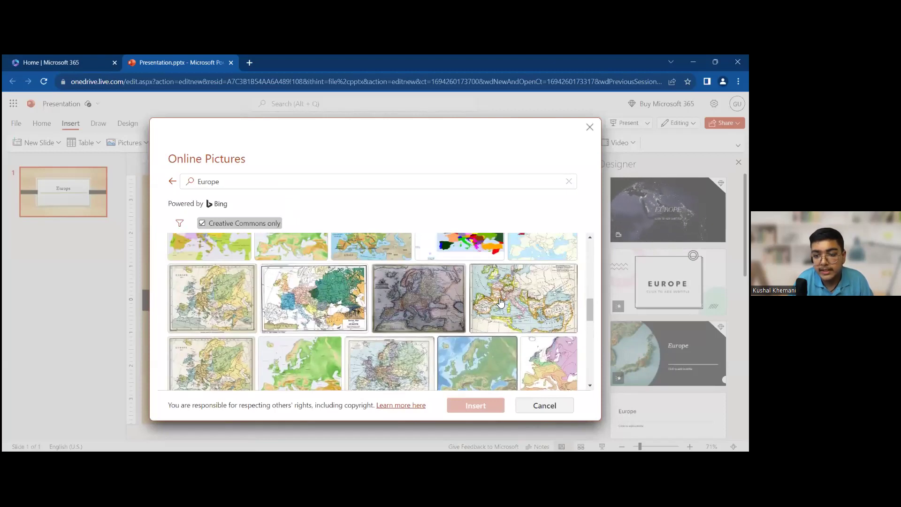
pyautogui.click(521, 301)
pyautogui.click(475, 406)
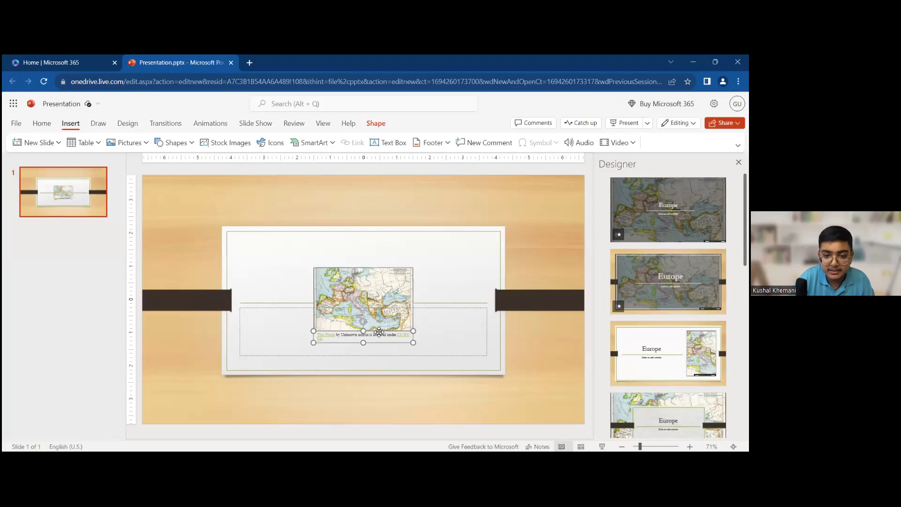
pyautogui.press('Delete')
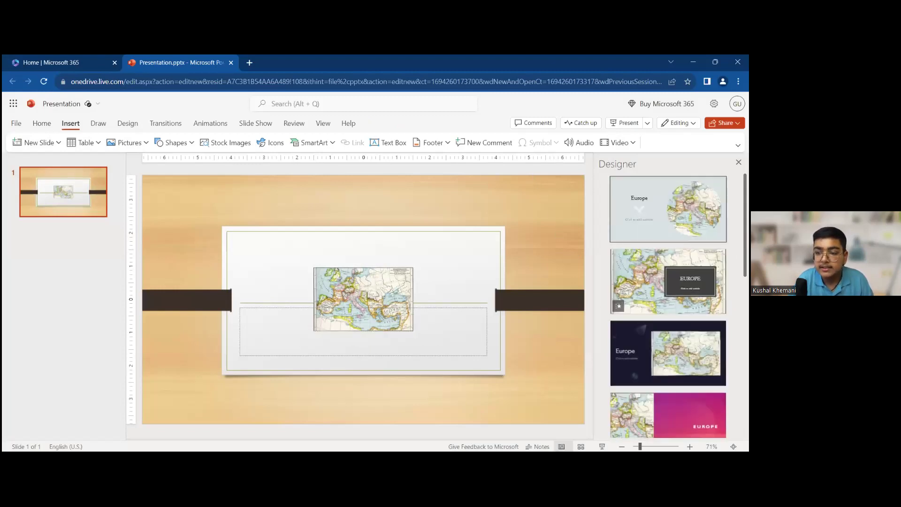
pyautogui.click(668, 281)
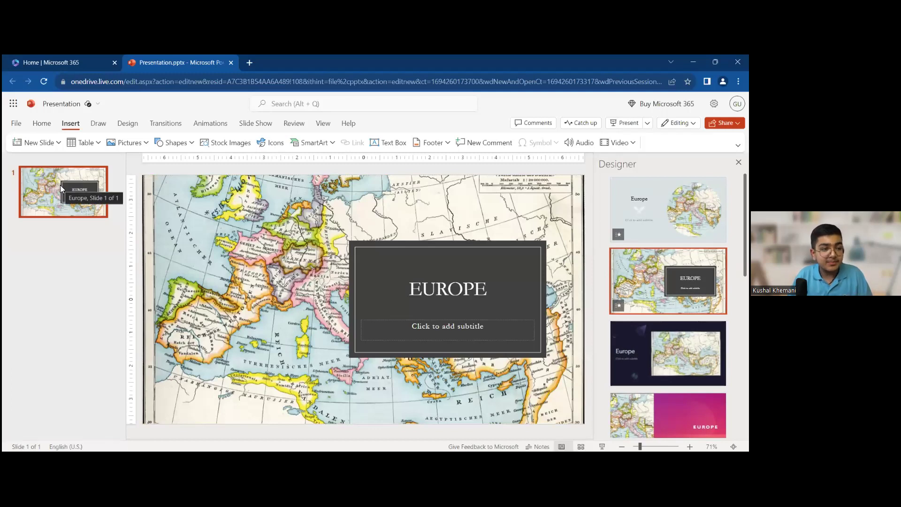
# Add a second slide titled 'Introduction to Europe'
pyautogui.hotkey('ctrl', 'm')
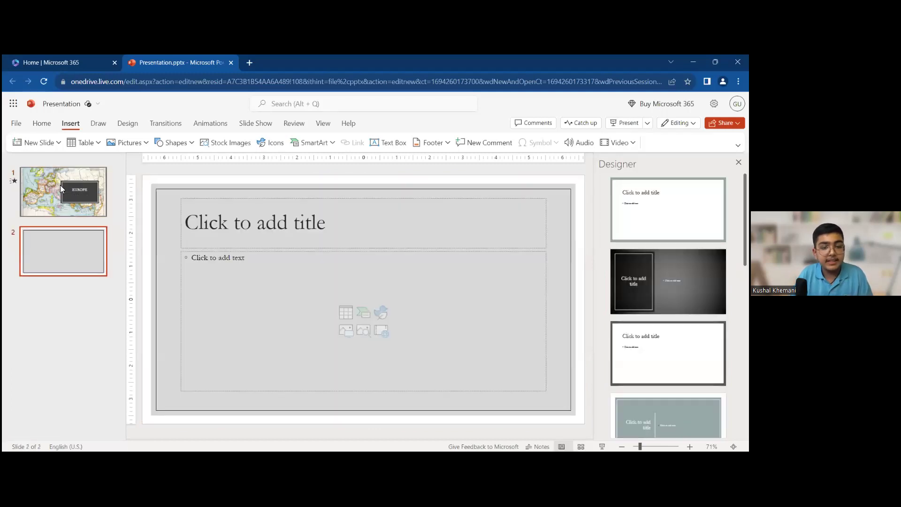
pyautogui.click(307, 241)
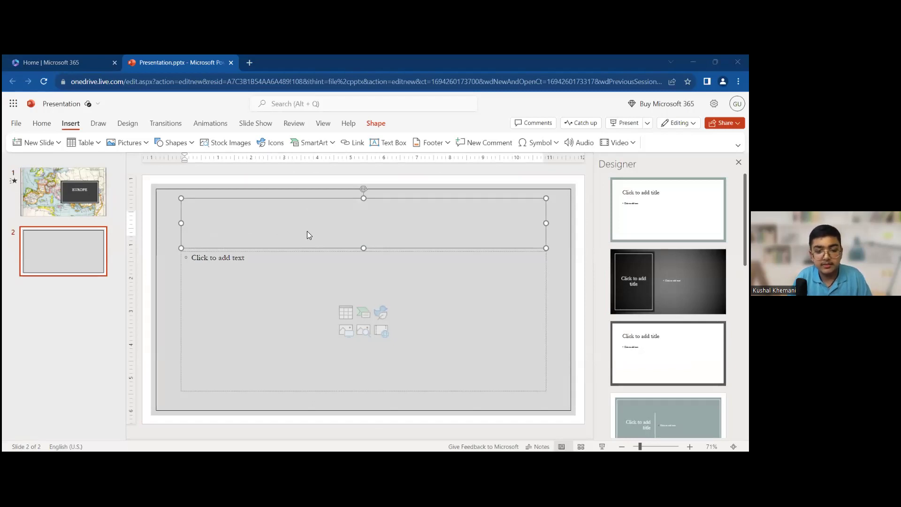
pyautogui.click(308, 233)
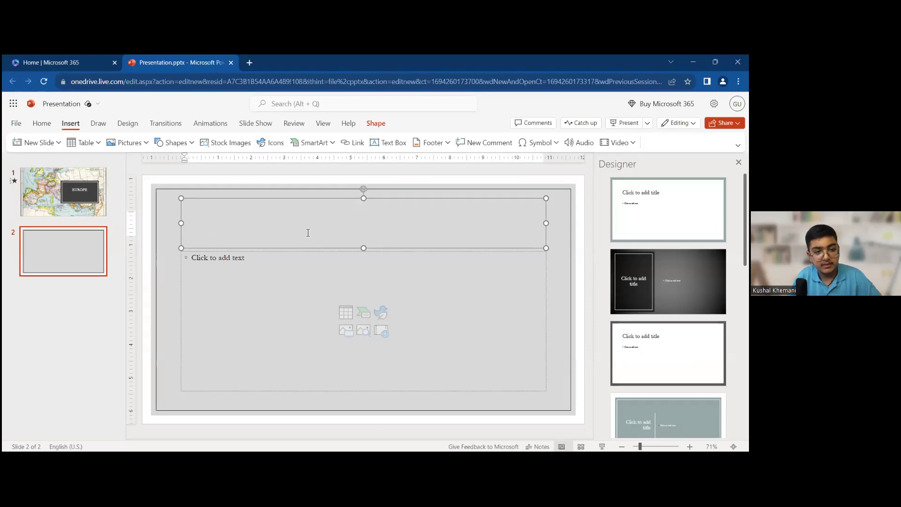
pyautogui.write('Introduction to Europe')
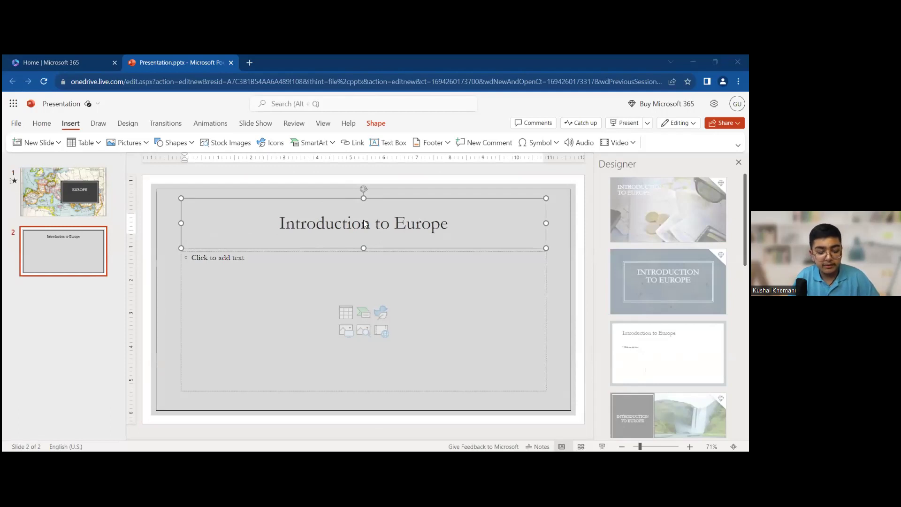
# Paste the two Europe paragraphs into the body, then select the whole title text
pyautogui.click(318, 276)
pyautogui.write('Europe is a continent which is home to more than a quarter of the world\'s countries. The climate of Europe varies from Arctic conditions to temperate in the south. Every world religion is represented in Europe and hundreds of languages are spoken too. •The term "Europe" was first used for a cultural sphere in the Carolingian Renaissance of the 9th century. From that time, the term designated the sphere of influence of the Western Church, as opposed to both the Eastern Orthodox churches and to the Islamic world.')
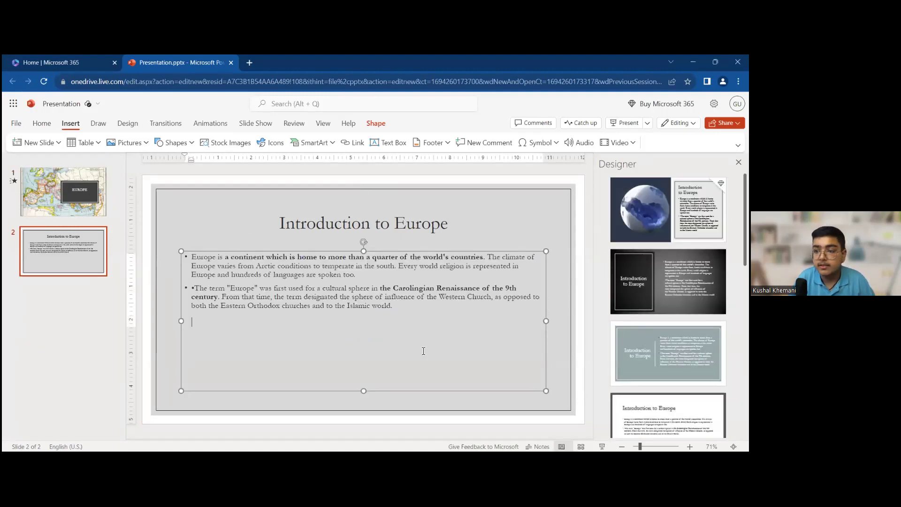
pyautogui.click(298, 228)
pyautogui.tripleClick(298, 228)
pyautogui.hotkey('ctrl', 'c')
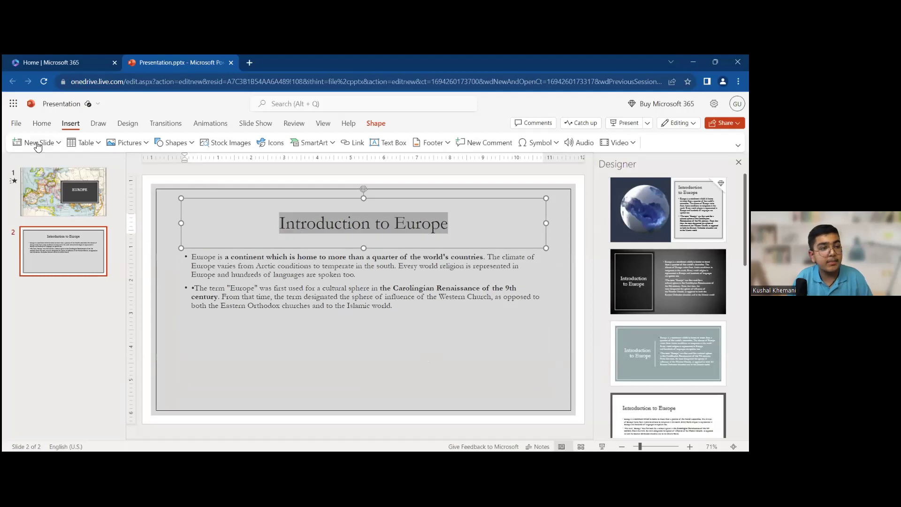
# Search web pictures using the slide title 'Introduction to Europe' as the query
pyautogui.click(140, 145)
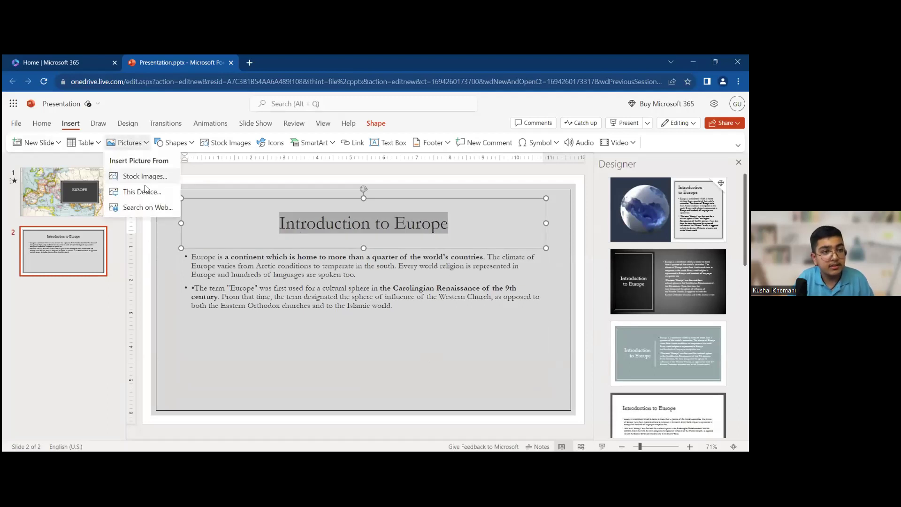
pyautogui.click(149, 207)
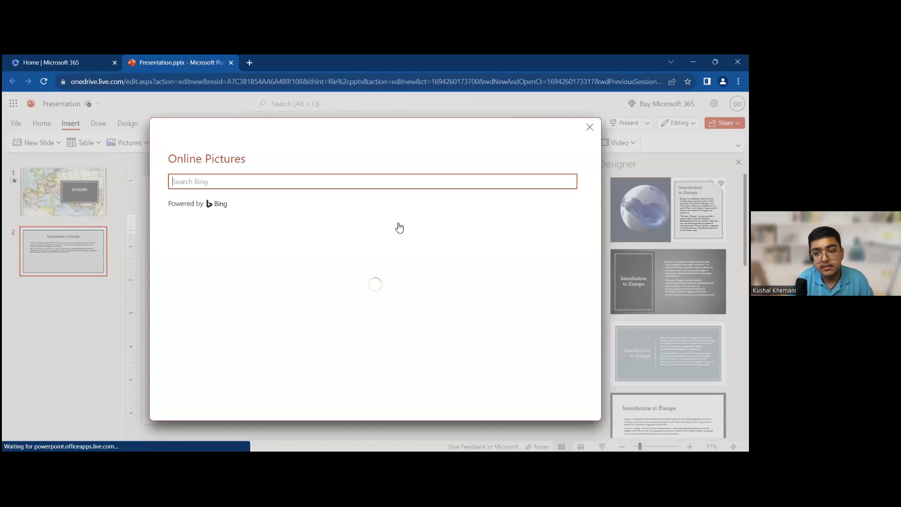
pyautogui.hotkey('ctrl', 'v')
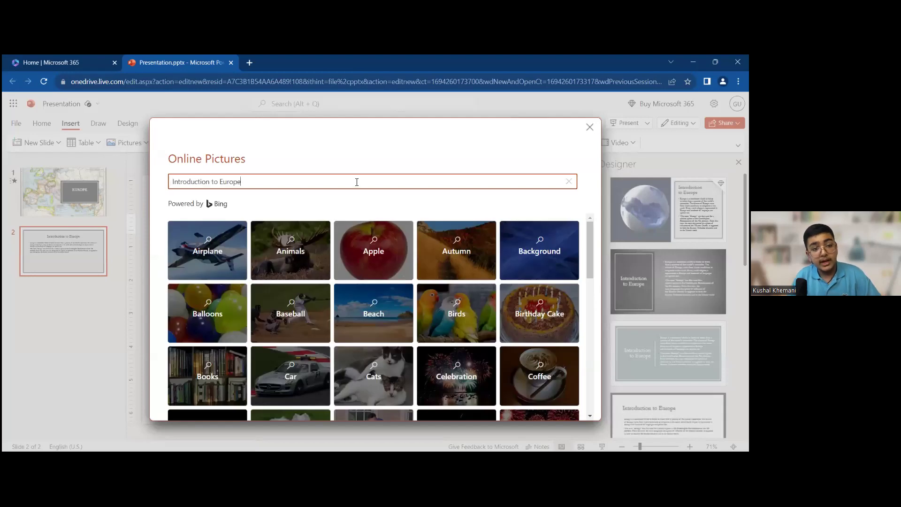
pyautogui.press('Return')
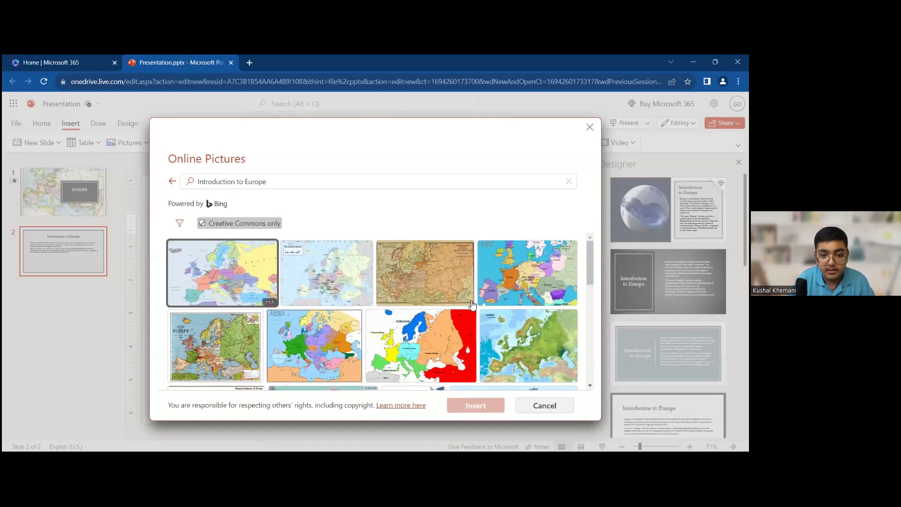
pyautogui.scroll(-3, 432, 278)
pyautogui.scroll(-3, 432, 277)
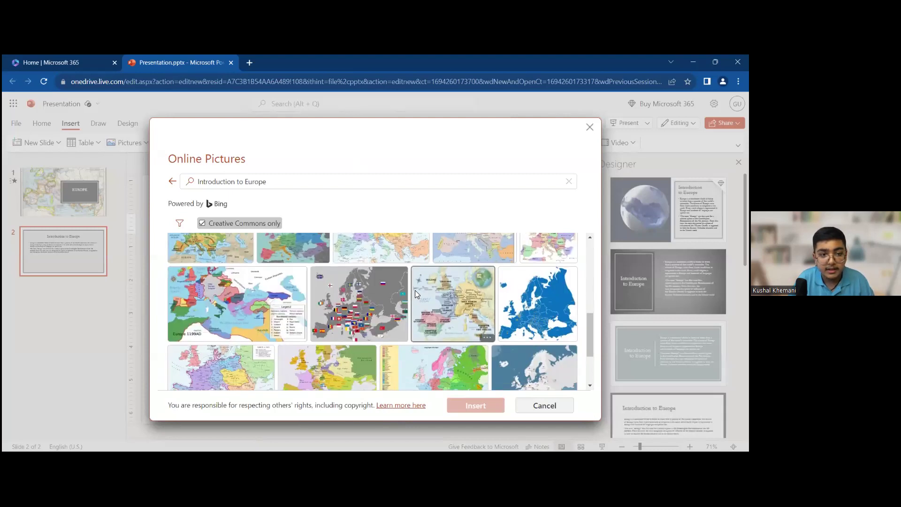
pyautogui.scroll(-3, 416, 295)
# Insert the red and orange Creative Commons map of Europe onto the slide
pyautogui.click(334, 285)
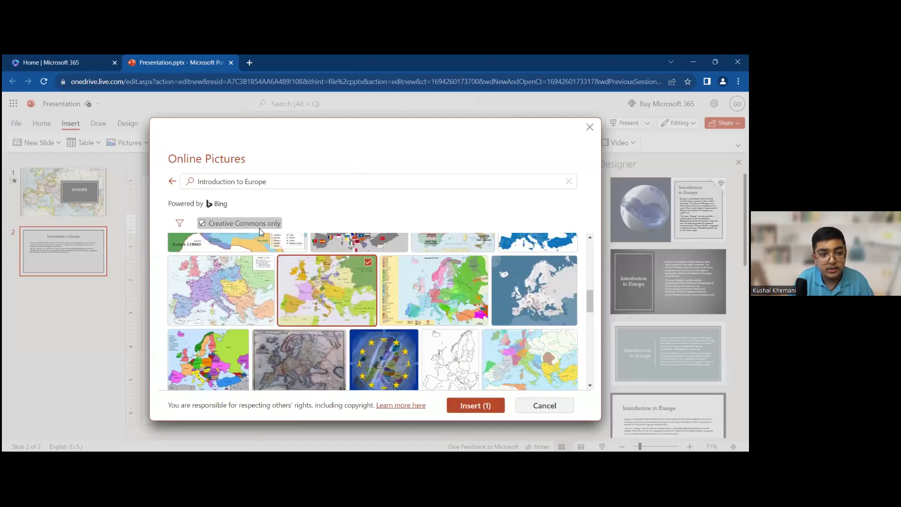
pyautogui.click(202, 224)
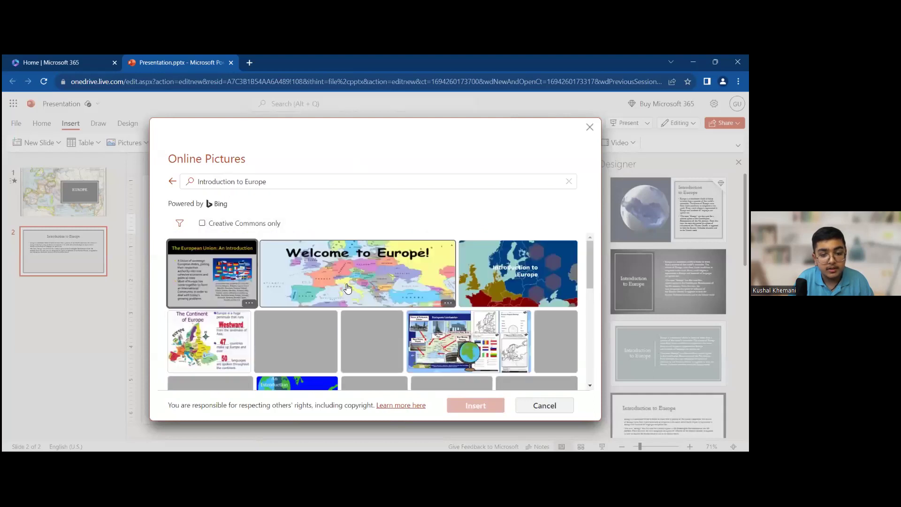
pyautogui.scroll(-5, 354, 288)
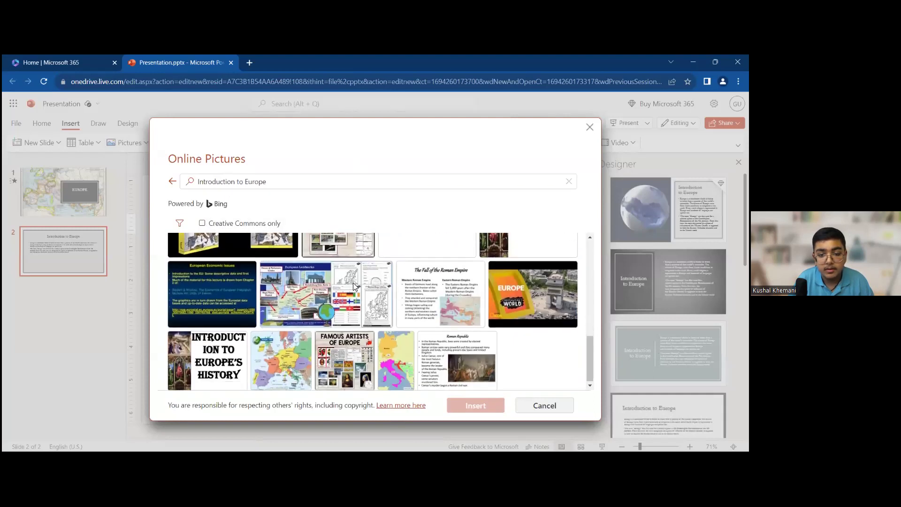
pyautogui.click(204, 224)
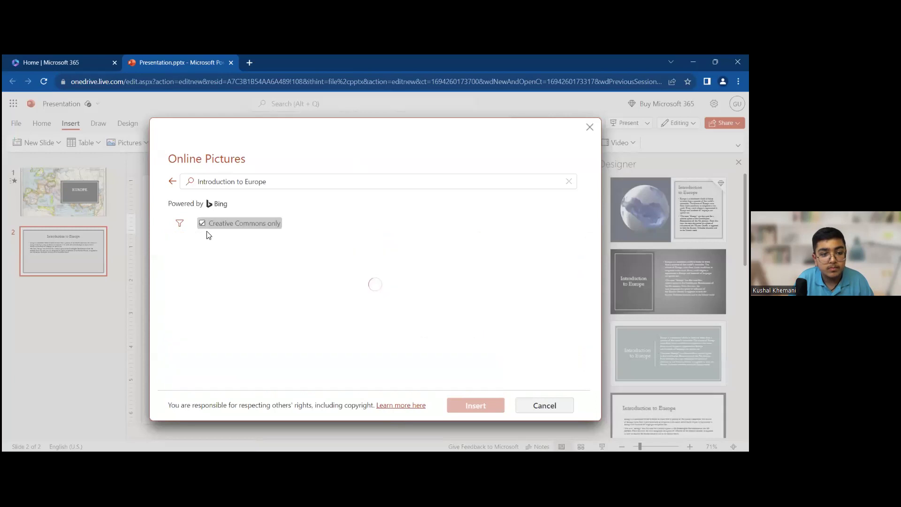
pyautogui.scroll(-1, 396, 306)
pyautogui.click(526, 282)
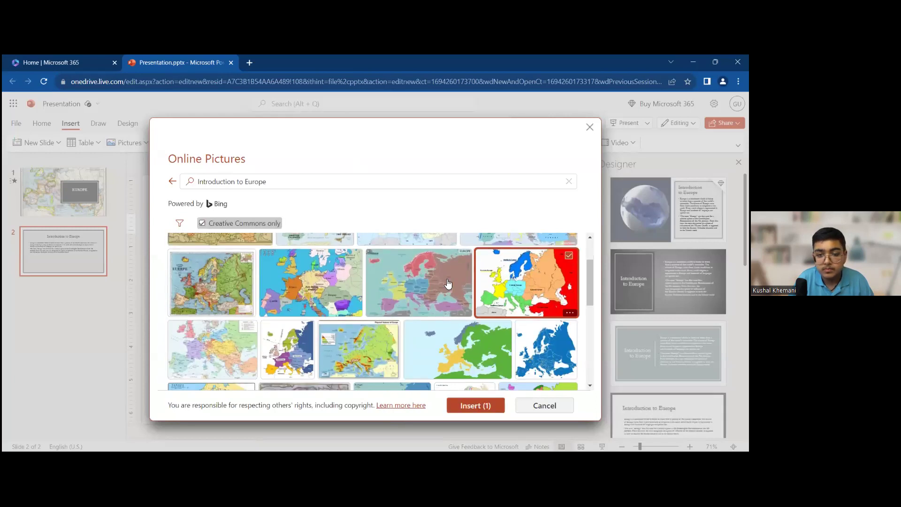
pyautogui.click(240, 181)
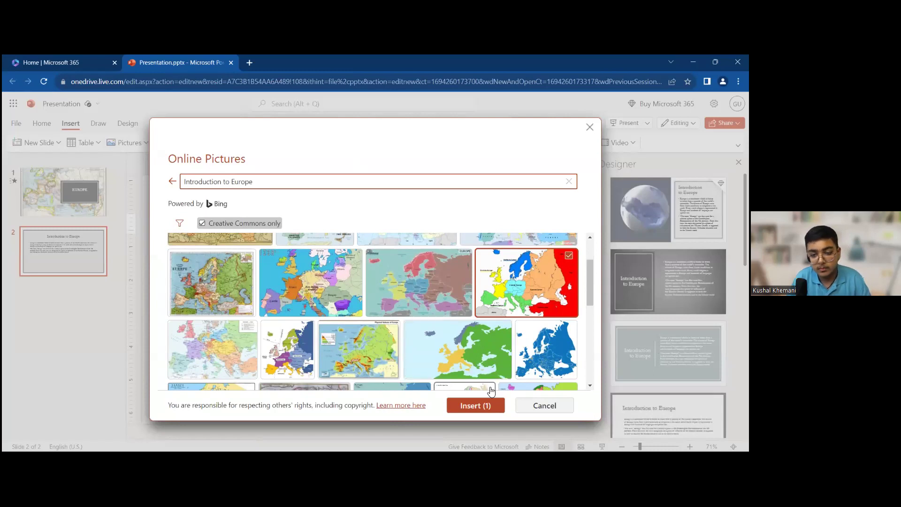
pyautogui.click(479, 405)
pyautogui.click(130, 143)
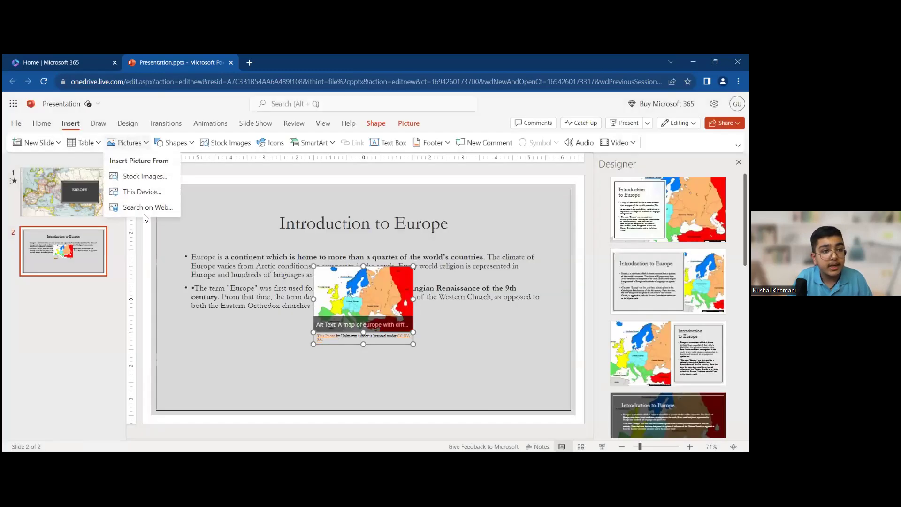
# Search web pictures for 'europe', including non-Creative Commons results
pyautogui.click(142, 207)
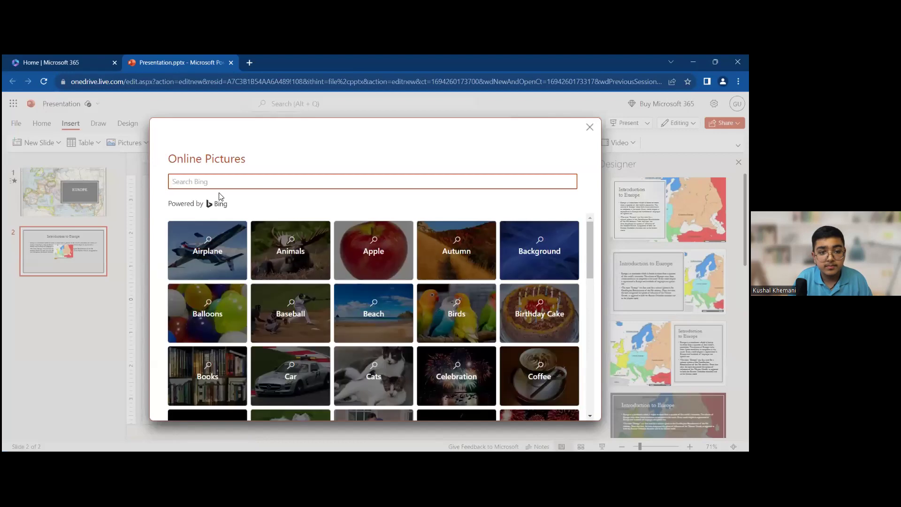
pyautogui.write('e')
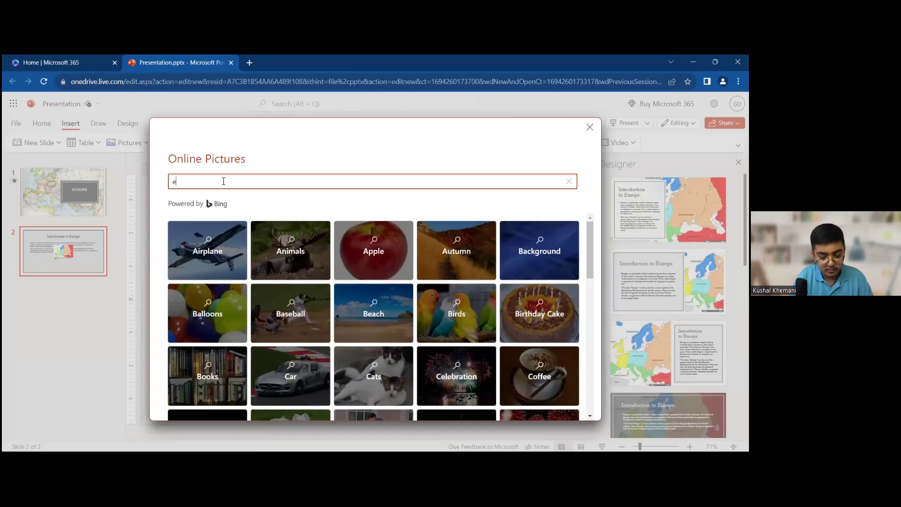
pyautogui.write('urope')
pyautogui.press('Return')
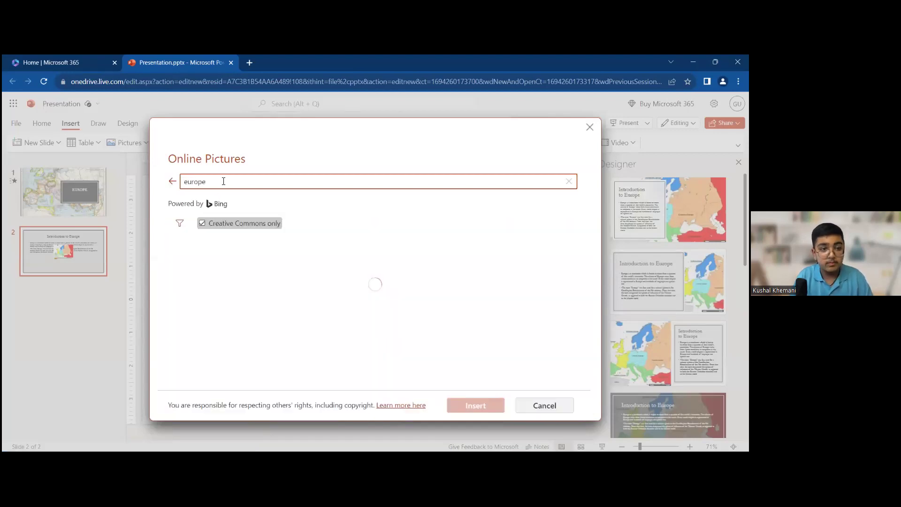
pyautogui.click(202, 224)
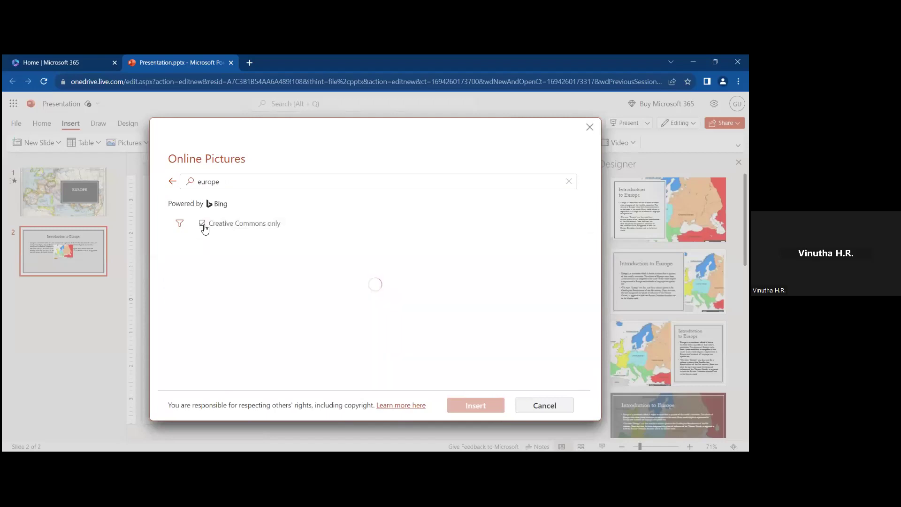
pyautogui.scroll(-5, 307, 282)
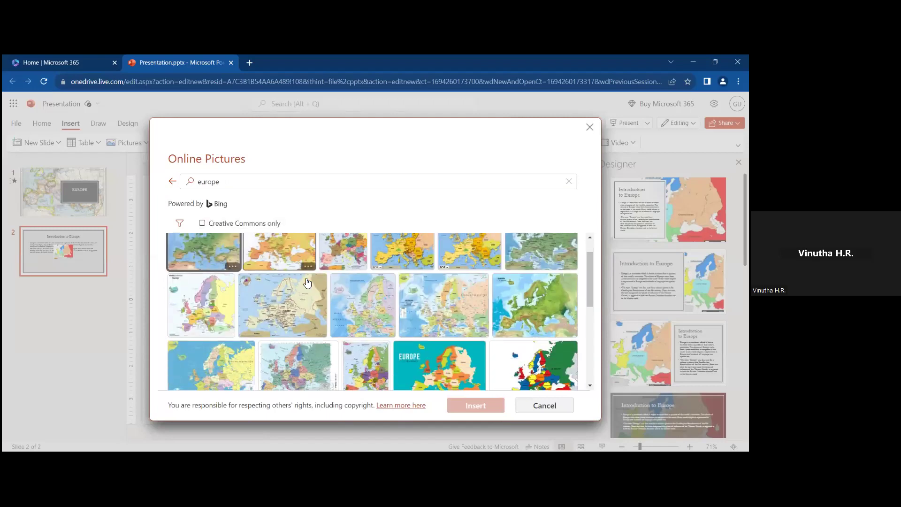
pyautogui.scroll(-5, 307, 282)
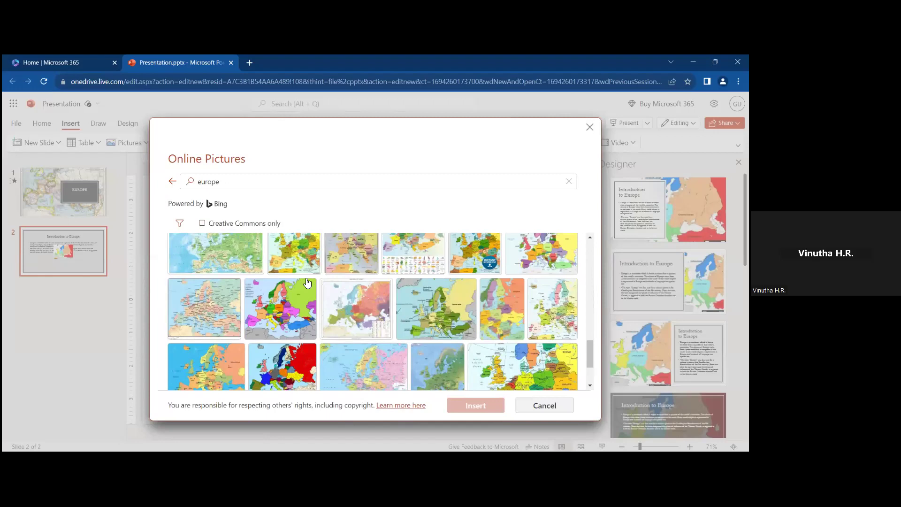
pyautogui.scroll(-5, 308, 282)
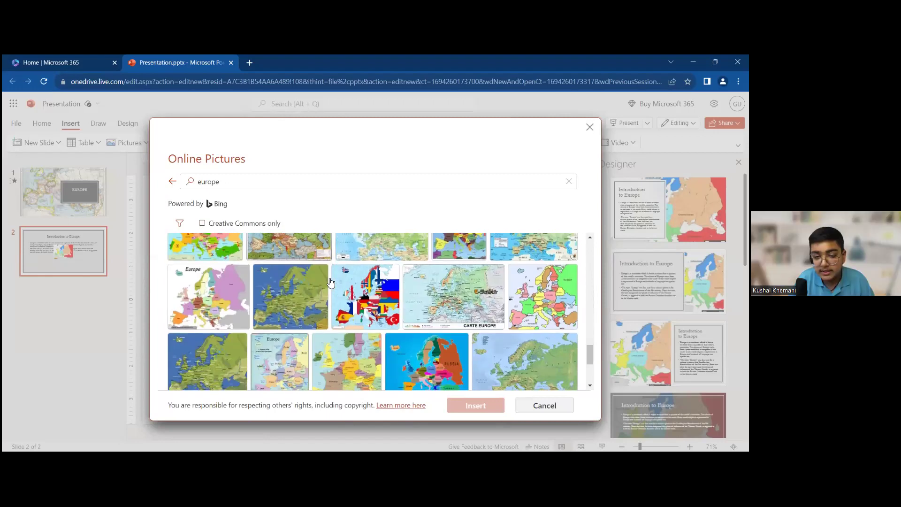
pyautogui.scroll(-3, 331, 282)
pyautogui.scroll(-5, 330, 281)
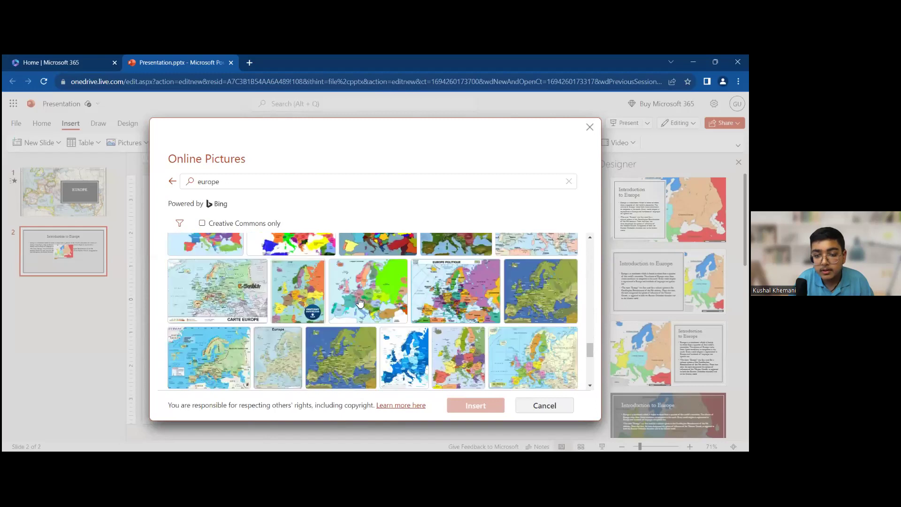
# Refine the search to 'europe automobile' and insert the grey coupe and red car photos
pyautogui.click(240, 182)
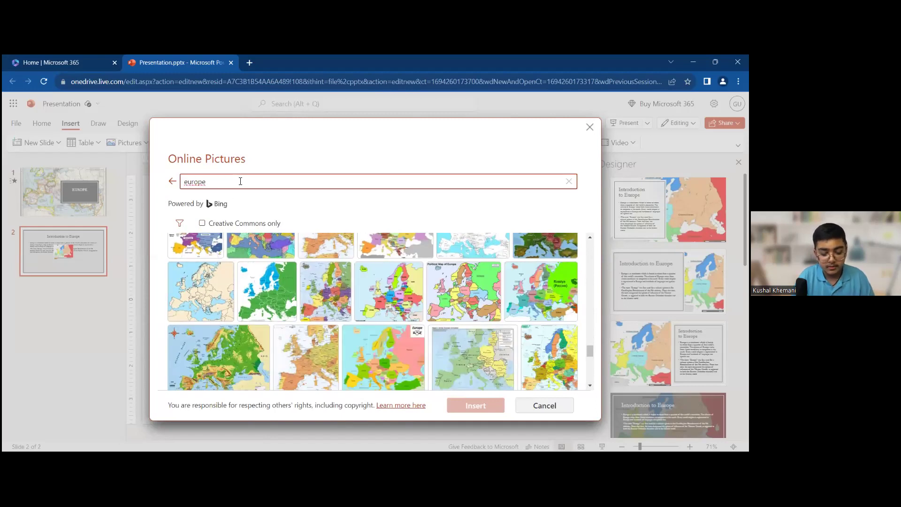
pyautogui.write('automobile')
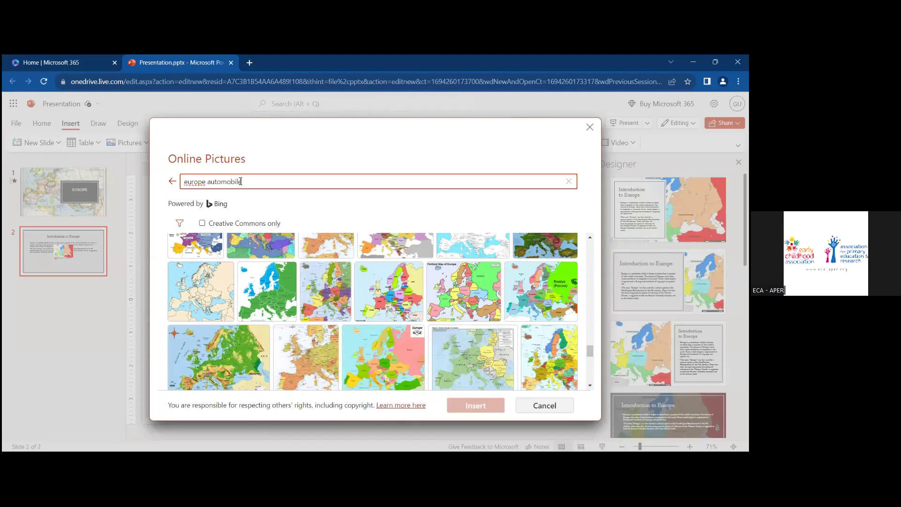
pyautogui.press('Return')
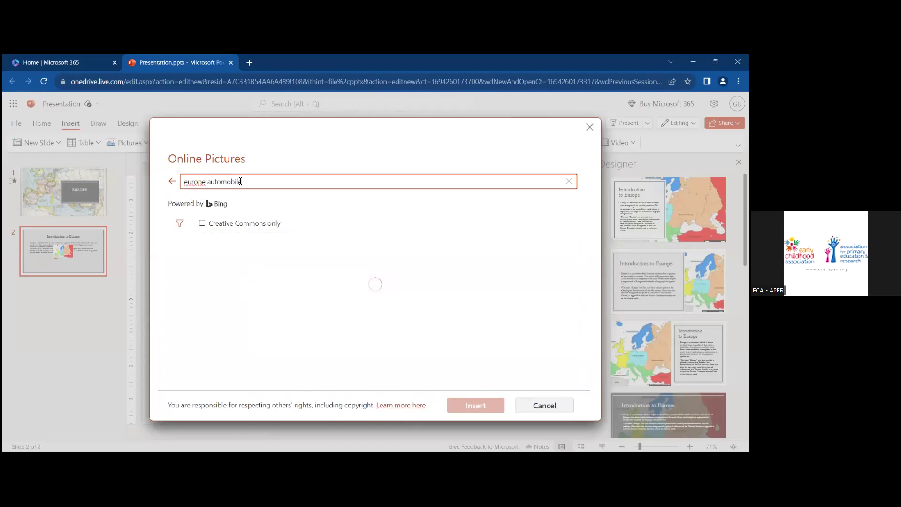
pyautogui.scroll(-5, 400, 279)
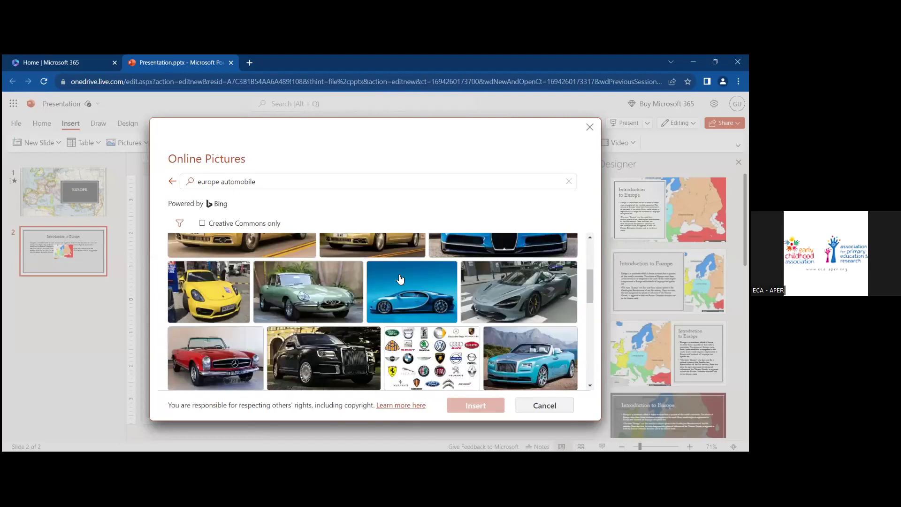
pyautogui.scroll(-3, 331, 294)
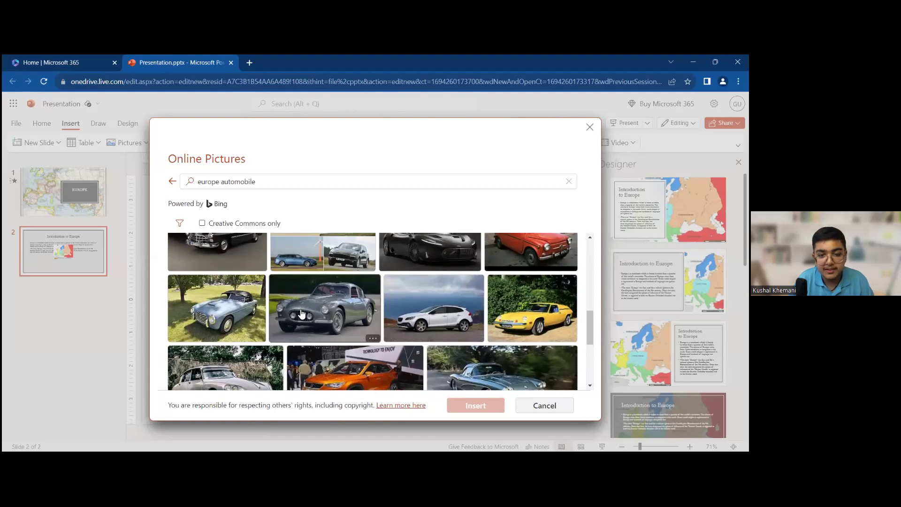
pyautogui.click(301, 314)
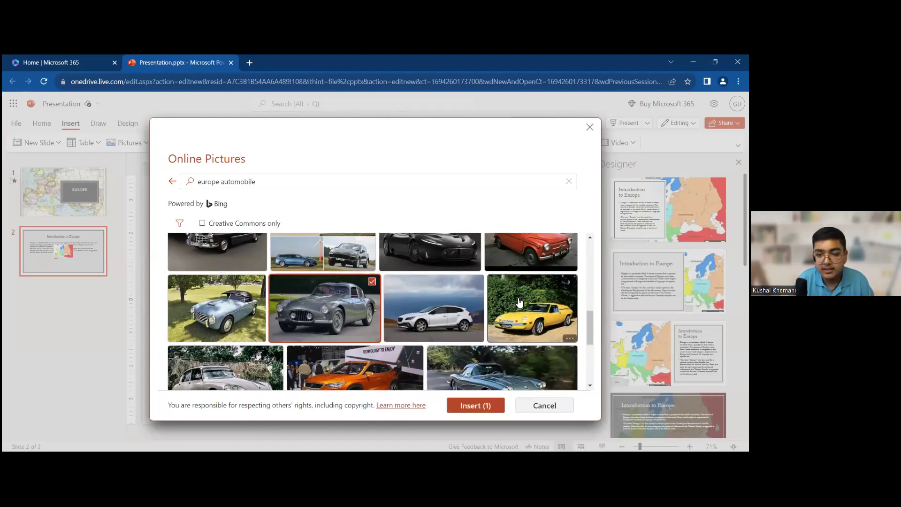
pyautogui.scroll(3, 497, 306)
pyautogui.scroll(-1, 518, 307)
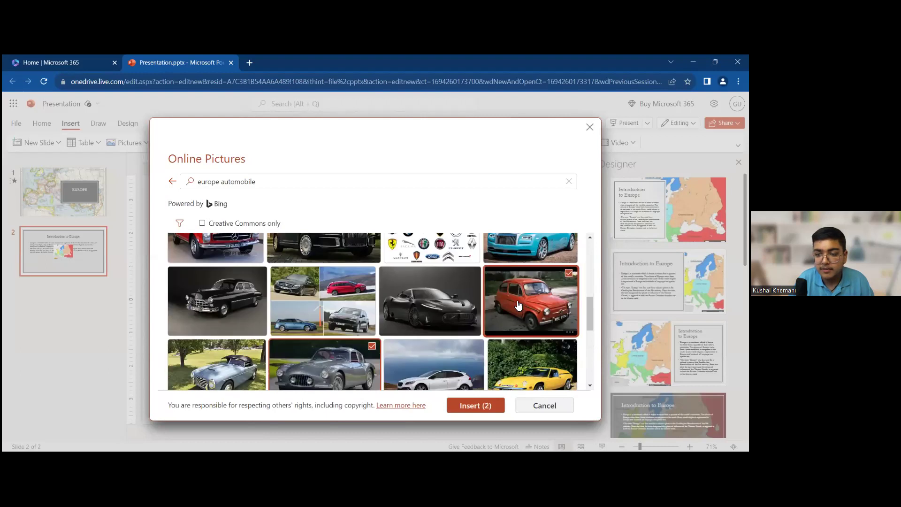
pyautogui.click(486, 405)
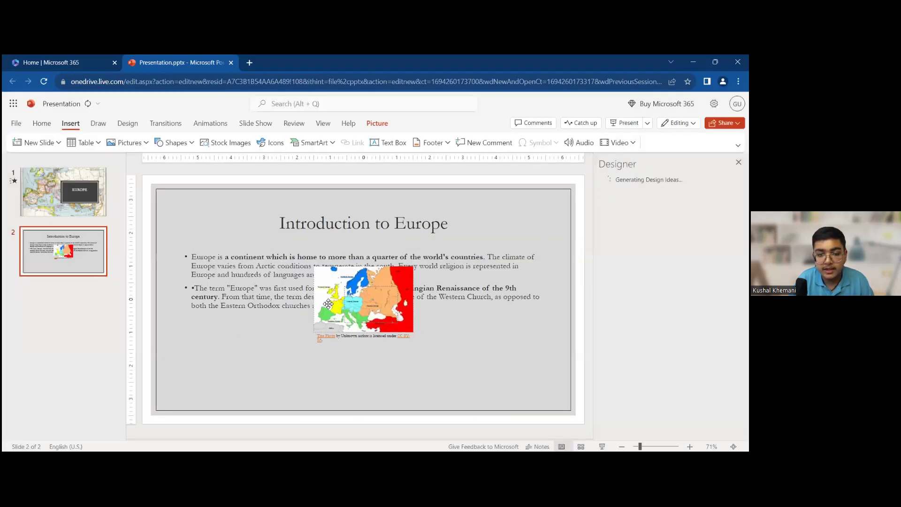
# Rearrange the map, red car and grey coupe pictures and delete the photo credit
pyautogui.moveTo(324, 306); pyautogui.dragTo(281, 266)
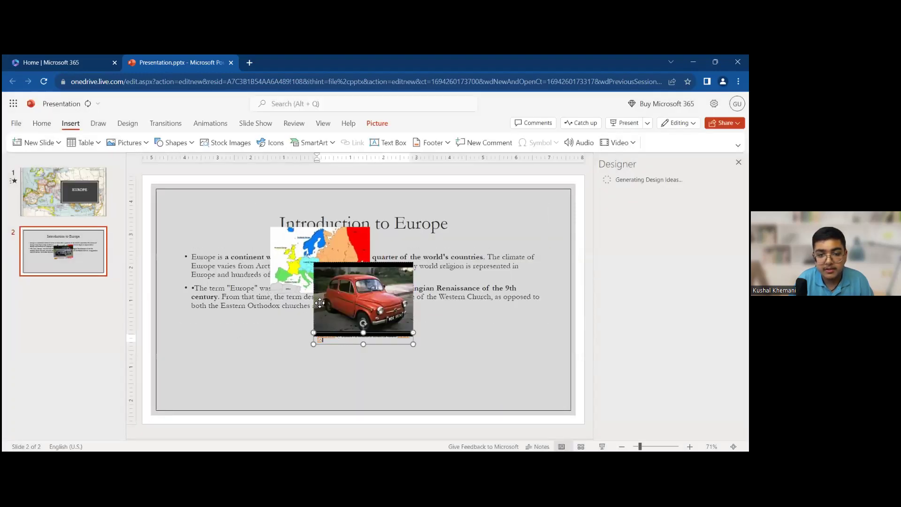
pyautogui.moveTo(357, 310); pyautogui.dragTo(442, 268)
pyautogui.moveTo(326, 298); pyautogui.dragTo(368, 253)
pyautogui.click(335, 333)
pyautogui.press('Delete')
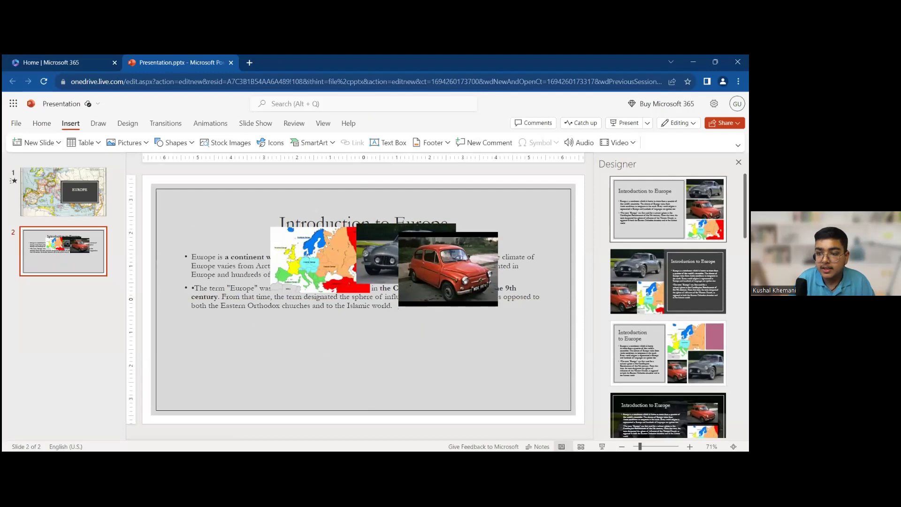
# Apply the Designer layout with the grey coupe and a dark text panel
pyautogui.scroll(-3, 669, 302)
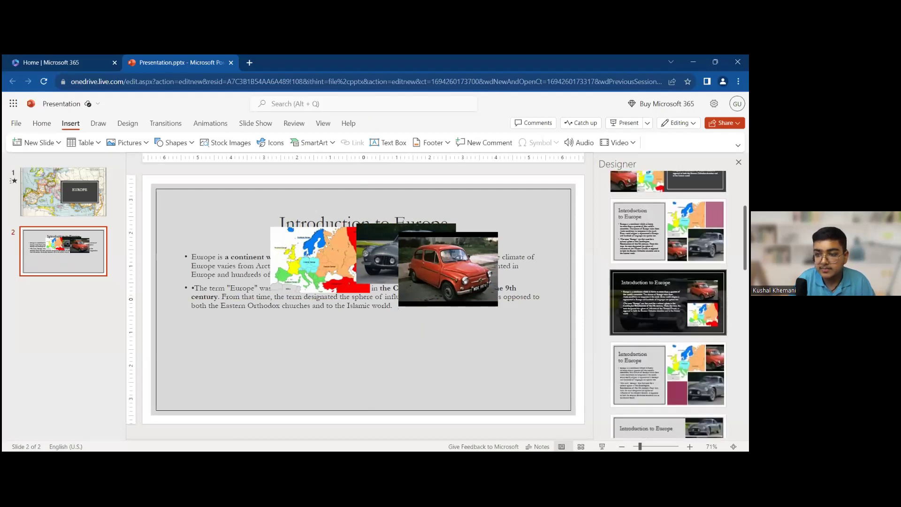
pyautogui.scroll(1, 668, 302)
pyautogui.click(668, 288)
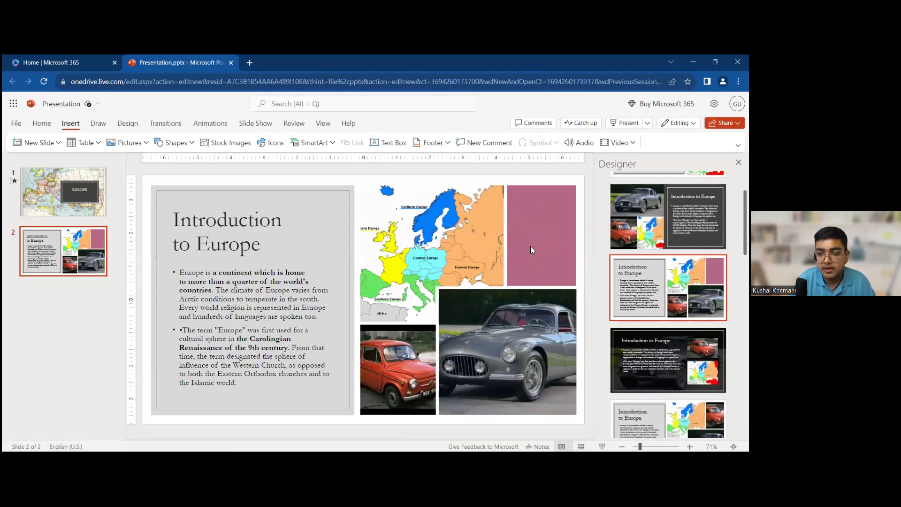
pyautogui.click(669, 216)
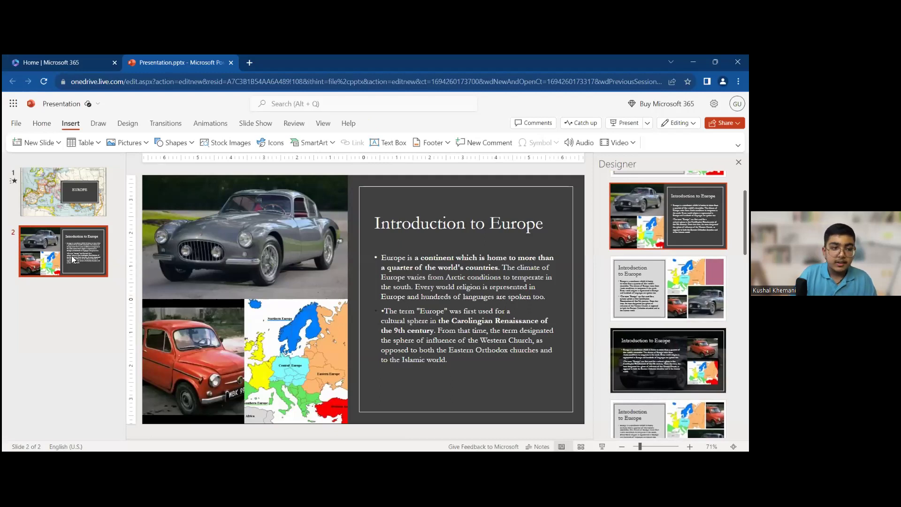
pyautogui.hotkey('ctrl', 'm')
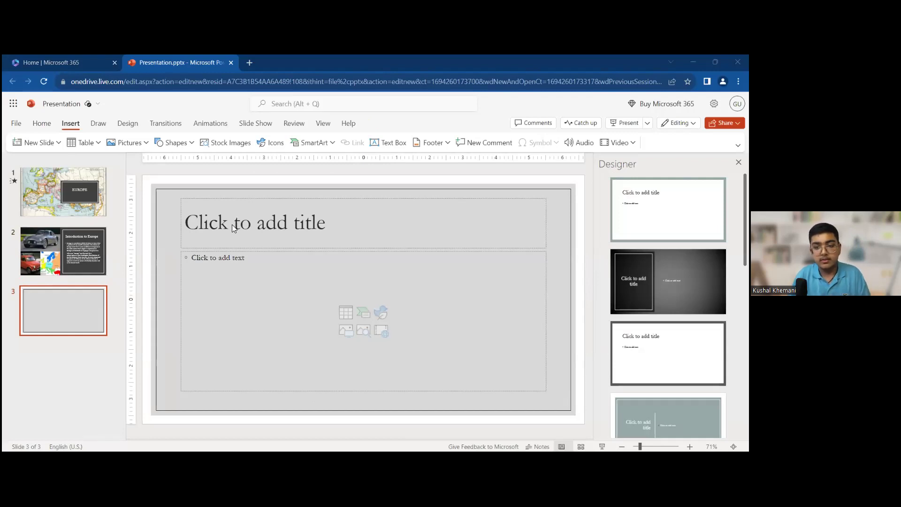
# Title the new slide 'Introduction to Italy' by pasting the title and replacing Europe
pyautogui.click(232, 224)
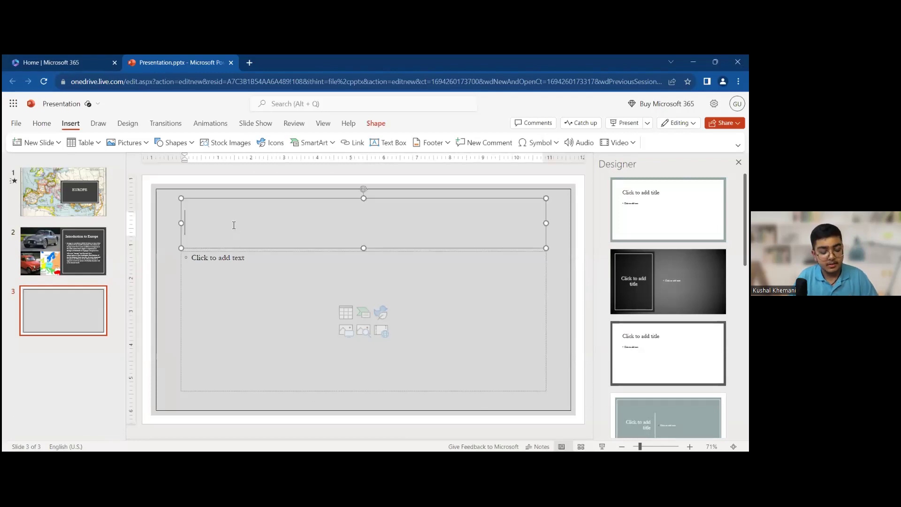
pyautogui.write('Introduction to Europe')
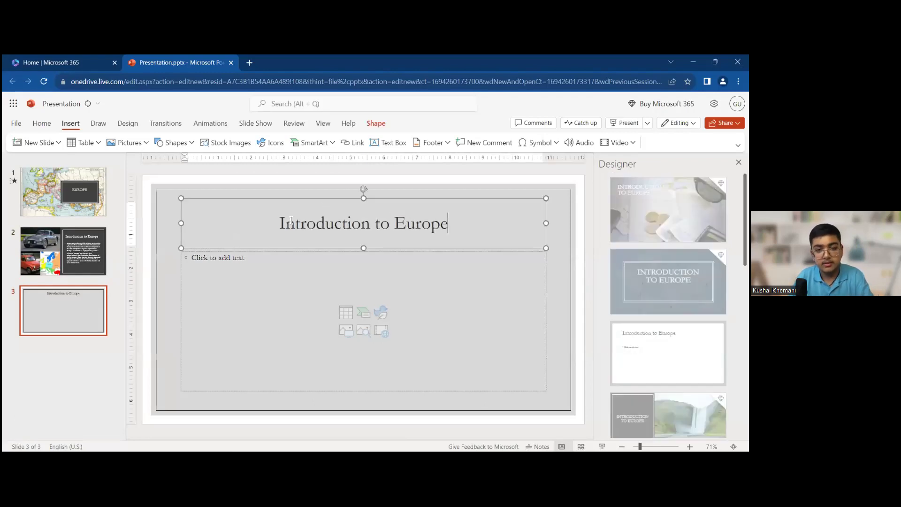
pyautogui.doubleClick(405, 226)
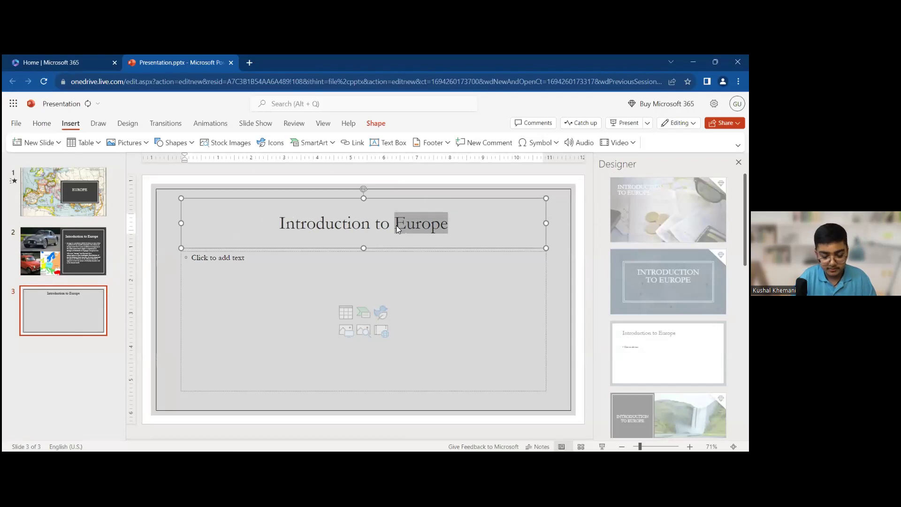
pyautogui.write('Italy')
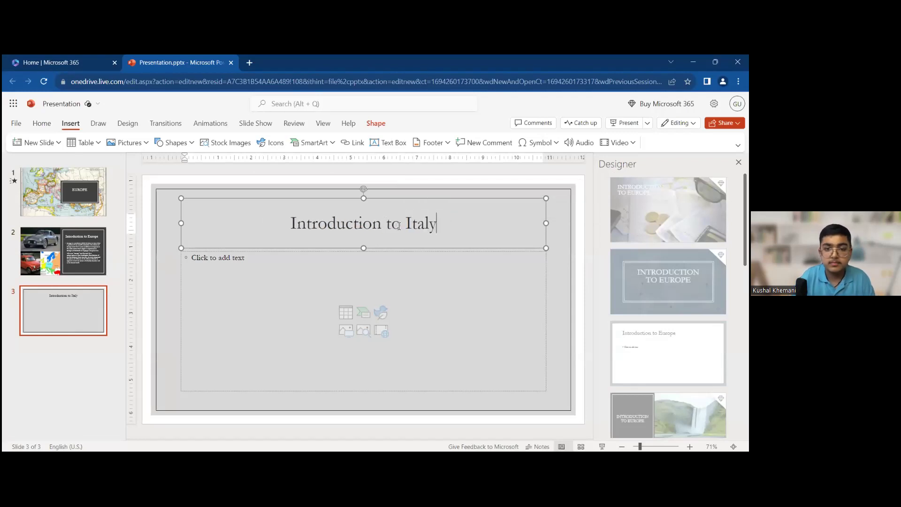
# Paste the three bullet points about Italy into the body
pyautogui.click(336, 283)
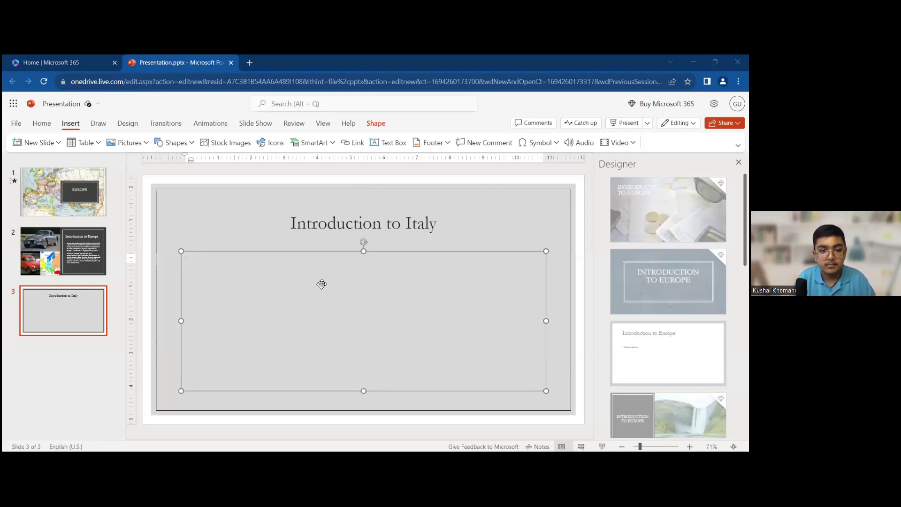
pyautogui.write('•Italy, a European country with a long Mediterranean coastline, has left a powerful mark on Western culture and cuisine. •Its capital, Rome, is home to the Vatican as well as landmark art and ancient ruins. •Other major cities include Florence, with Renaissance masterpieces such as Michelangelo’s "David" and Brunelleschi\'s Duomo; Venice, the city of canals; and Milan, Italy’s fashion capital.')
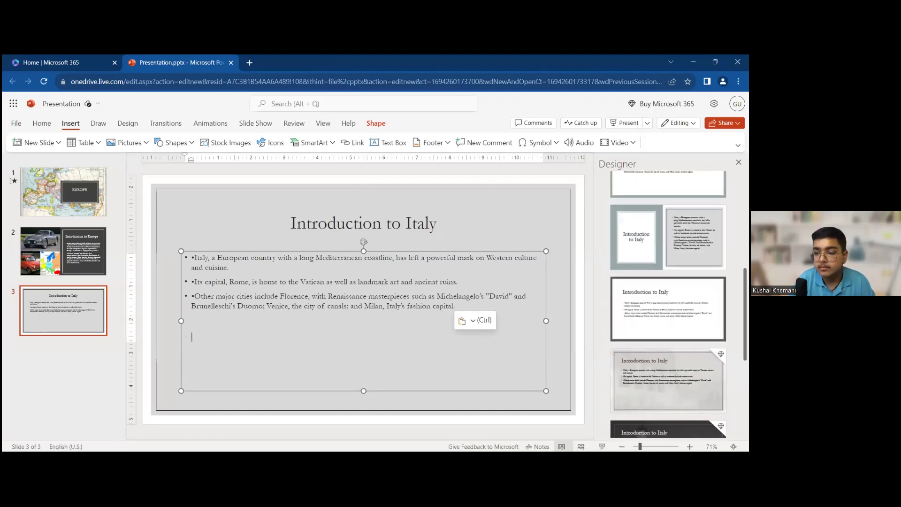
pyautogui.click(145, 142)
# Search web pictures for 'italy' and select the Colosseum photo
pyautogui.click(143, 207)
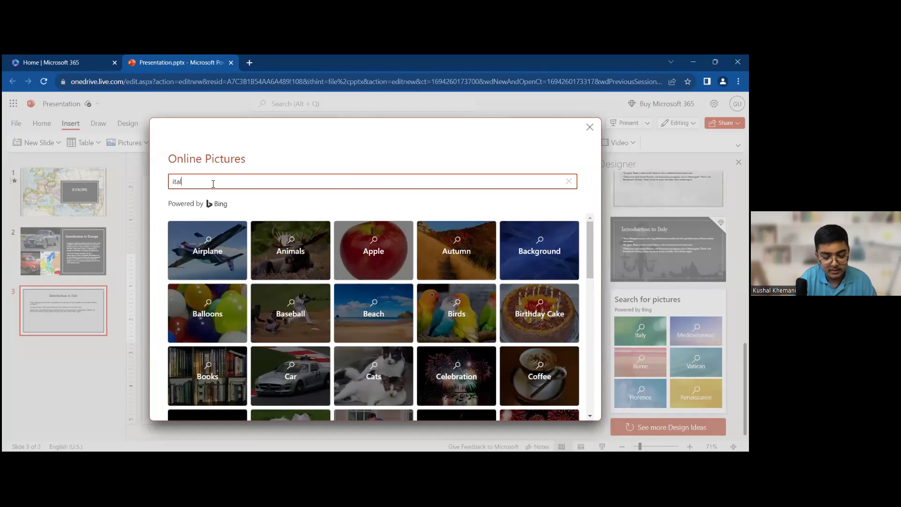
pyautogui.write('italy')
pyautogui.press('Return')
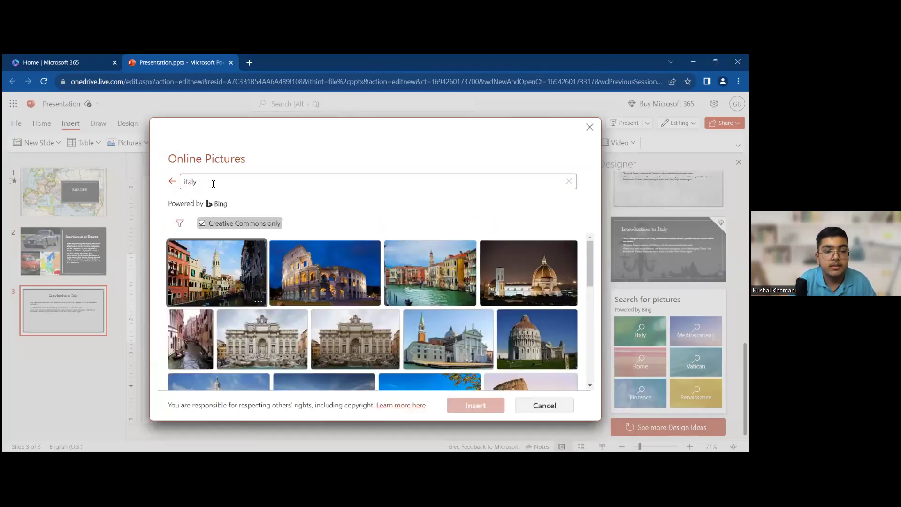
pyautogui.click(312, 278)
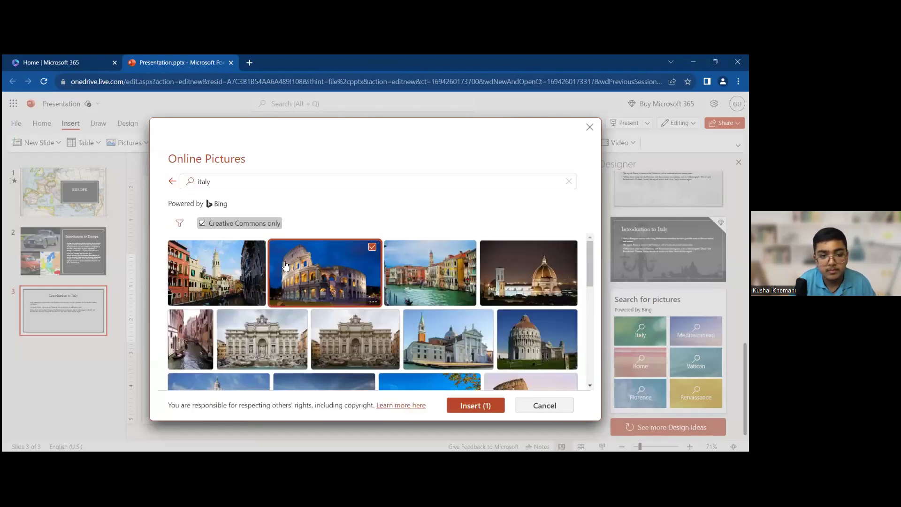
pyautogui.scroll(-2, 256, 278)
pyautogui.scroll(-2, 256, 278)
pyautogui.scroll(2, 256, 278)
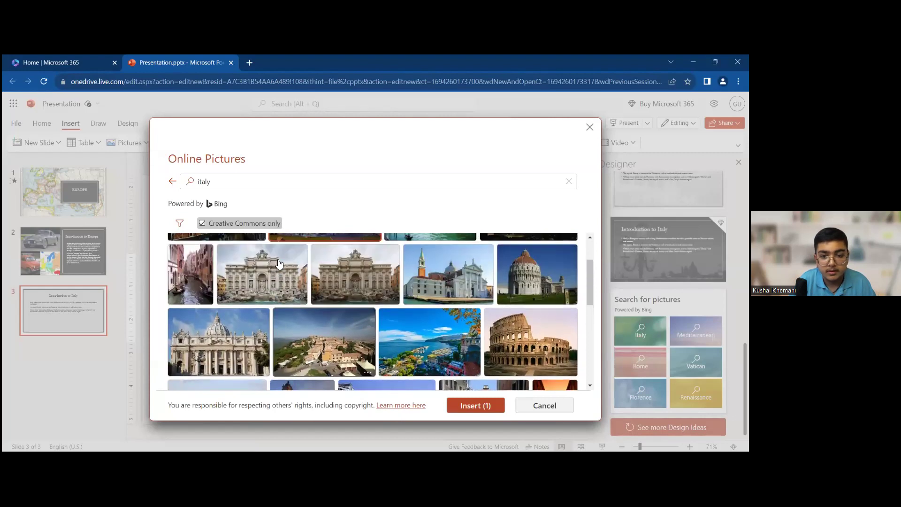
# Also select the Trevi Fountain and Leaning Tower of Pisa photos and insert all three
pyautogui.click(278, 276)
pyautogui.scroll(-2, 383, 291)
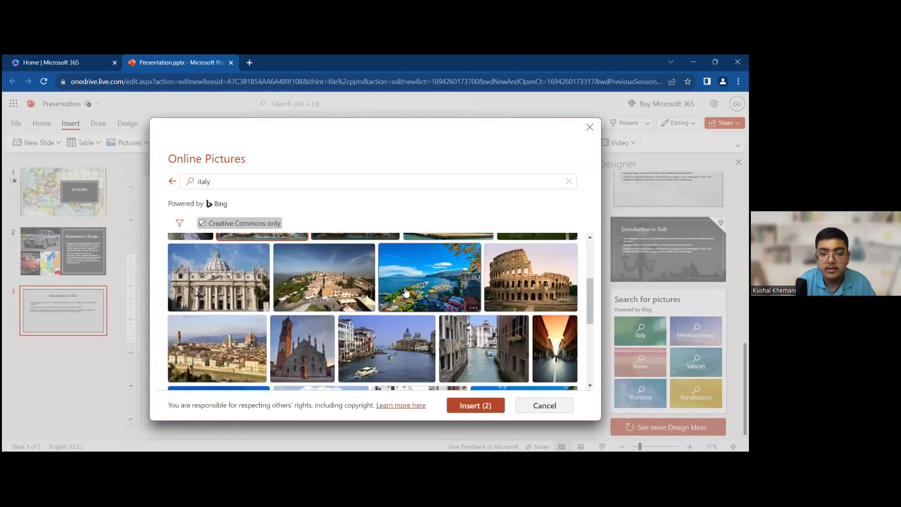
pyautogui.scroll(-2, 399, 292)
pyautogui.scroll(-2, 399, 293)
pyautogui.click(449, 292)
pyautogui.scroll(-2, 448, 292)
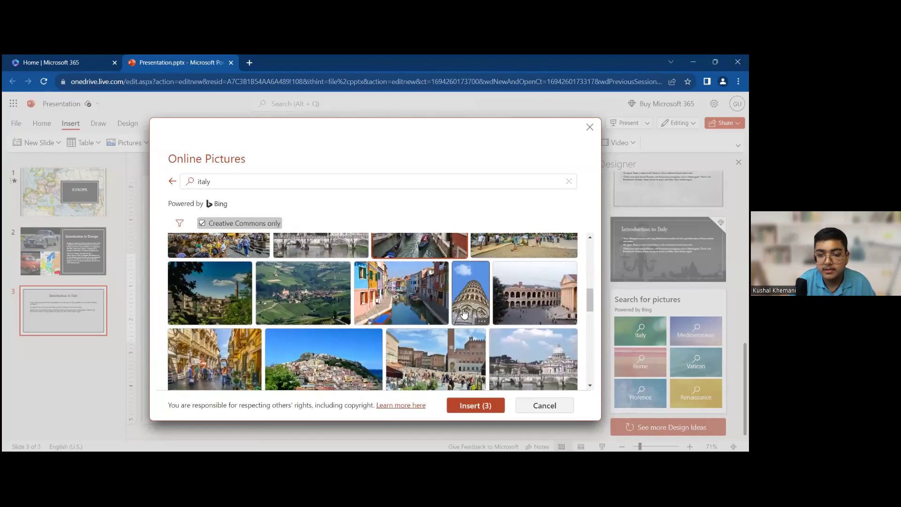
pyautogui.click(484, 407)
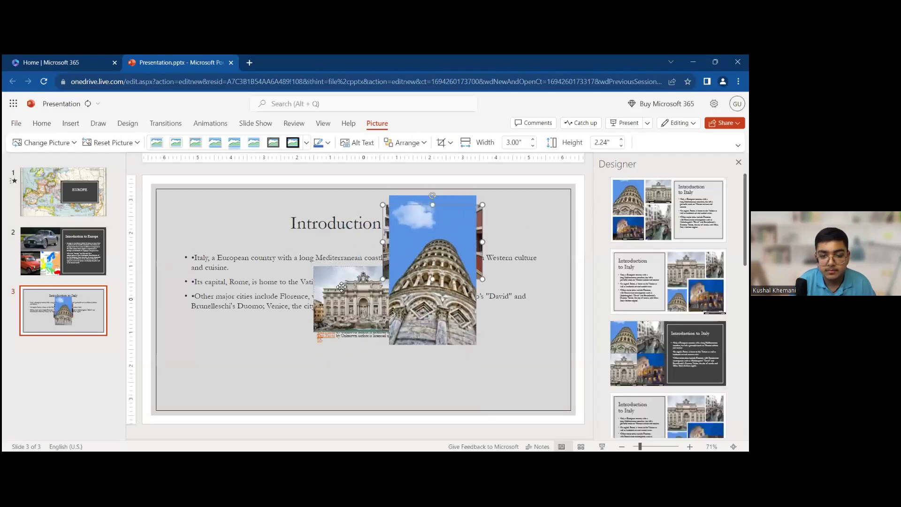
# Move the Colosseum picture near the top and delete the photo credit caption
pyautogui.moveTo(335, 297); pyautogui.dragTo(314, 212)
pyautogui.click(330, 333)
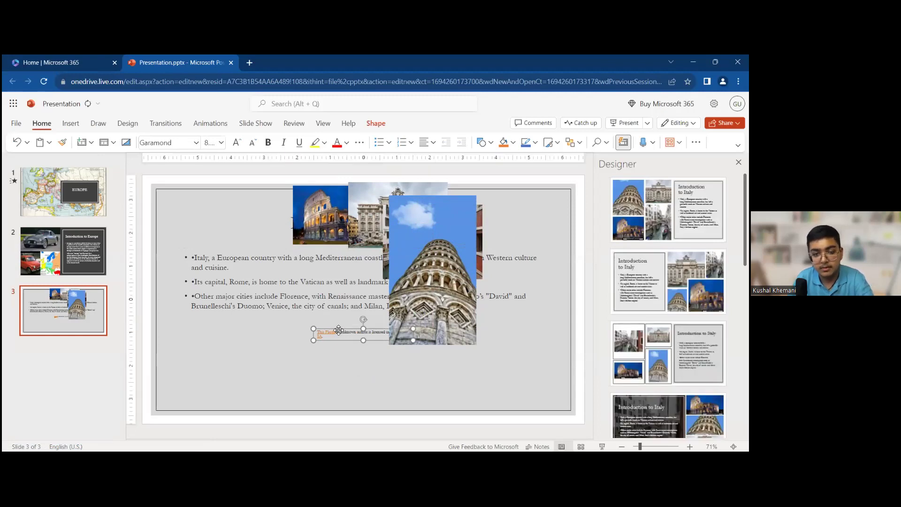
pyautogui.press('Delete')
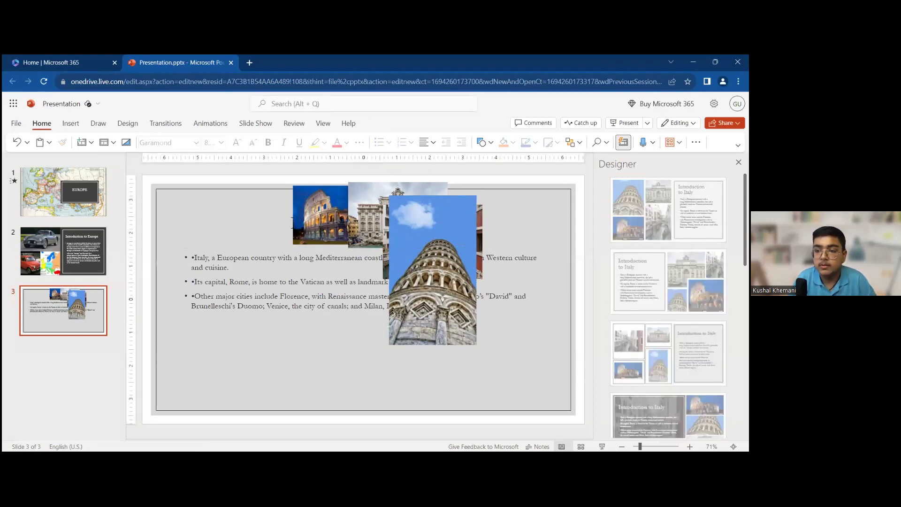
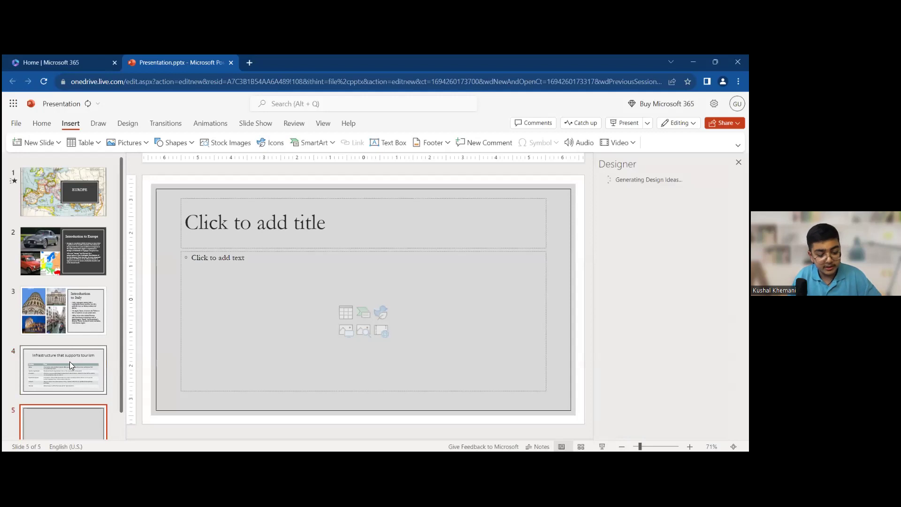
# Paste the International Tourism and Attractions of Italy slides at slide 5, delete the empty slide, and open Designer
pyautogui.click(60, 306)
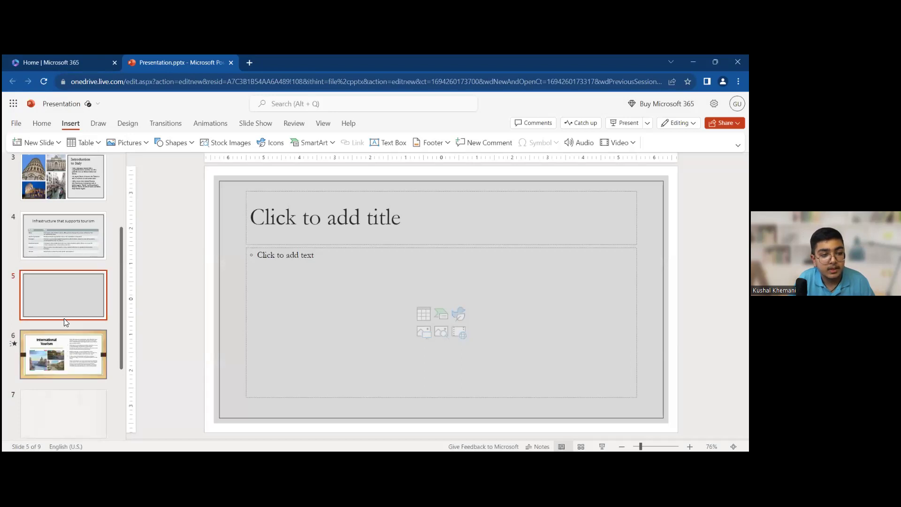
pyautogui.hotkey('ctrl', 'v')
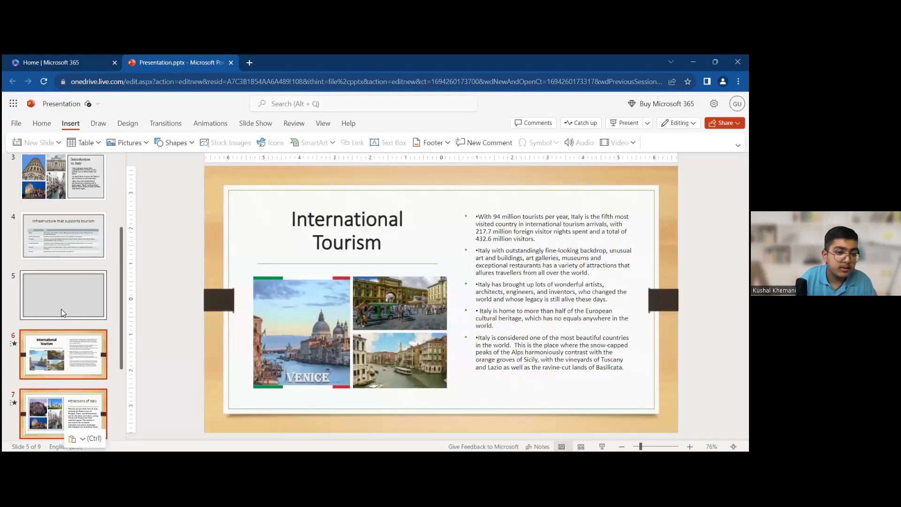
pyautogui.click(70, 301)
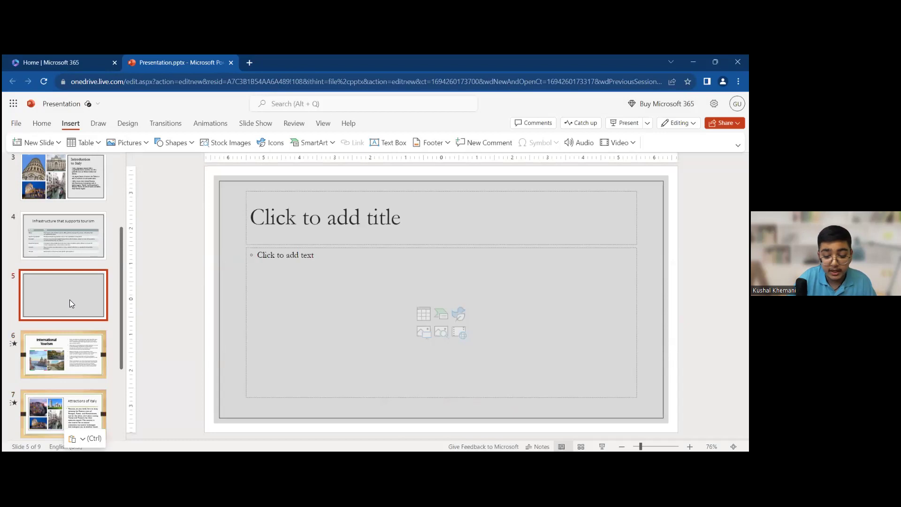
pyautogui.press('Delete')
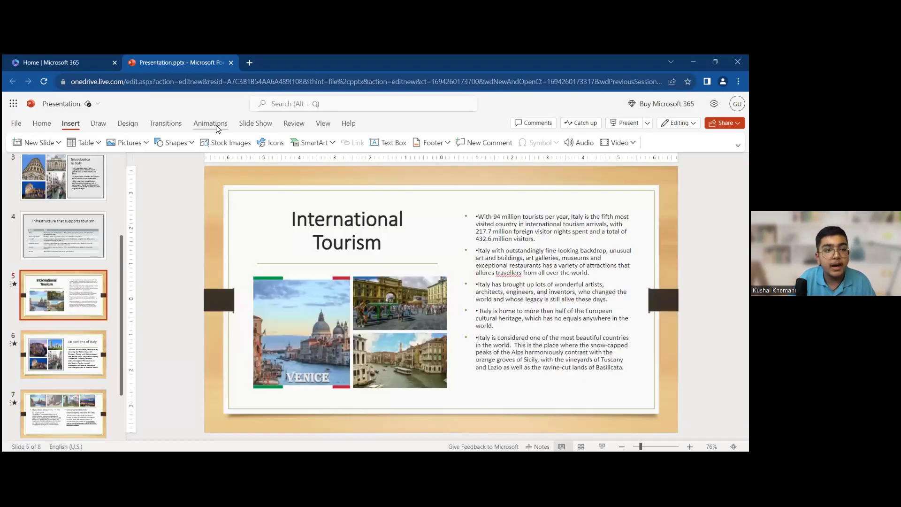
pyautogui.click(128, 125)
pyautogui.click(459, 144)
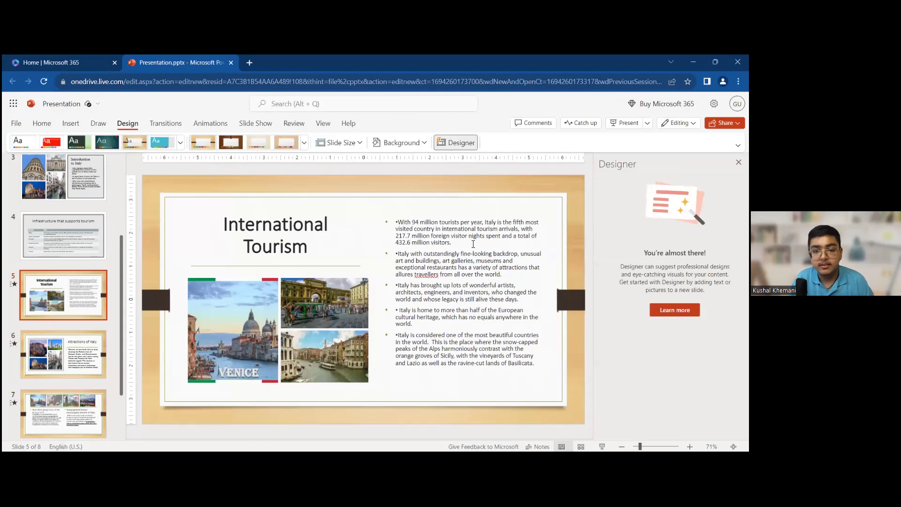
# Toggle design suggestions while selecting the International Tourism title and Venice picture
pyautogui.click(473, 244)
pyautogui.click(455, 145)
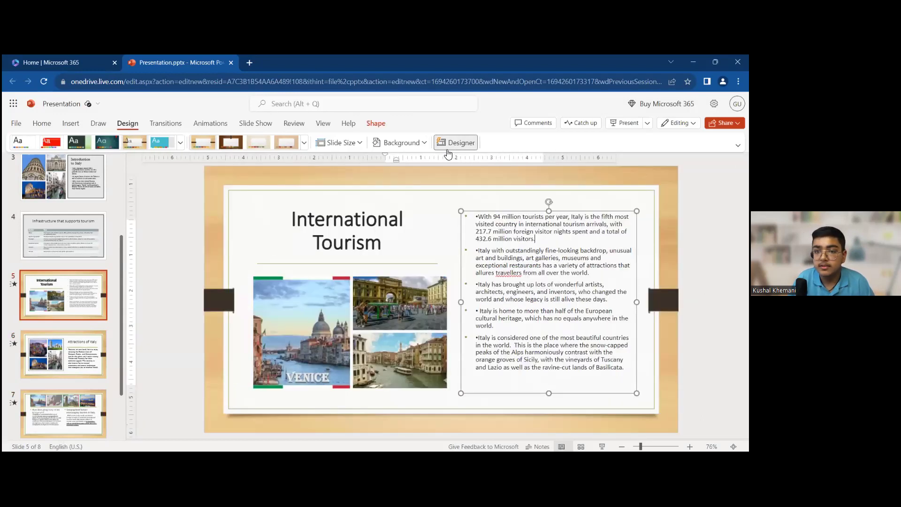
pyautogui.click(455, 146)
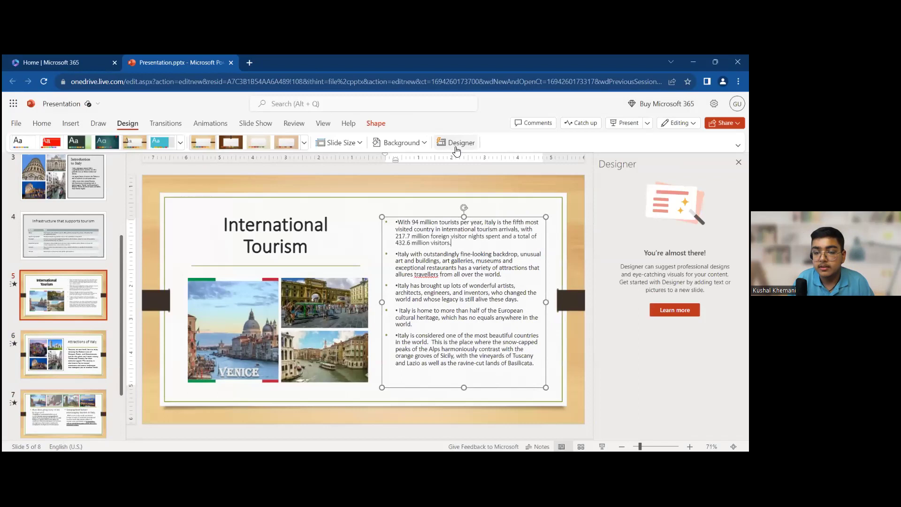
pyautogui.click(456, 143)
pyautogui.click(358, 230)
pyautogui.doubleClick(357, 231)
pyautogui.click(348, 282)
pyautogui.doubleClick(348, 231)
# Apply the wooden-frame theme to the whole deck and the first design idea to the Infrastructure slide
pyautogui.click(64, 231)
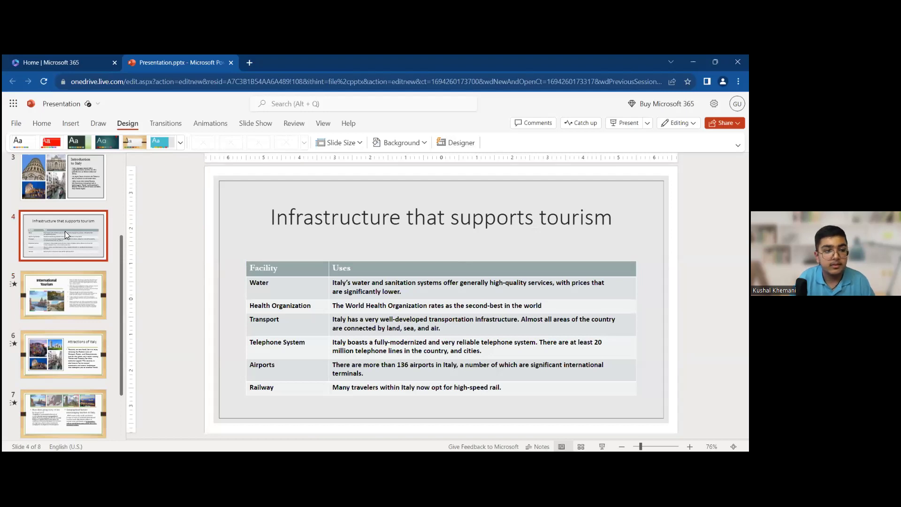
pyautogui.click(441, 145)
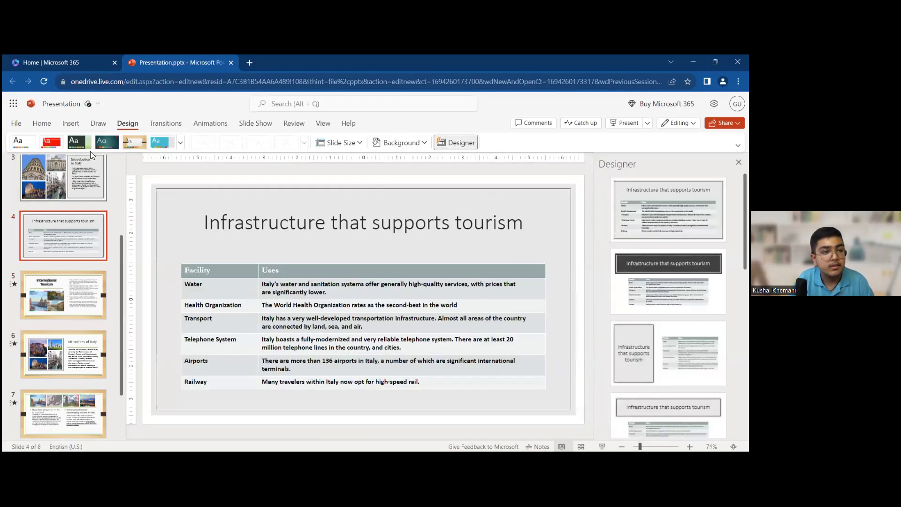
pyautogui.click(132, 140)
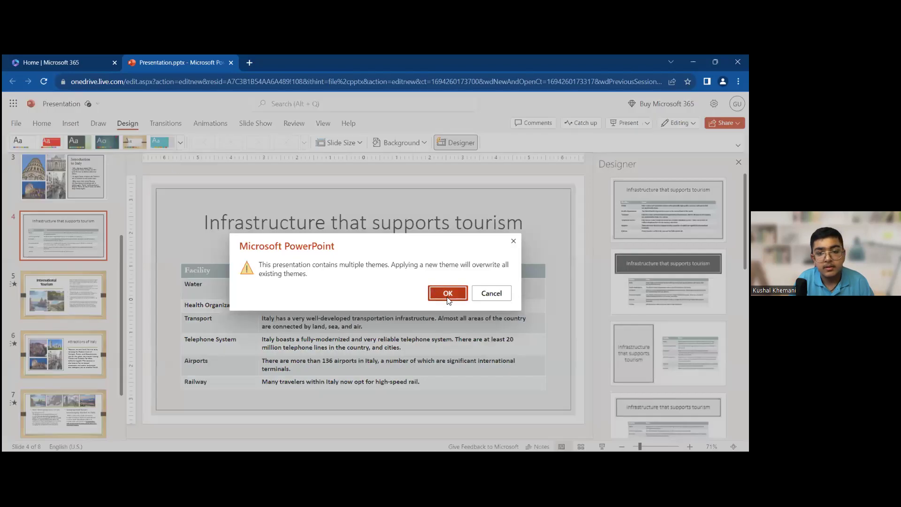
pyautogui.click(447, 294)
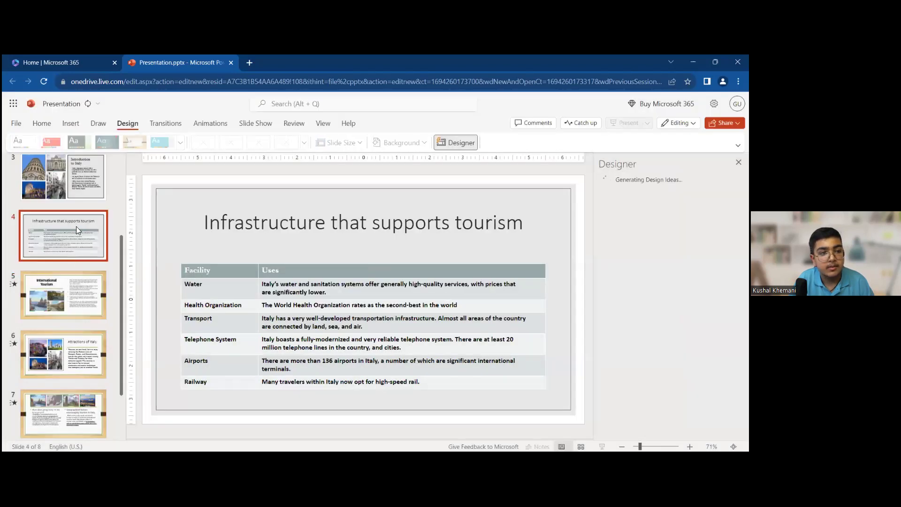
pyautogui.scroll(3, 70, 264)
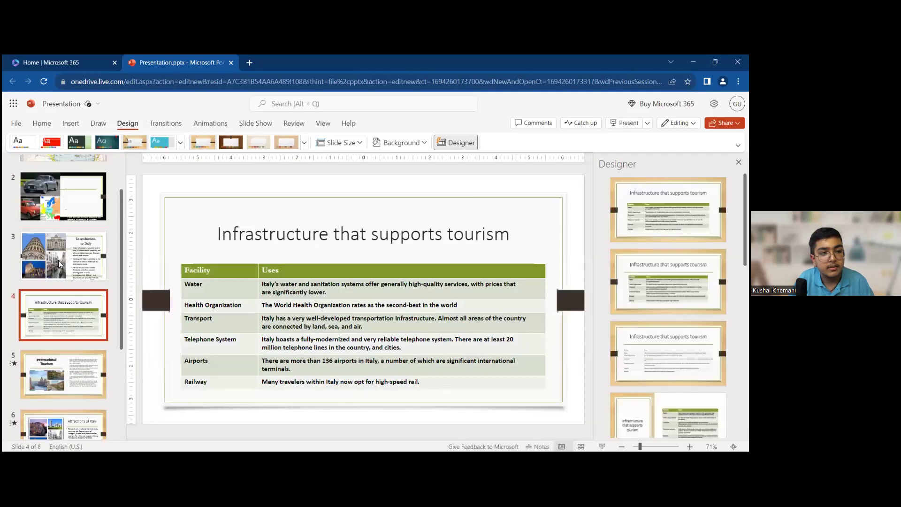
pyautogui.click(666, 209)
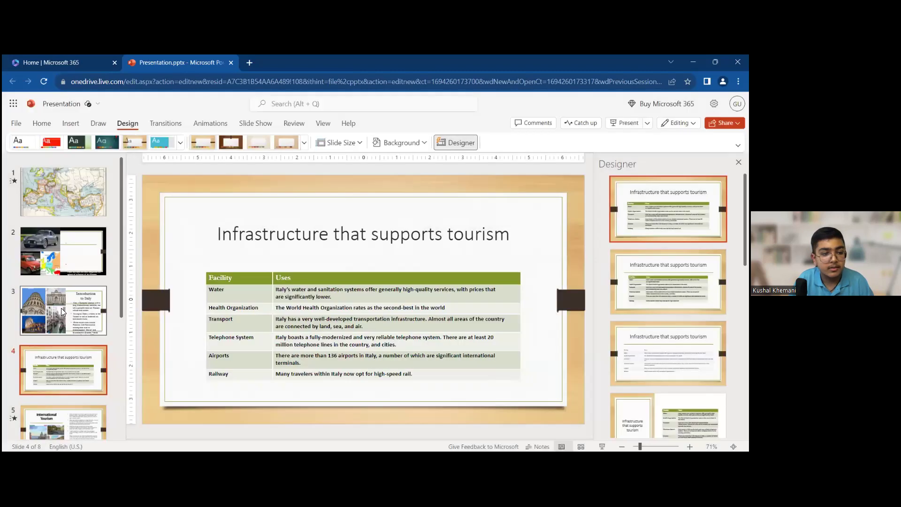
# Give Introduction to Italy and Introduction to Europe the first design idea, and Europe the map-beside-title layout
pyautogui.click(61, 308)
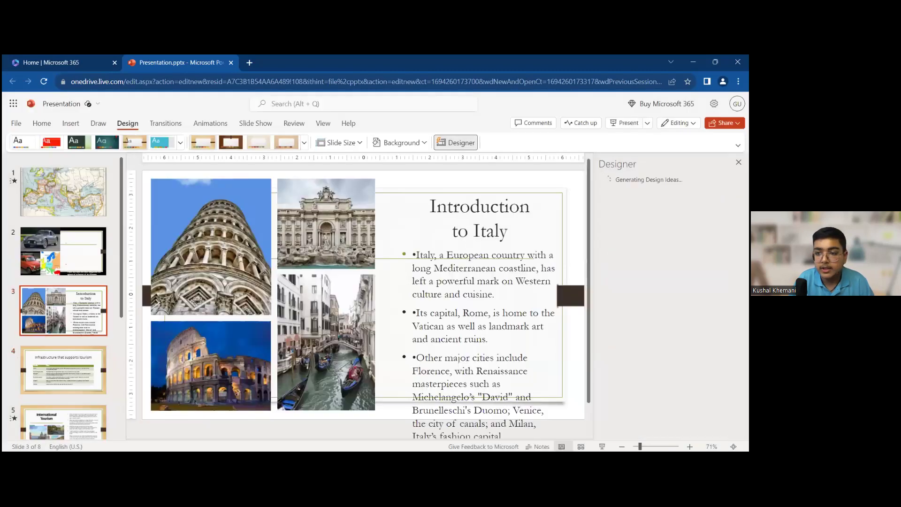
pyautogui.click(667, 209)
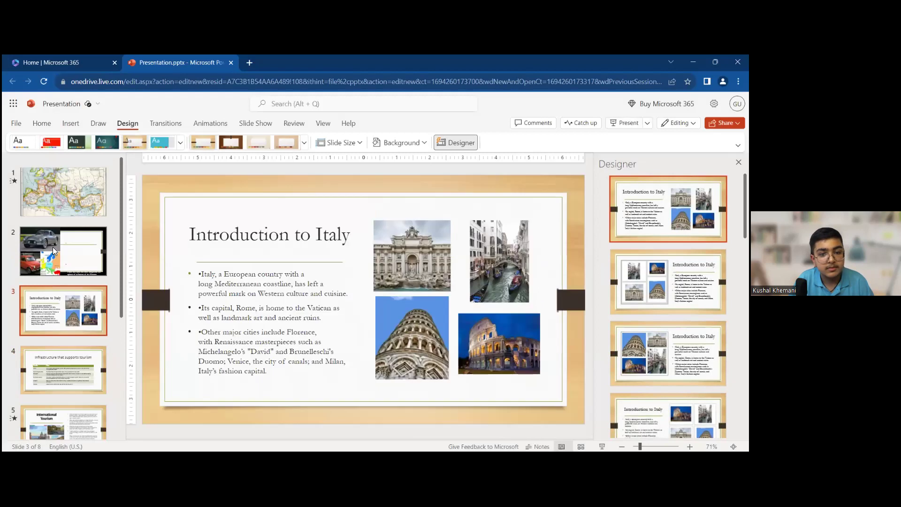
pyautogui.click(53, 241)
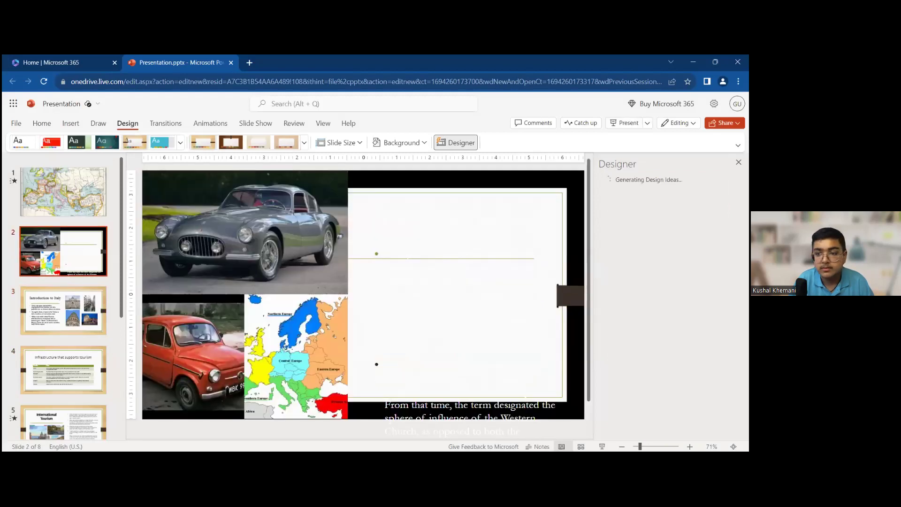
pyautogui.click(666, 208)
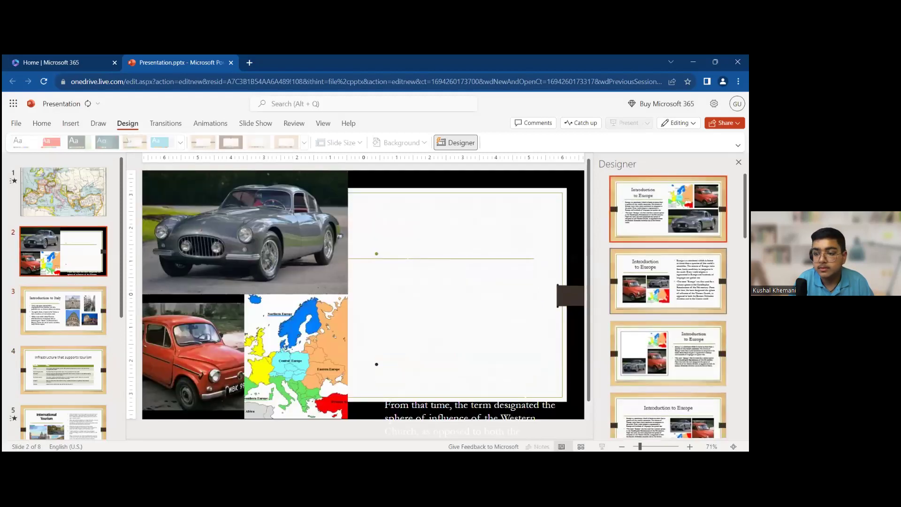
pyautogui.click(84, 183)
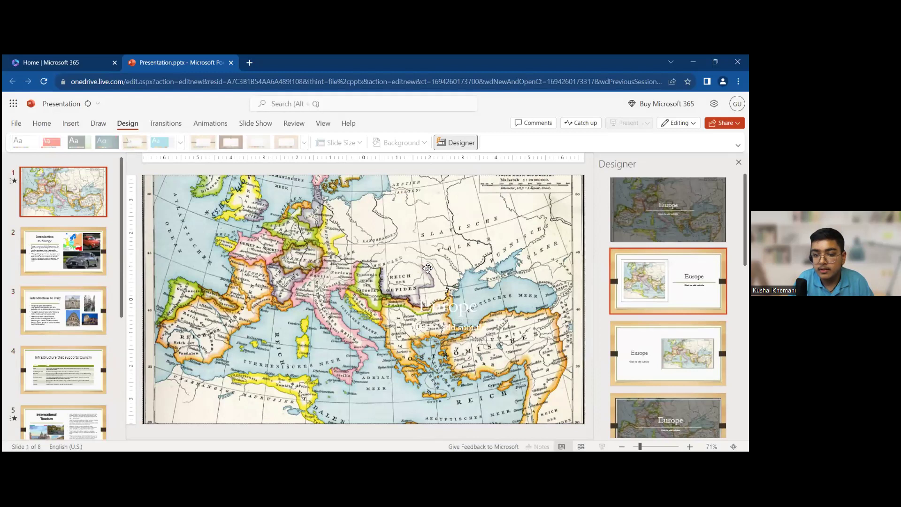
pyautogui.click(668, 281)
pyautogui.scroll(-5, 47, 294)
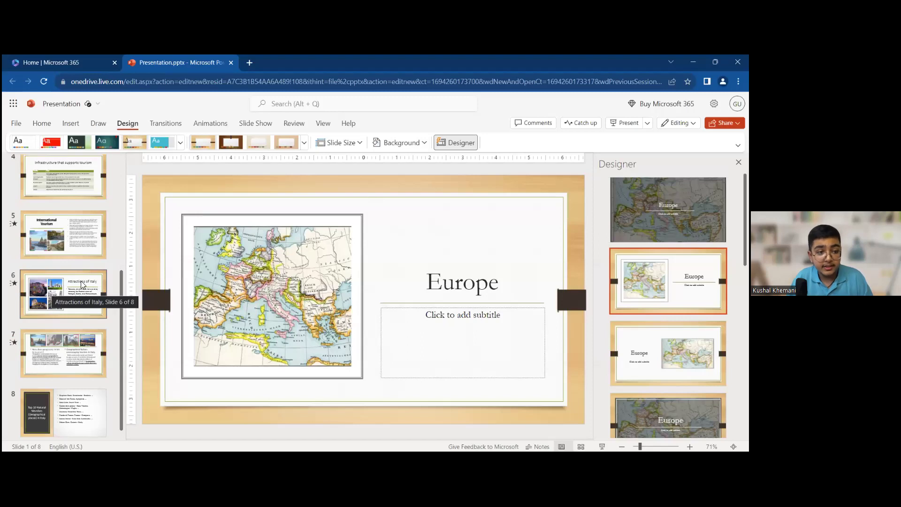
pyautogui.scroll(2, 82, 284)
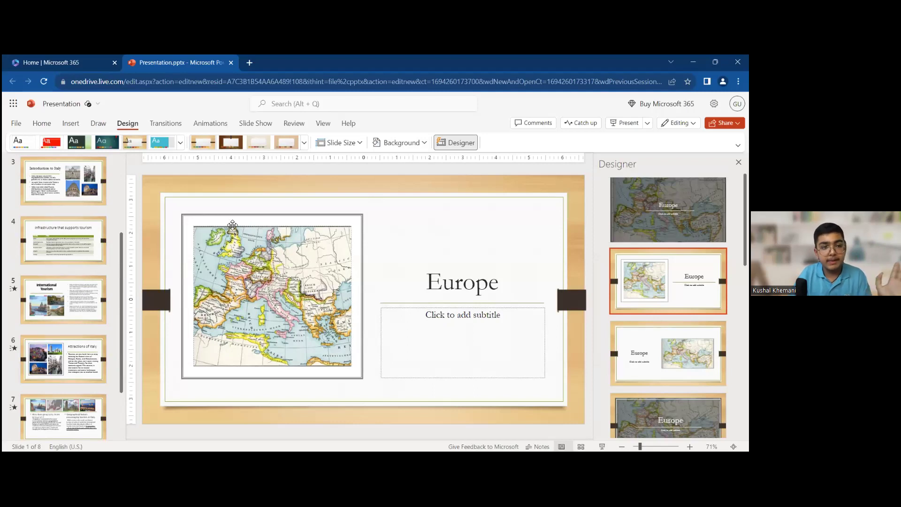
pyautogui.scroll(3, 80, 210)
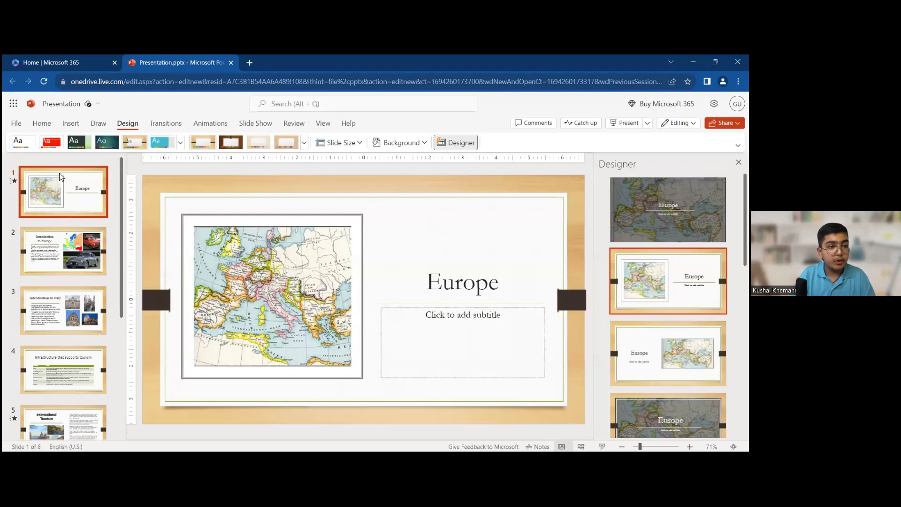
# Give the Europe title slide the Random Bars transition
pyautogui.click(166, 124)
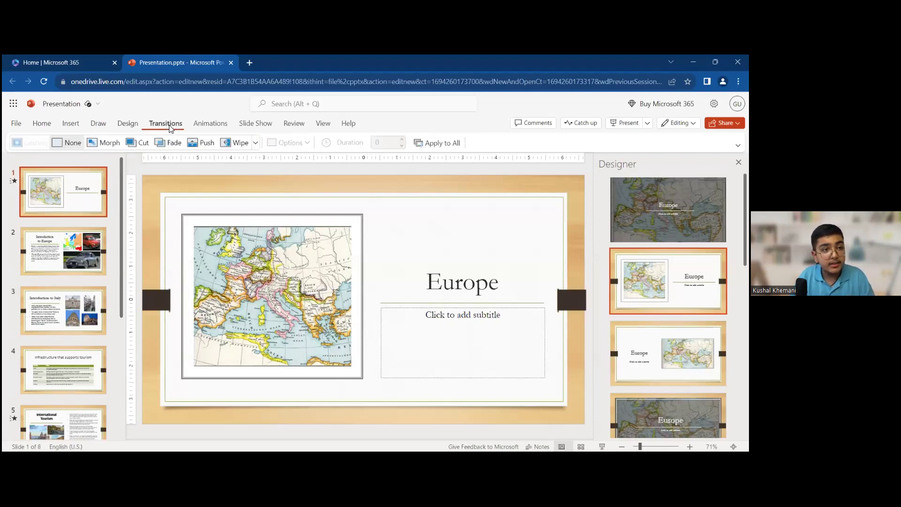
pyautogui.click(256, 143)
pyautogui.click(139, 225)
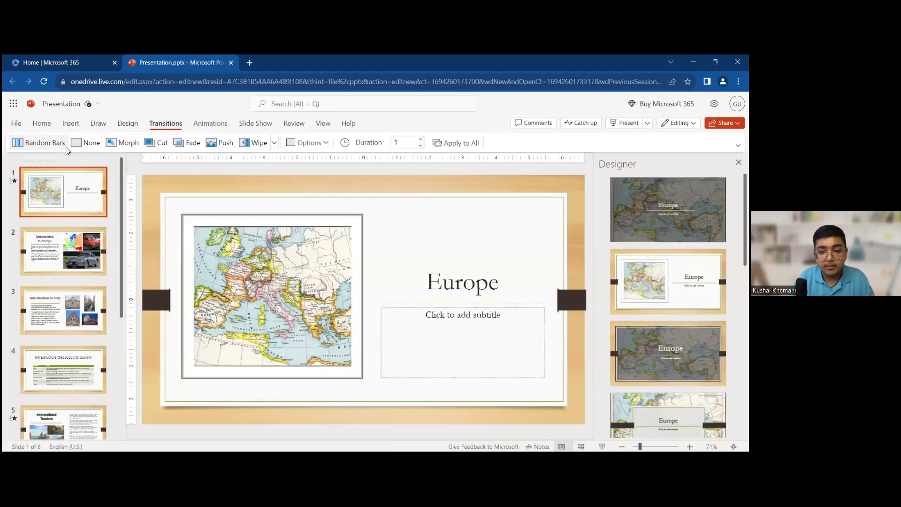
# Preview the slide show up to Introduction to Europe, then return to editing
pyautogui.click(603, 447)
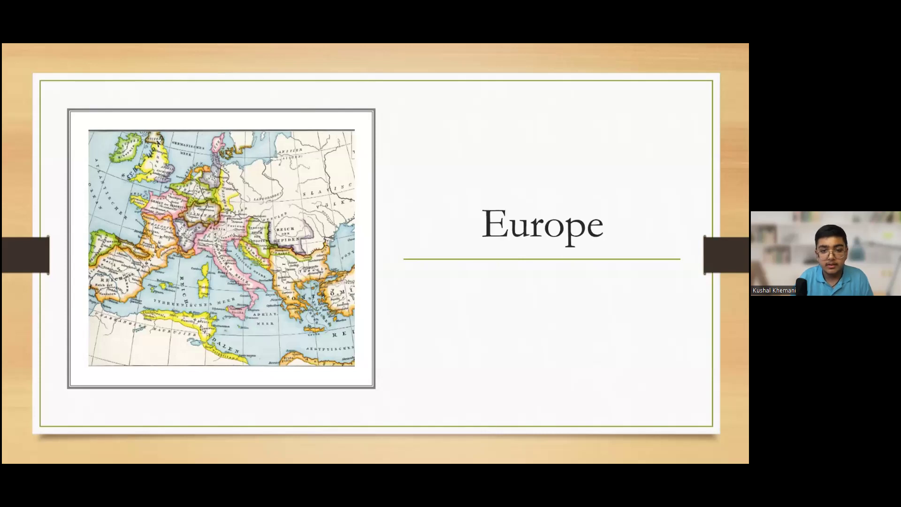
pyautogui.click(579, 367)
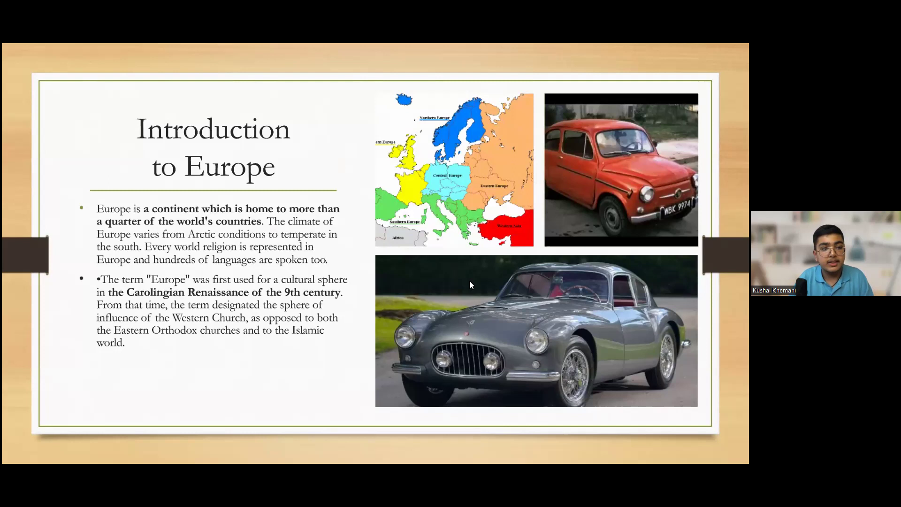
pyautogui.press('Escape')
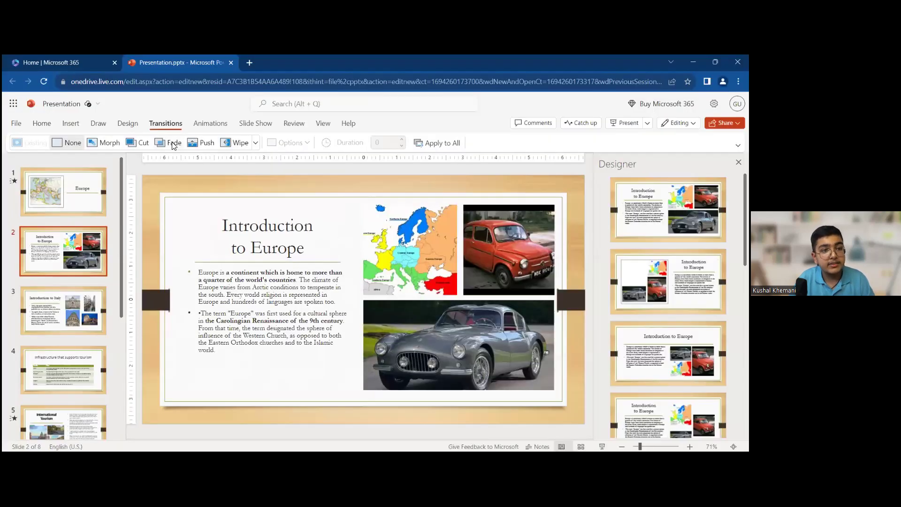
# Give slide 2 a Fade transition and slide 3 a Wipe transition
pyautogui.click(172, 143)
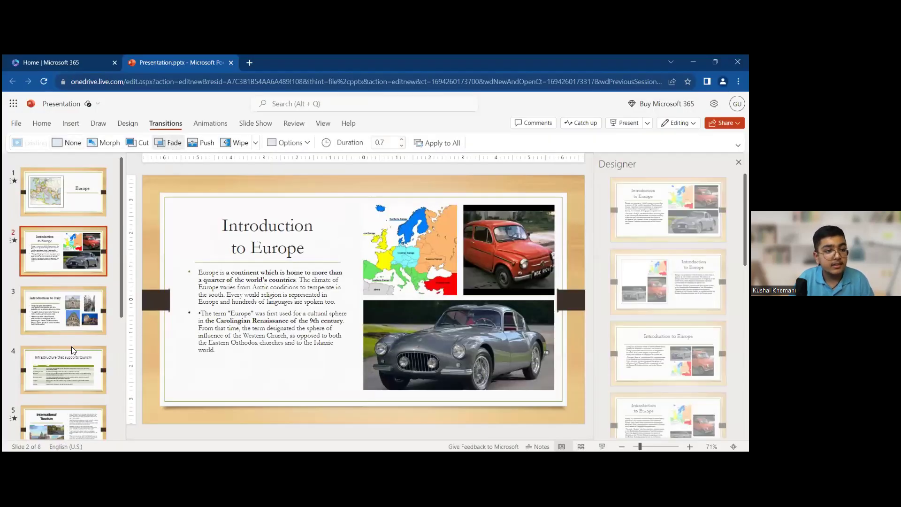
pyautogui.click(70, 313)
pyautogui.click(229, 142)
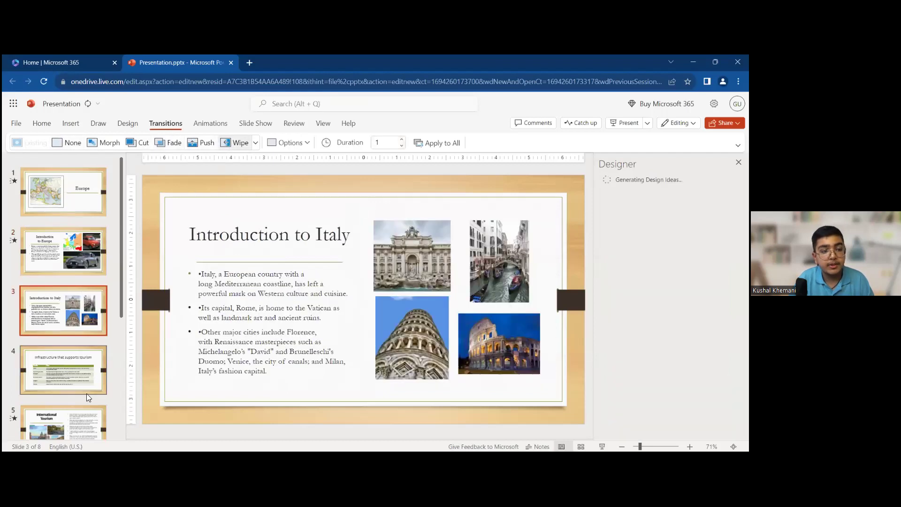
# Browse the transitions for slides 4 and 5, leaving them unchanged
pyautogui.click(70, 369)
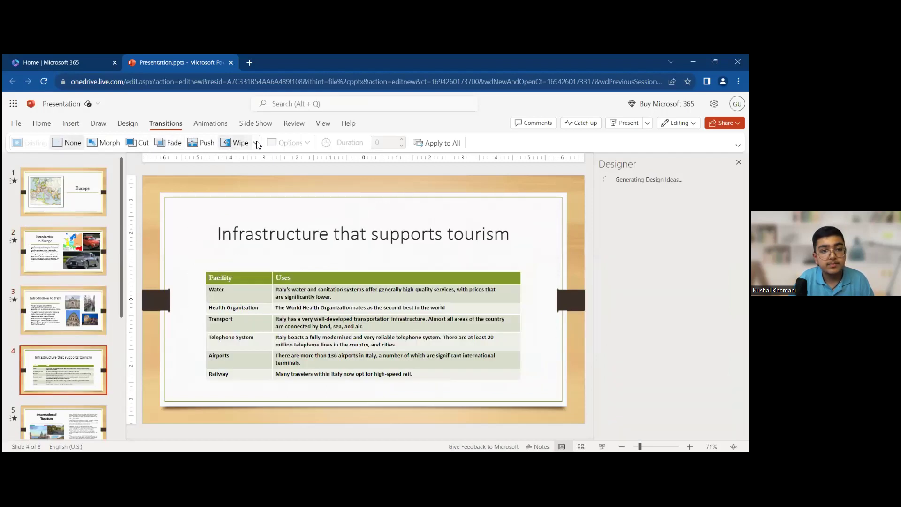
pyautogui.click(256, 142)
pyautogui.press('Escape')
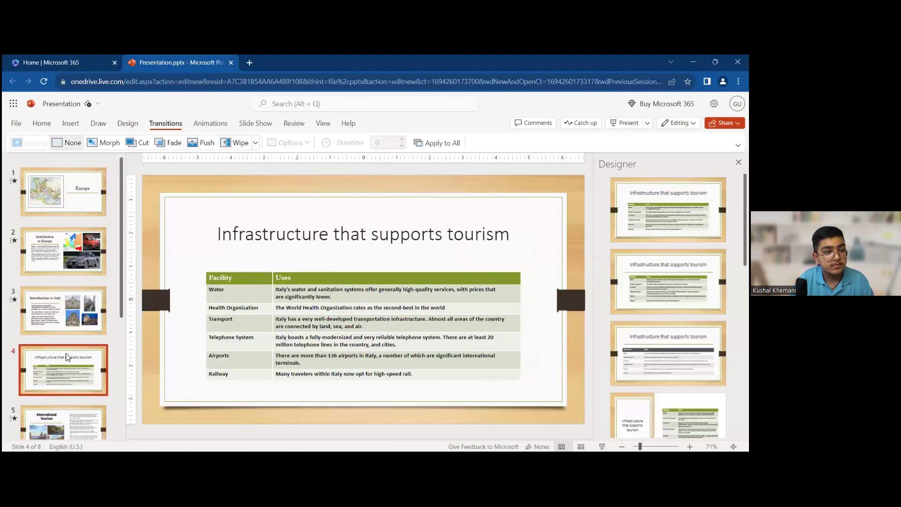
pyautogui.scroll(-2, 67, 362)
pyautogui.click(66, 363)
pyautogui.click(259, 143)
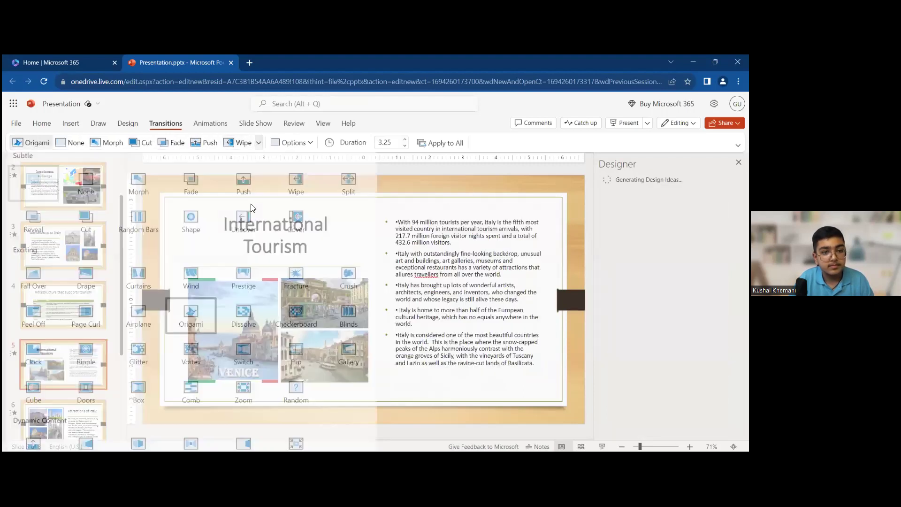
pyautogui.press('Escape')
# Give slide 6 a Blinds transition and slide 8 a Checkerboard transition
pyautogui.click(95, 424)
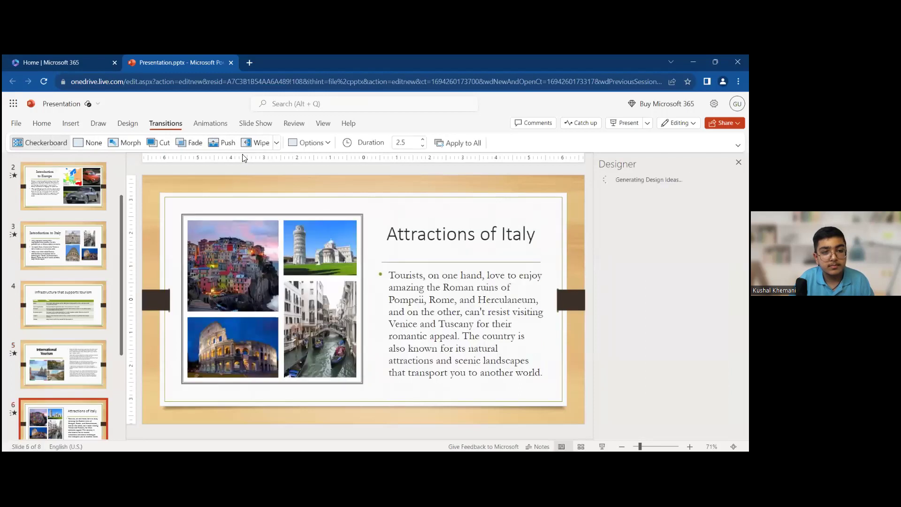
pyautogui.click(277, 142)
pyautogui.scroll(-1, 314, 226)
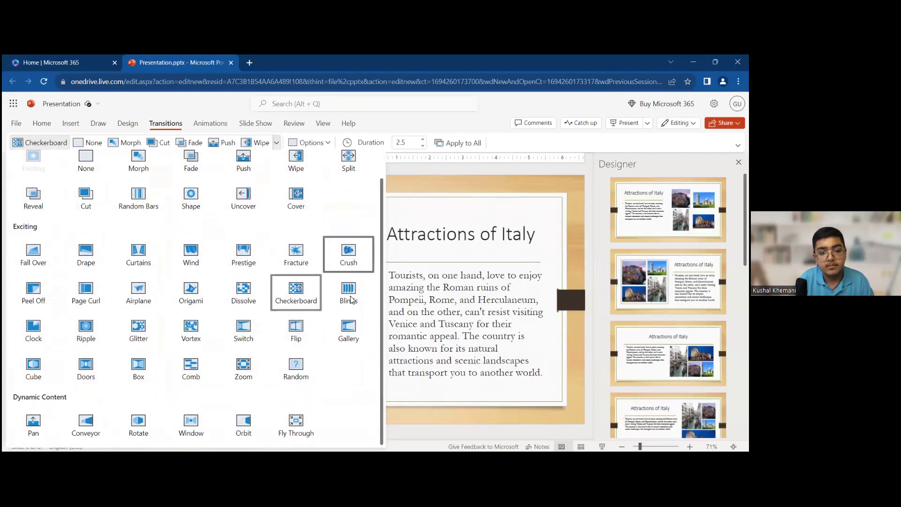
pyautogui.click(349, 298)
pyautogui.scroll(-2, 101, 327)
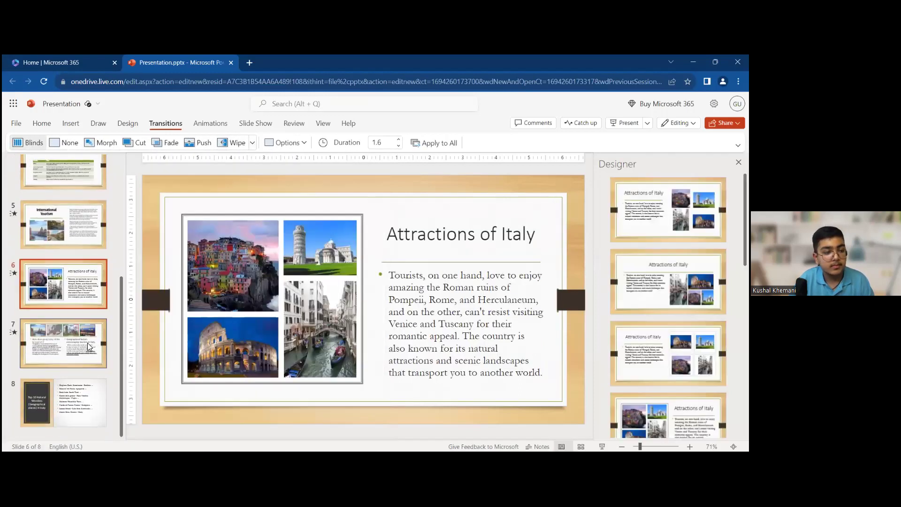
pyautogui.click(89, 401)
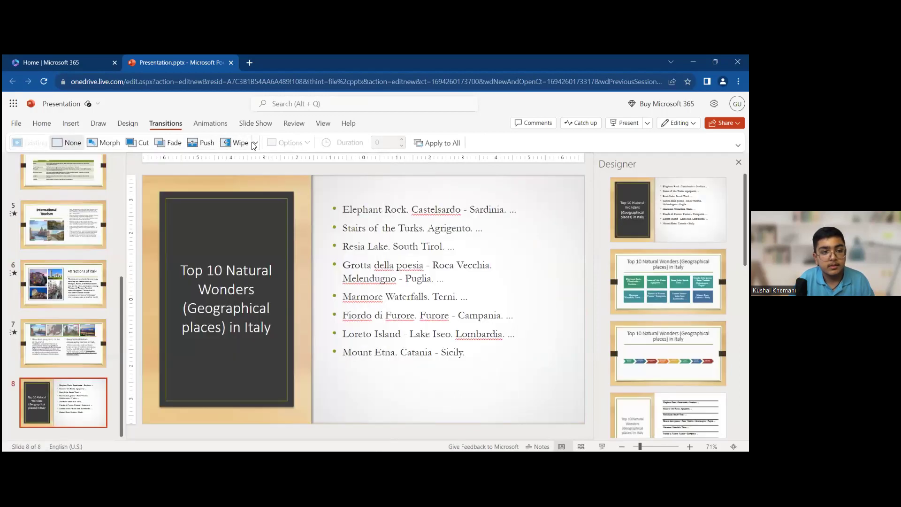
pyautogui.click(255, 143)
pyautogui.click(295, 324)
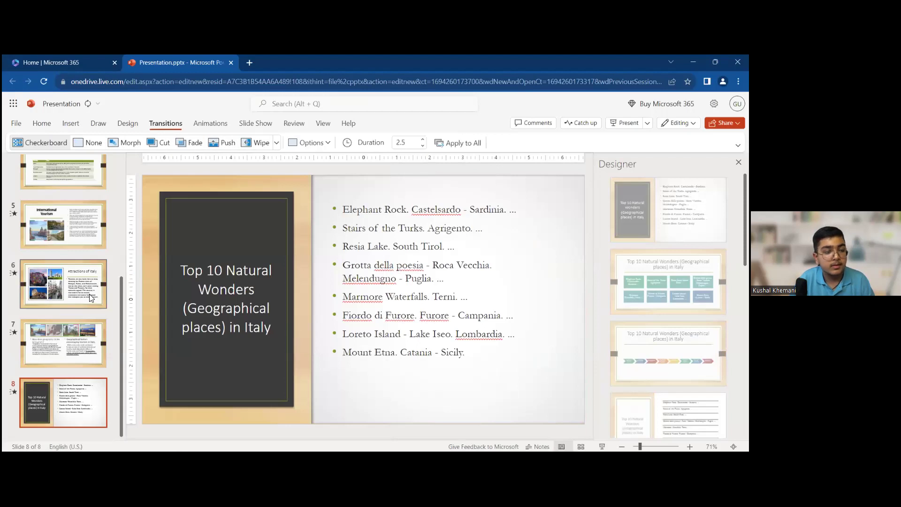
pyautogui.scroll(5, 91, 297)
# Insert a new blank slide and move it to the start of the deck
pyautogui.click(83, 193)
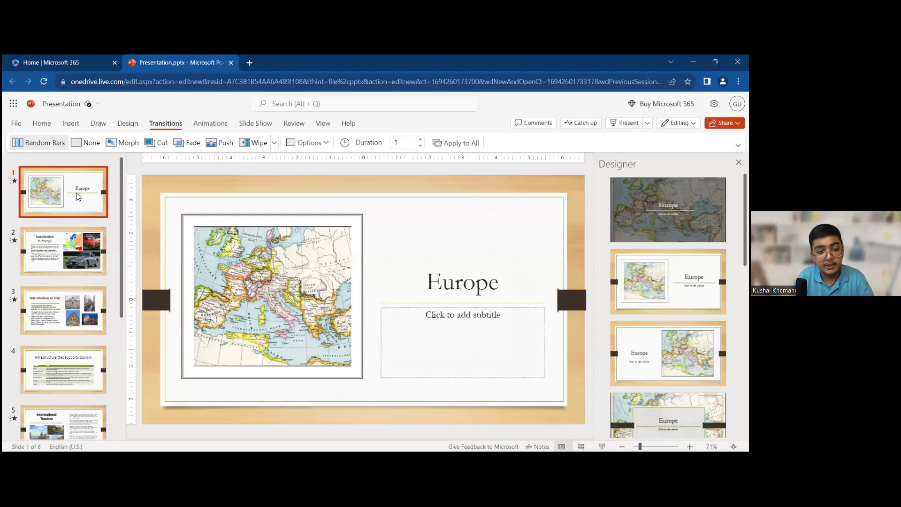
pyautogui.hotkey('ctrl', 'm')
pyautogui.moveTo(63, 230); pyautogui.dragTo(66, 197)
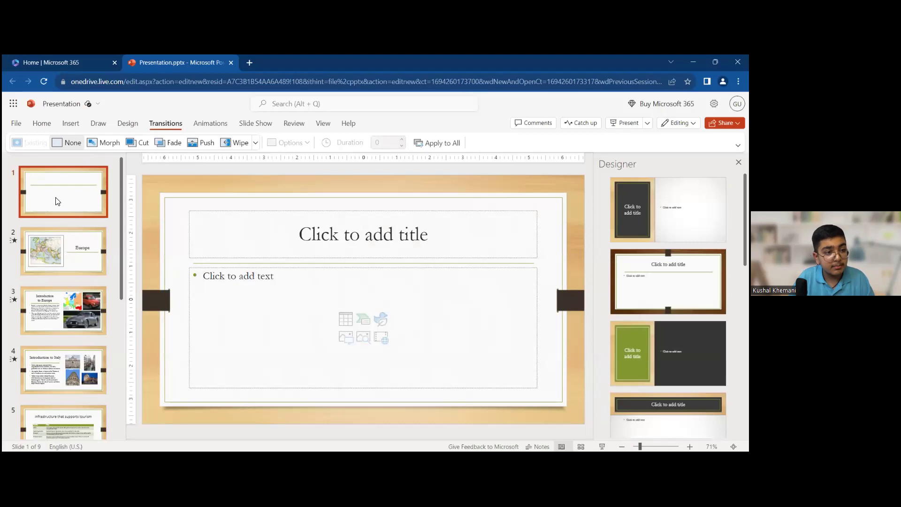
# Search Google for 'curtains picture for presentation' in a new browser tab
pyautogui.click(247, 63)
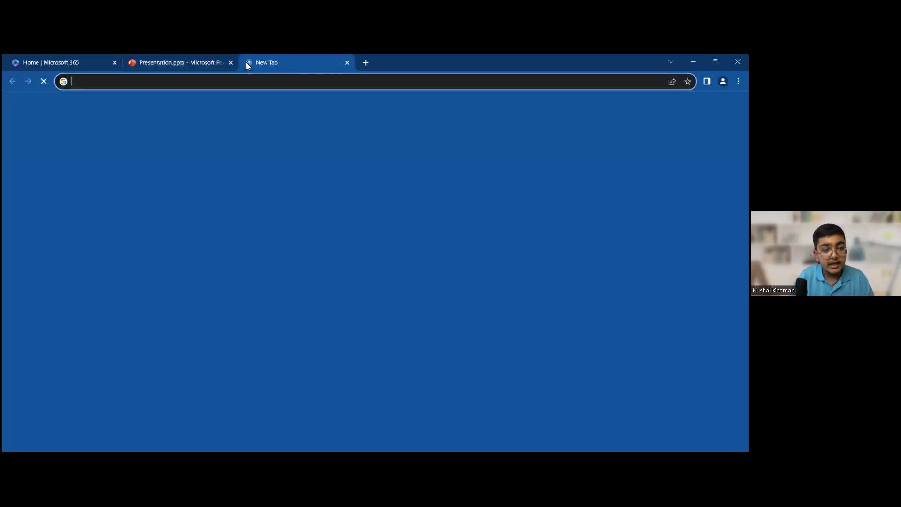
pyautogui.write('c')
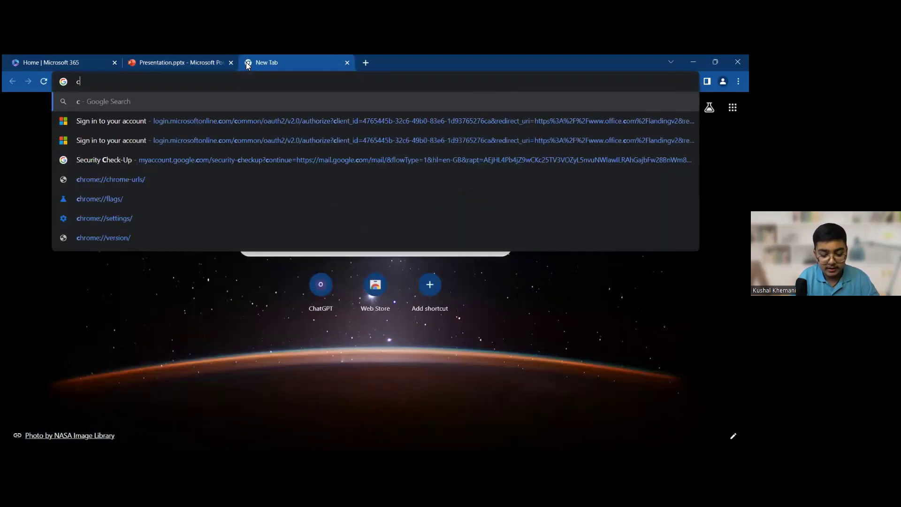
pyautogui.write('urtains')
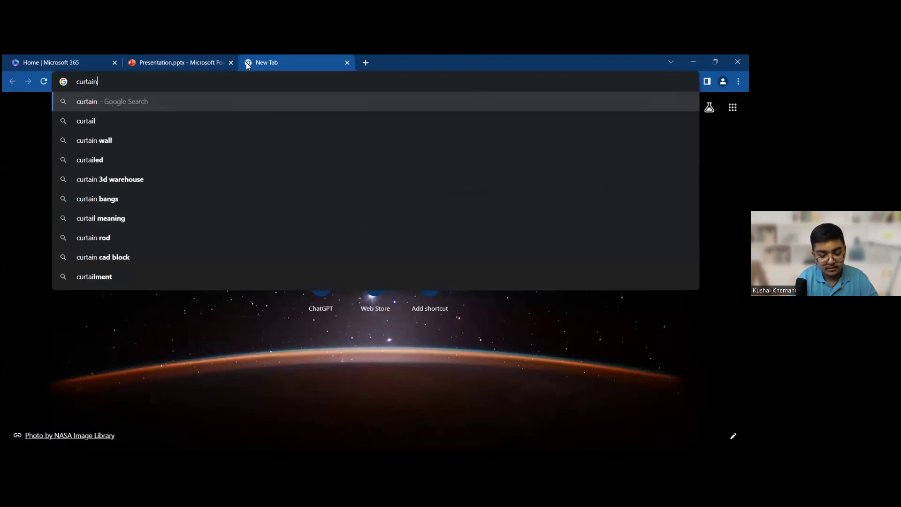
pyautogui.press('Return')
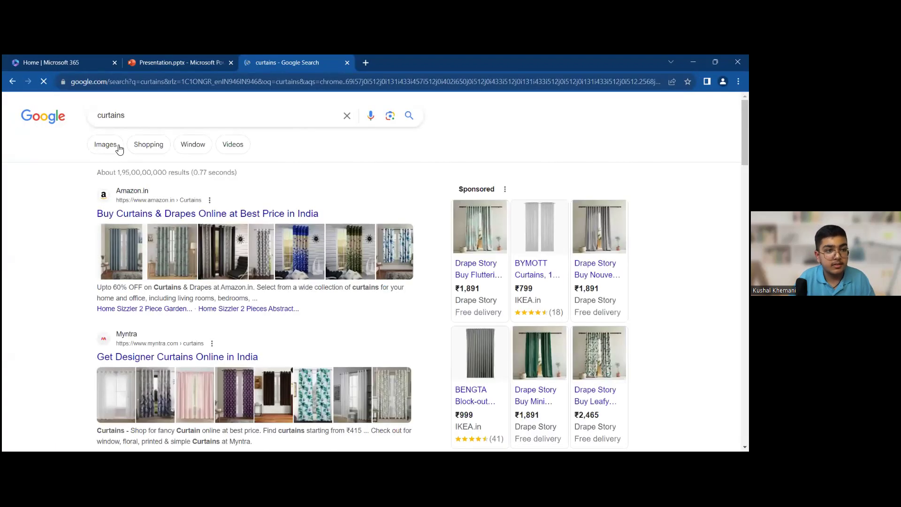
pyautogui.click(133, 115)
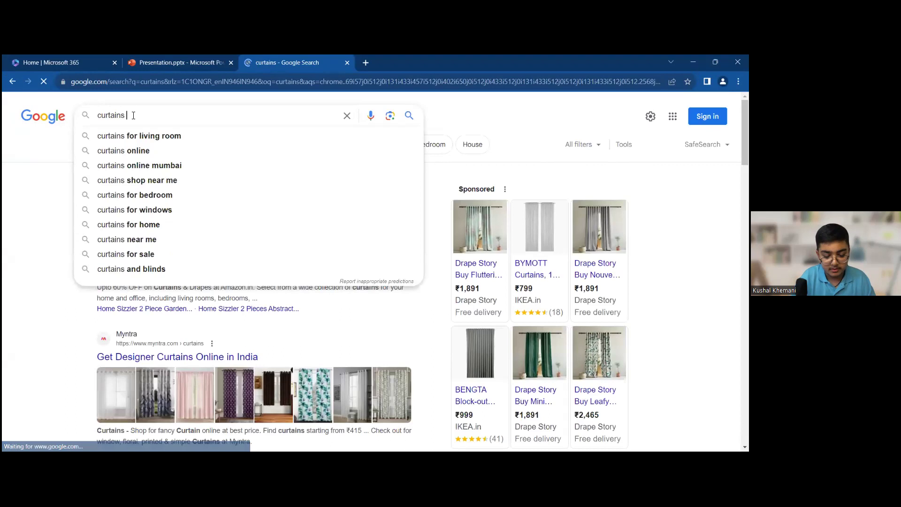
pyautogui.write('picture')
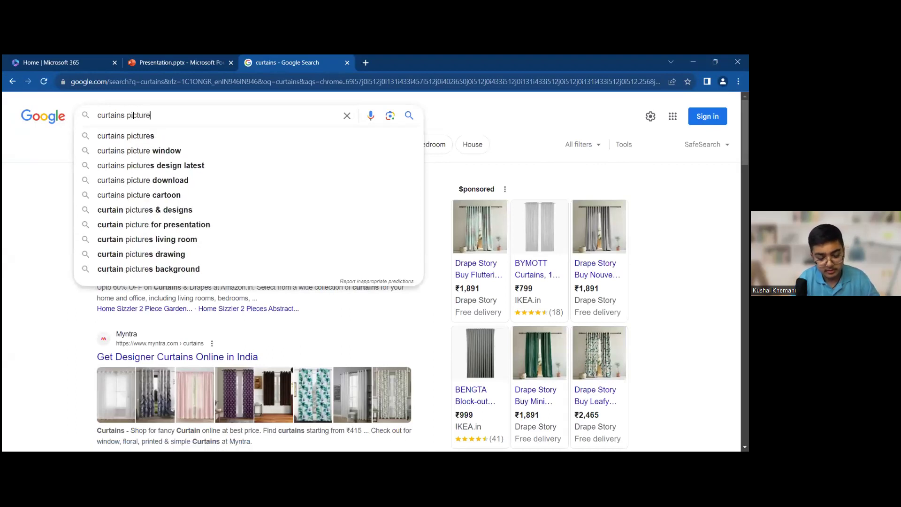
pyautogui.write(' for ')
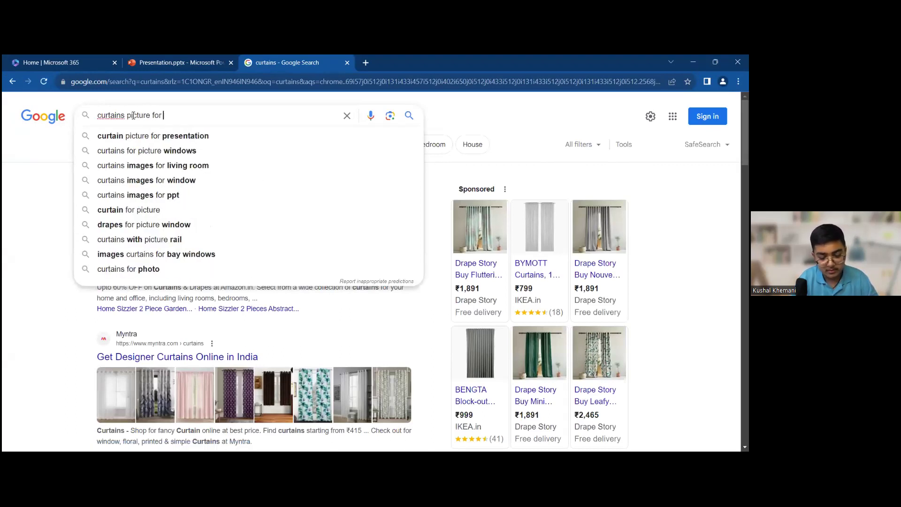
pyautogui.write('present')
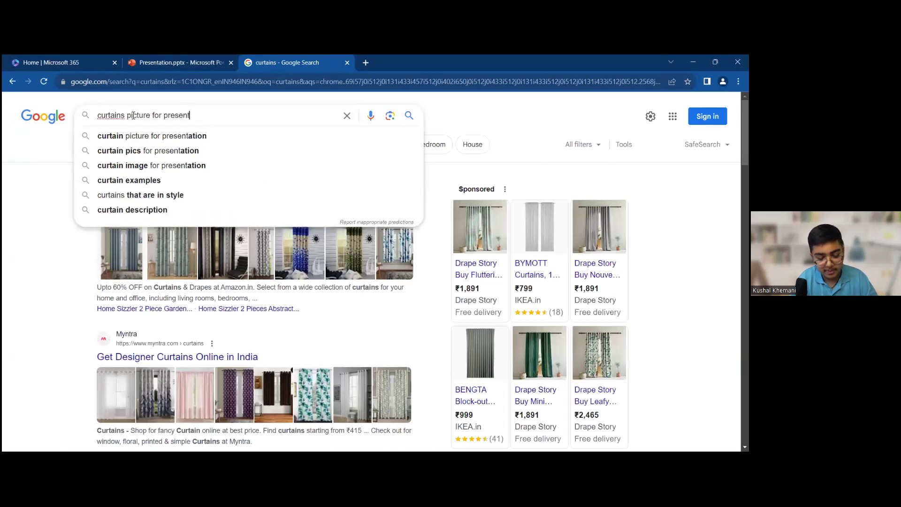
pyautogui.write('ation')
pyautogui.press('Return')
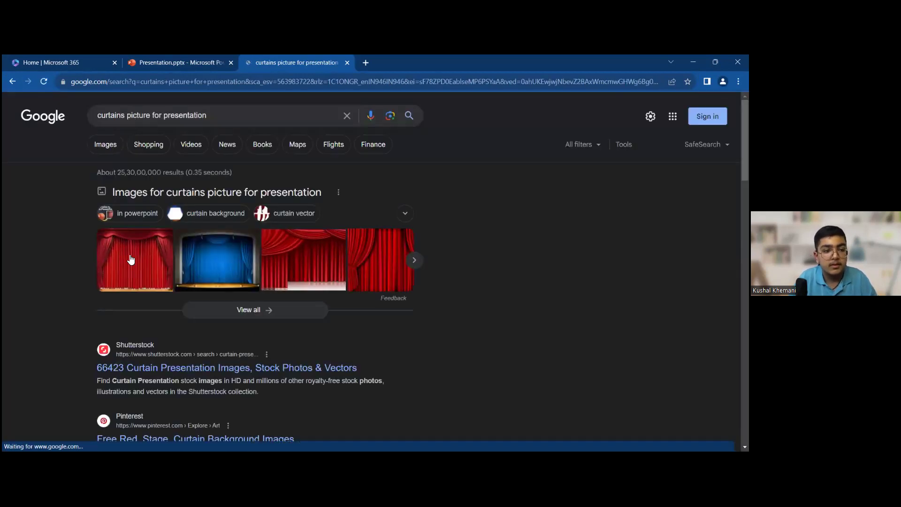
# Preview the red curtains background in image results, then go back to the presentation
pyautogui.click(253, 258)
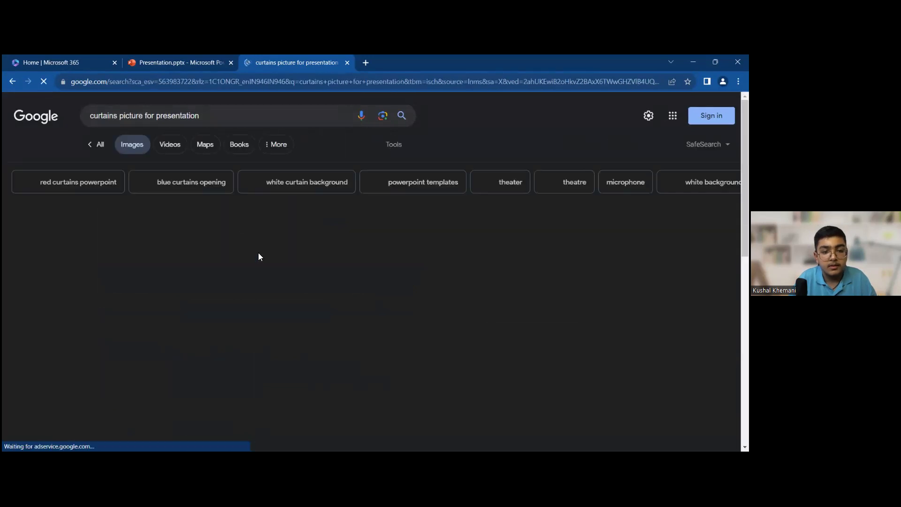
pyautogui.click(517, 241)
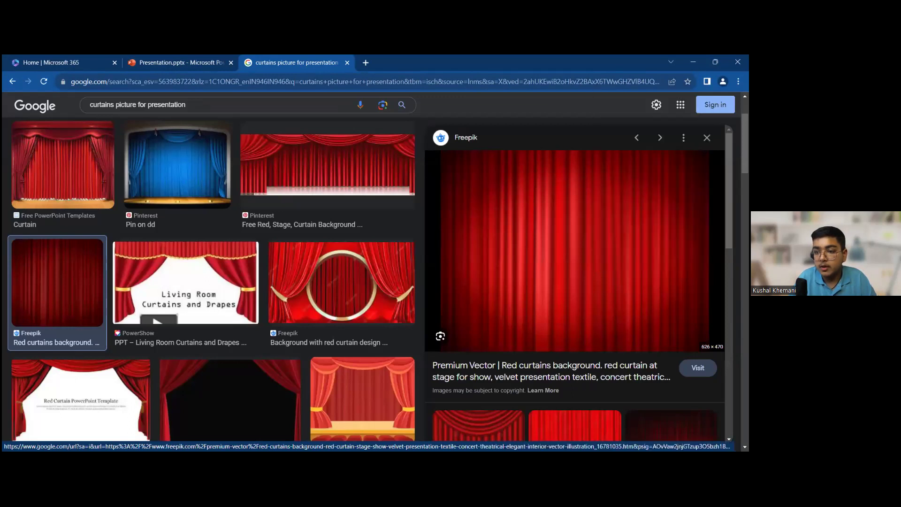
pyautogui.click(170, 59)
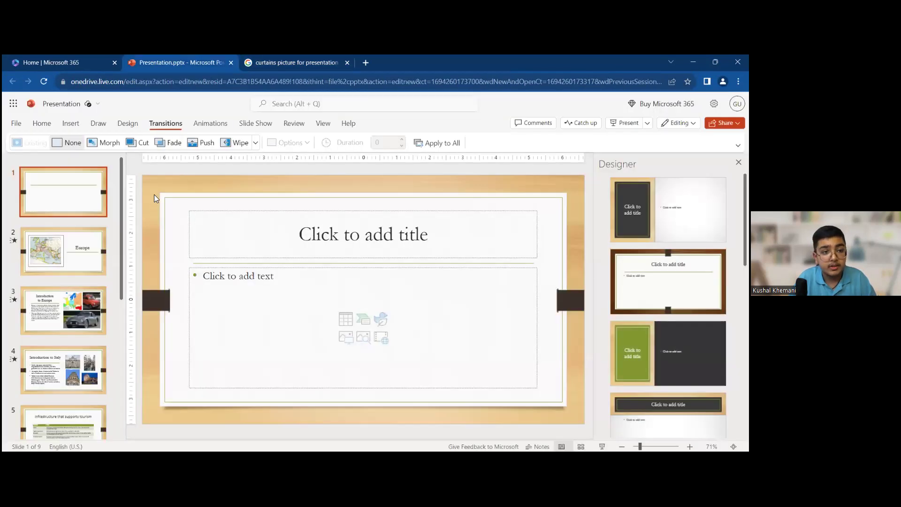
# Paste the red curtain picture onto slide 1 and stretch it to cover the whole slide
pyautogui.hotkey('ctrl', 'v')
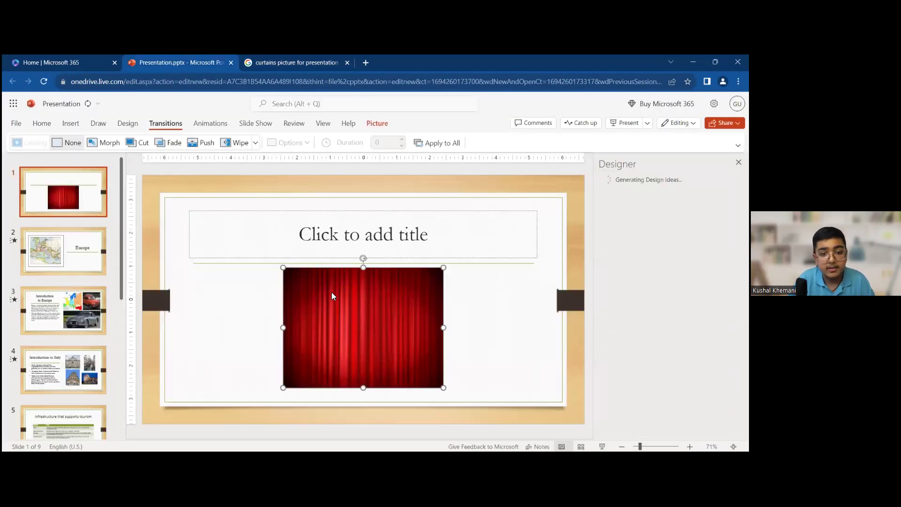
pyautogui.moveTo(340, 321); pyautogui.dragTo(204, 233)
pyautogui.moveTo(304, 296); pyautogui.dragTo(595, 407)
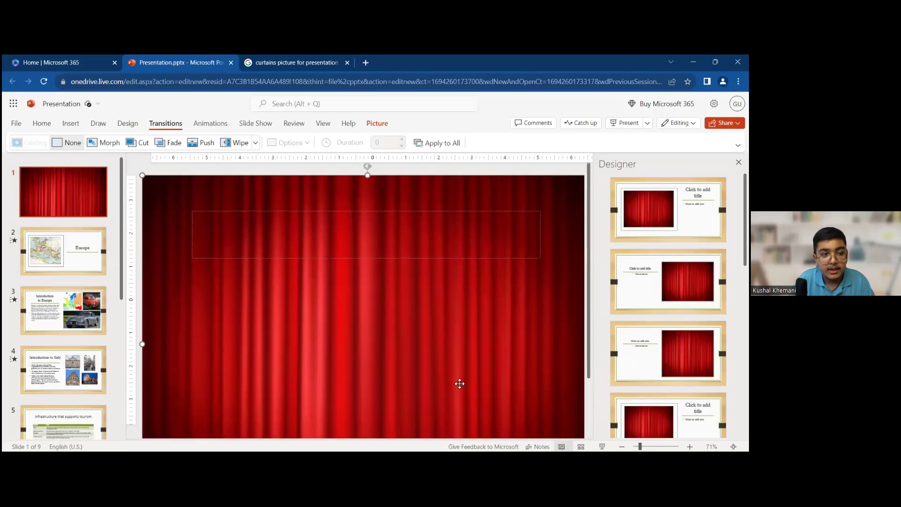
pyautogui.moveTo(348, 314)
pyautogui.mouseDown()
pyautogui.moveTo(382, 314)
pyautogui.moveTo(331, 308)
pyautogui.moveTo(348, 314)
pyautogui.mouseUp()
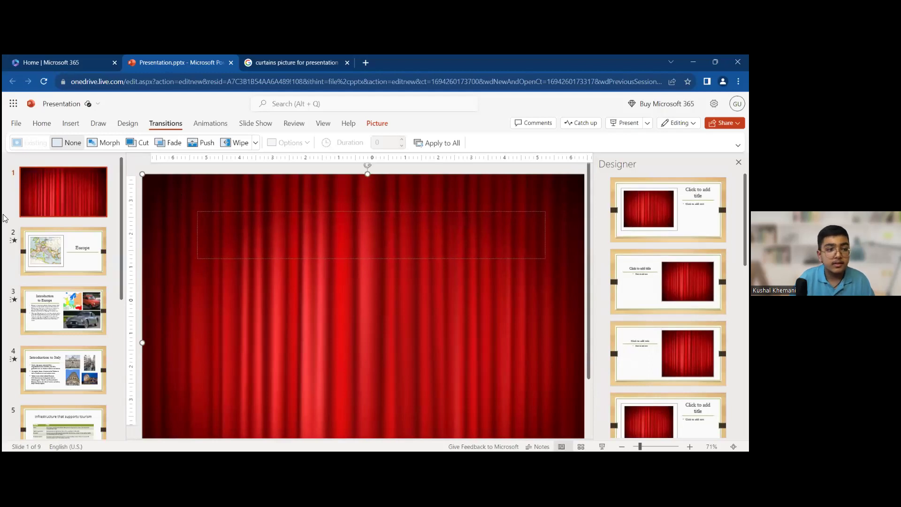
# Apply the 6-second Curtains transition from the Exciting group to slide 1
pyautogui.click(256, 143)
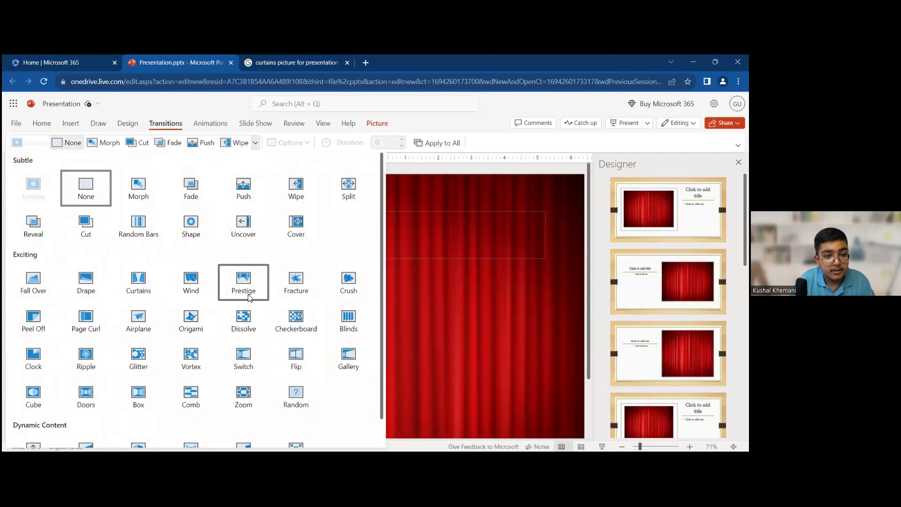
pyautogui.click(138, 281)
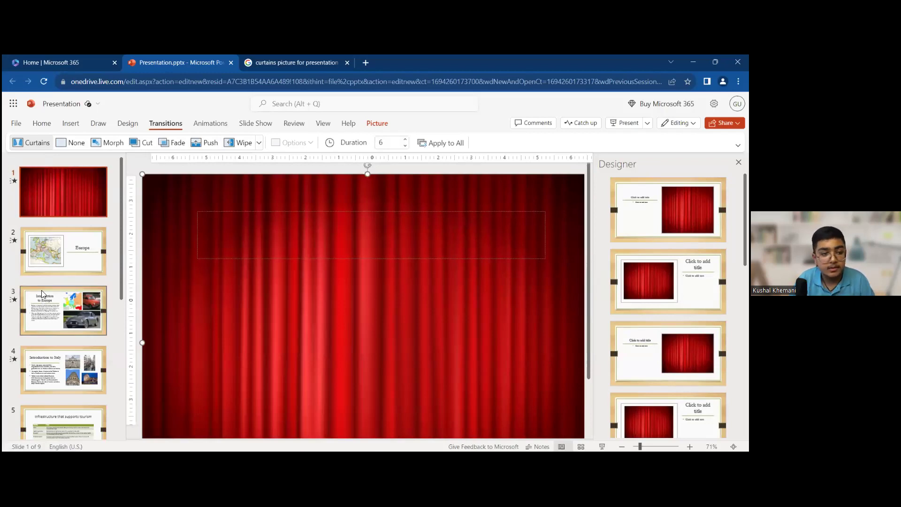
pyautogui.scroll(-4, 42, 294)
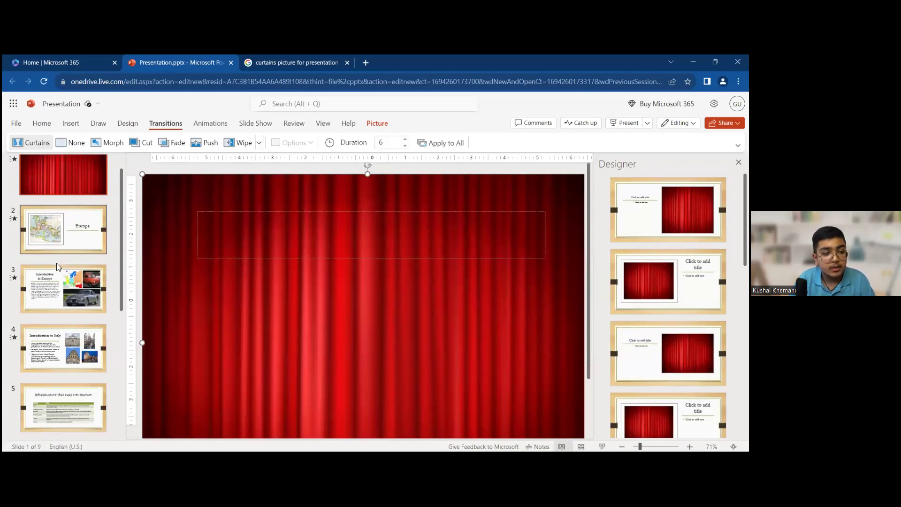
# Preview slide 1's Curtains transition in the slide show, then exit
pyautogui.click(602, 447)
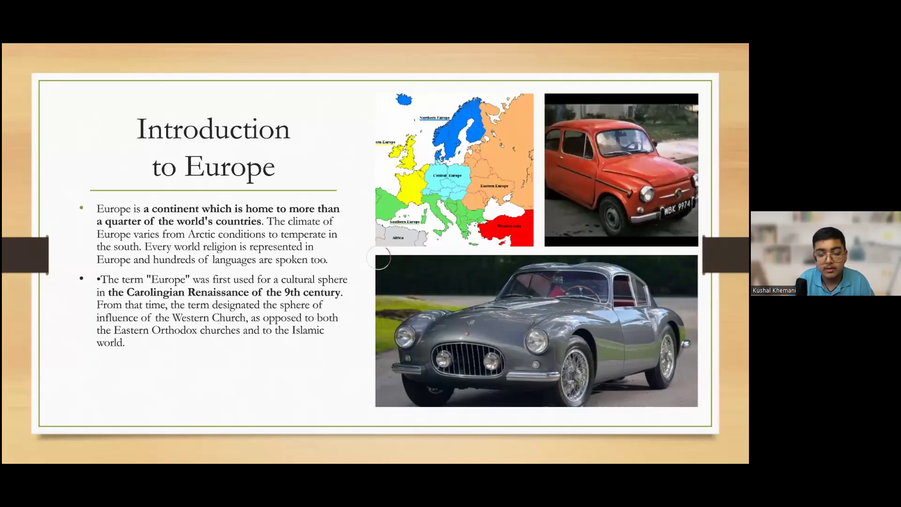
pyautogui.press('Right')
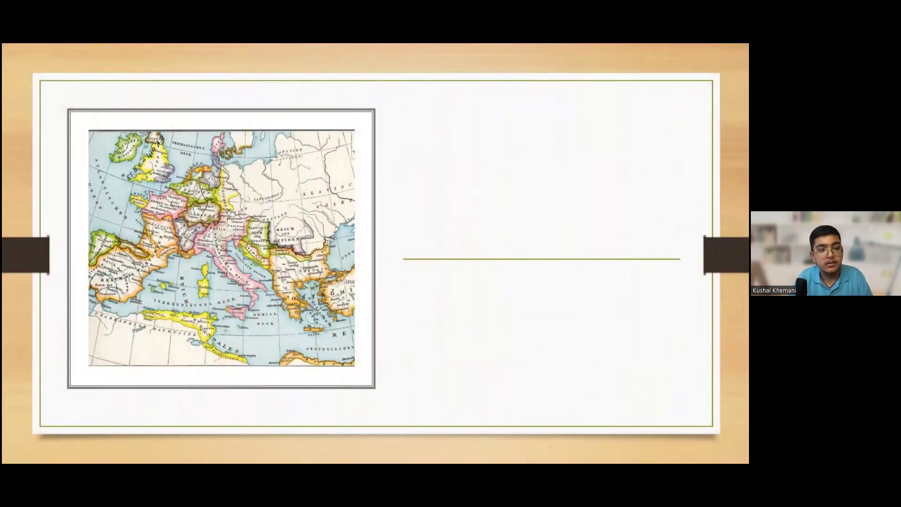
pyautogui.press('Escape')
# Give the Europe slide the Curtains transition and preview it in the slide show
pyautogui.click(274, 143)
pyautogui.click(139, 281)
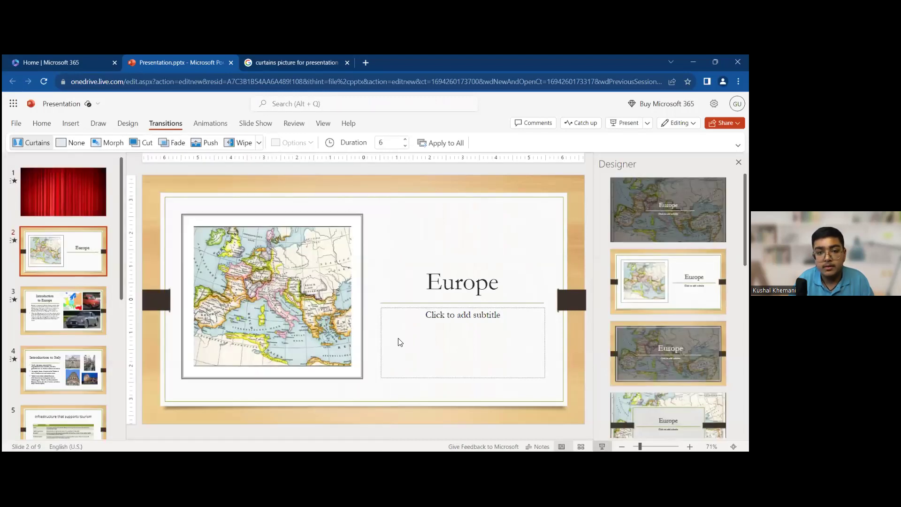
pyautogui.press('F5')
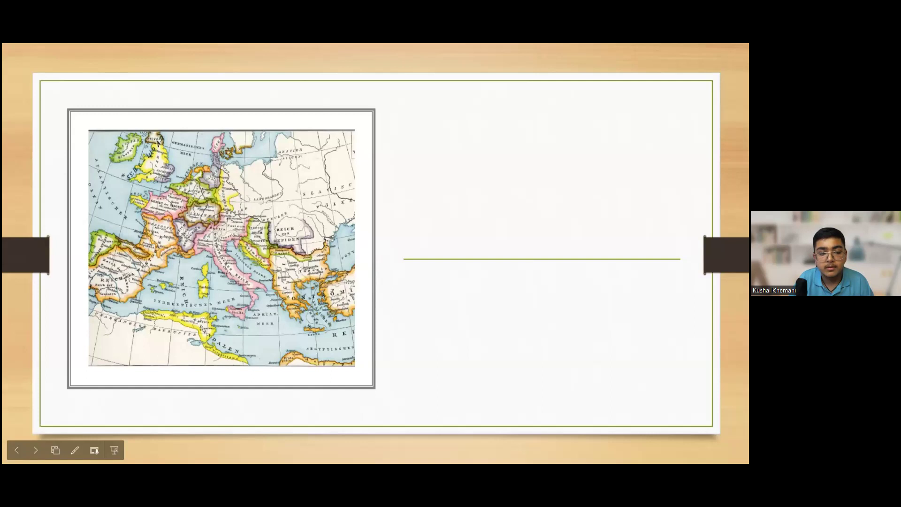
pyautogui.press('Right')
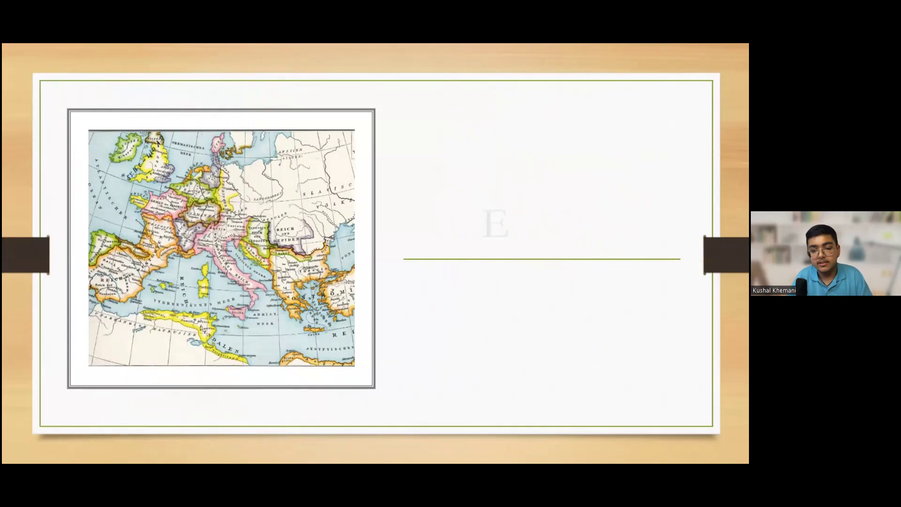
pyautogui.press('Escape')
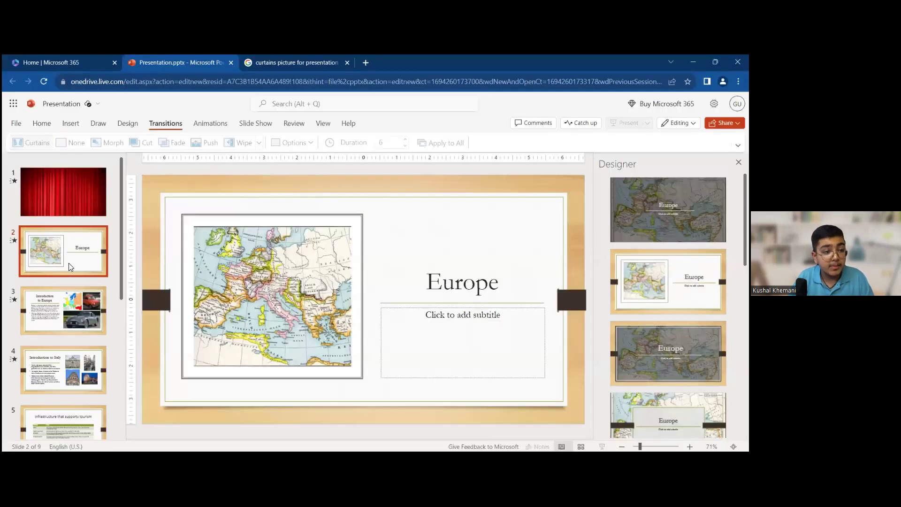
# Select the Europe title and give it a Fly In entrance animation
pyautogui.click(448, 291)
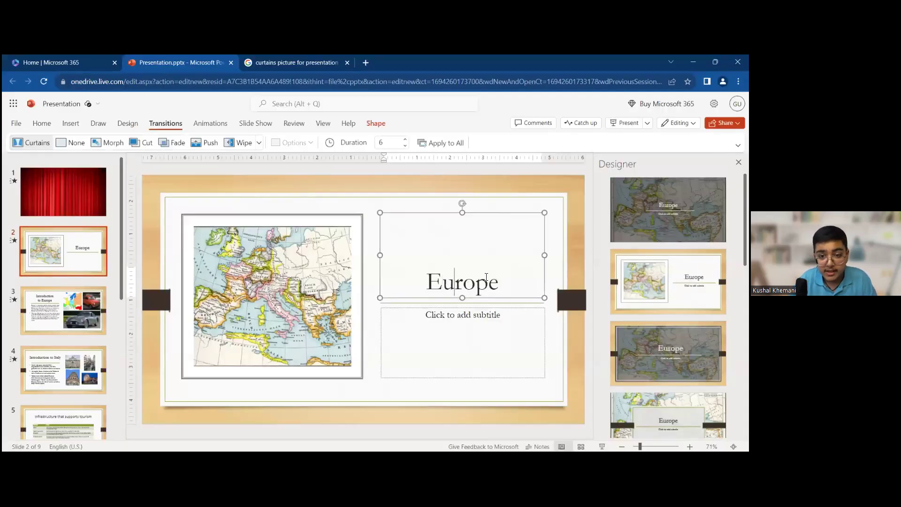
pyautogui.moveTo(521, 276); pyautogui.dragTo(413, 272)
pyautogui.click(259, 143)
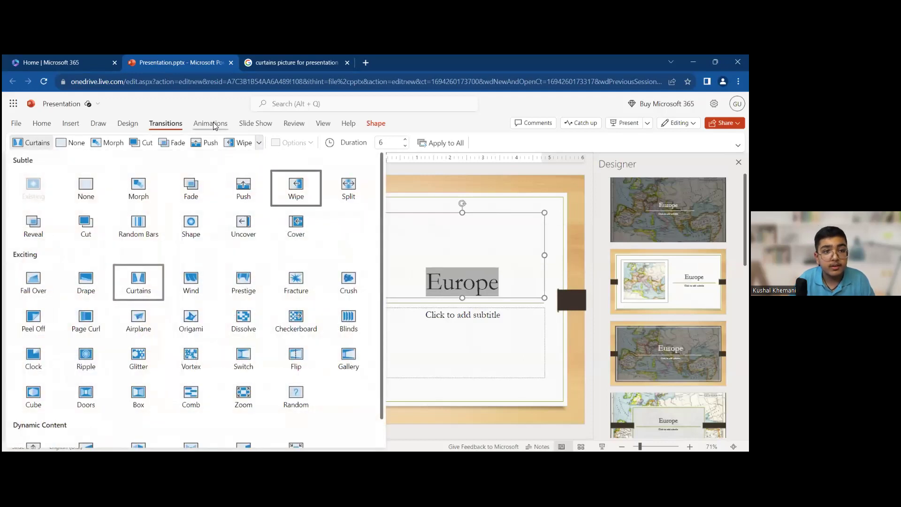
pyautogui.click(214, 125)
pyautogui.click(183, 145)
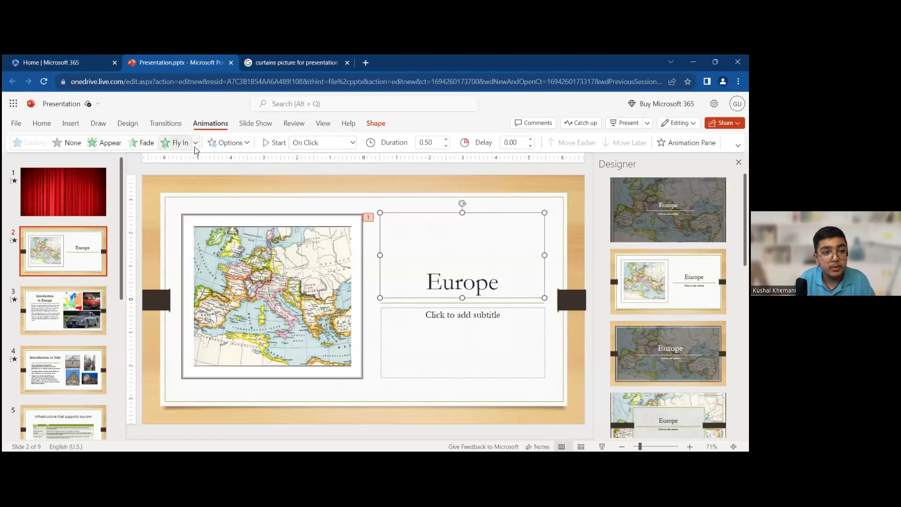
# Change the title's entrance to Checkerboard, then select the Introduction to Europe title
pyautogui.click(196, 144)
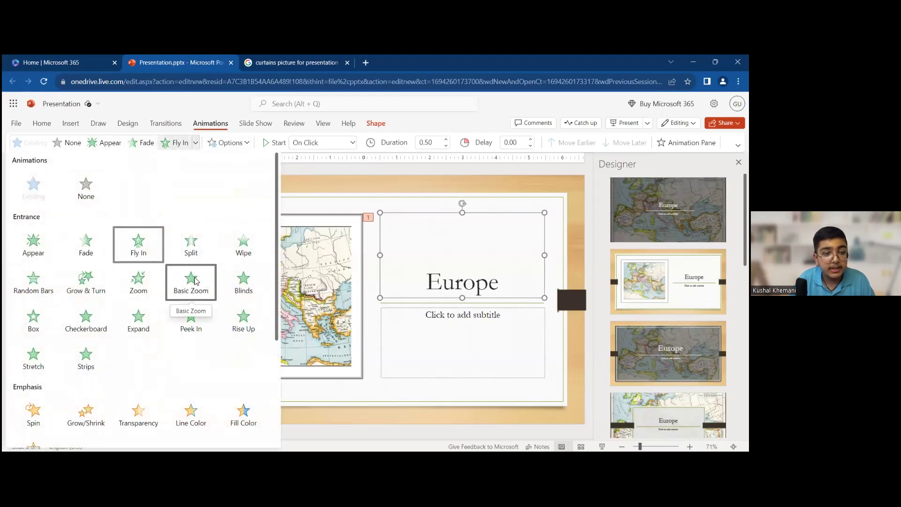
pyautogui.scroll(-3, 171, 285)
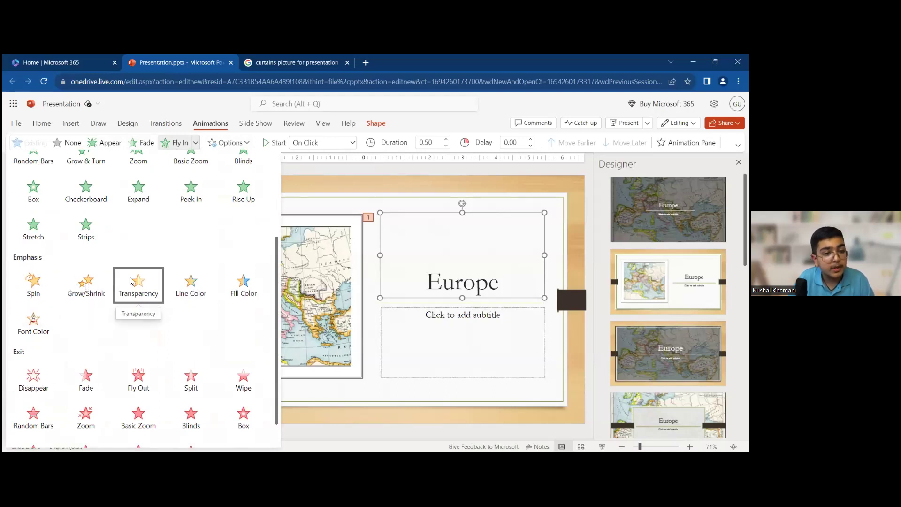
pyautogui.scroll(-1, 141, 305)
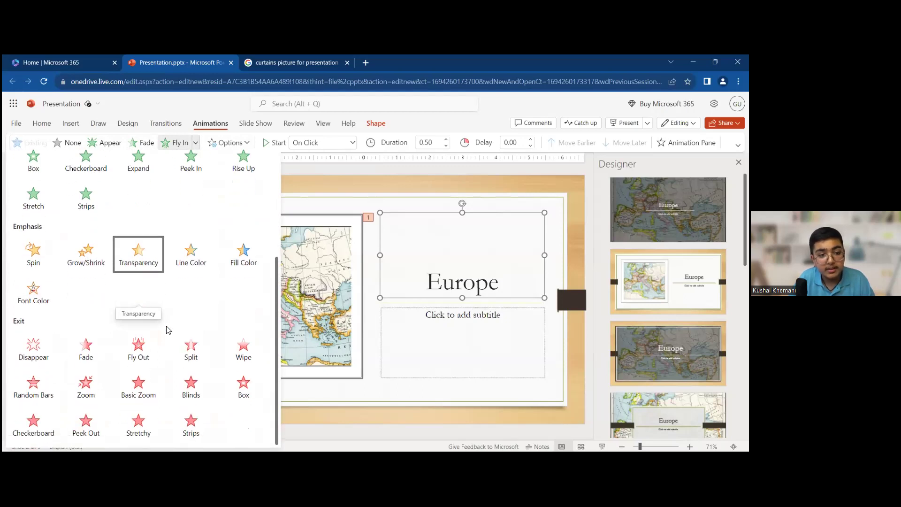
pyautogui.scroll(4, 183, 228)
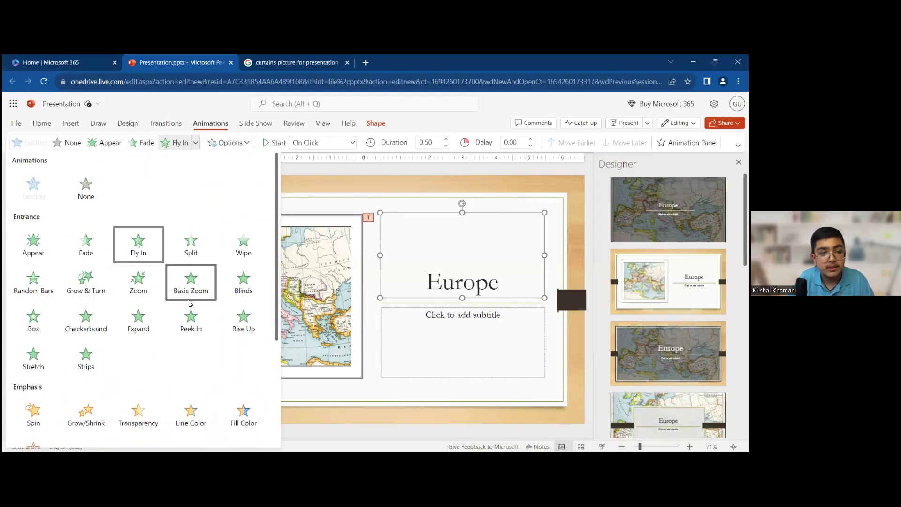
pyautogui.click(80, 327)
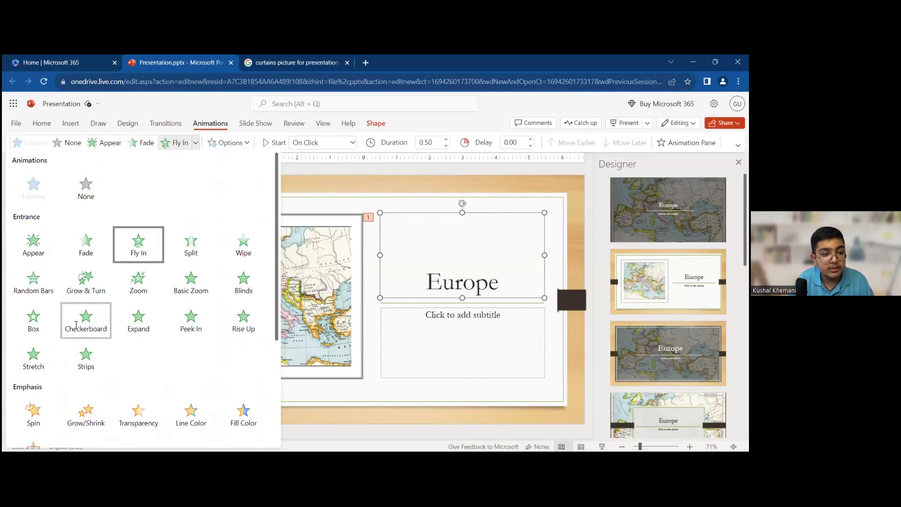
pyautogui.click(71, 305)
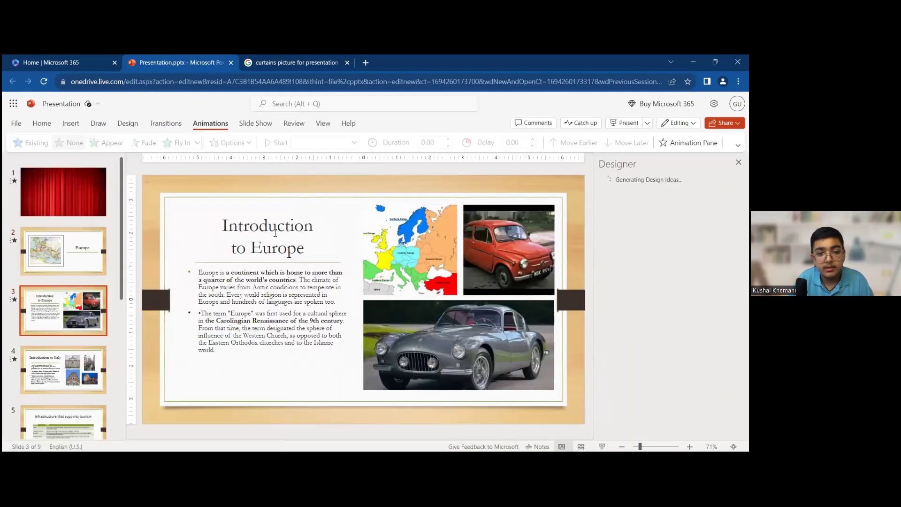
pyautogui.click(245, 239)
# Give the Introduction to Europe title a Fade entrance and its bullet text a Fly In entrance
pyautogui.doubleClick(245, 239)
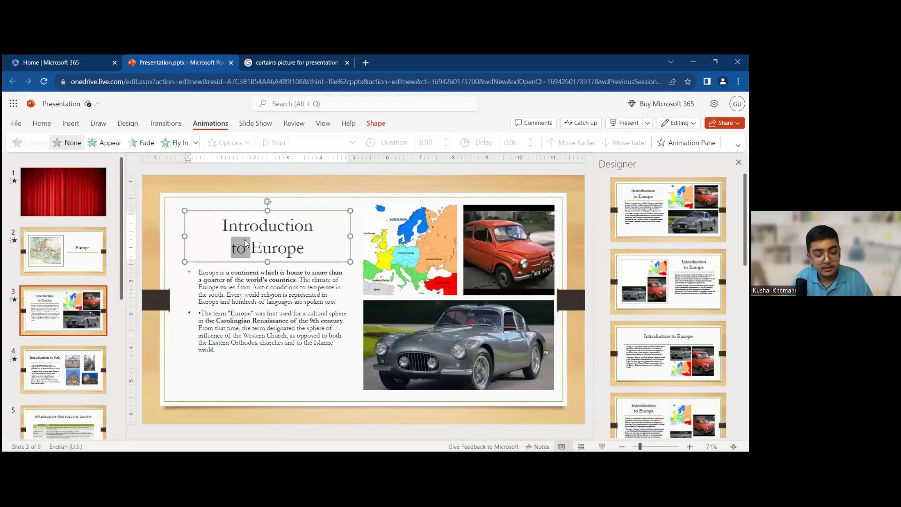
pyautogui.hotkey('ctrl', 'a')
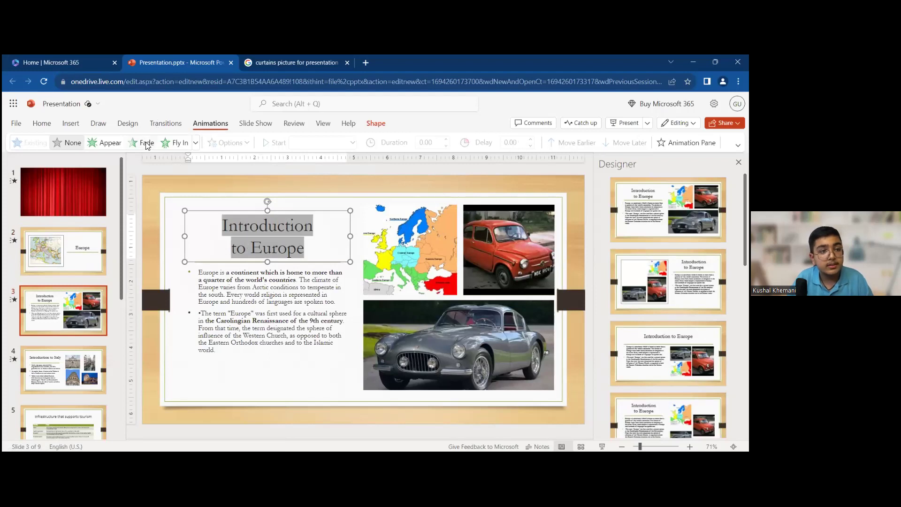
pyautogui.click(142, 142)
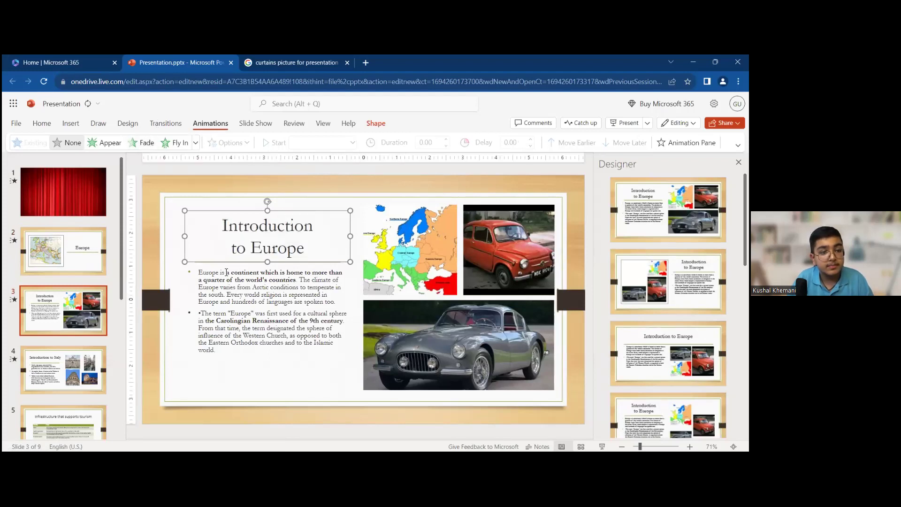
pyautogui.click(178, 143)
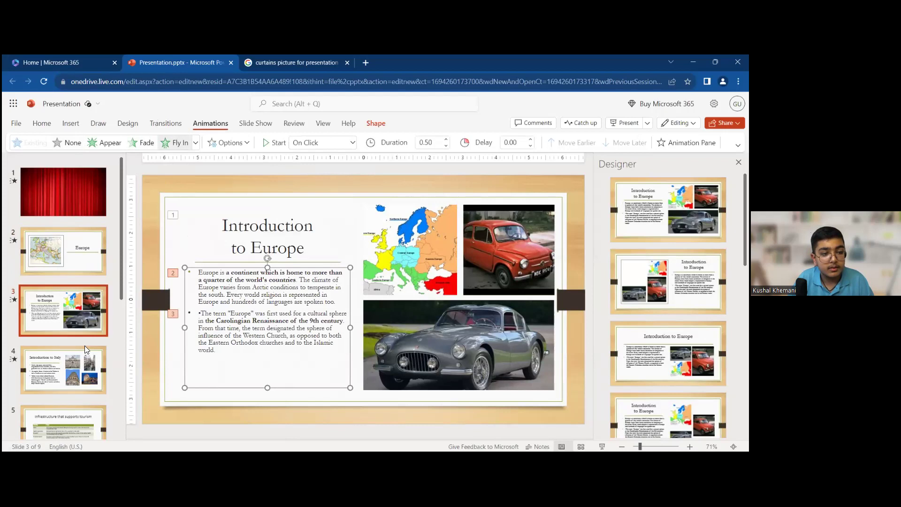
# Move to slide 4, Introduction to Italy, and select its title
pyautogui.scroll(-2, 86, 349)
pyautogui.click(75, 302)
pyautogui.click(193, 232)
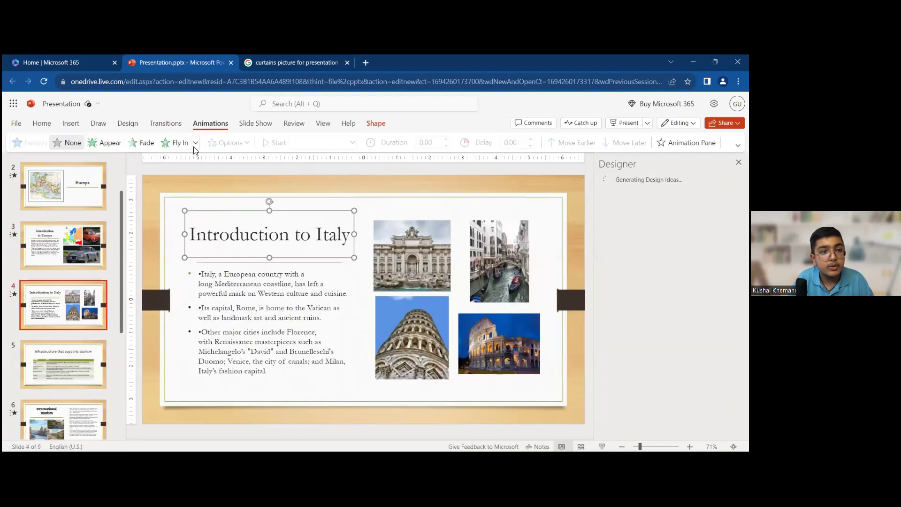
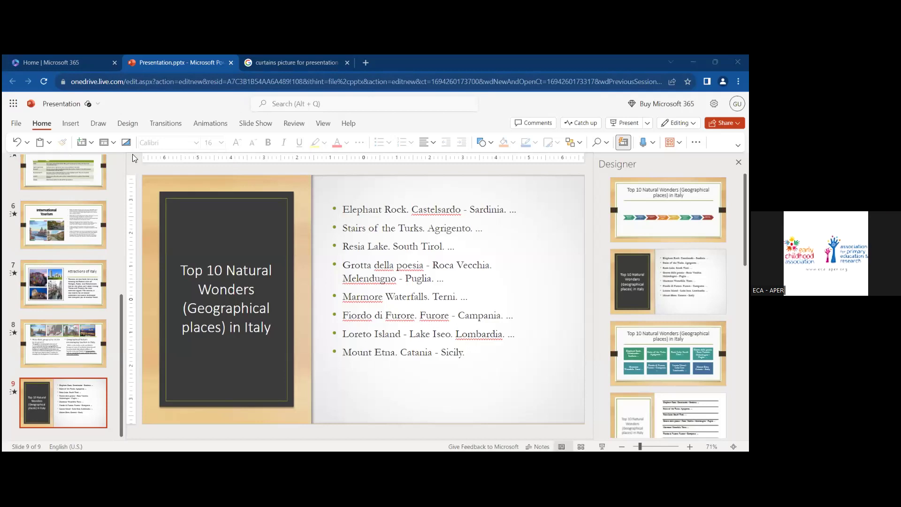
# Scroll the slide thumbnail pane back to the top of the nine-slide deck
pyautogui.scroll(5, 79, 188)
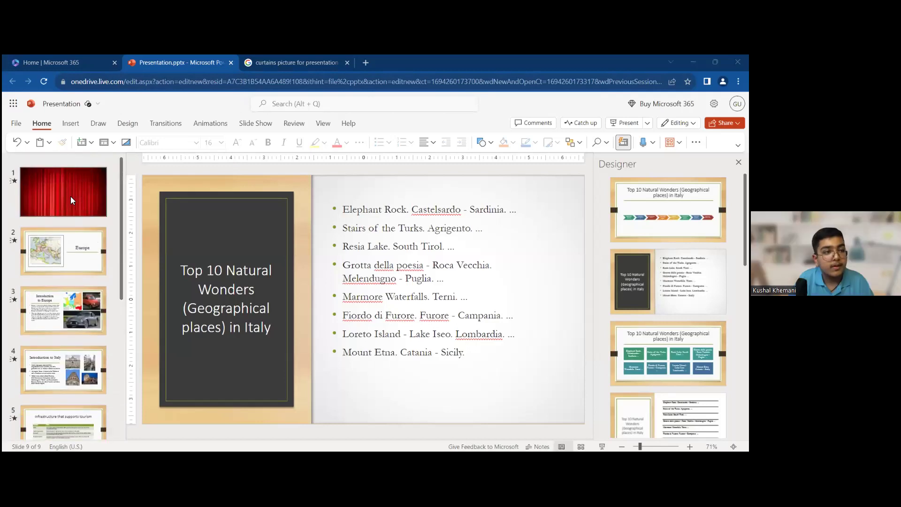
# Apply the Wipe transition to slide 1, the red-curtain title slide, then reselect it
pyautogui.click(62, 195)
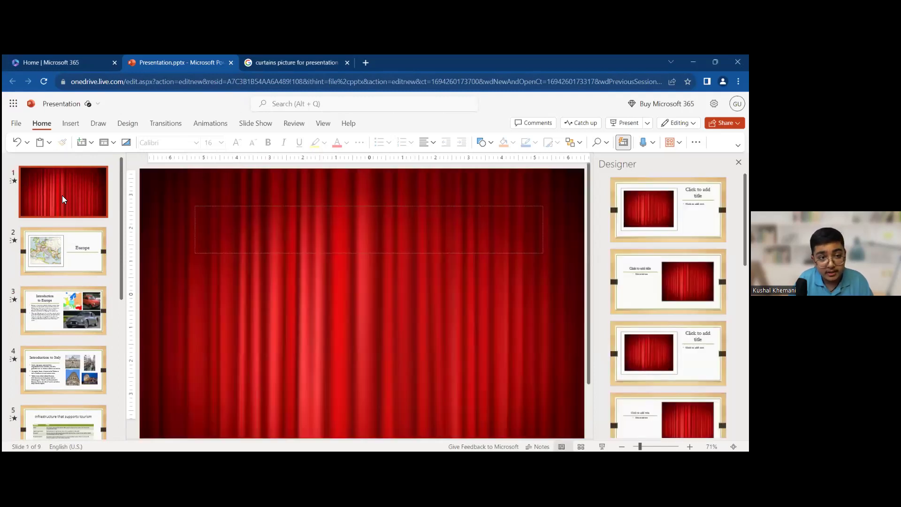
pyautogui.click(167, 124)
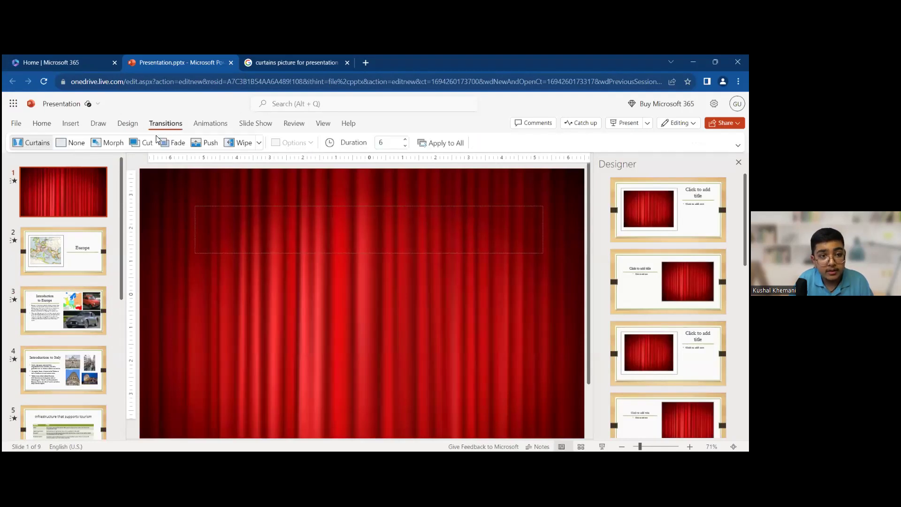
pyautogui.click(175, 144)
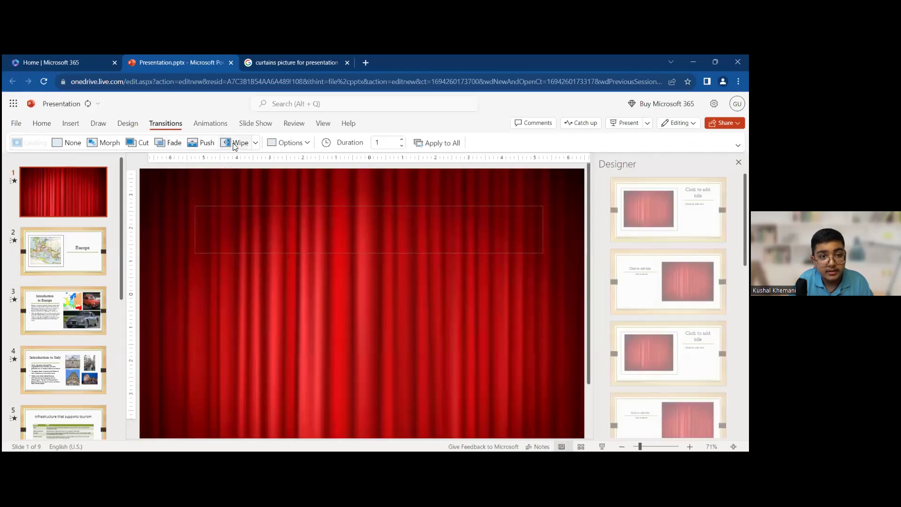
pyautogui.scroll(-1, 147, 183)
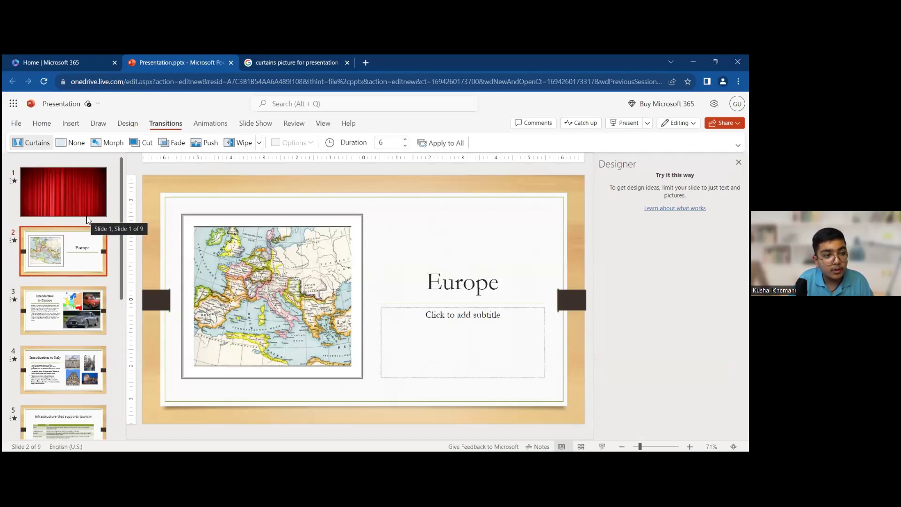
pyautogui.click(94, 192)
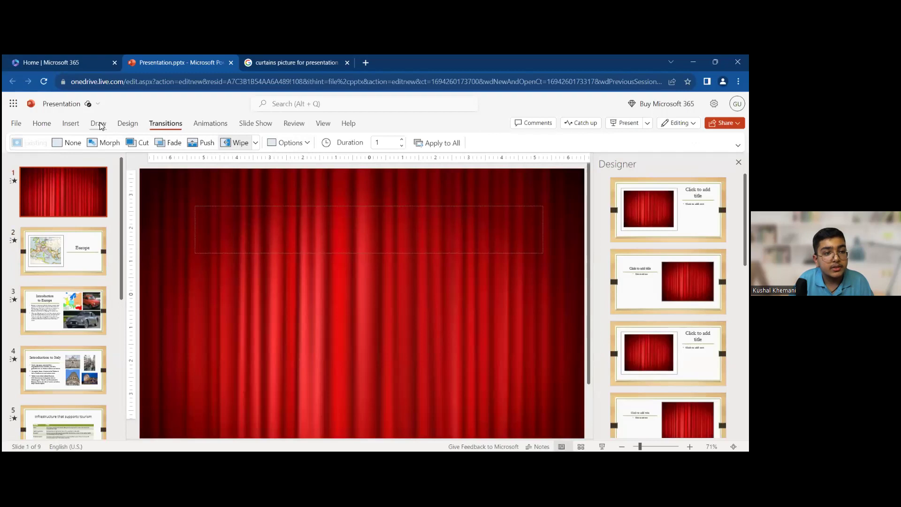
pyautogui.click(71, 125)
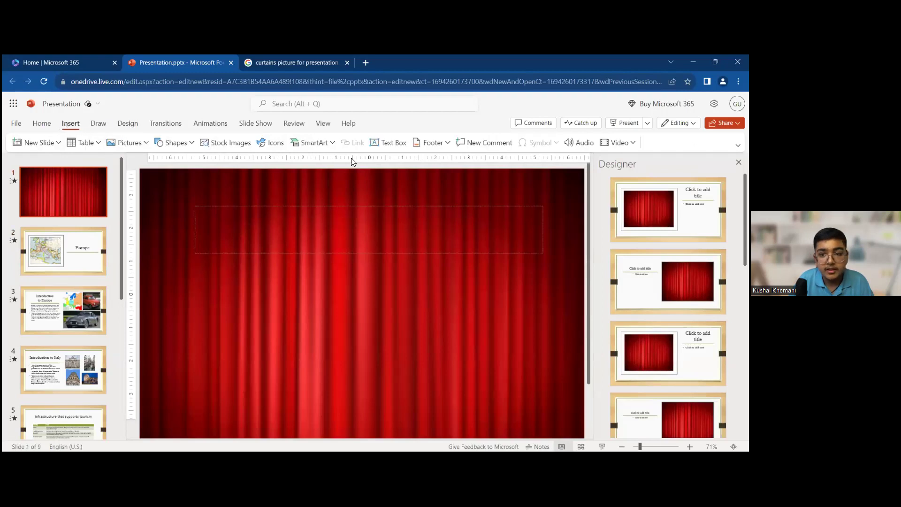
pyautogui.click(578, 143)
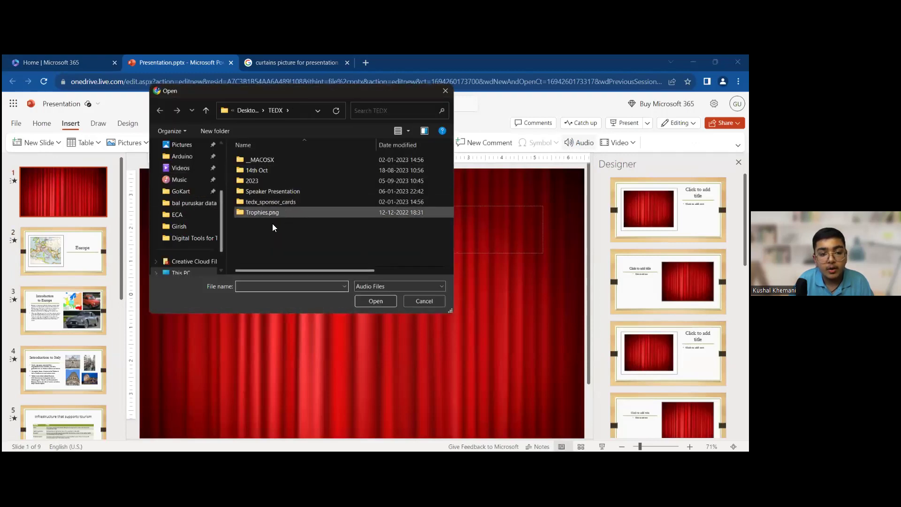
pyautogui.click(207, 214)
pyautogui.click(182, 191)
pyautogui.click(182, 167)
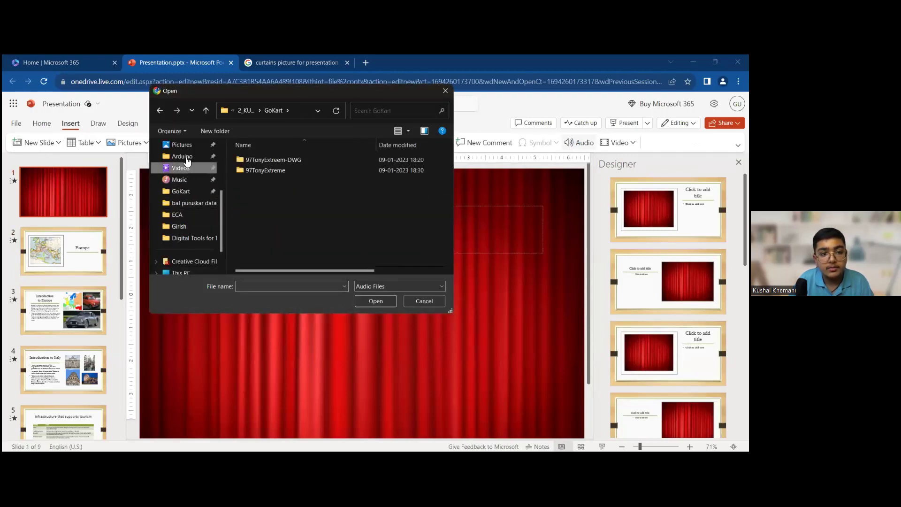
pyautogui.scroll(-3, 291, 204)
pyautogui.scroll(1, 313, 211)
pyautogui.scroll(-5, 312, 211)
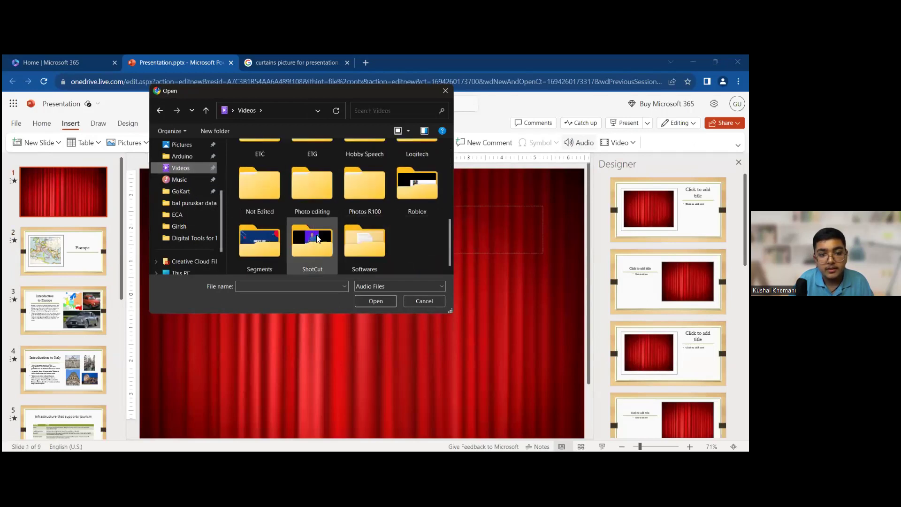
pyautogui.scroll(7, 329, 230)
pyautogui.click(430, 297)
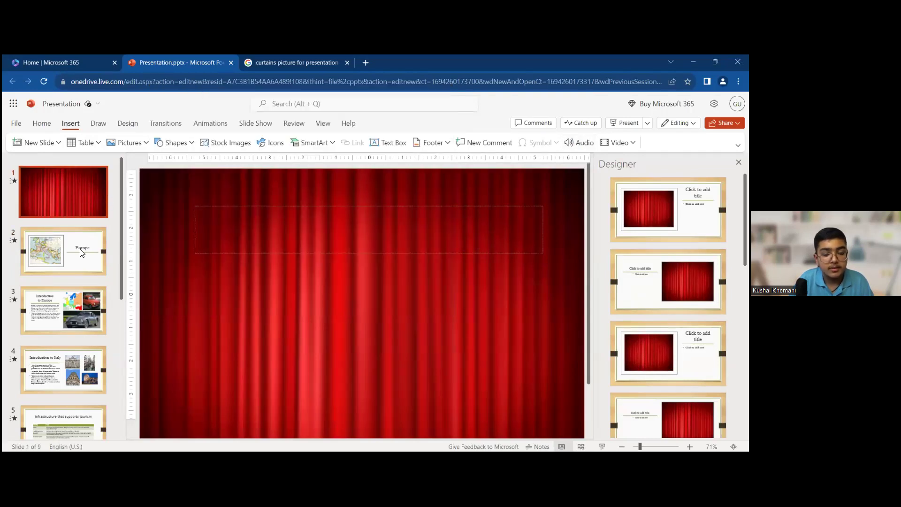
# In a new tab, search Google for 'background music' and open the freetouse.com result
pyautogui.click(367, 63)
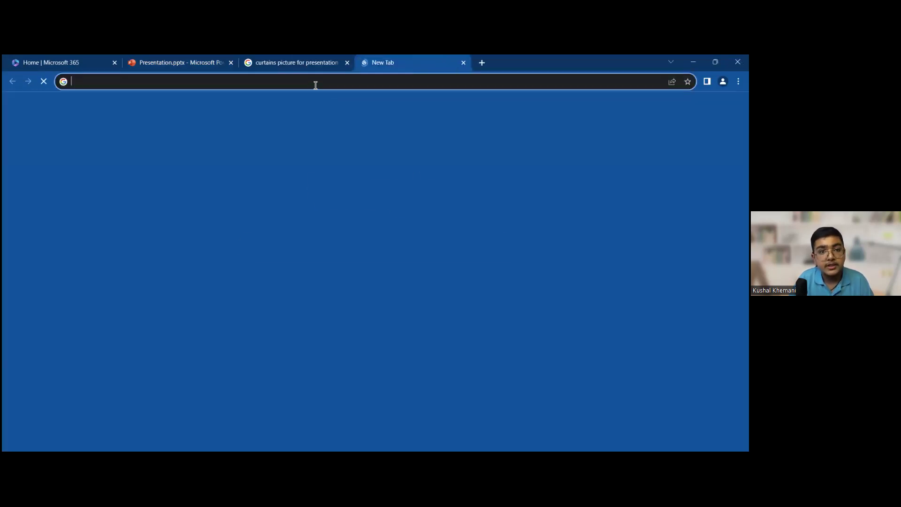
pyautogui.write('b')
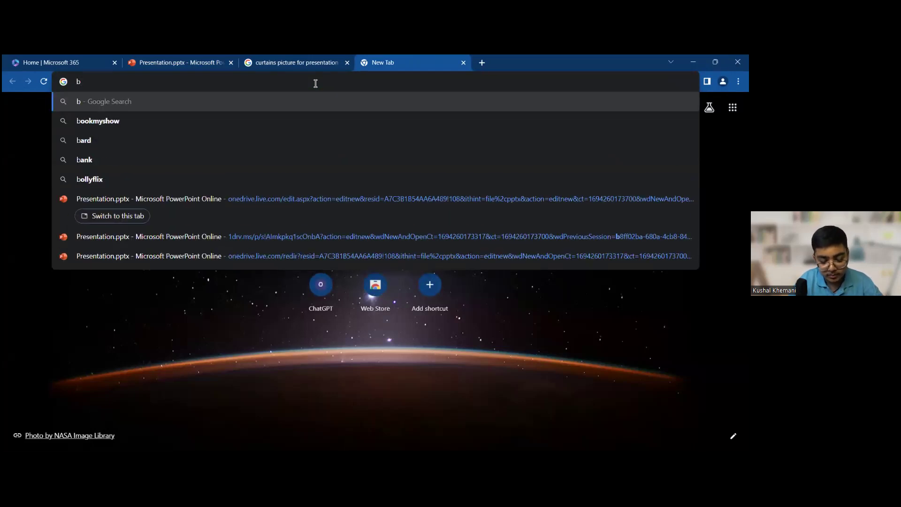
pyautogui.write('a')
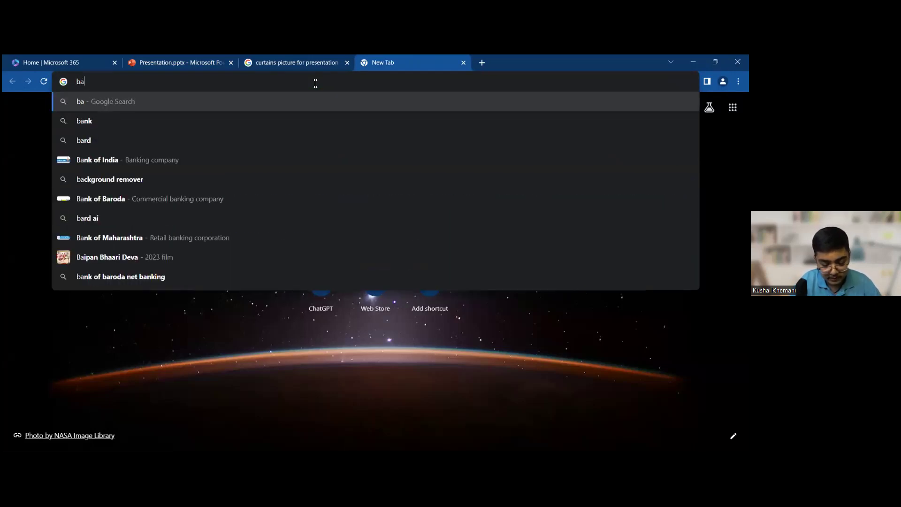
pyautogui.write('ckground')
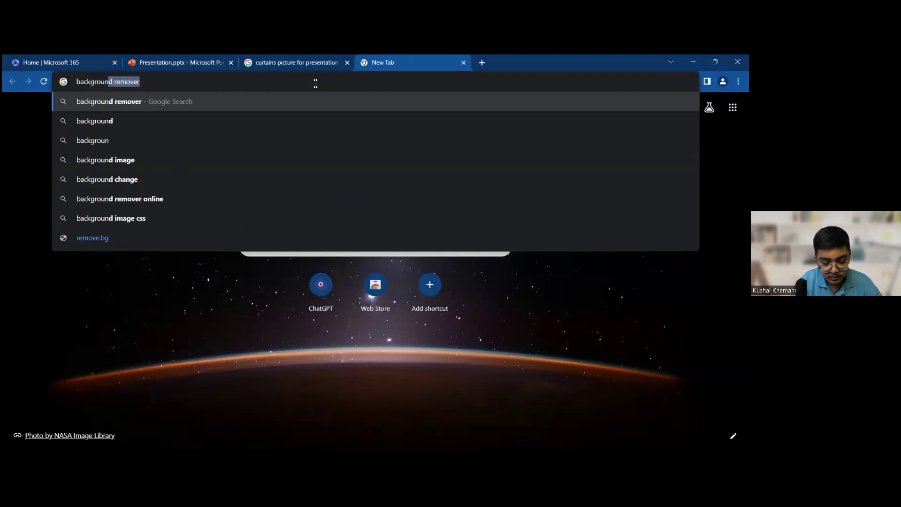
pyautogui.write(' mu')
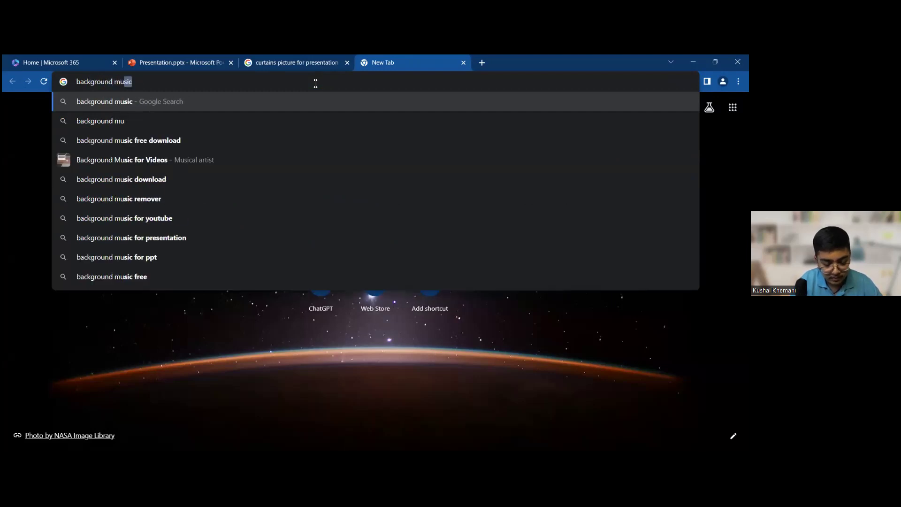
pyautogui.write('sic in')
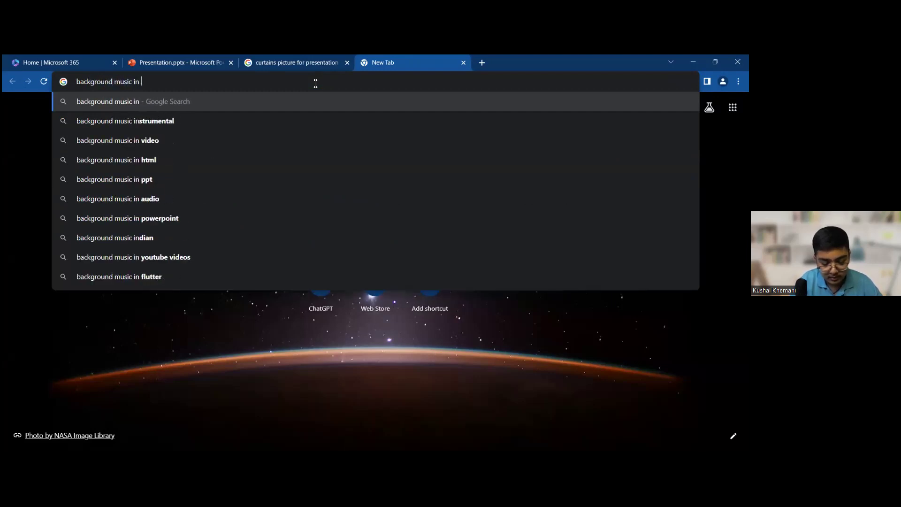
pyautogui.press('BackSpace')
pyautogui.press('BackSpace')
pyautogui.press('Return')
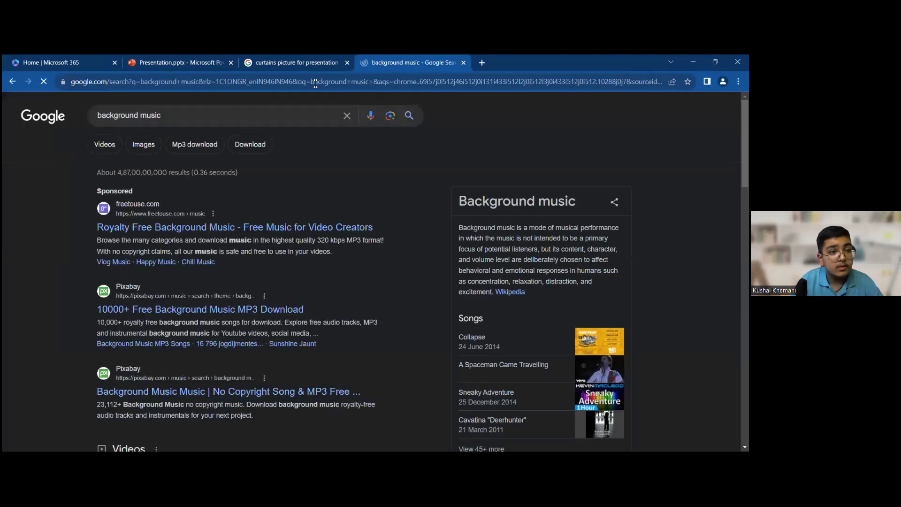
pyautogui.click(137, 228)
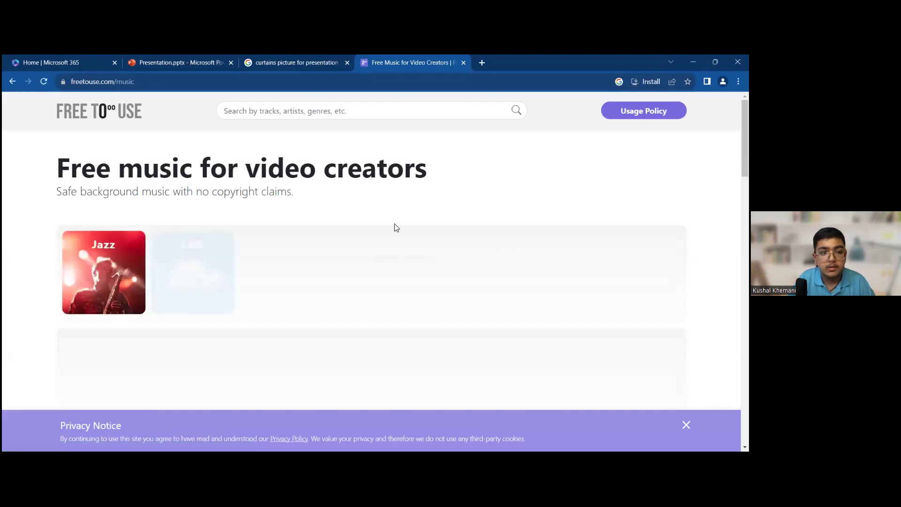
# Open freetouse.com's Cinematic category and preview tracks, settling on Magnificent
pyautogui.scroll(-4, 394, 228)
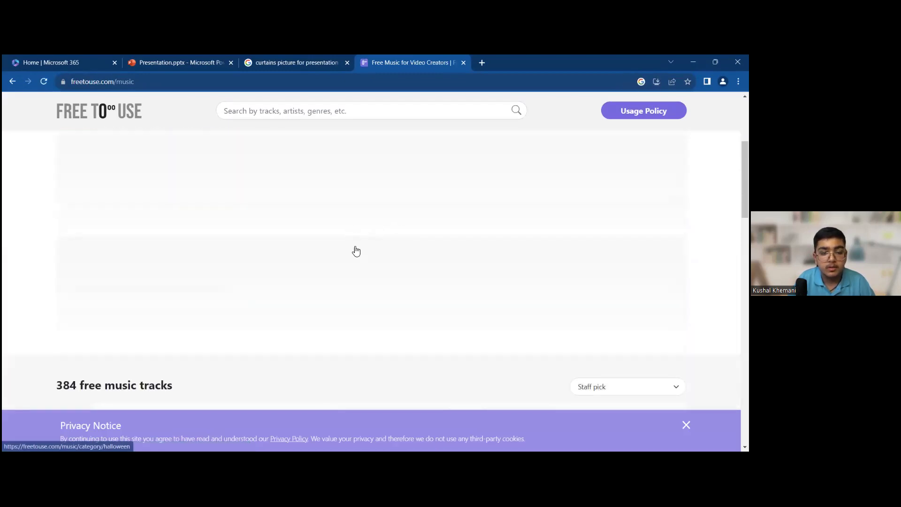
pyautogui.scroll(2, 356, 251)
pyautogui.click(529, 252)
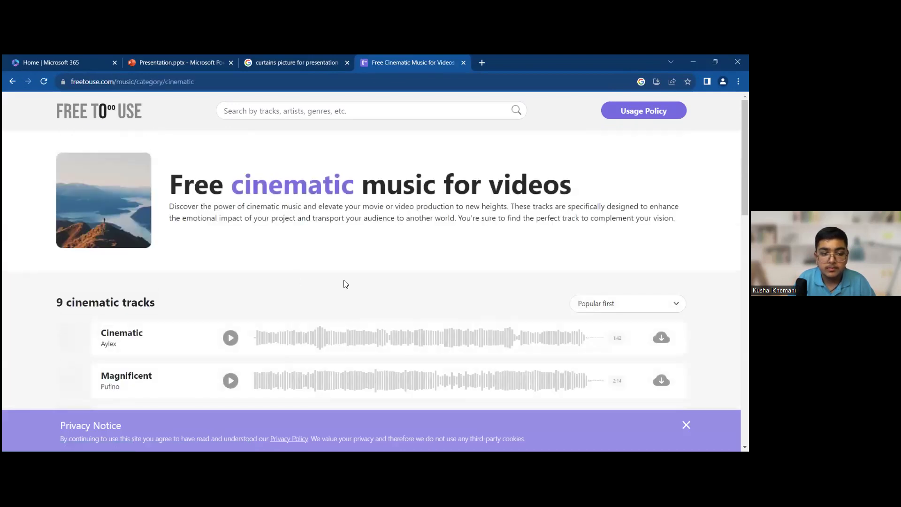
pyautogui.scroll(-2, 345, 283)
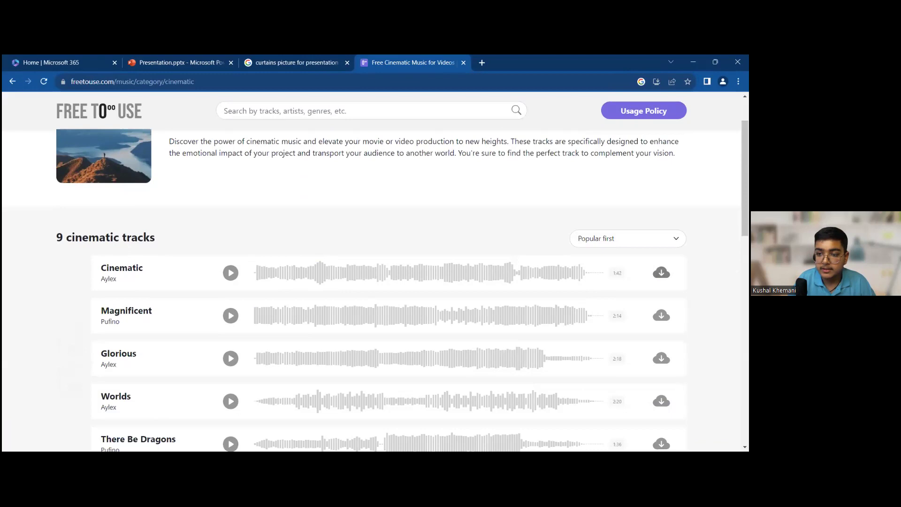
pyautogui.click(230, 274)
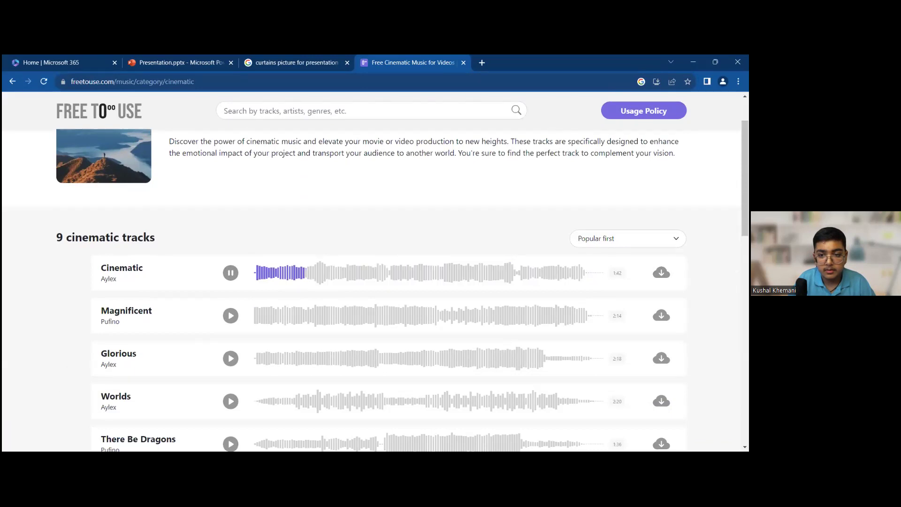
pyautogui.click(230, 318)
# Download the Magnificent track, dismiss the attribution notice, and return to the presentation
pyautogui.click(661, 315)
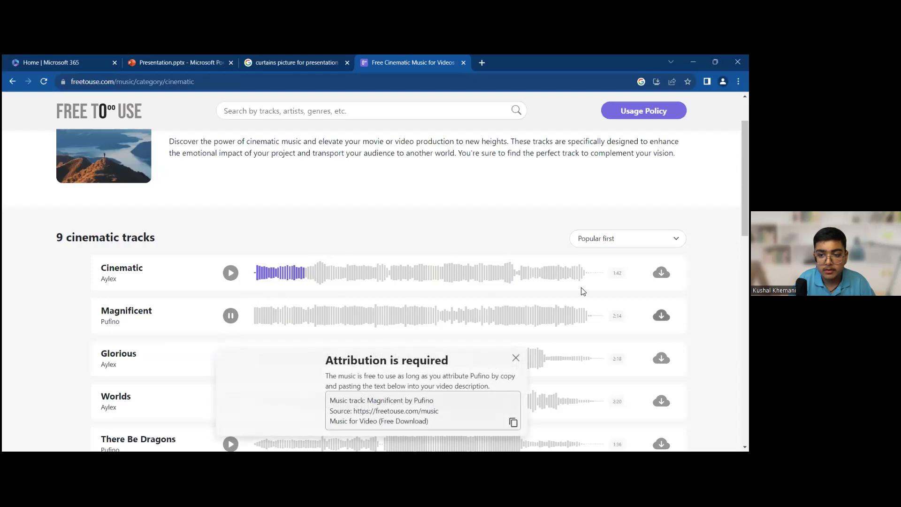
pyautogui.click(516, 357)
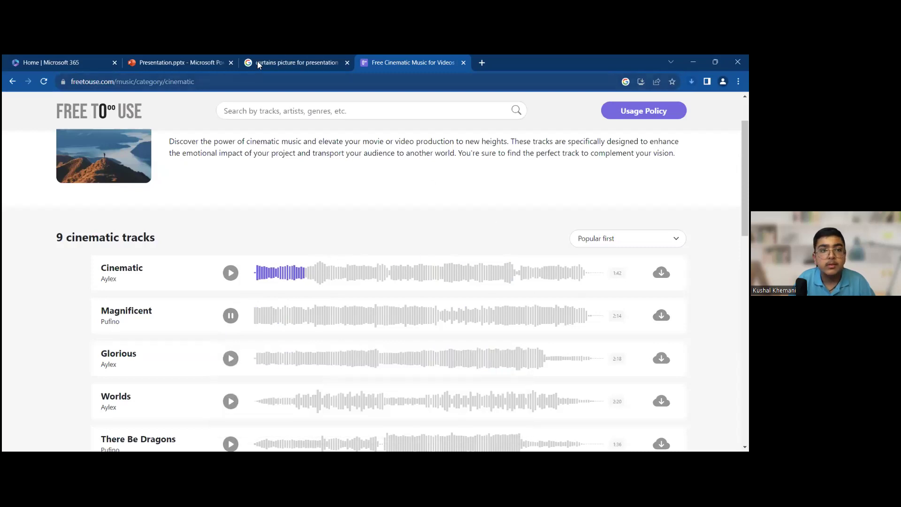
pyautogui.click(257, 62)
pyautogui.click(157, 63)
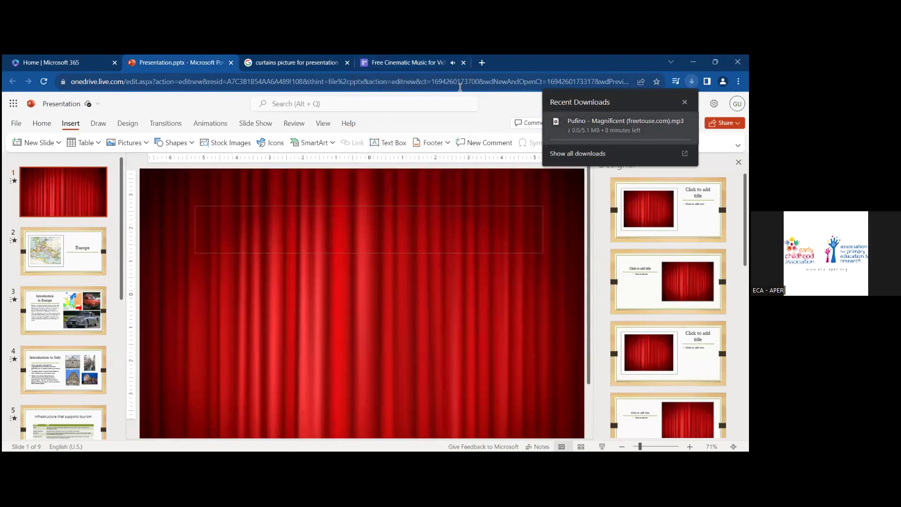
# Stop the Magnificent preview on freetouse.com and go back to the presentation
pyautogui.click(408, 63)
pyautogui.click(257, 315)
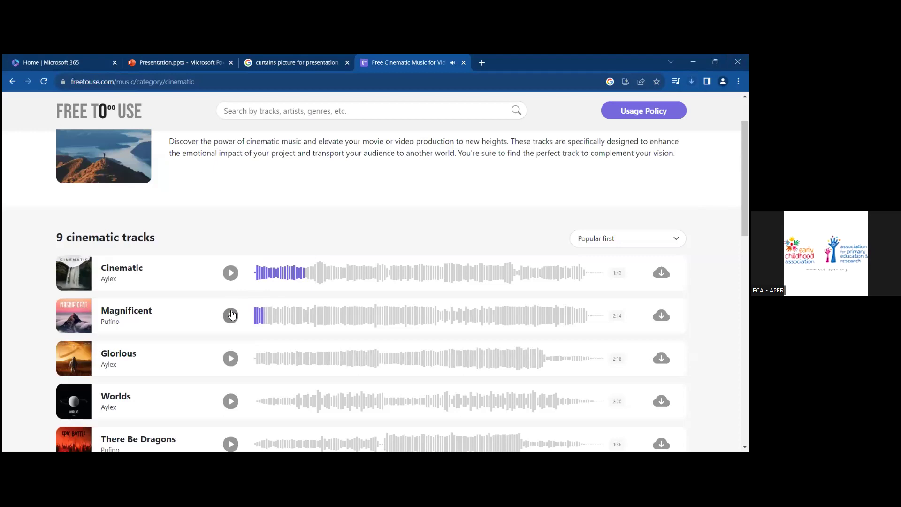
pyautogui.click(230, 315)
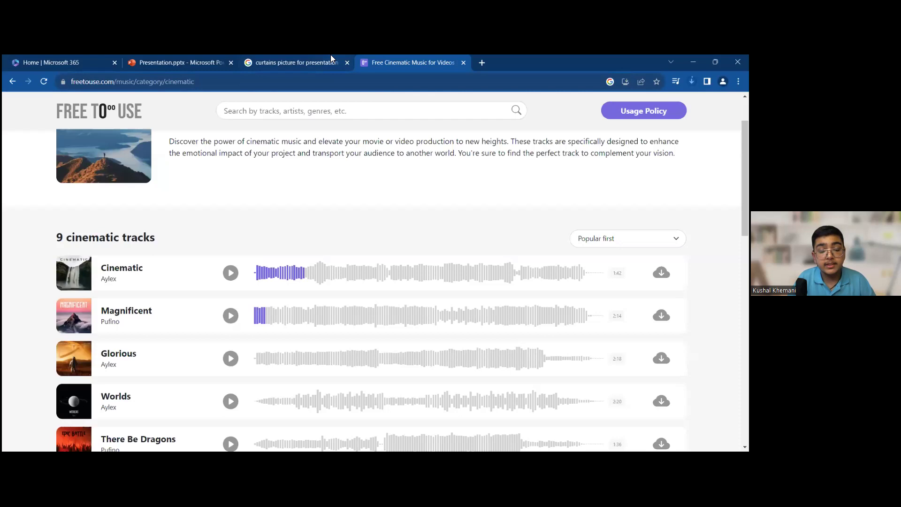
pyautogui.moveTo(331, 55)
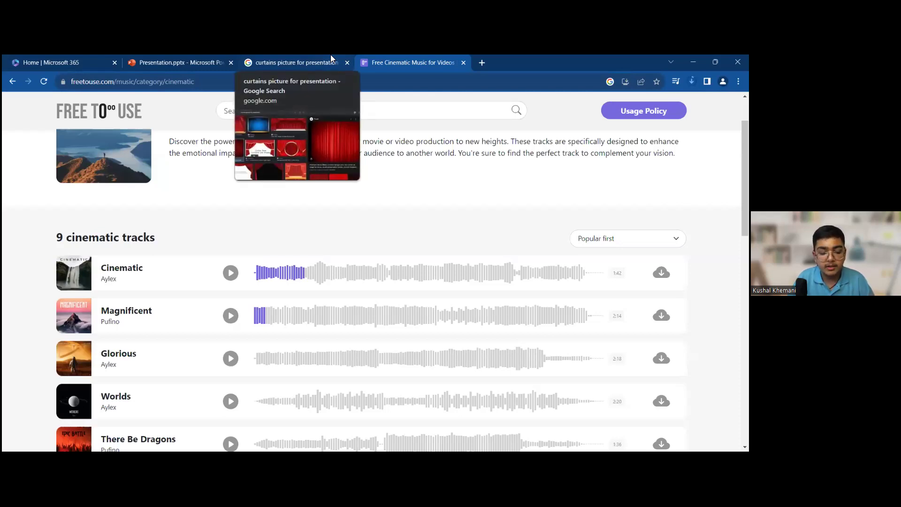
pyautogui.click(284, 59)
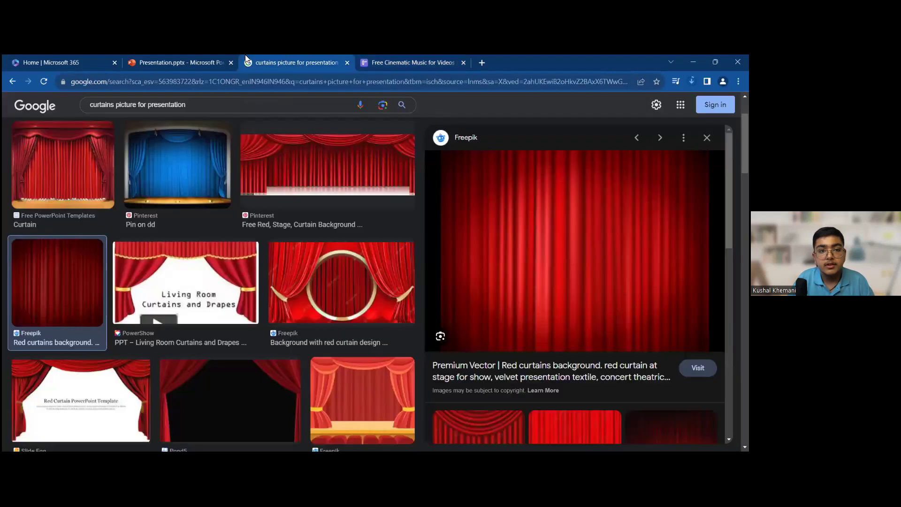
pyautogui.moveTo(189, 58)
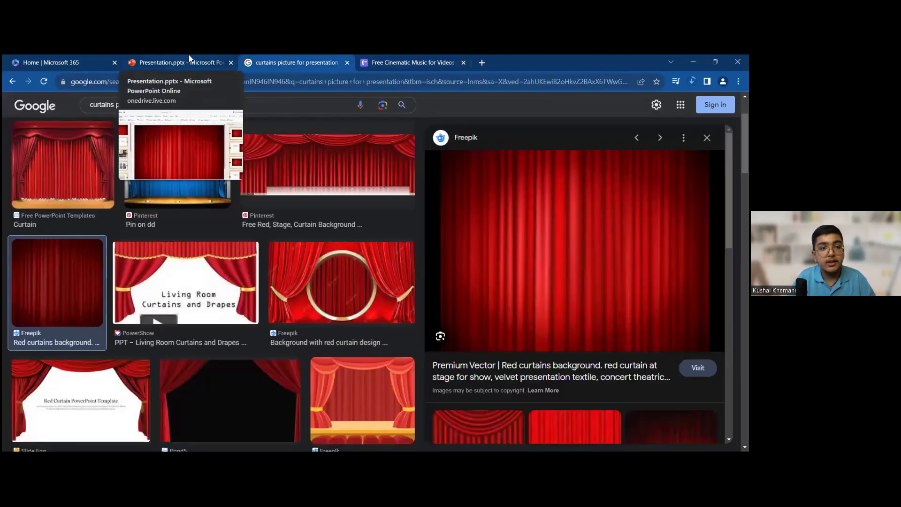
pyautogui.click(190, 58)
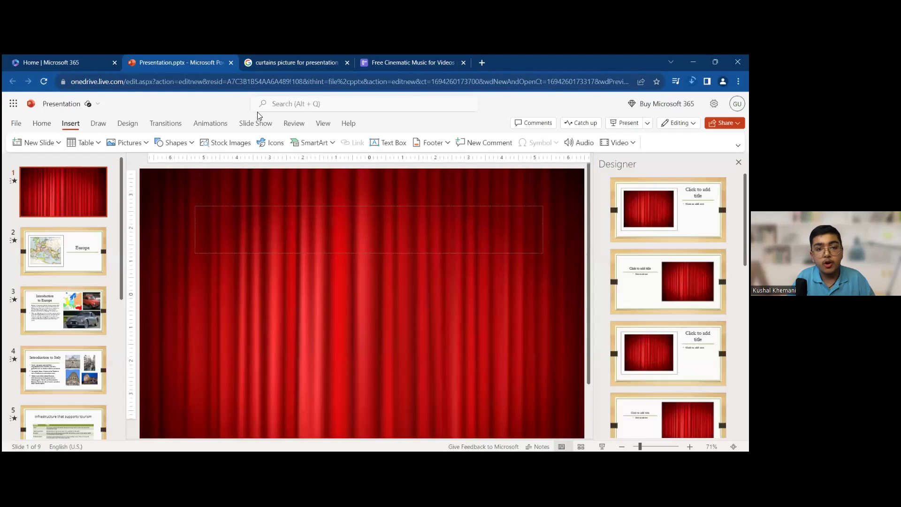
# Open Design Ideas for the curtain slide, then check the curtain images and Magnificent download
pyautogui.click(127, 123)
pyautogui.click(473, 143)
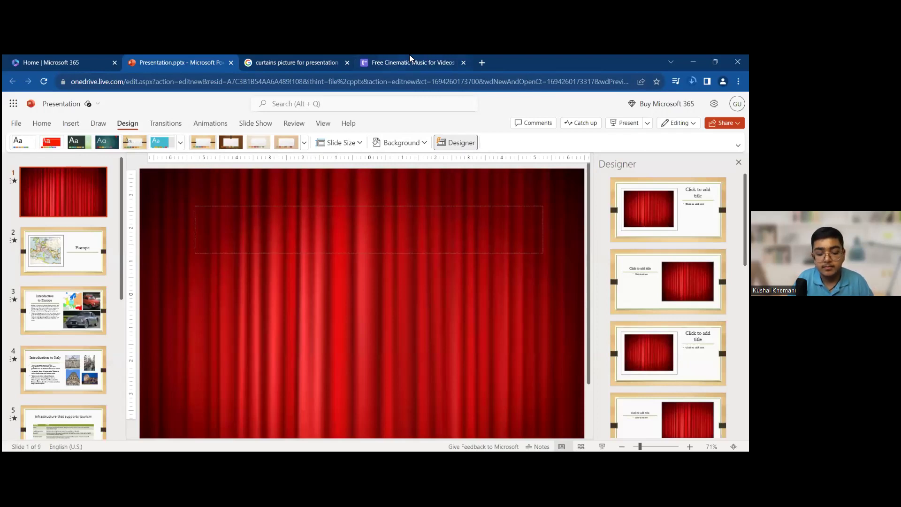
pyautogui.moveTo(410, 56)
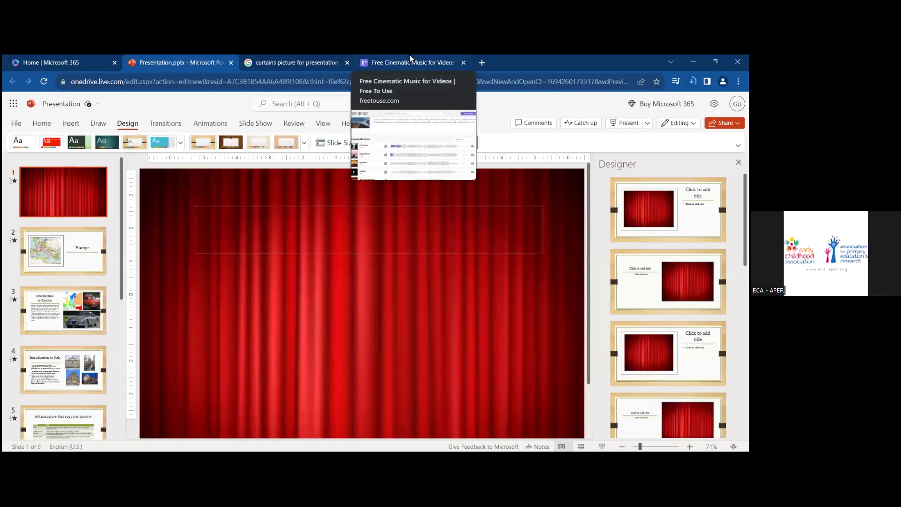
pyautogui.moveTo(300, 56)
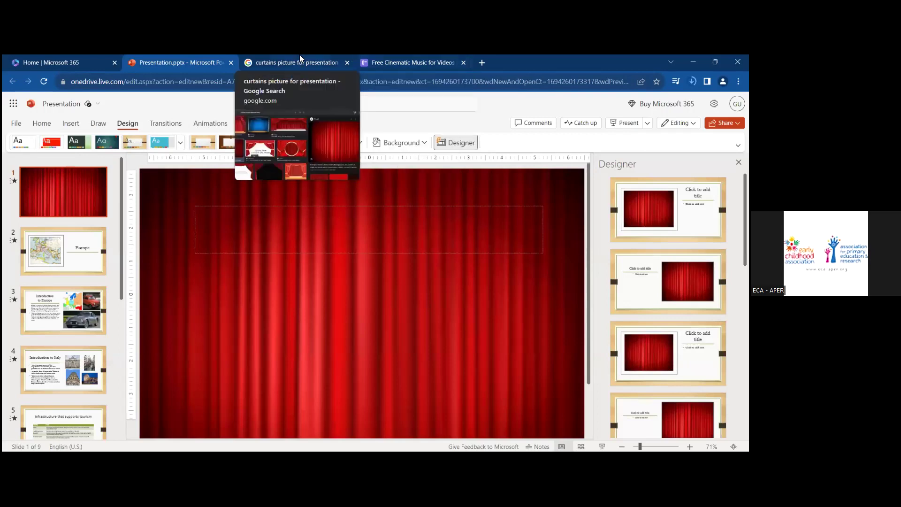
pyautogui.click(300, 56)
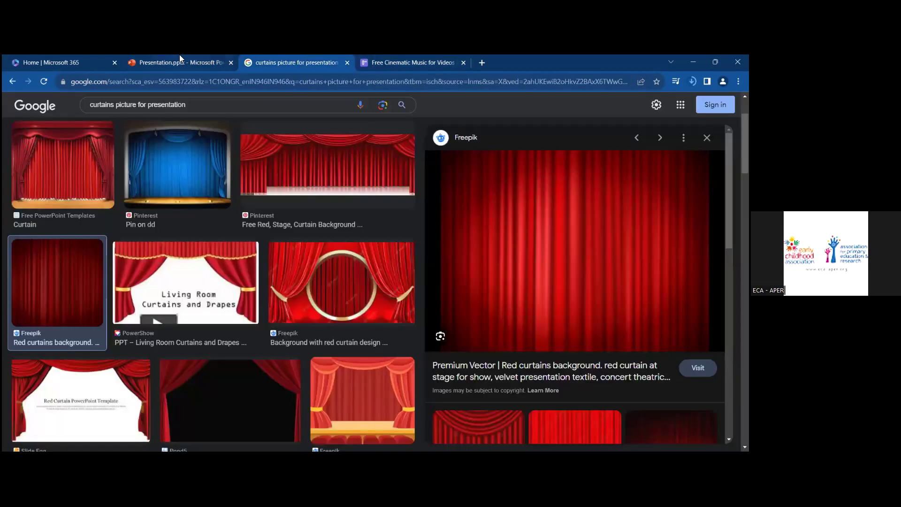
pyautogui.click(180, 56)
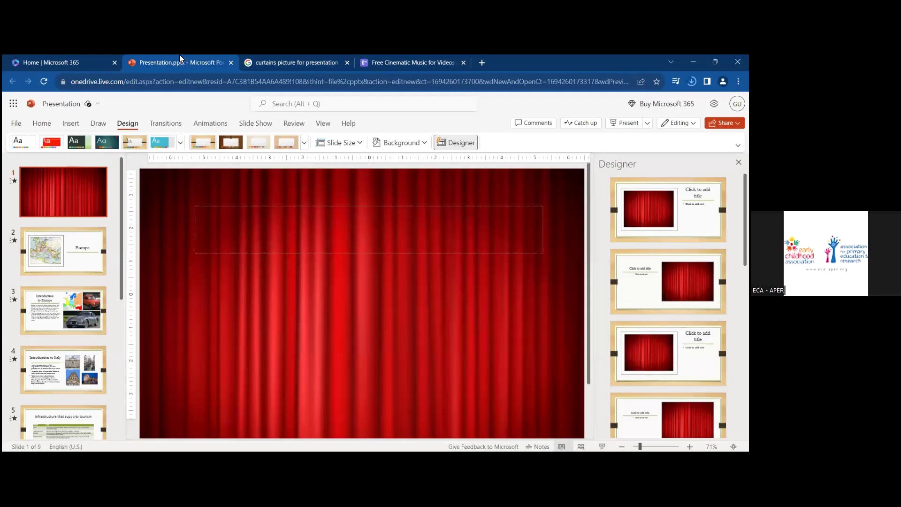
pyautogui.click(408, 61)
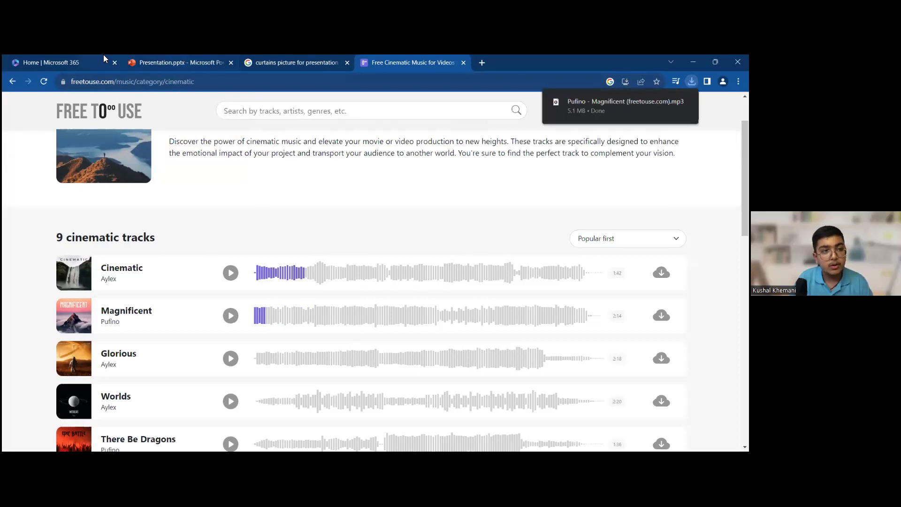
pyautogui.click(171, 56)
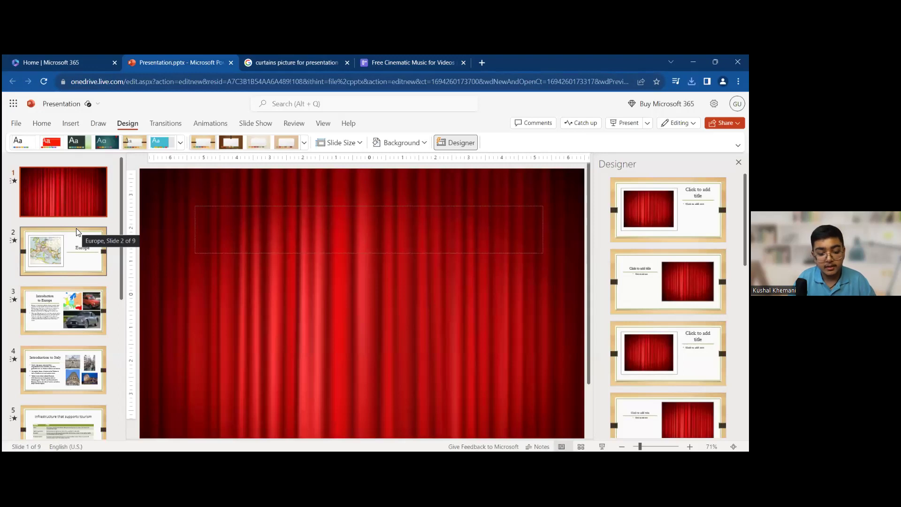
pyautogui.scroll(-2, 76, 228)
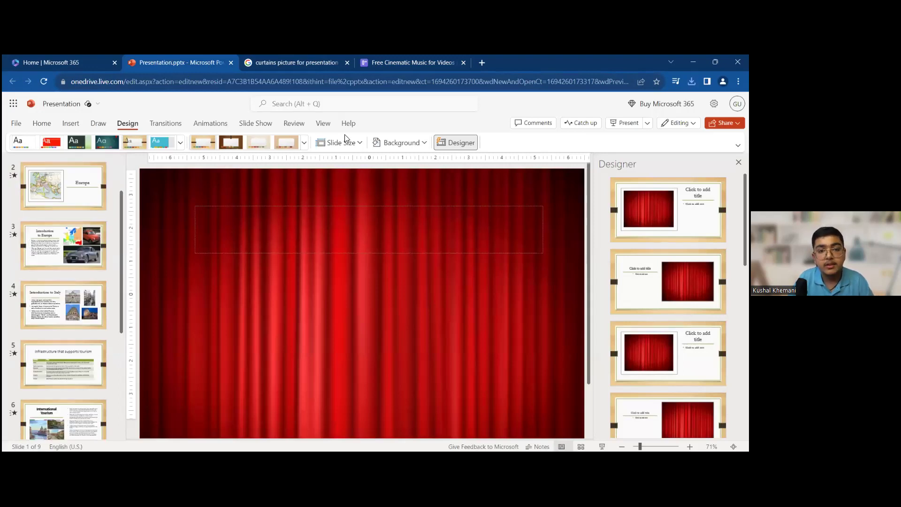
pyautogui.click(323, 105)
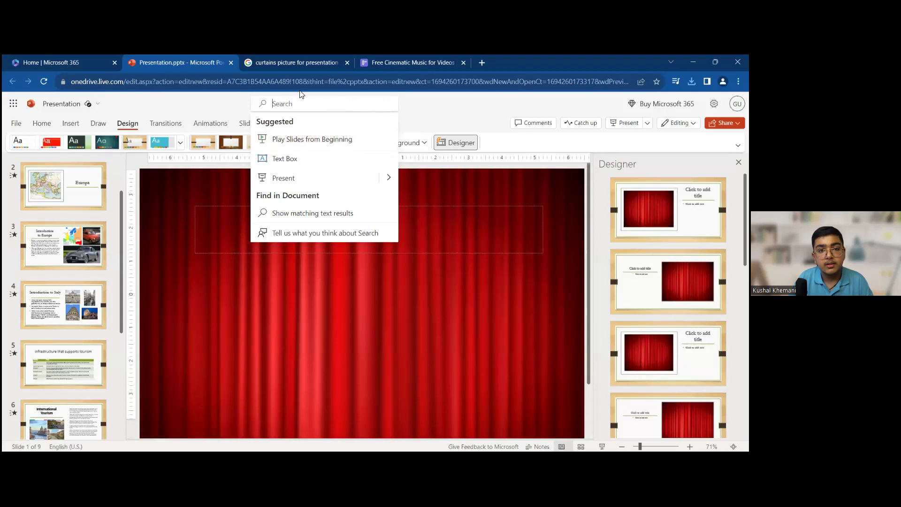
pyautogui.write('loop')
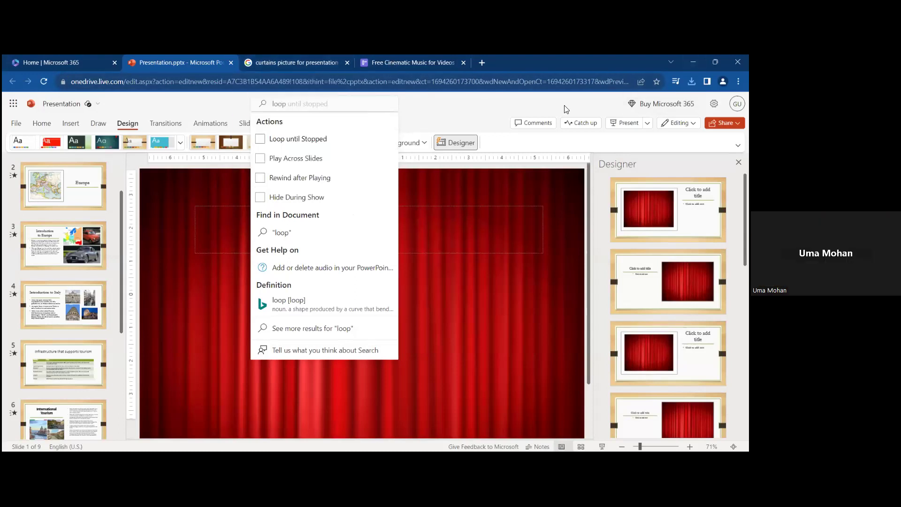
pyautogui.click(499, 105)
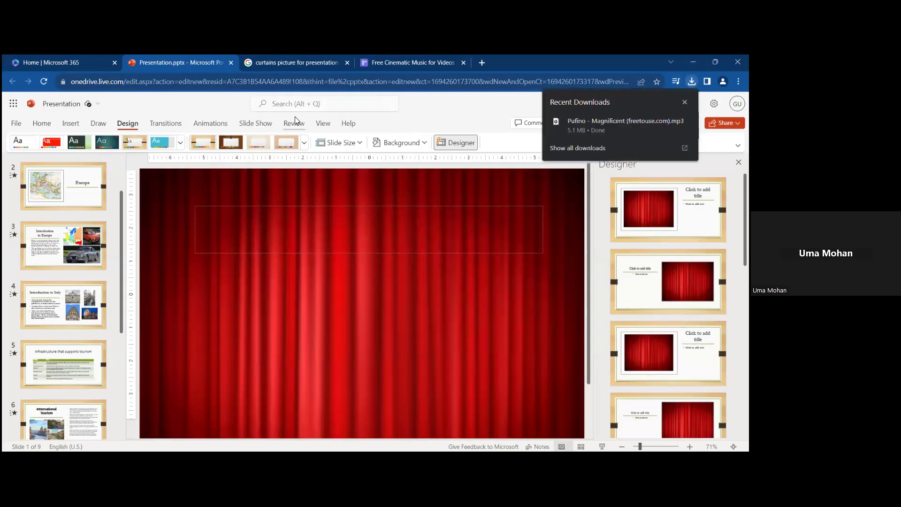
# Insert 'Pufino - Magnificent' from Downloads as audio on slide 2, placed bottom-left
pyautogui.click(59, 198)
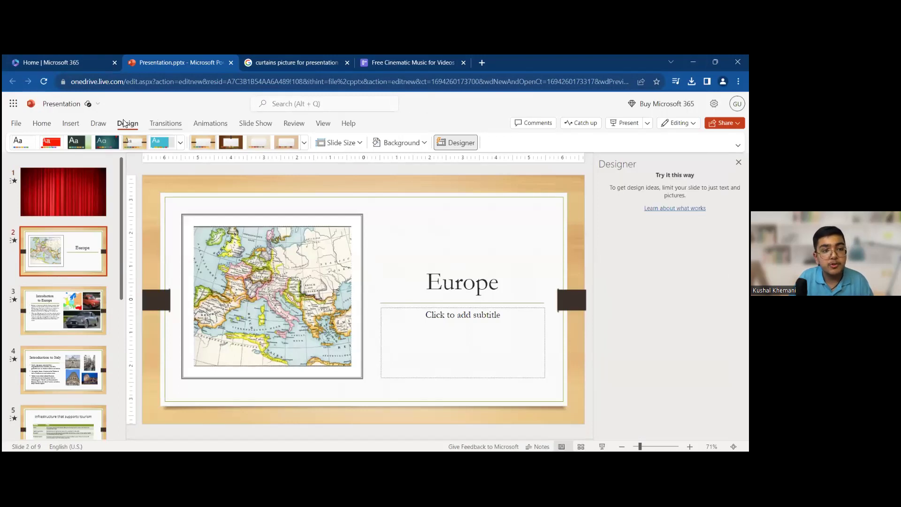
pyautogui.click(71, 123)
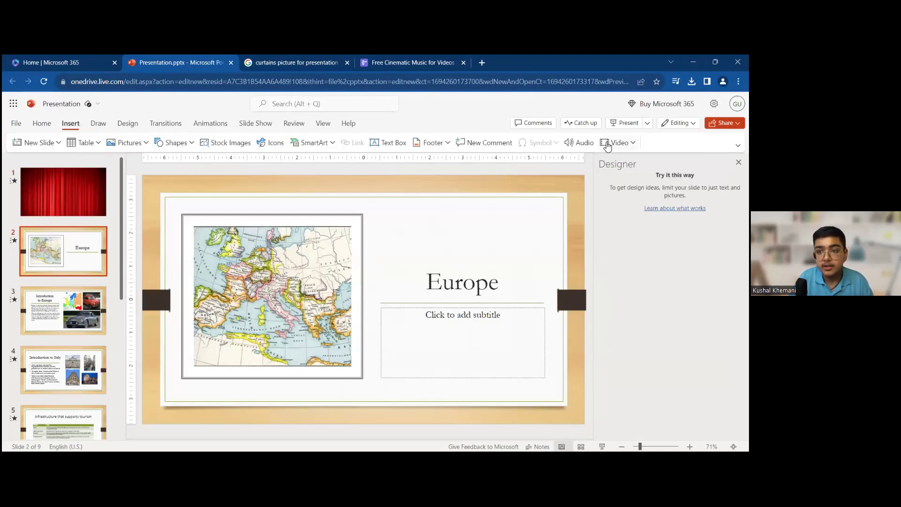
pyautogui.click(582, 142)
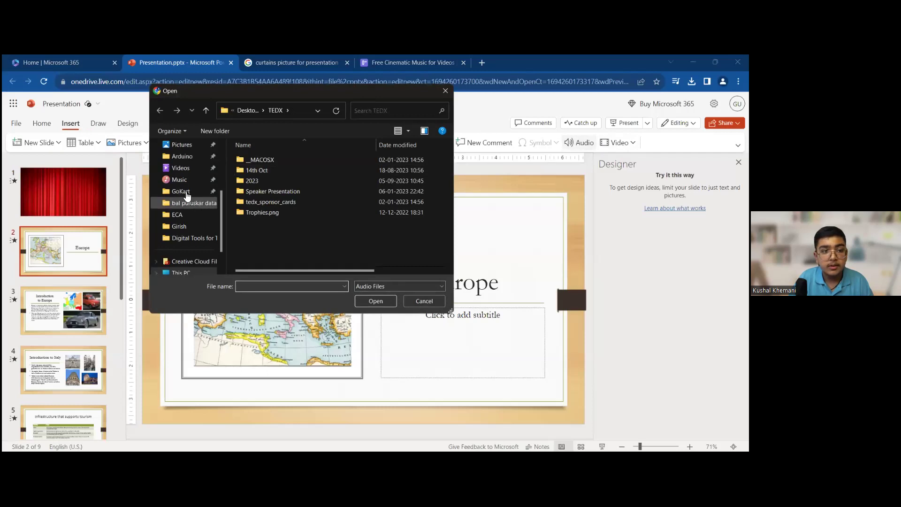
pyautogui.scroll(2, 186, 195)
pyautogui.click(185, 145)
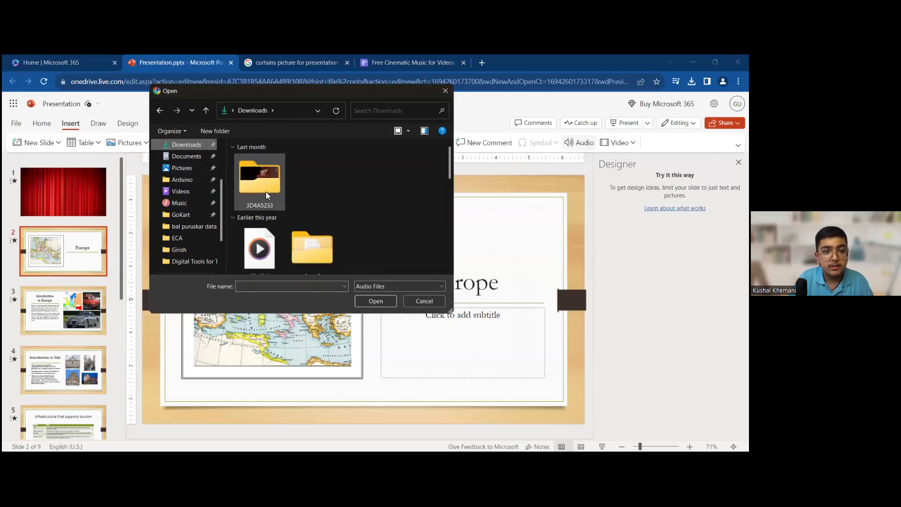
pyautogui.click(260, 205)
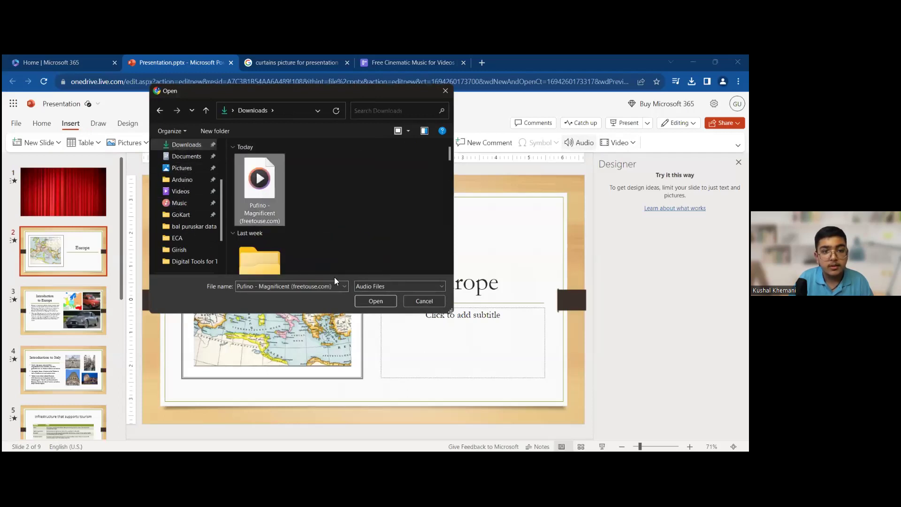
pyautogui.click(375, 300)
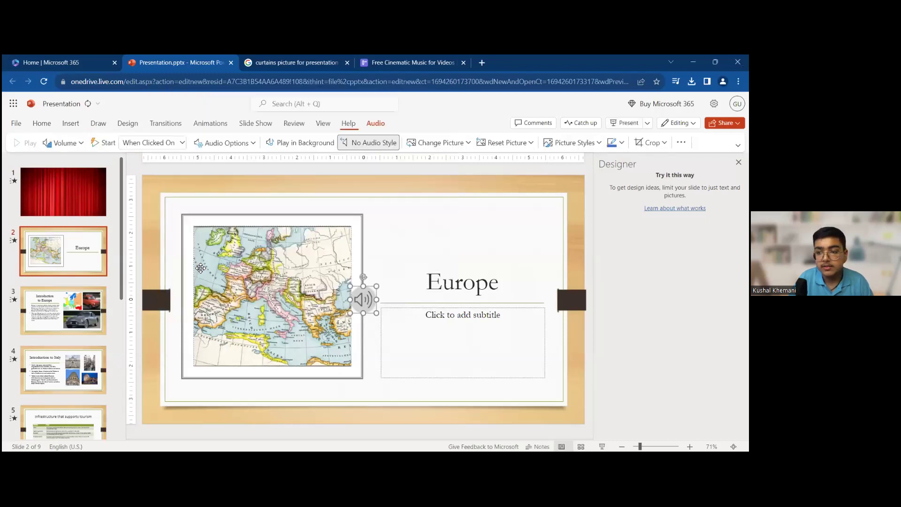
pyautogui.moveTo(363, 299); pyautogui.dragTo(161, 404)
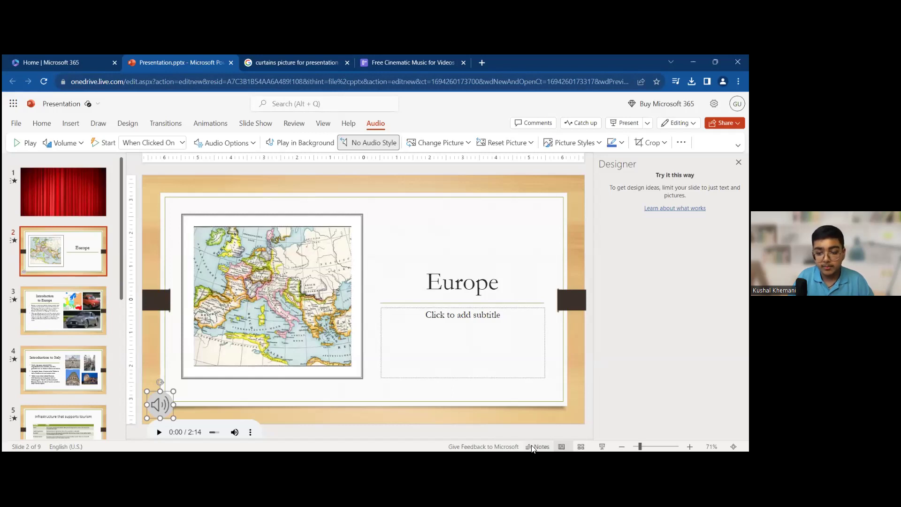
# Zoom the Europe slide in and out and deselect the audio icon
pyautogui.keyDown('ctrl'); pyautogui.scroll(5, 155, 409); pyautogui.keyUp('ctrl')
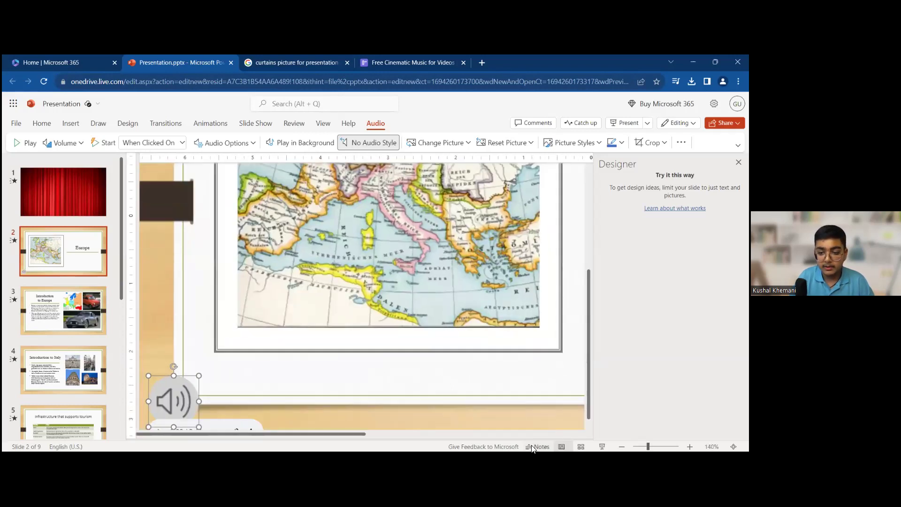
pyautogui.keyDown('ctrl'); pyautogui.scroll(3, 155, 413); pyautogui.keyUp('ctrl')
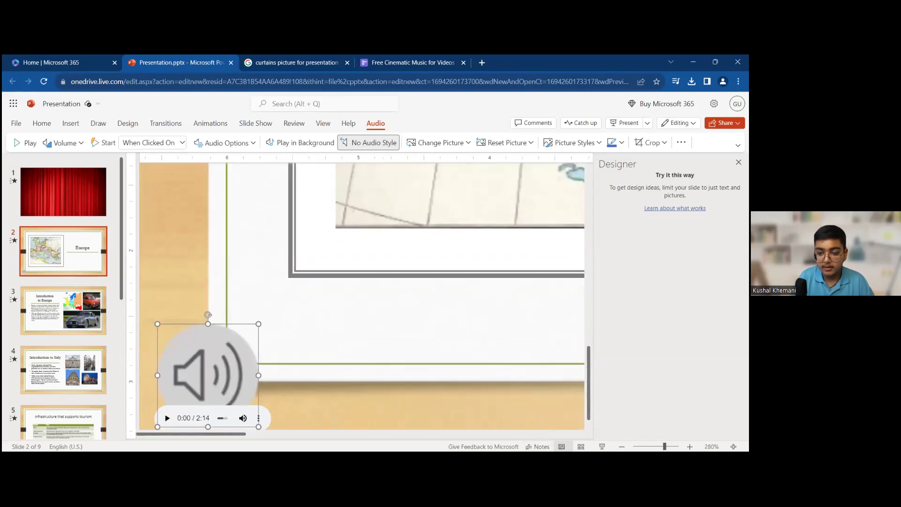
pyautogui.keyDown('ctrl'); pyautogui.scroll(-3, 388, 316); pyautogui.keyUp('ctrl')
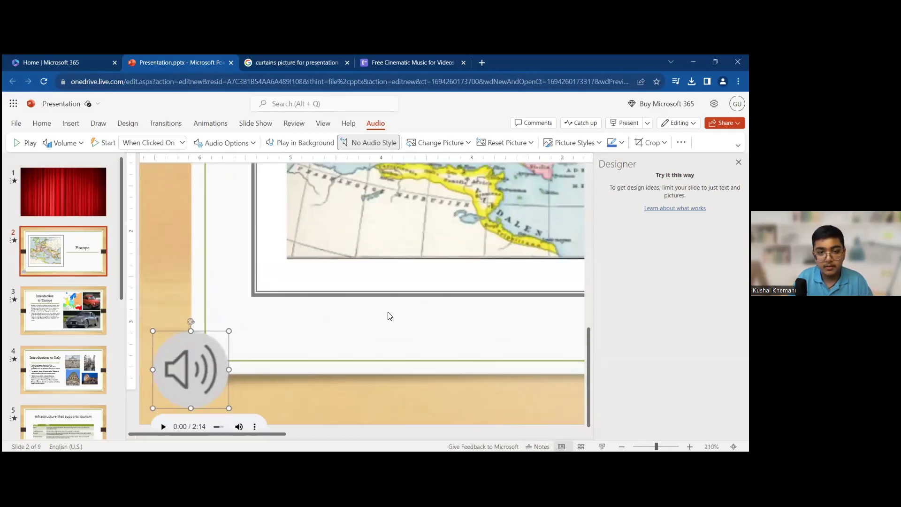
pyautogui.keyDown('ctrl'); pyautogui.scroll(-3, 201, 267); pyautogui.keyUp('ctrl')
pyautogui.click(499, 382)
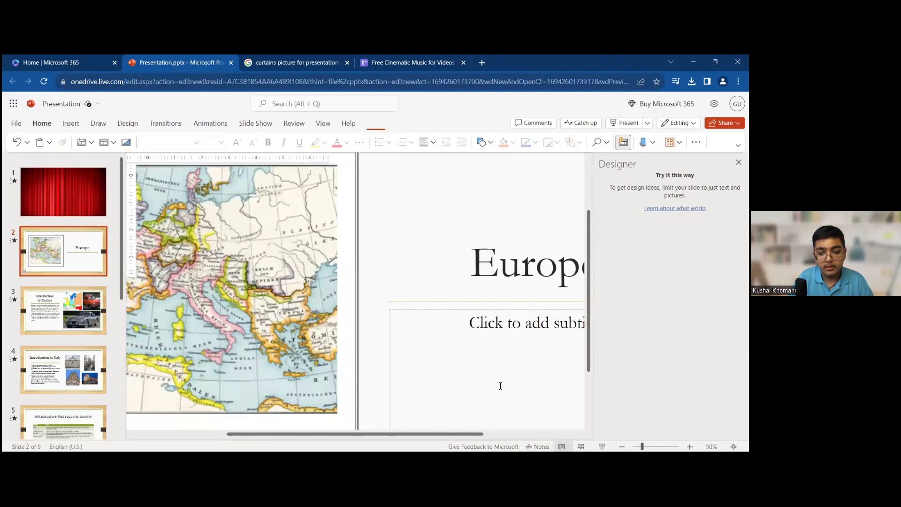
pyautogui.keyDown('ctrl'); pyautogui.scroll(-3, 563, 419); pyautogui.keyUp('ctrl')
pyautogui.keyDown('ctrl'); pyautogui.scroll(-4, 562, 415); pyautogui.keyUp('ctrl')
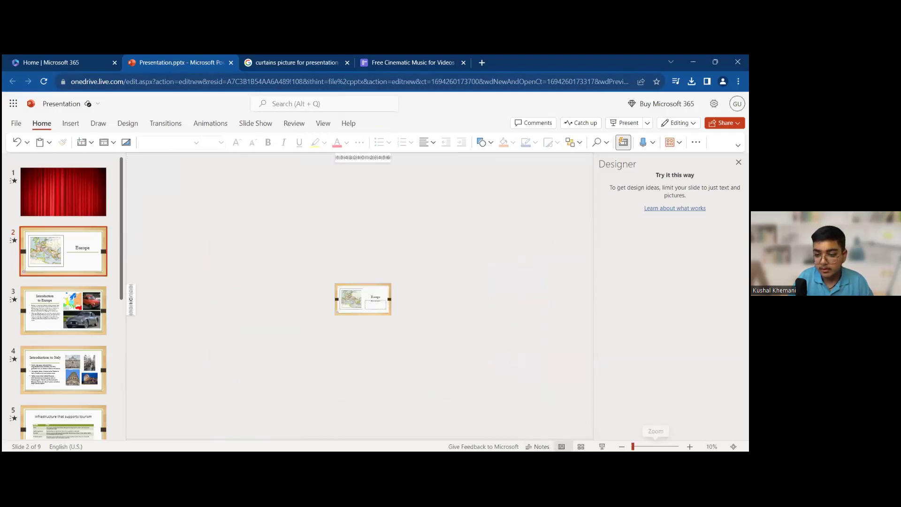
pyautogui.keyDown('ctrl'); pyautogui.scroll(5, 538, 449); pyautogui.keyUp('ctrl')
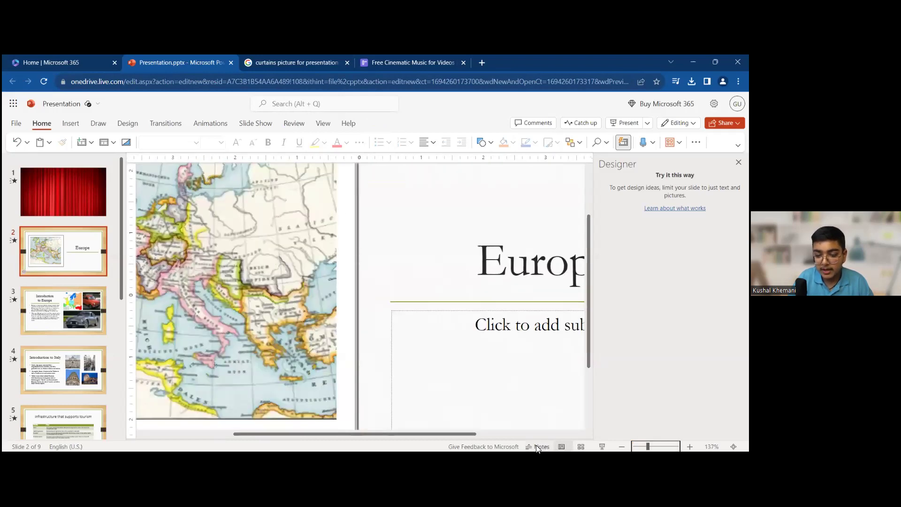
pyautogui.keyDown('ctrl'); pyautogui.scroll(2, 538, 450); pyautogui.keyUp('ctrl')
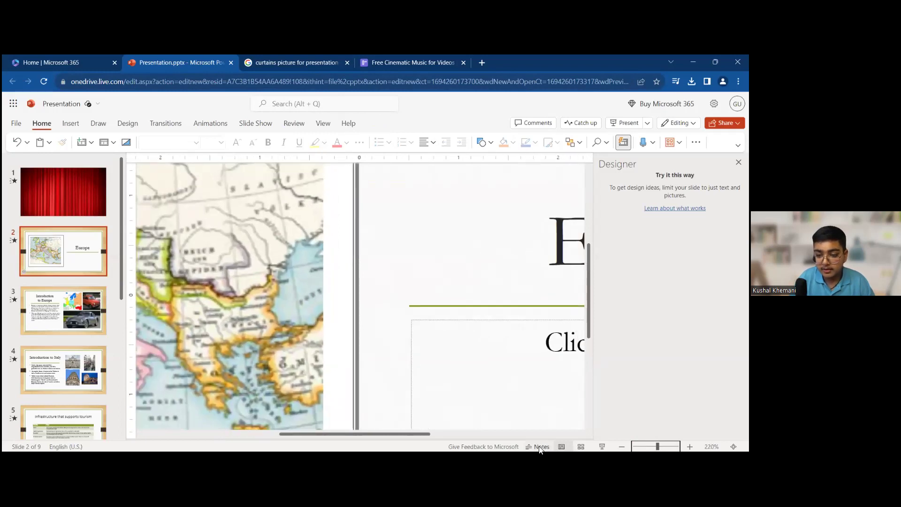
# Show the speaker notes pane, leaving it empty after deleting a stray character
pyautogui.click(542, 446)
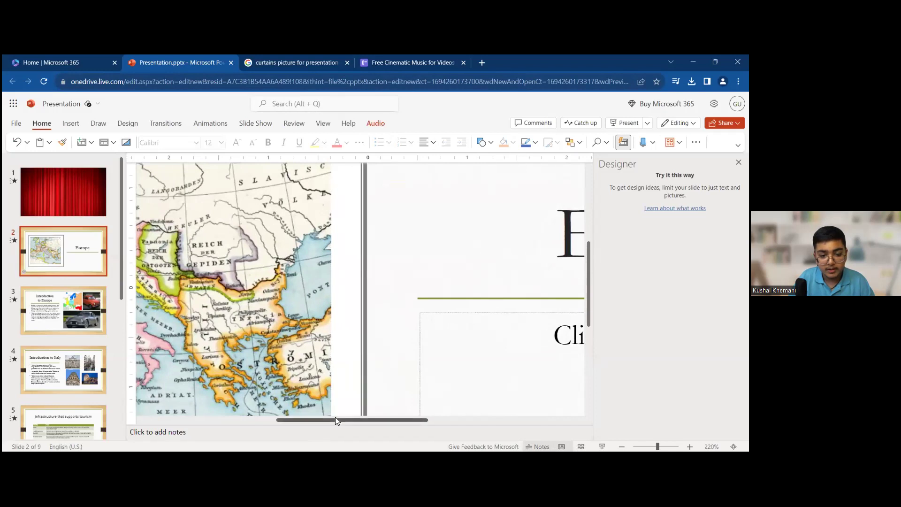
pyautogui.click(242, 436)
pyautogui.write('k')
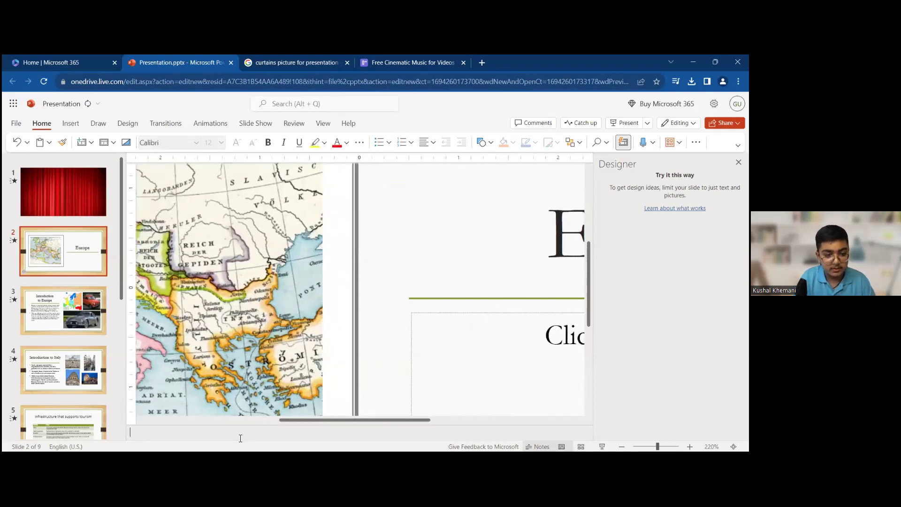
pyautogui.press('BackSpace')
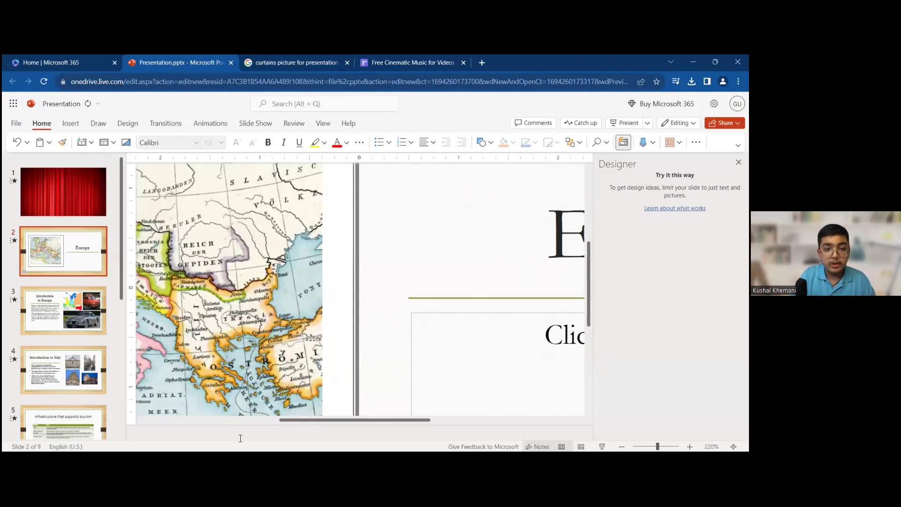
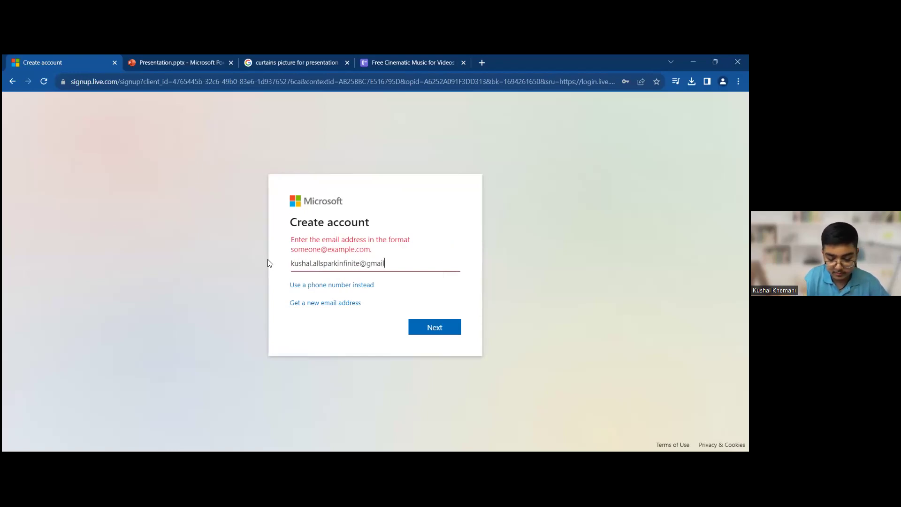
# Complete the Microsoft sign-up e-mail address and fill in the saved password
pyautogui.write('com')
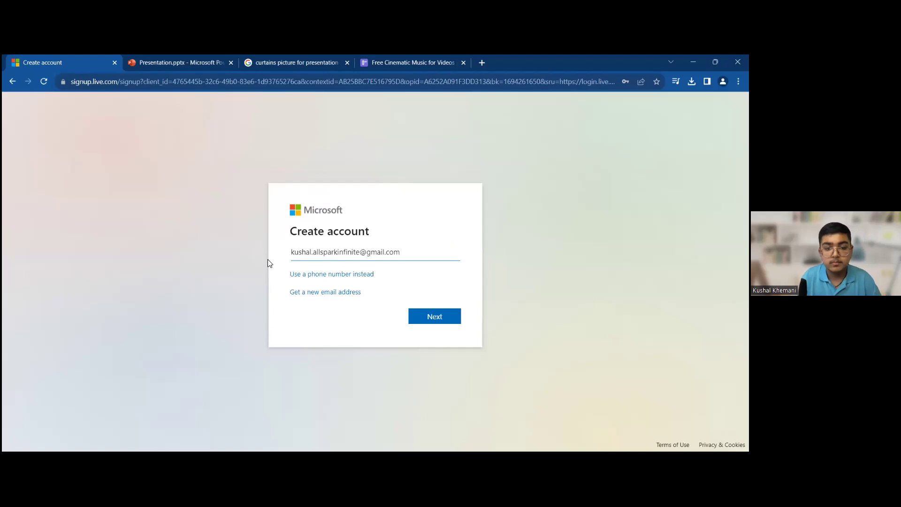
pyautogui.click(427, 319)
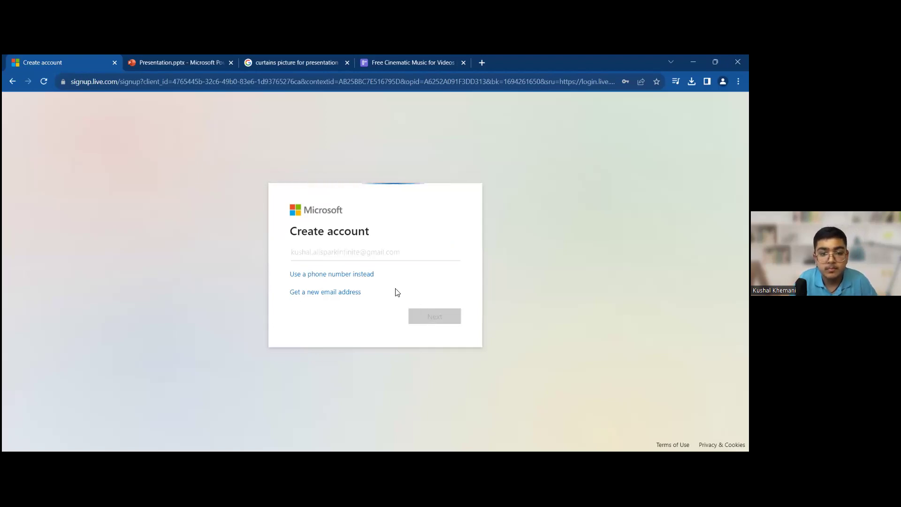
pyautogui.click(347, 284)
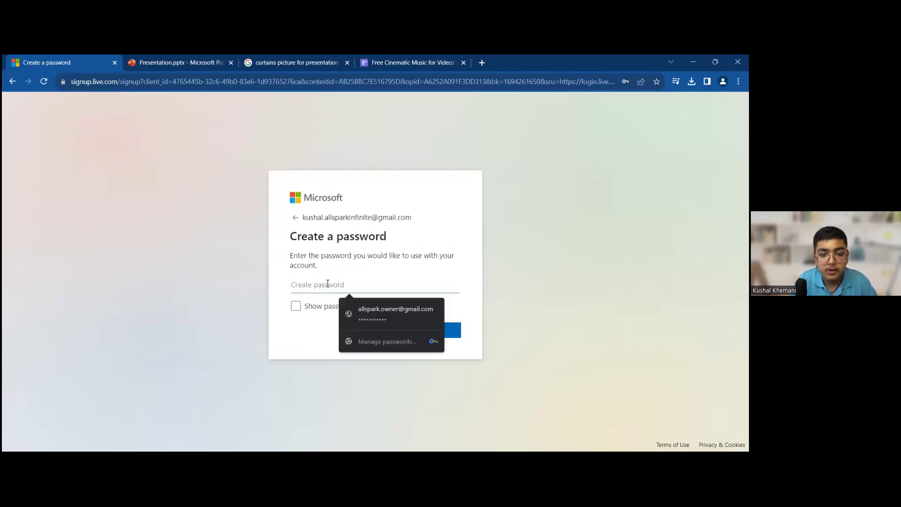
pyautogui.click(368, 313)
pyautogui.click(428, 338)
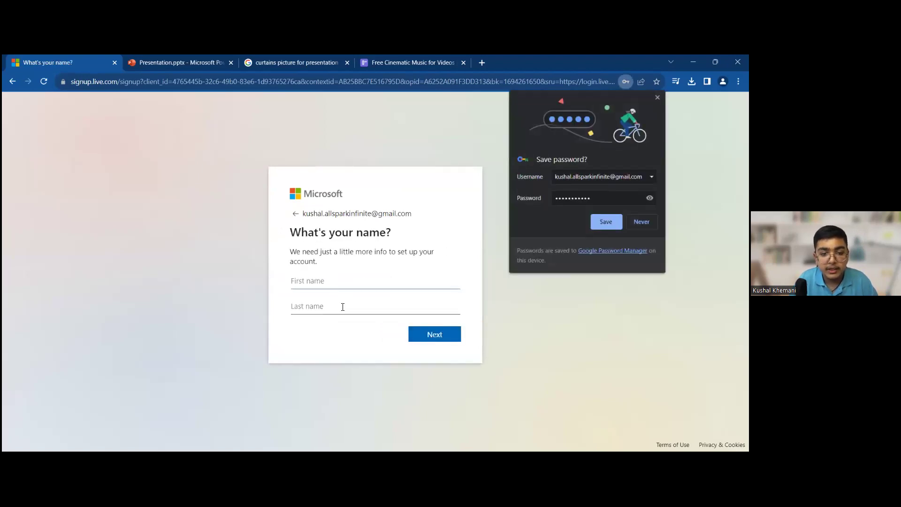
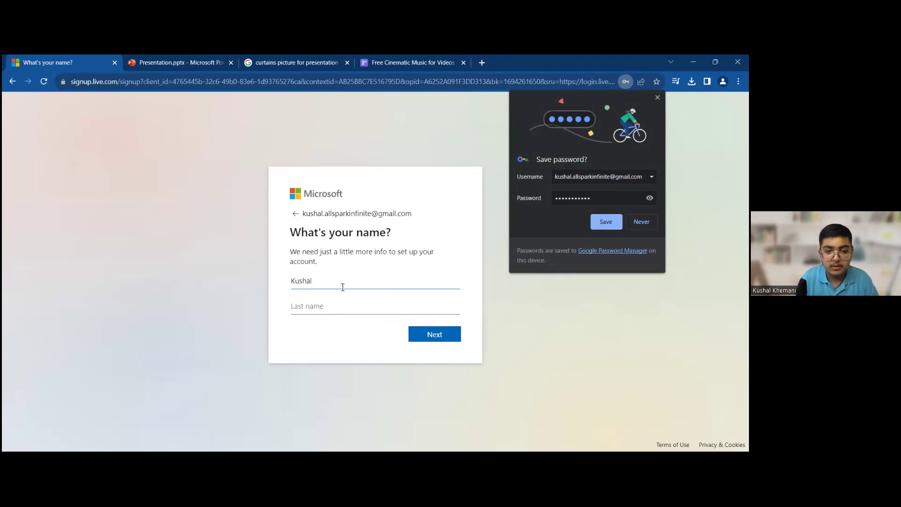
# Enter the first and last name, keep United States as the country, then abandon the sign-up
pyautogui.press('Return')
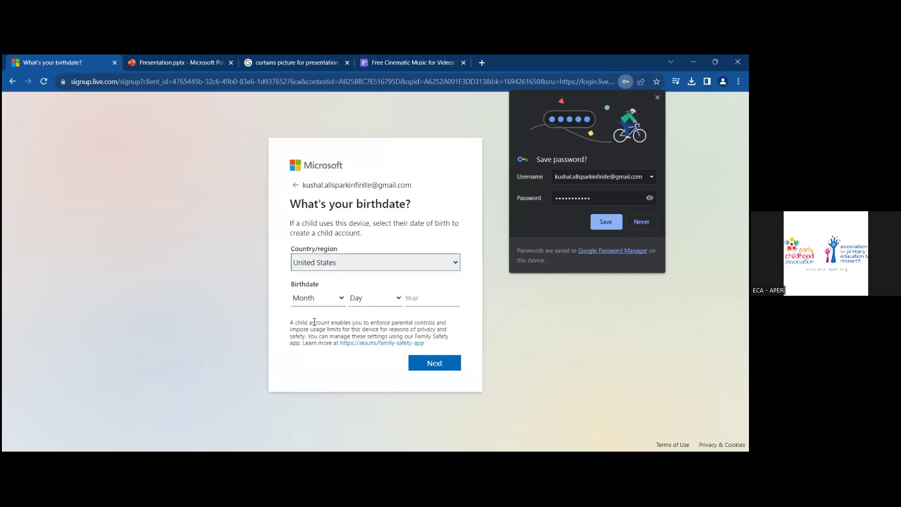
pyautogui.click(376, 271)
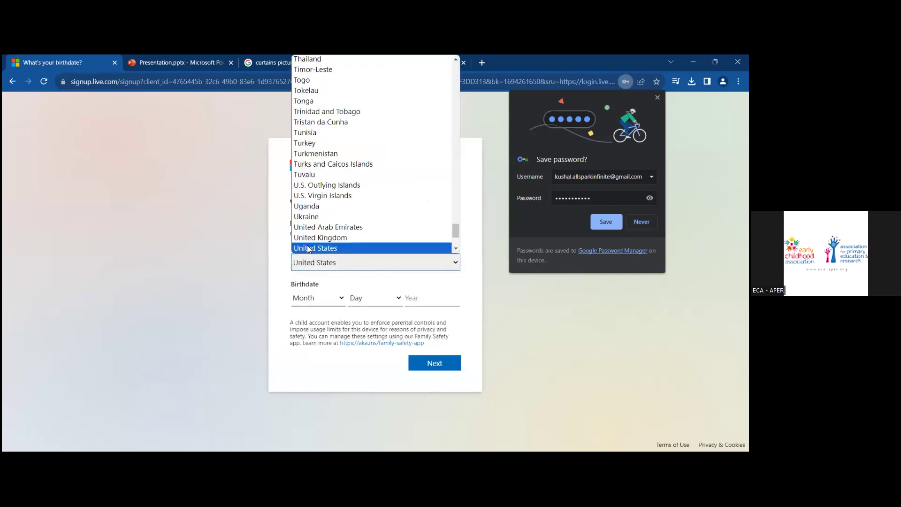
pyautogui.scroll(-1, 309, 239)
pyautogui.click(281, 241)
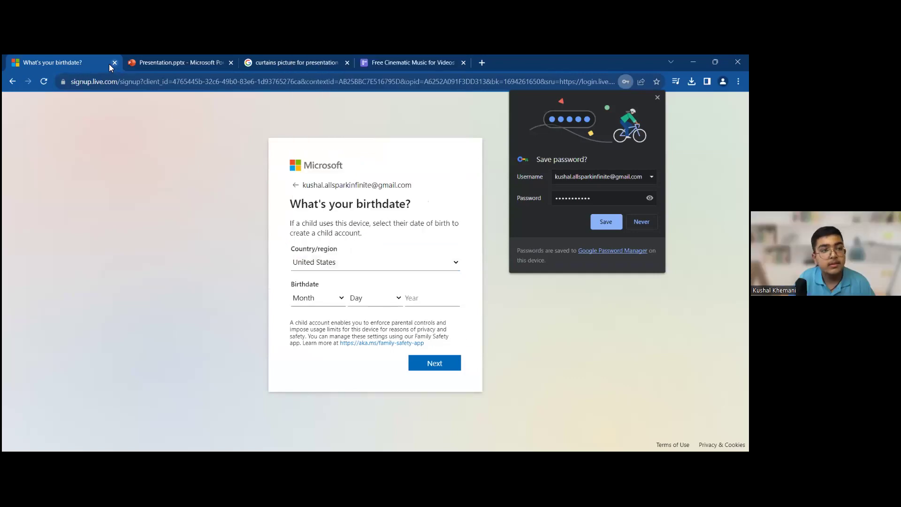
pyautogui.click(13, 85)
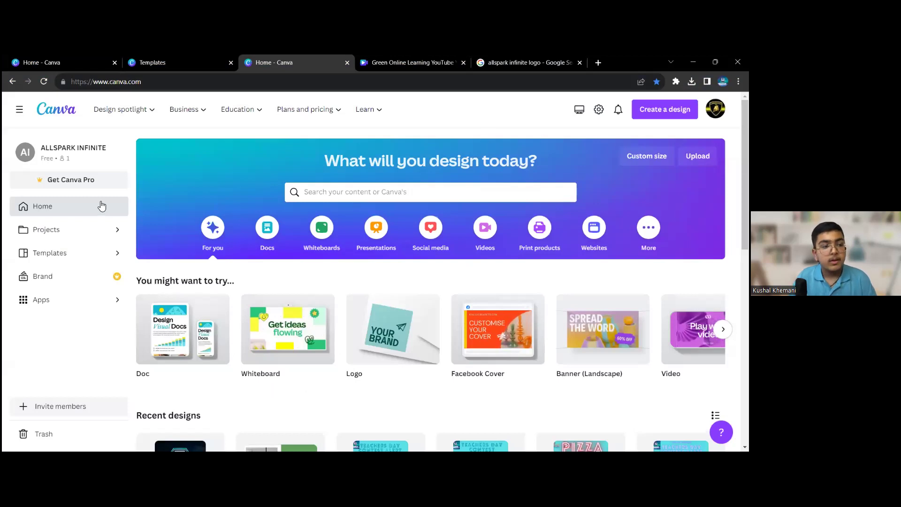
# Open the 'Teachers day contest Alert' poster from the Projects page
pyautogui.click(386, 197)
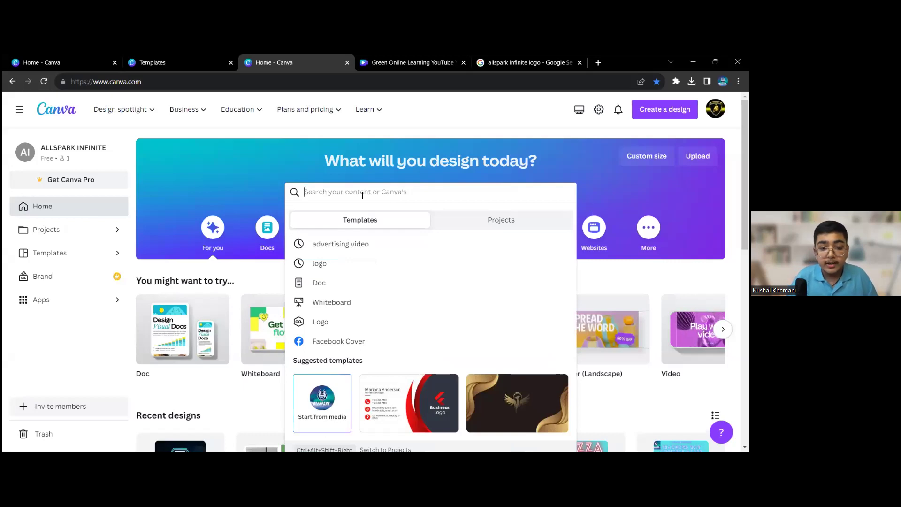
pyautogui.click(208, 173)
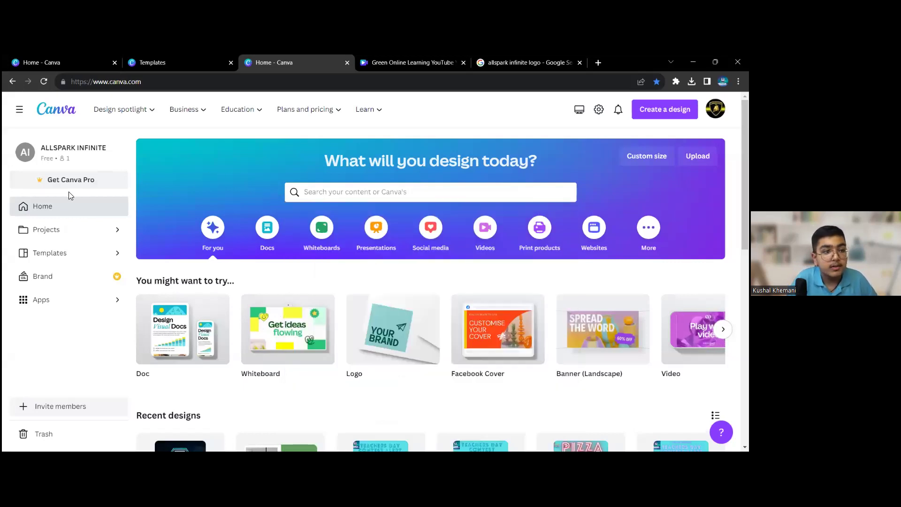
pyautogui.click(59, 237)
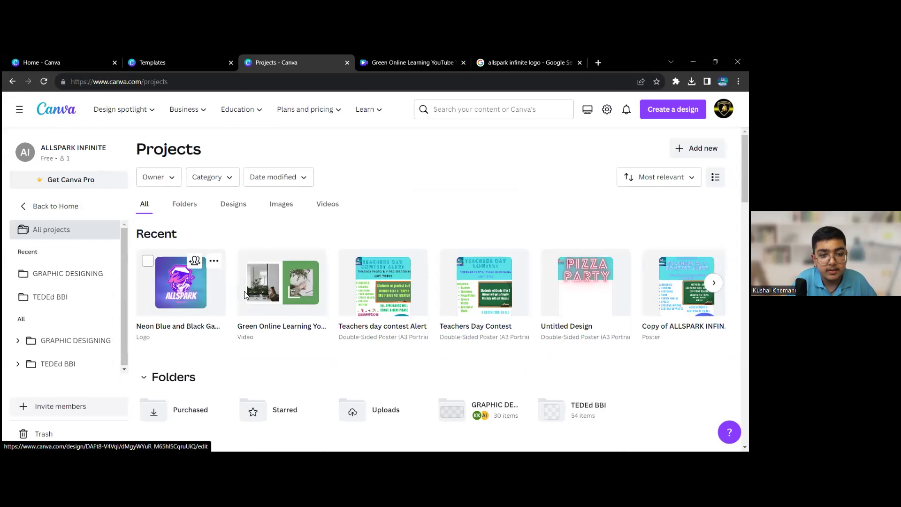
pyautogui.click(394, 295)
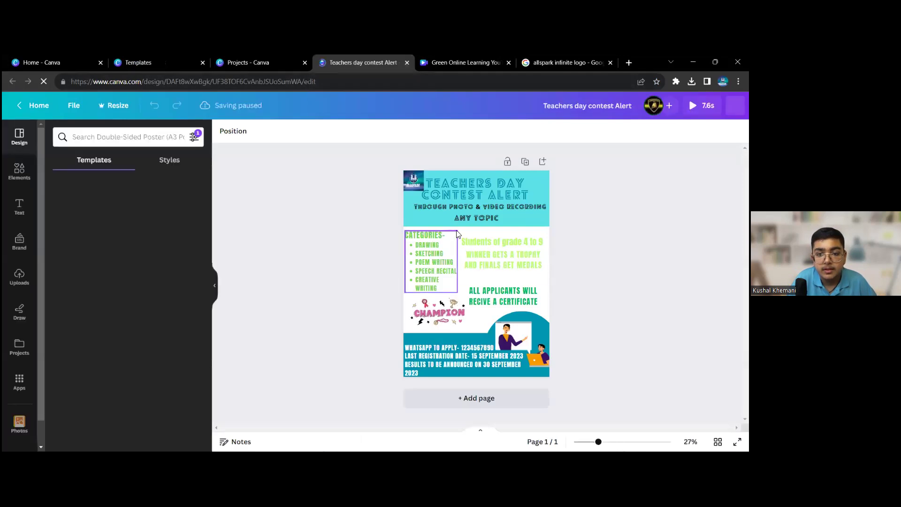
# Add a heading with the person's name, rotated diagonally and widened onto one line
pyautogui.click(19, 207)
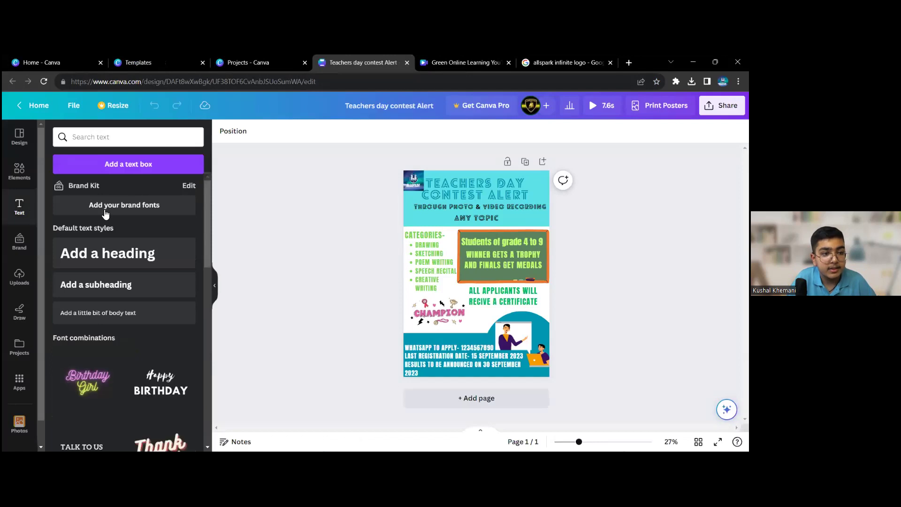
pyautogui.click(109, 252)
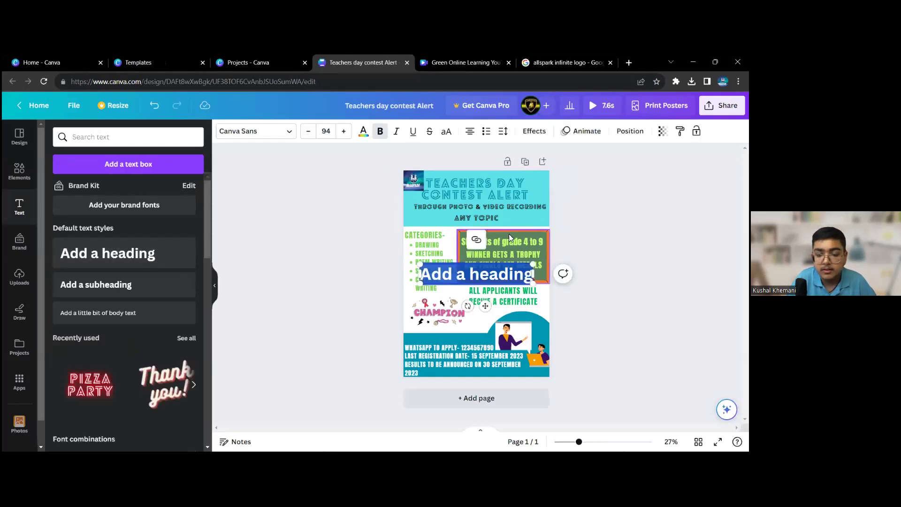
pyautogui.press('BackSpace')
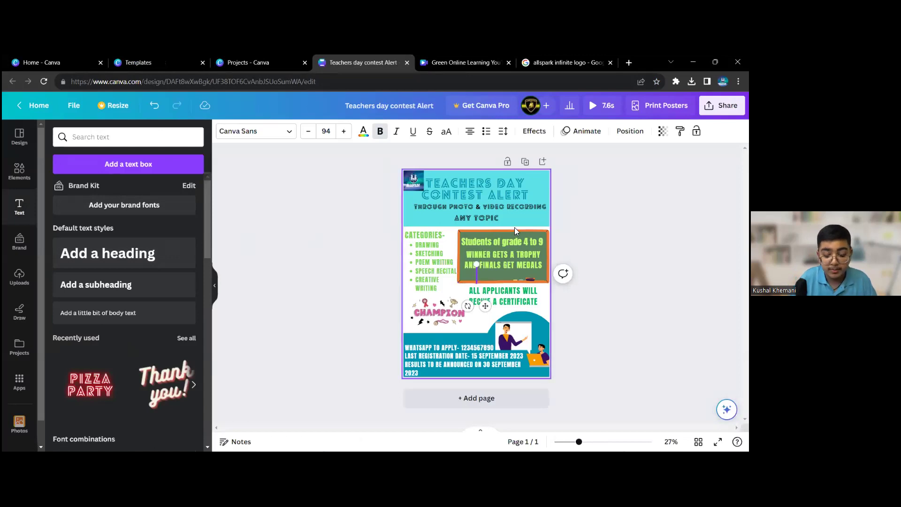
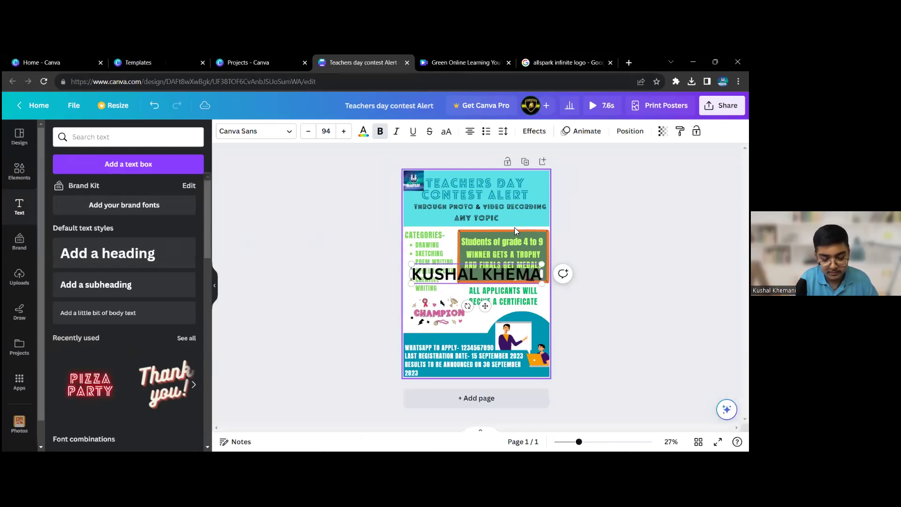
pyautogui.moveTo(476, 329); pyautogui.dragTo(515, 306)
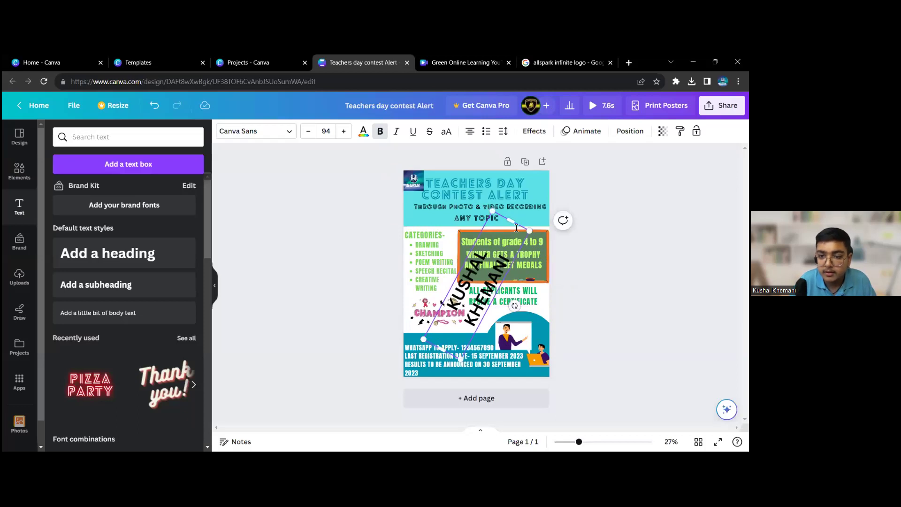
pyautogui.moveTo(516, 228); pyautogui.dragTo(522, 189)
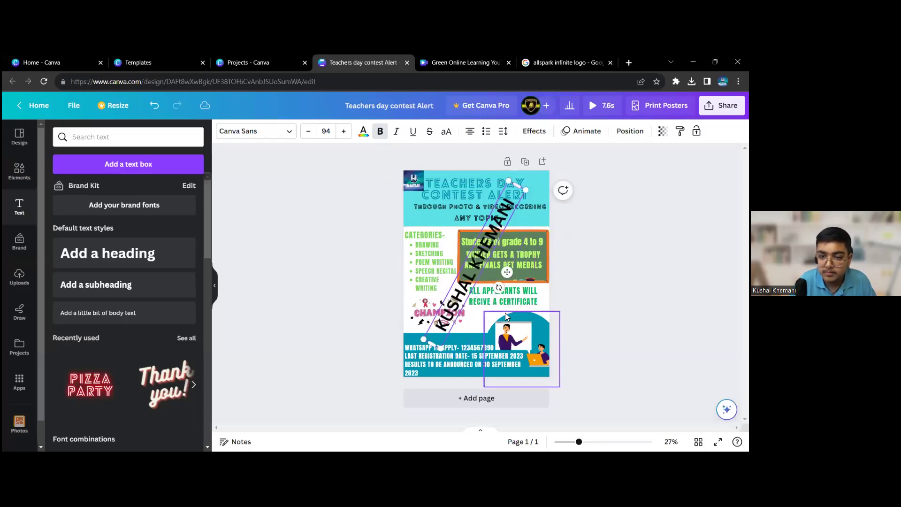
pyautogui.moveTo(507, 272); pyautogui.dragTo(511, 284)
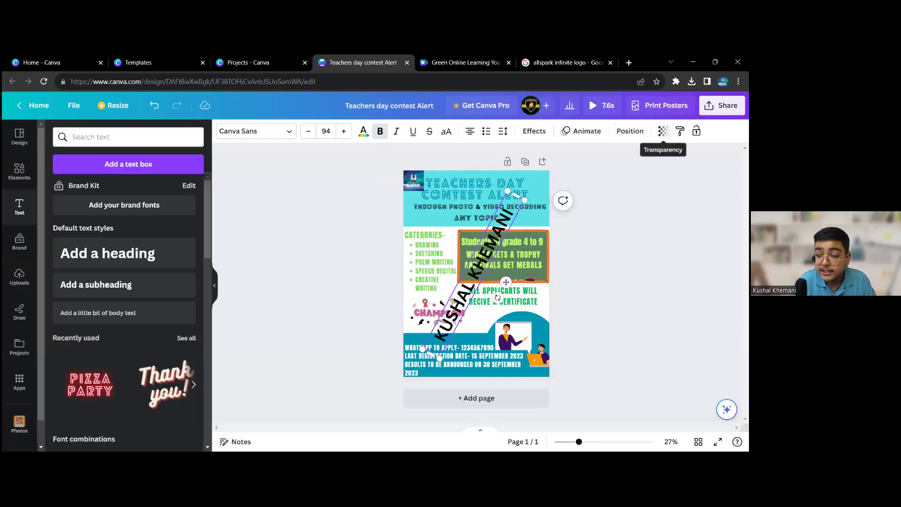
# Set the name watermark's transparency to 51 and send it to the back
pyautogui.click(662, 131)
pyautogui.moveTo(663, 170); pyautogui.dragTo(593, 170)
pyautogui.click(473, 255)
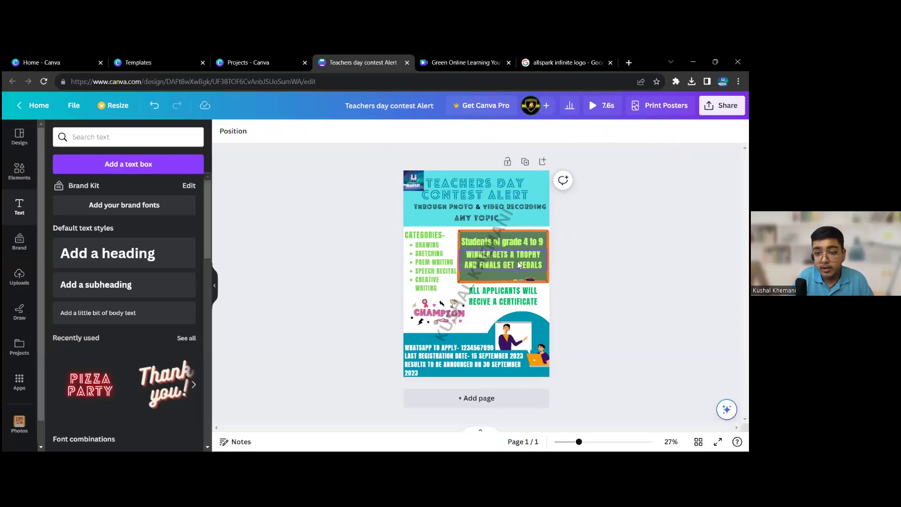
pyautogui.rightClick(473, 268)
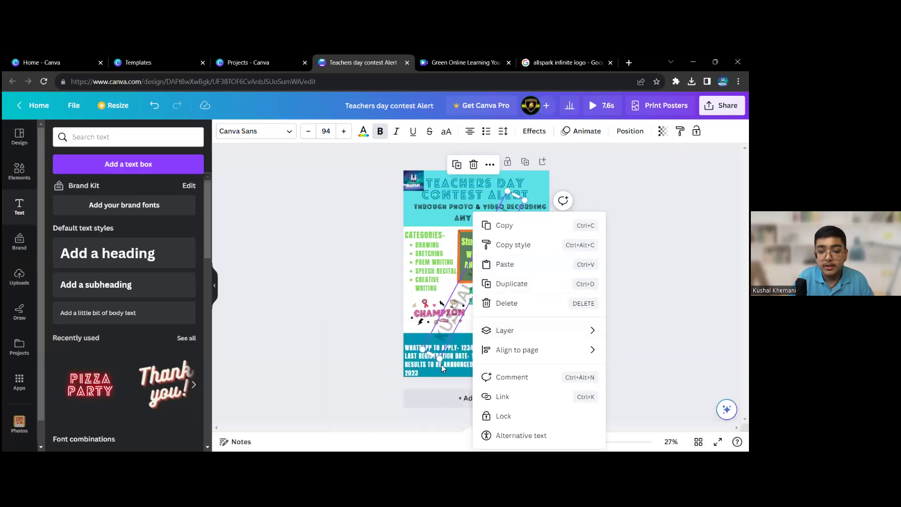
pyautogui.moveTo(500, 336)
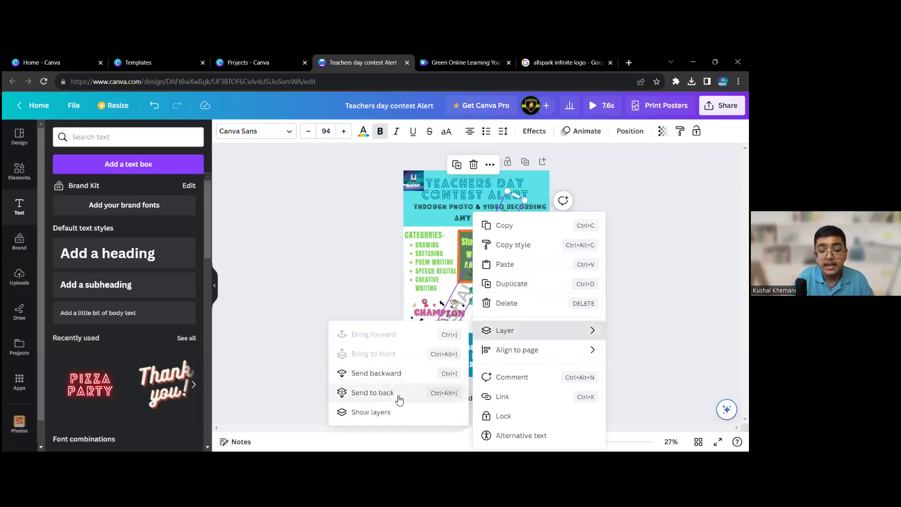
pyautogui.click(398, 397)
pyautogui.click(336, 346)
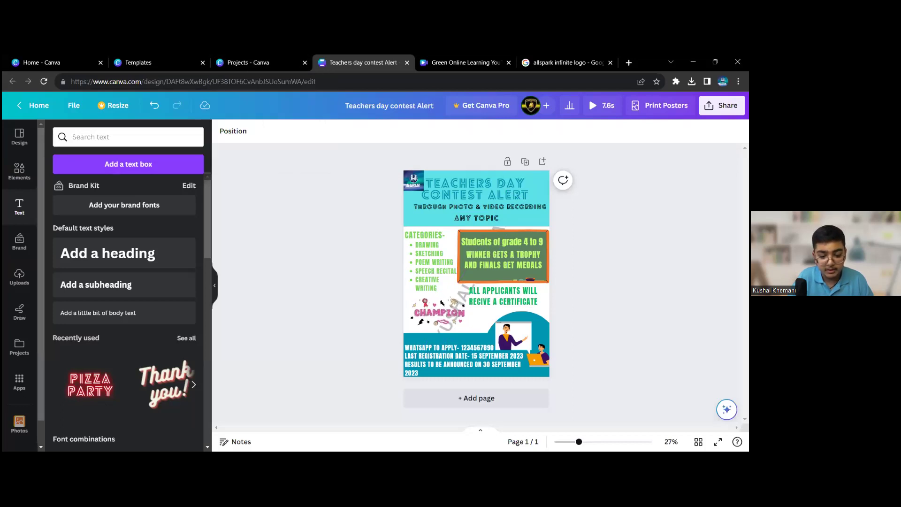
pyautogui.click(29, 105)
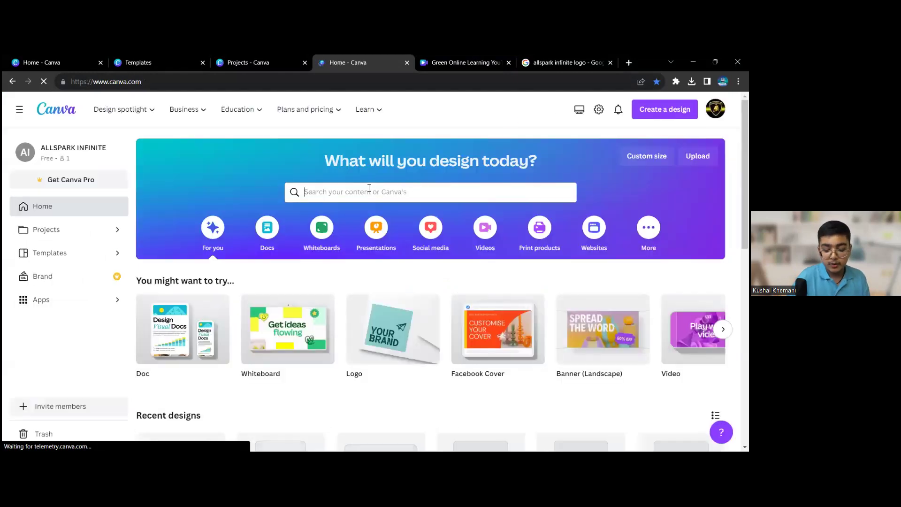
# Search 'POSTER', start a blank Infographic Poster design, and open the Elements panel
pyautogui.write('POSTER')
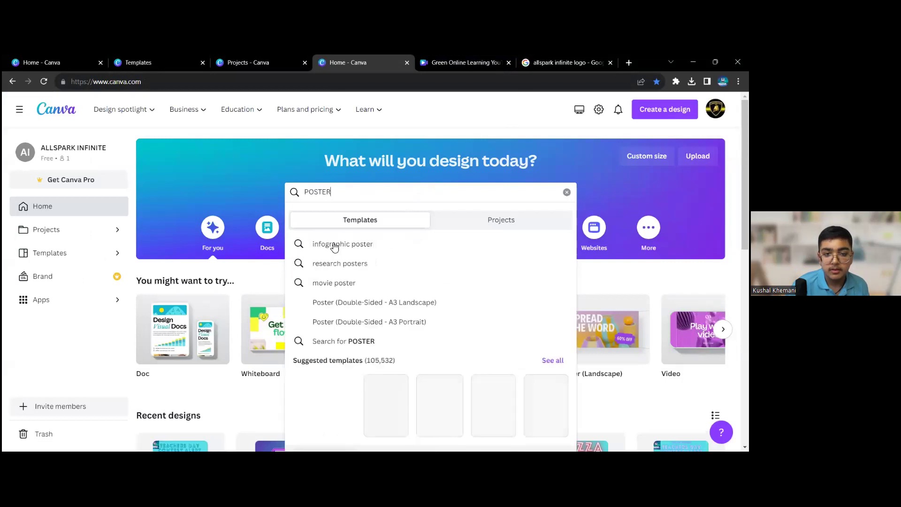
pyautogui.scroll(-1, 352, 246)
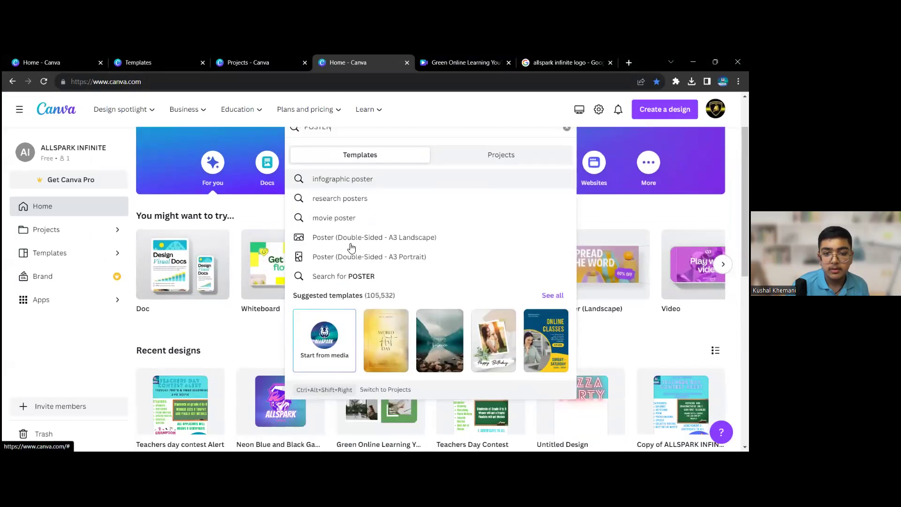
pyautogui.click(368, 179)
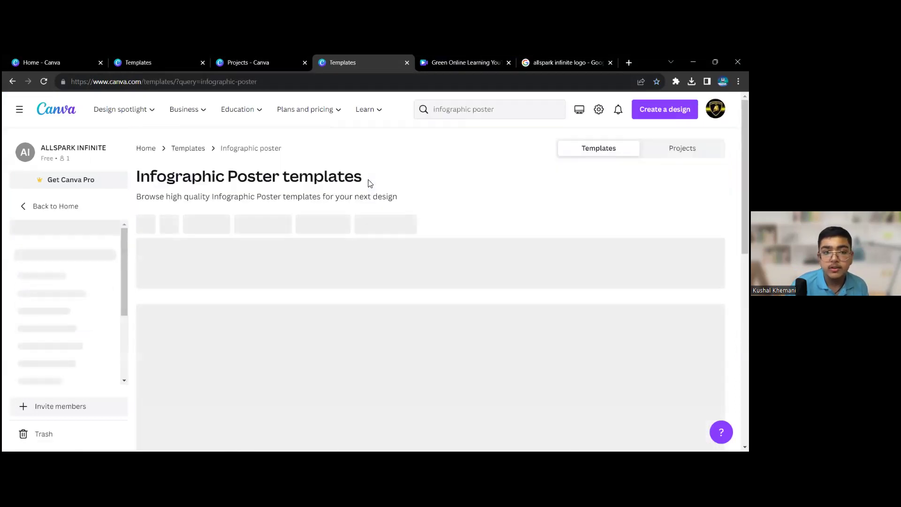
pyautogui.scroll(-3, 368, 211)
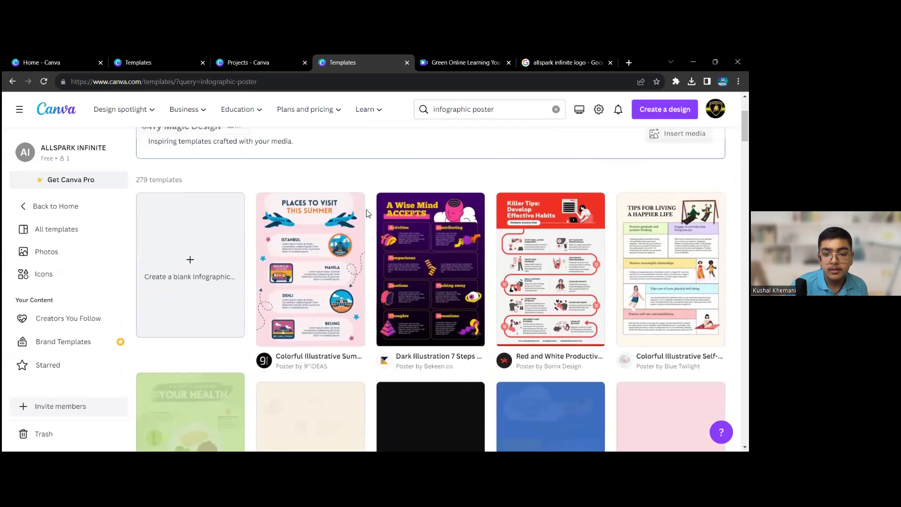
pyautogui.click(204, 263)
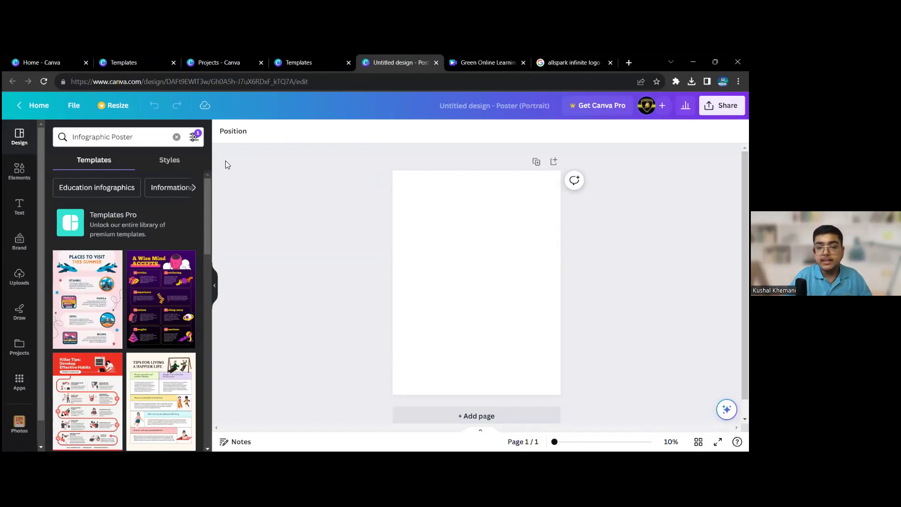
pyautogui.click(19, 175)
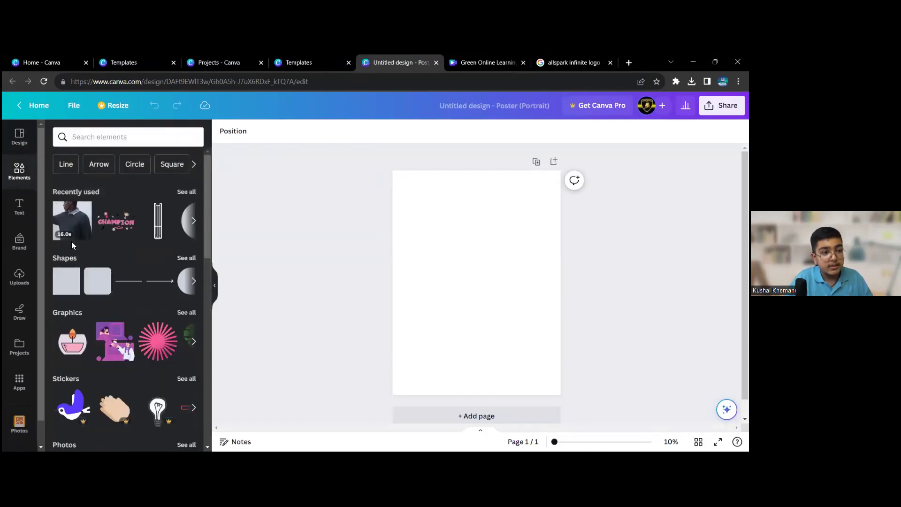
# Add a square, stretch it into a top band, and colour it Turquoise blue #5ce1e6
pyautogui.click(66, 281)
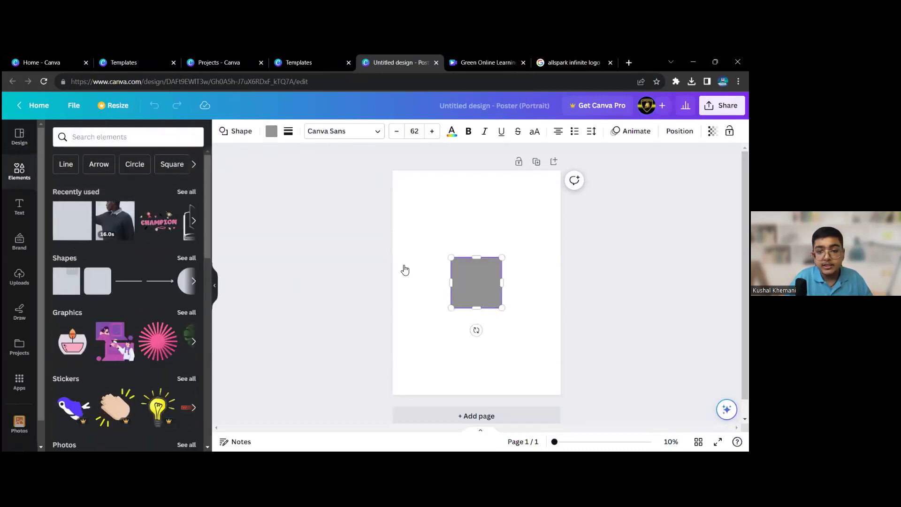
pyautogui.moveTo(479, 291); pyautogui.dragTo(577, 188)
pyautogui.moveTo(478, 222); pyautogui.dragTo(477, 221)
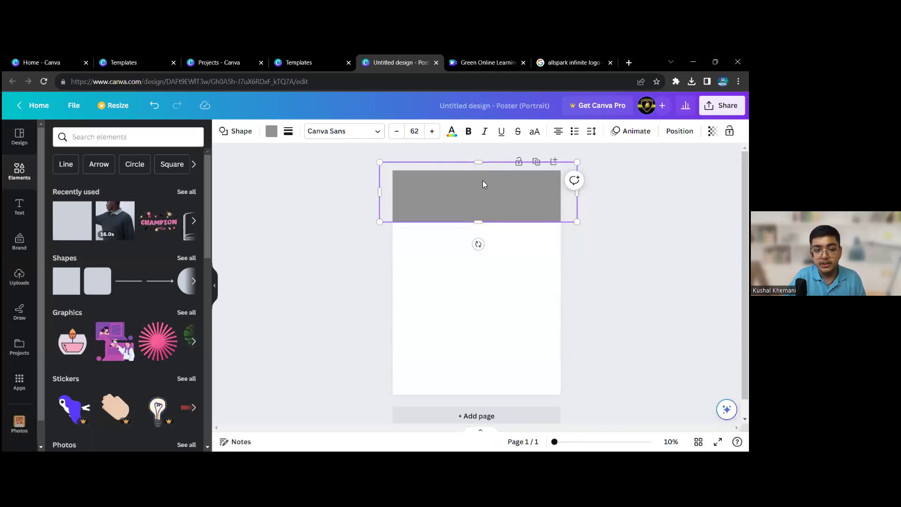
pyautogui.click(362, 177)
pyautogui.click(492, 193)
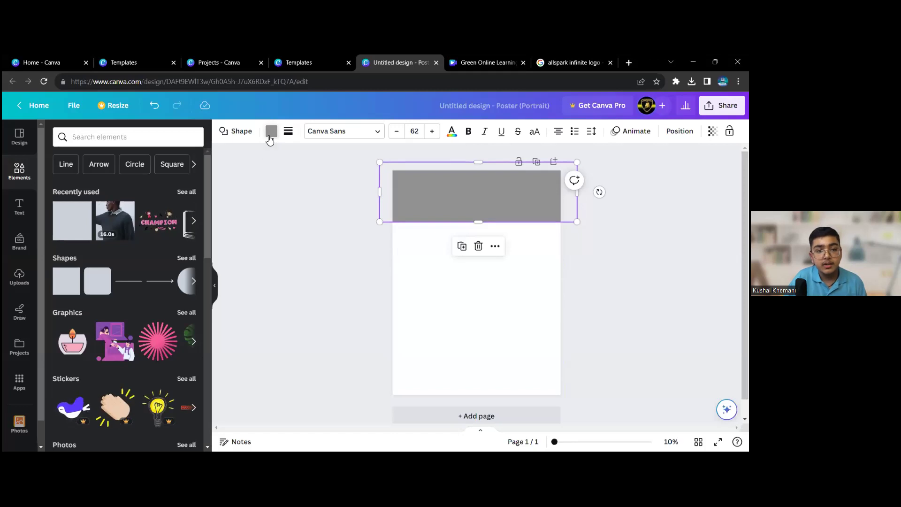
pyautogui.click(270, 132)
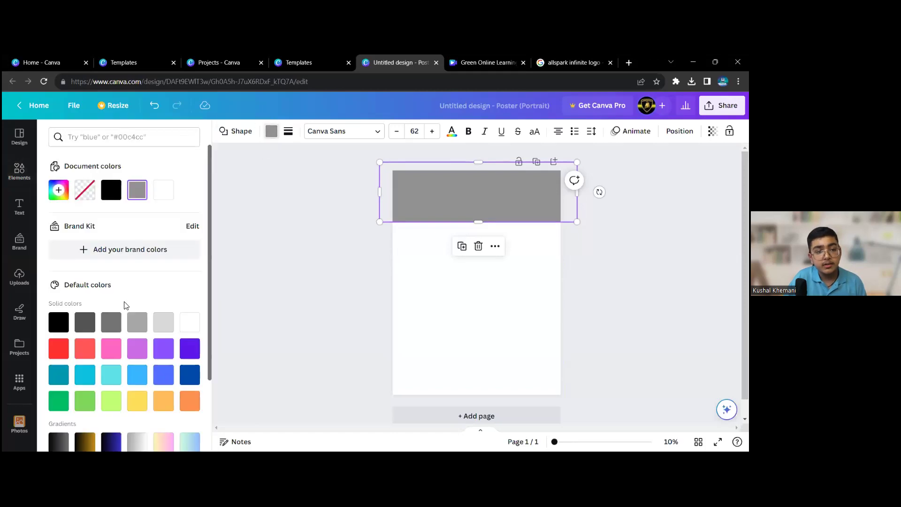
pyautogui.click(112, 375)
pyautogui.press('Escape')
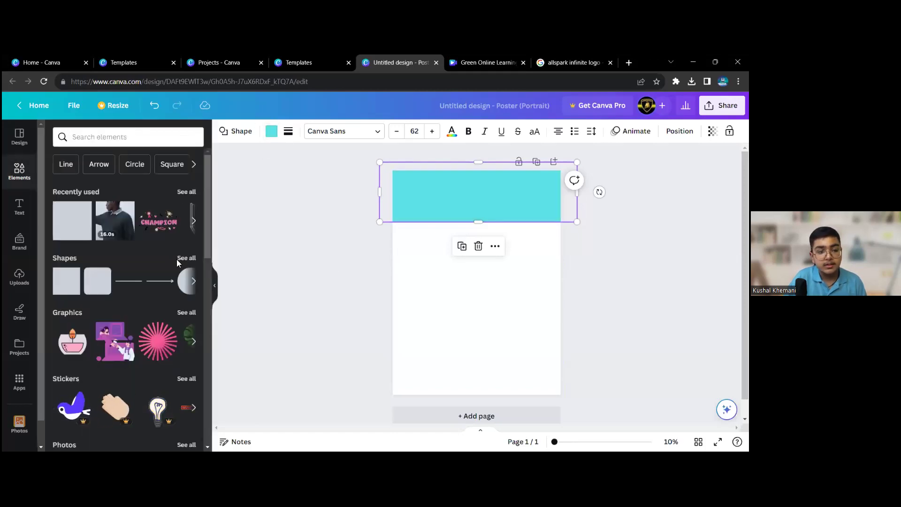
# Add a second square as the bottom band coloured Dark Turquoise #0097b2
pyautogui.click(66, 281)
pyautogui.moveTo(465, 262); pyautogui.dragTo(583, 378)
pyautogui.click(271, 131)
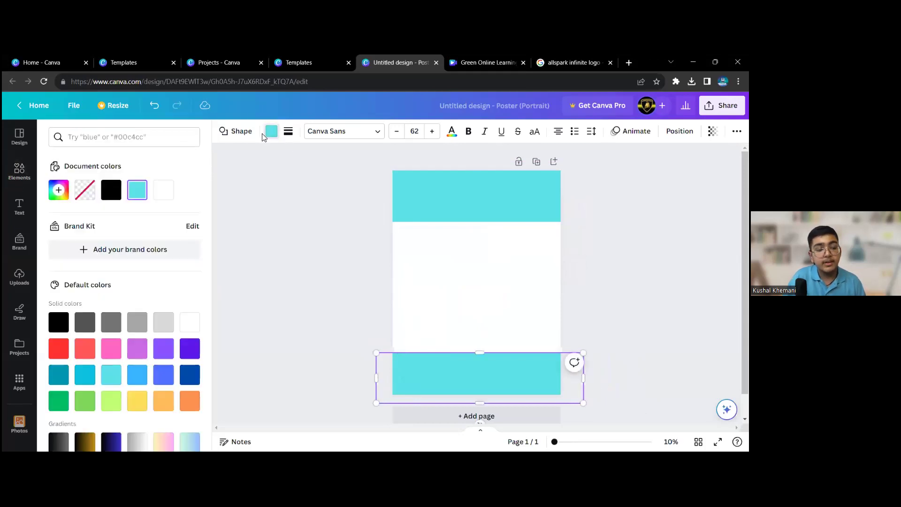
pyautogui.click(59, 374)
pyautogui.press('Escape')
pyautogui.click(411, 182)
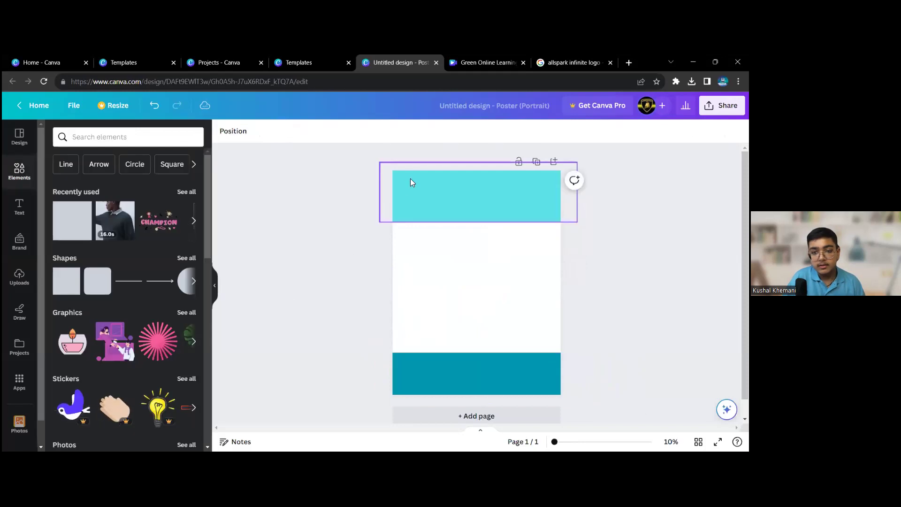
pyautogui.click(576, 63)
# Copy the ALLSPARK wolf logo image from Google results and paste it onto the poster
pyautogui.rightClick(569, 258)
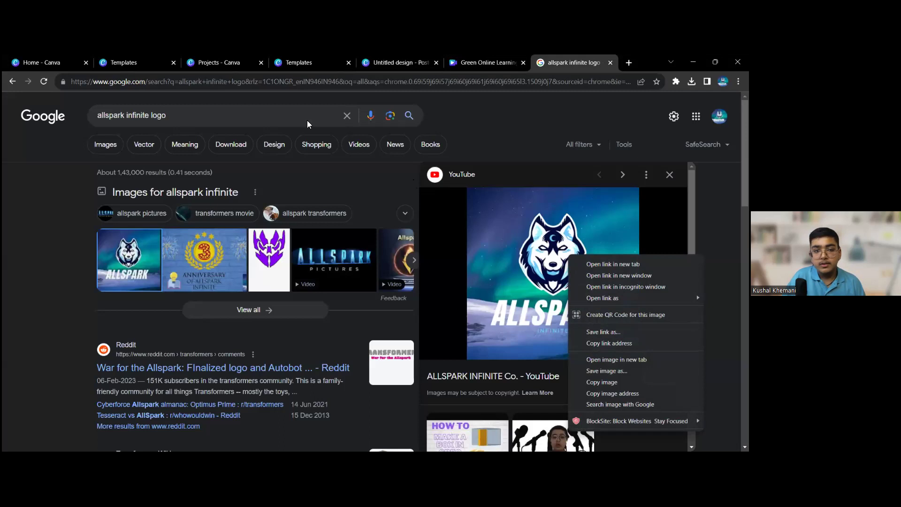
pyautogui.click(221, 111)
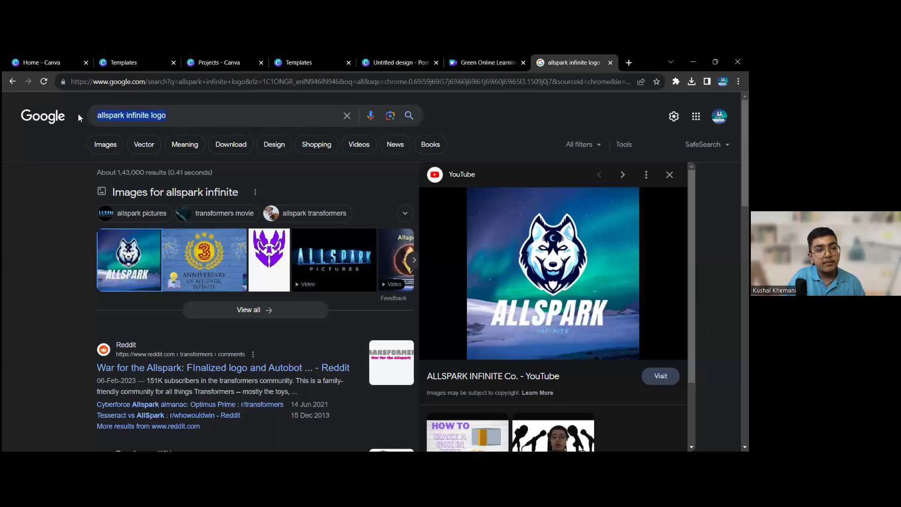
pyautogui.rightClick(561, 304)
pyautogui.click(589, 234)
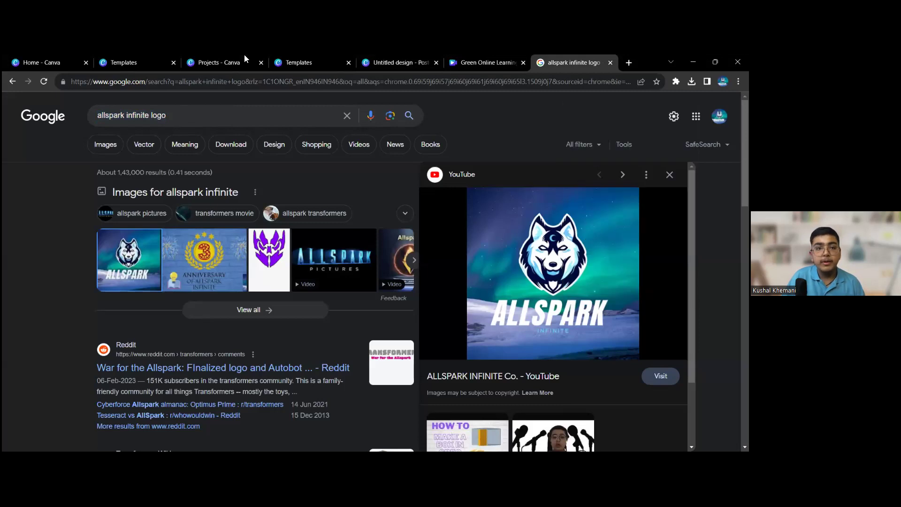
pyautogui.click(219, 57)
pyautogui.click(155, 56)
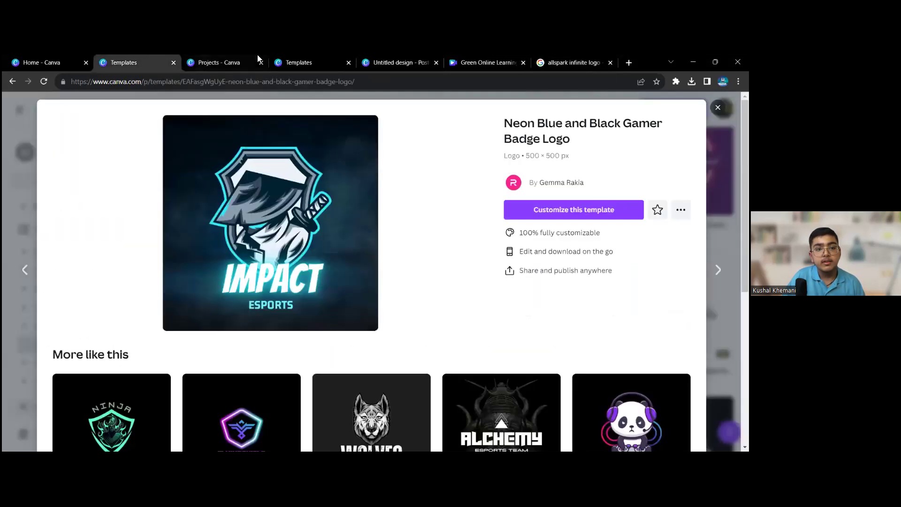
pyautogui.click(291, 58)
pyautogui.click(395, 62)
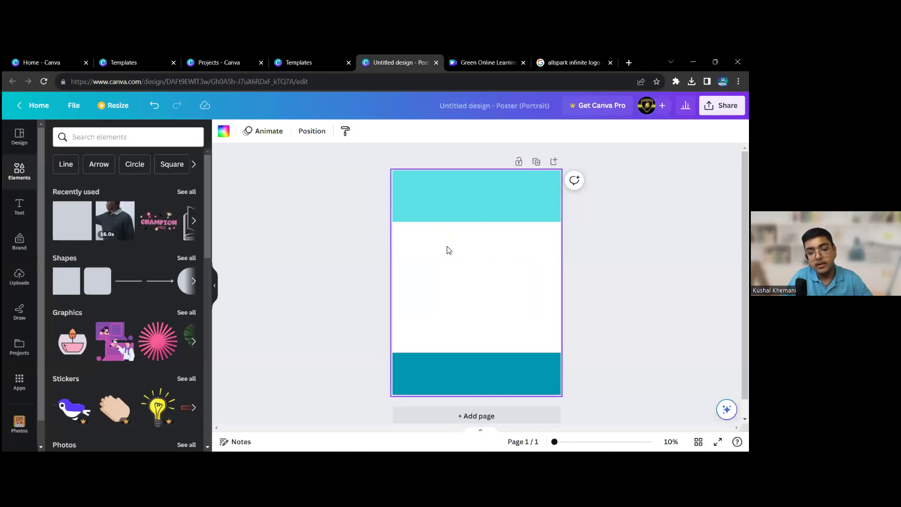
pyautogui.hotkey('ctrl', 'v')
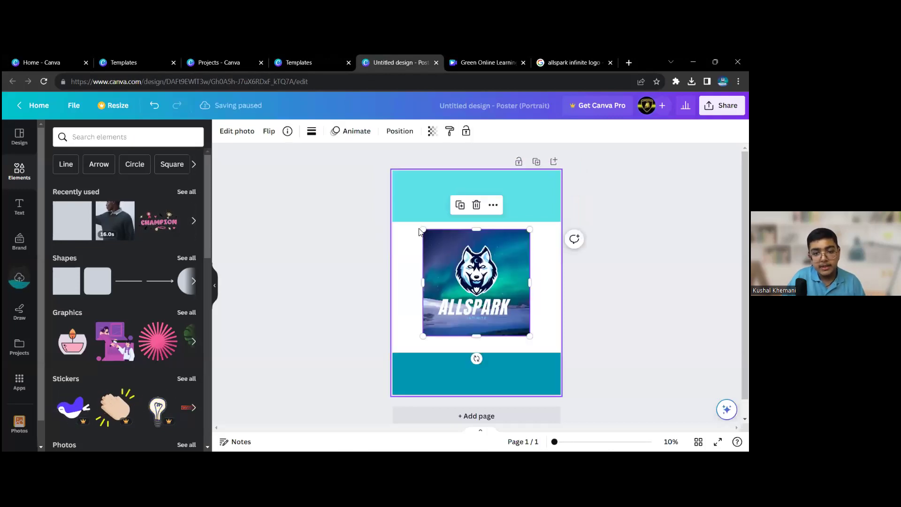
# Shrink the logo into the top-left corner and make the top band taller
pyautogui.moveTo(423, 230); pyautogui.dragTo(405, 186)
pyautogui.click(480, 218)
pyautogui.moveTo(479, 222); pyautogui.dragTo(478, 230)
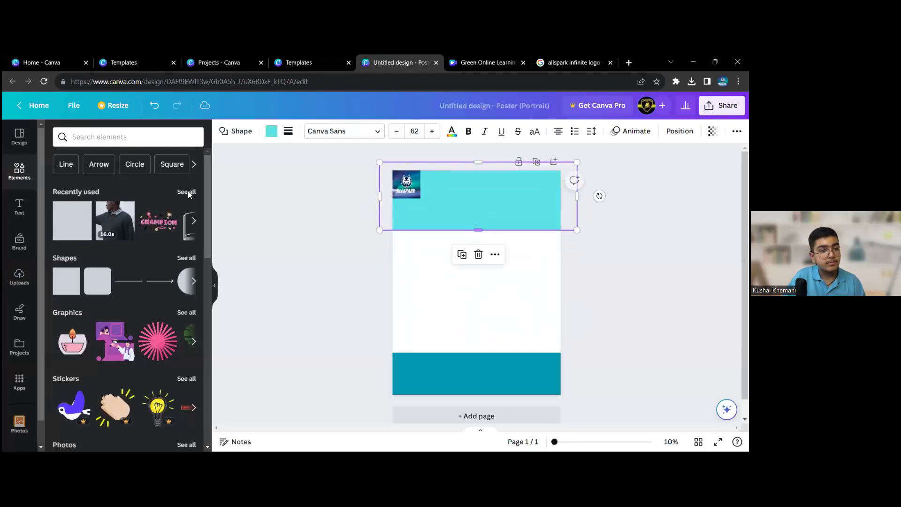
# Add the neon 'PIZZA PARTY' text style to the page and select all its text
pyautogui.click(14, 214)
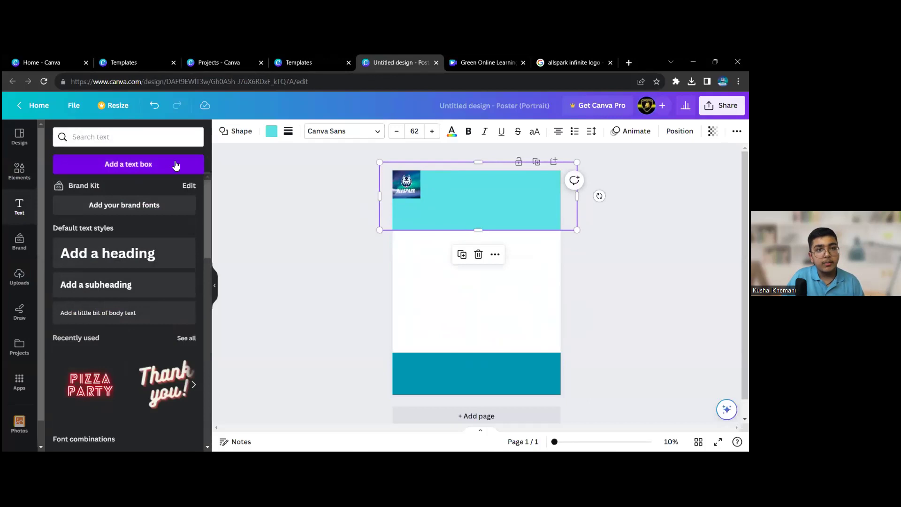
pyautogui.scroll(-3, 139, 224)
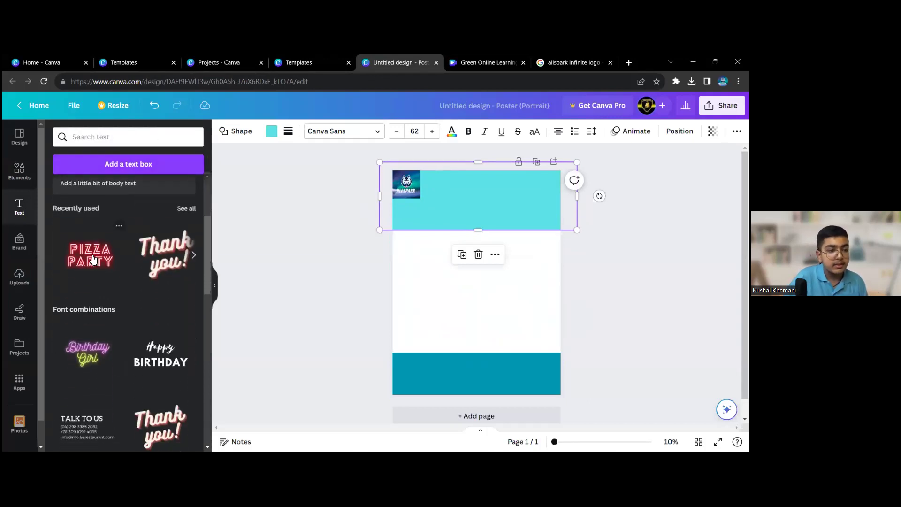
pyautogui.scroll(-5, 93, 259)
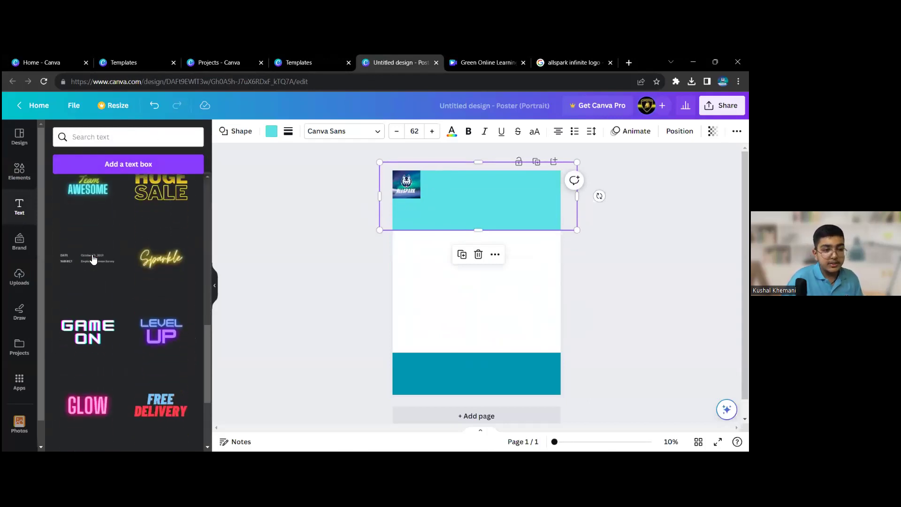
pyautogui.scroll(5, 98, 258)
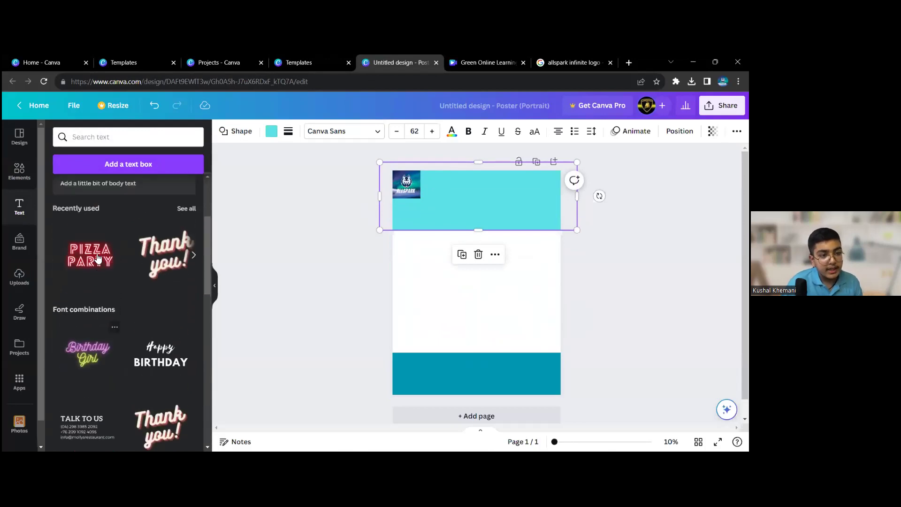
pyautogui.click(90, 255)
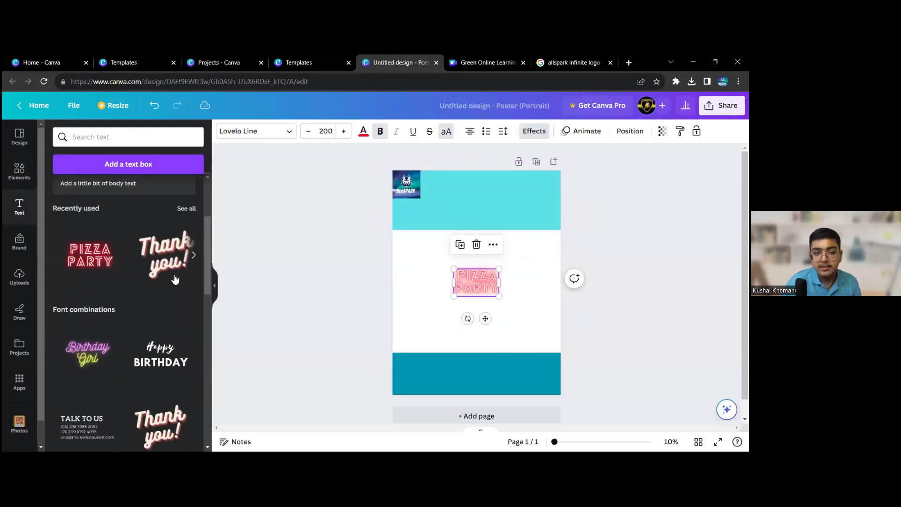
pyautogui.doubleClick(479, 288)
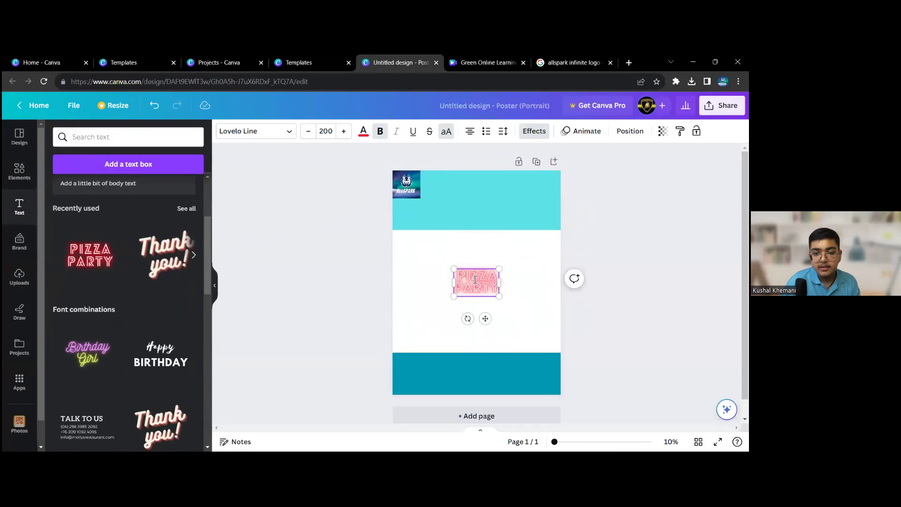
pyautogui.doubleClick(476, 281)
pyautogui.hotkey('ctrl', 'a')
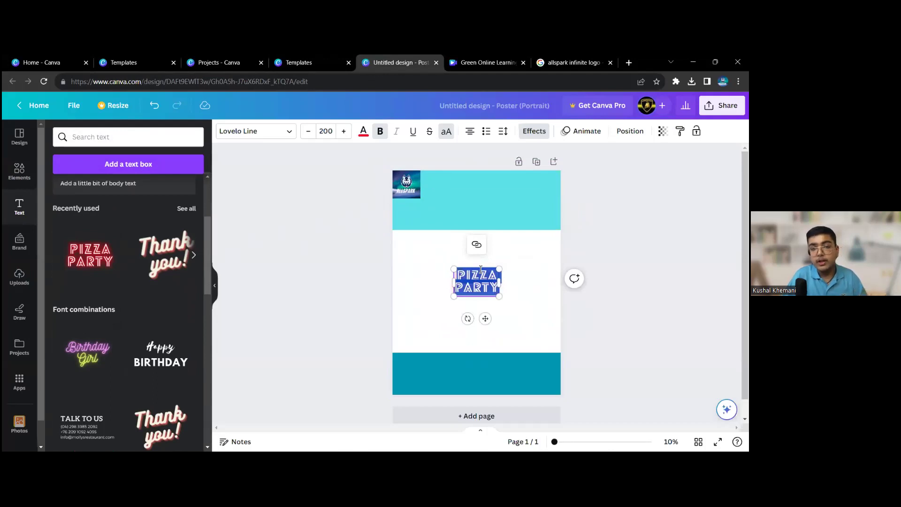
pyautogui.click(324, 62)
# Copy the 'TEACHERS DAY CONTEST ALERT' title from the Teachers day contest Alert design
pyautogui.click(228, 61)
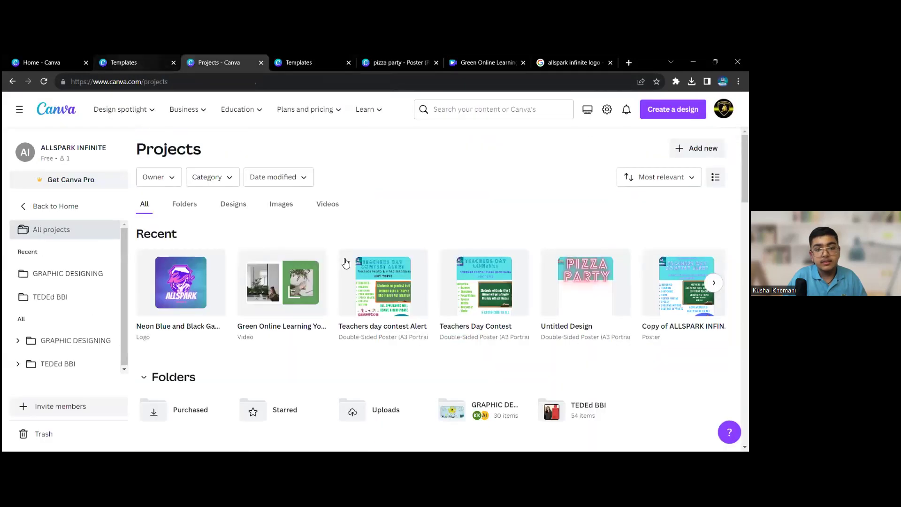
pyautogui.click(346, 263)
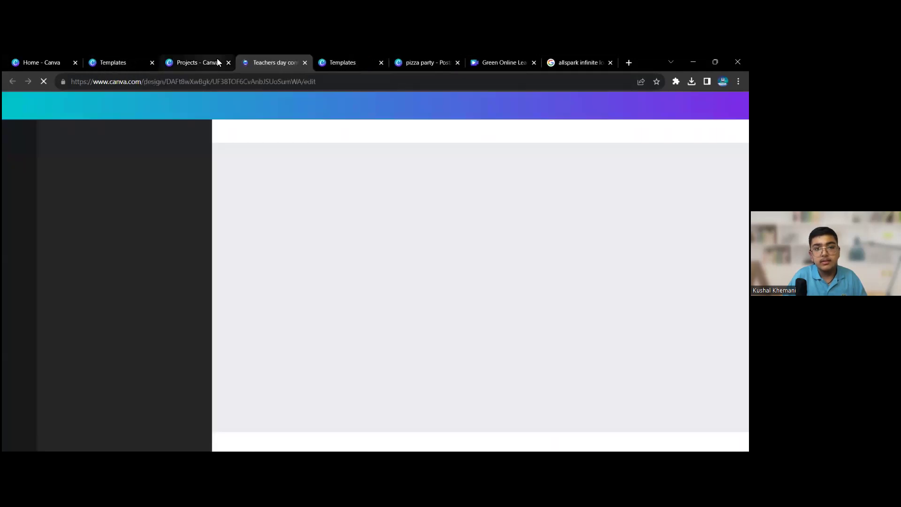
pyautogui.click(381, 63)
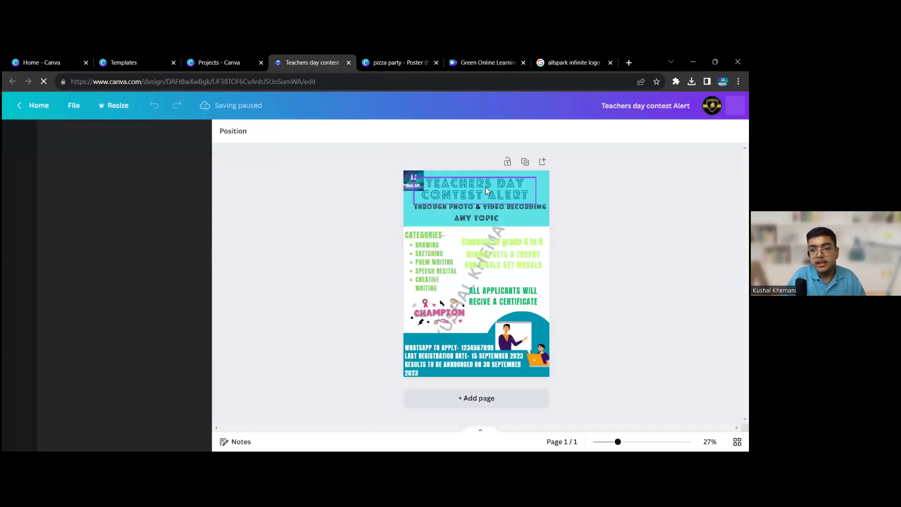
pyautogui.doubleClick(486, 187)
pyautogui.hotkey('ctrl', 'c')
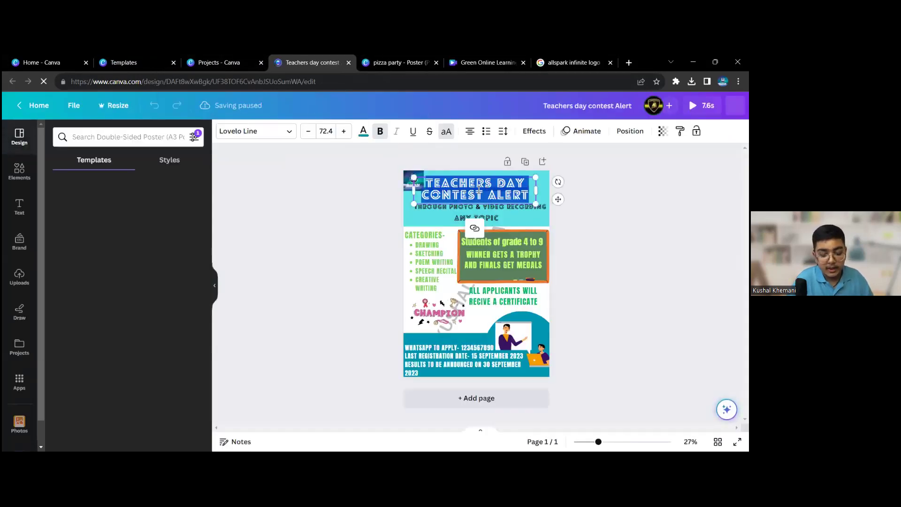
# Replace the 'PIZZA PARTY' text with the copied title and widen the text box
pyautogui.click(392, 62)
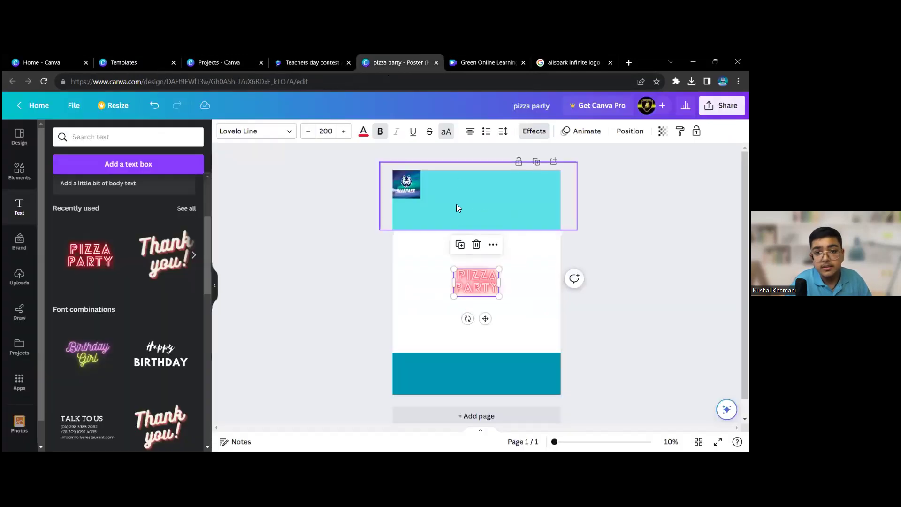
pyautogui.doubleClick(475, 279)
pyautogui.hotkey('ctrl', 'a')
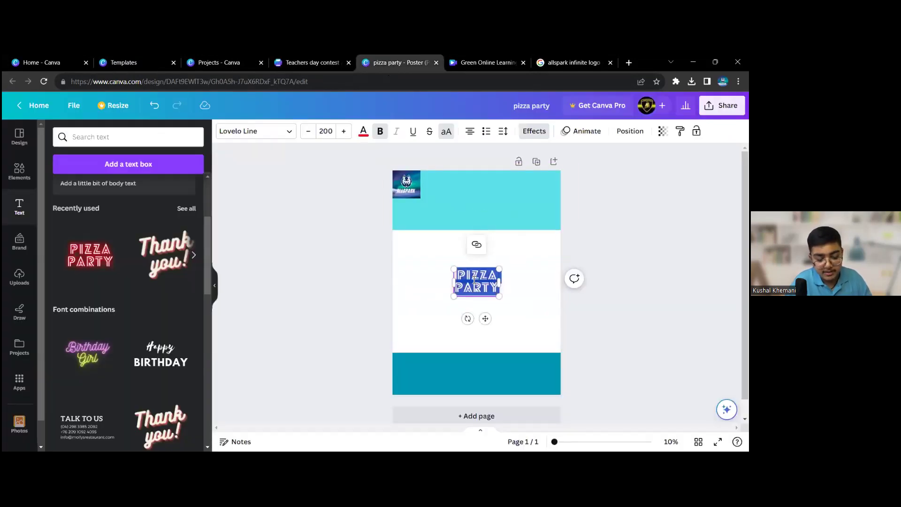
pyautogui.hotkey('ctrl', 'v')
pyautogui.moveTo(500, 315); pyautogui.dragTo(553, 297)
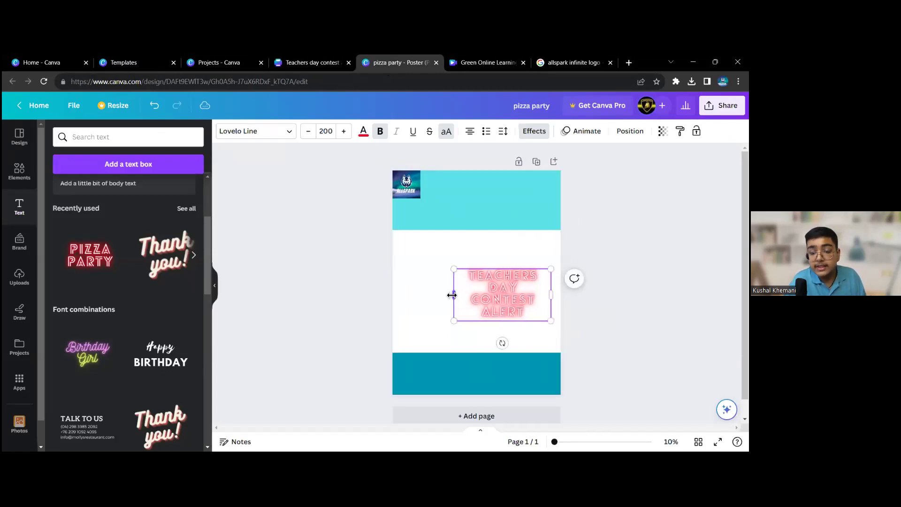